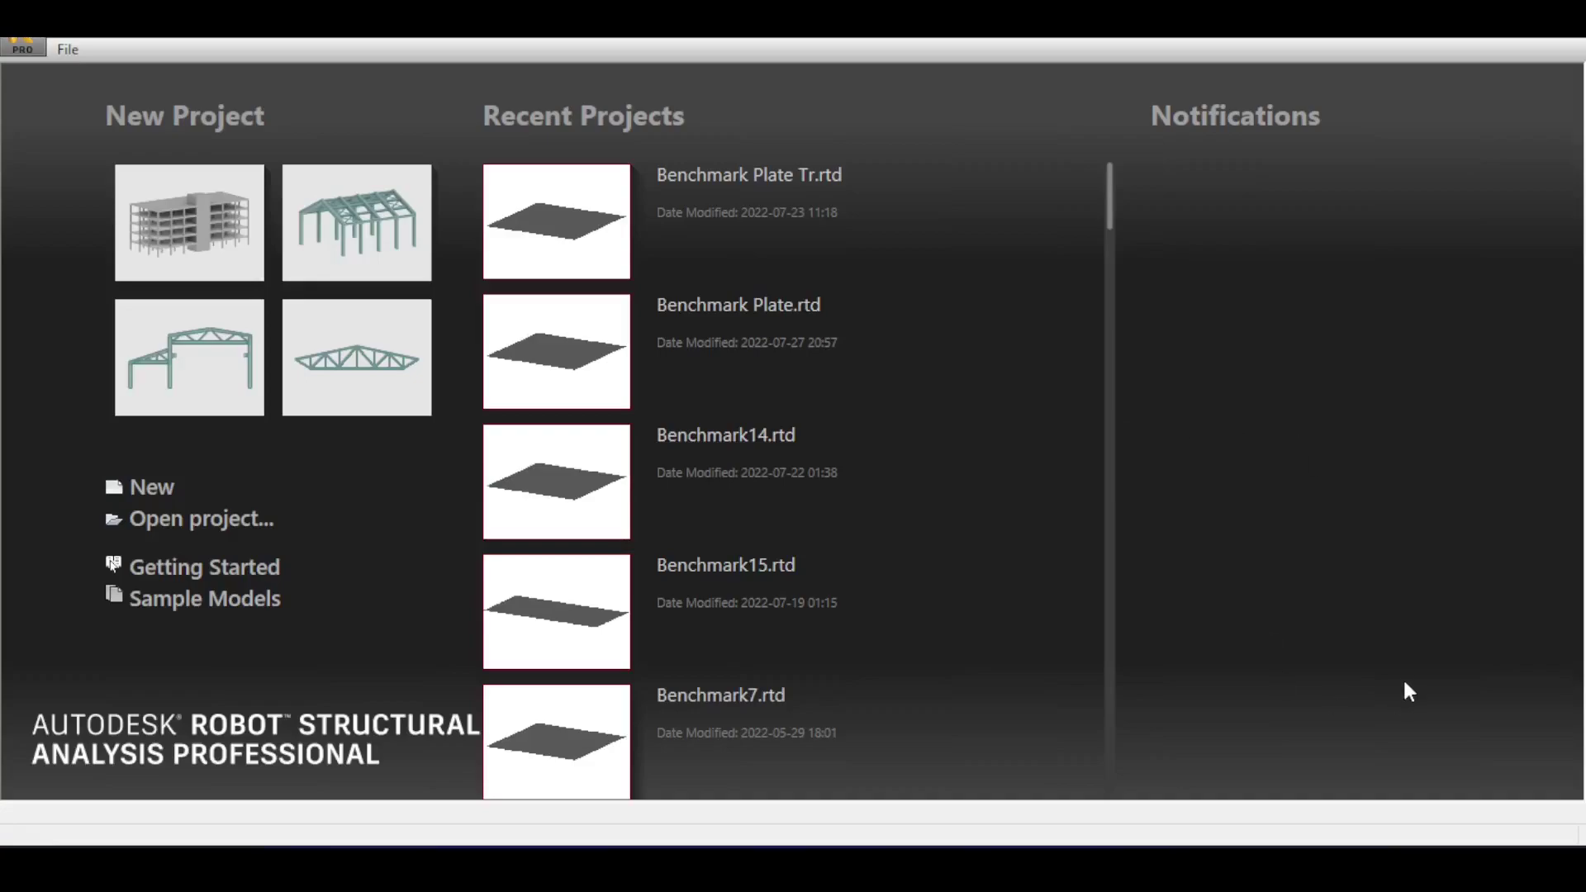
Start a new building design project and display the Tools toolbar
{"action": "left_click", "coordinate": [148, 252]}
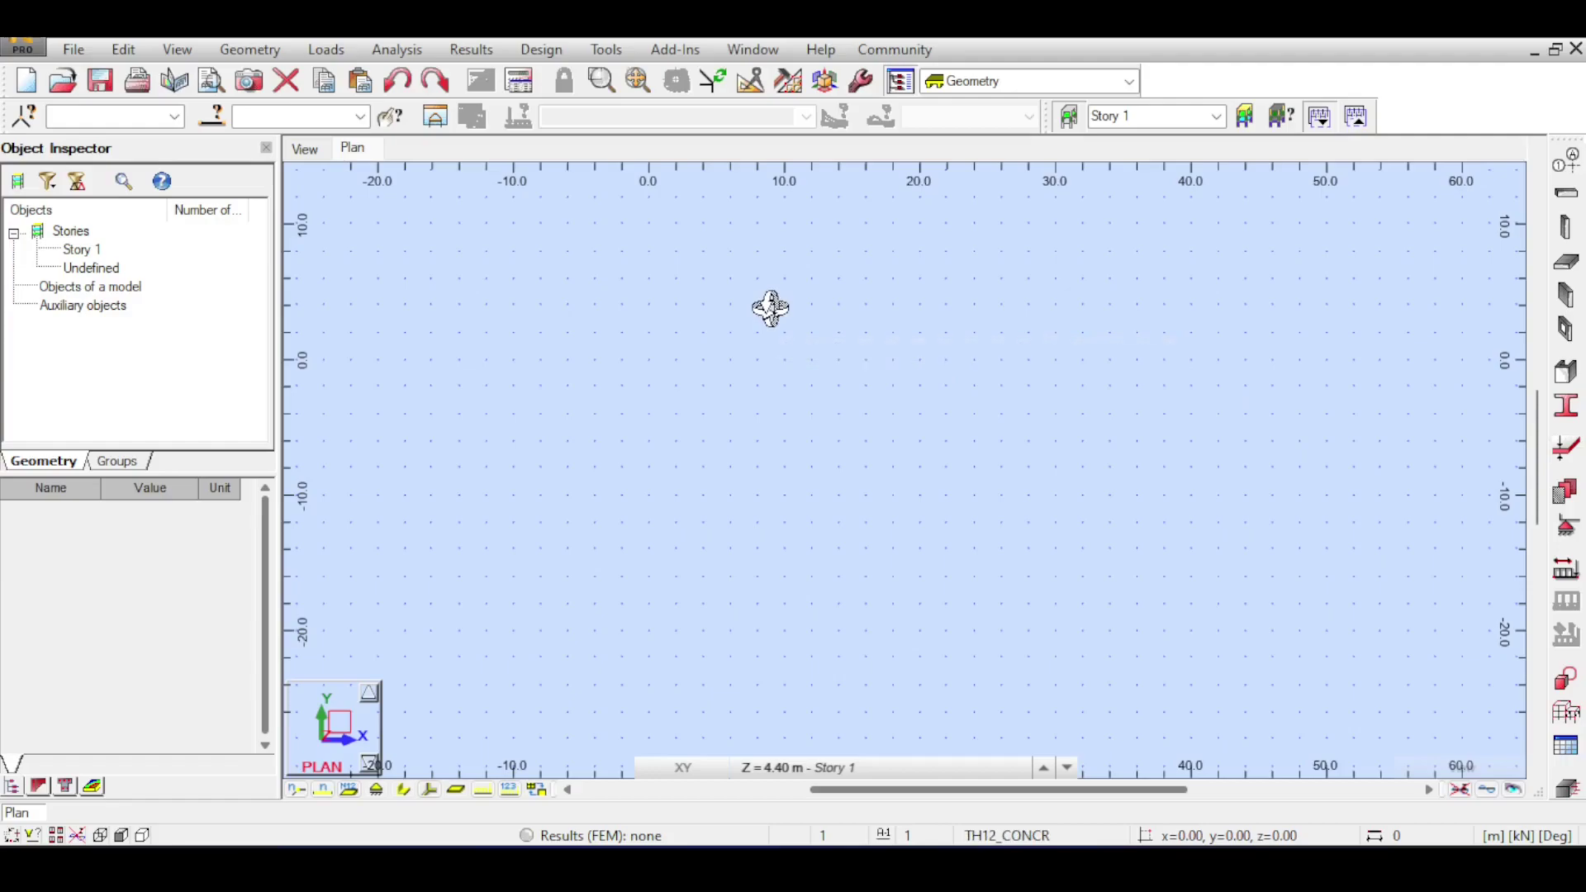
{"action": "left_click", "coordinate": [607, 52]}
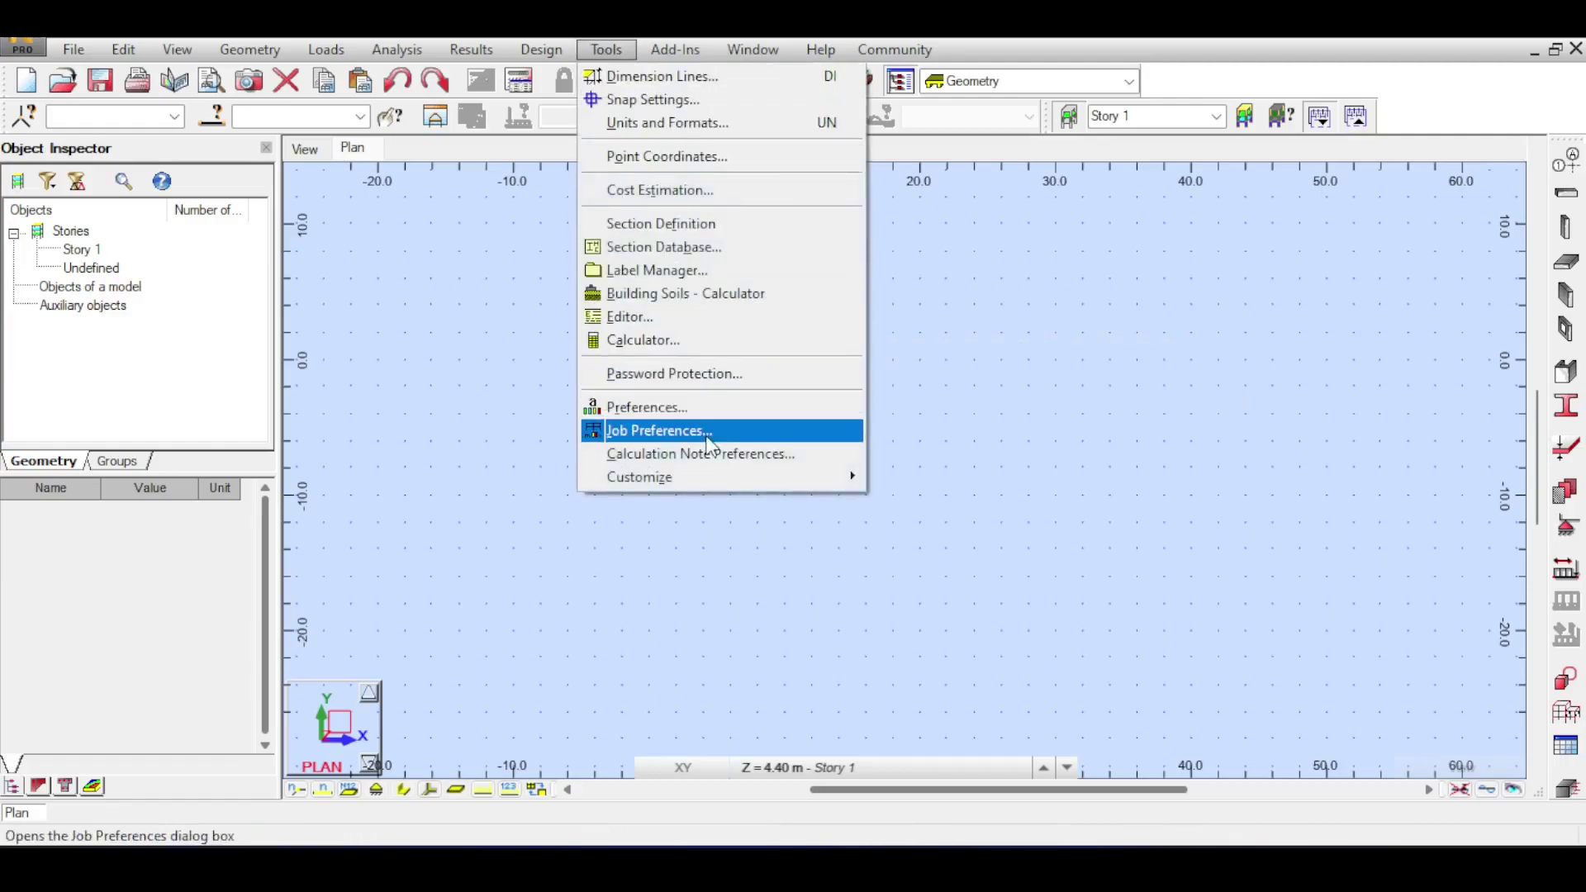
{"action": "left_click", "coordinate": [340, 319]}
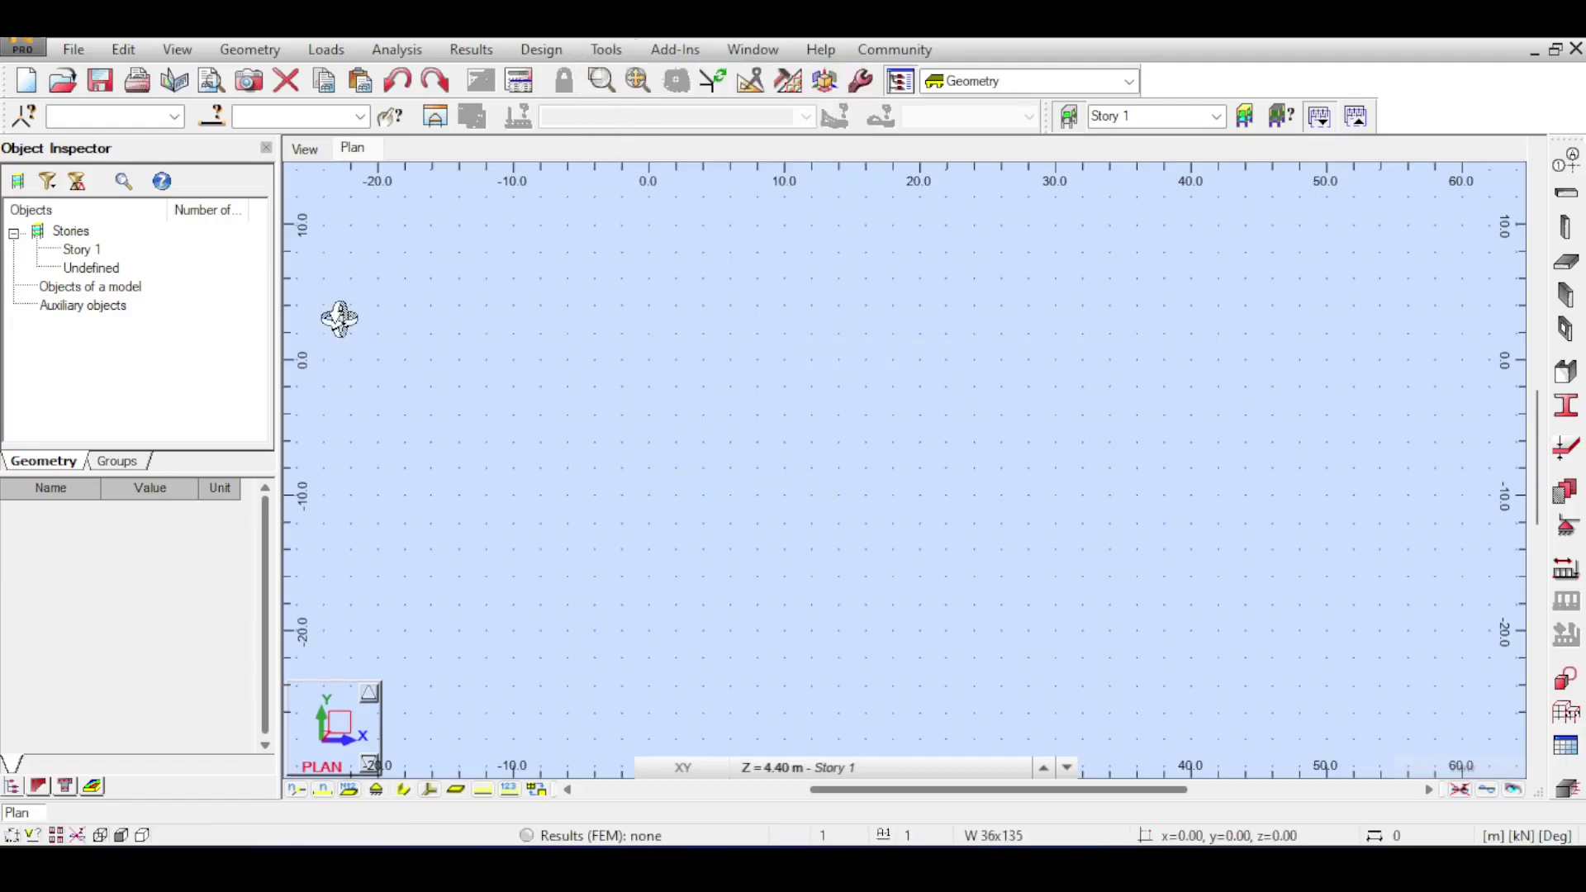
{"action": "left_click", "coordinate": [870, 90]}
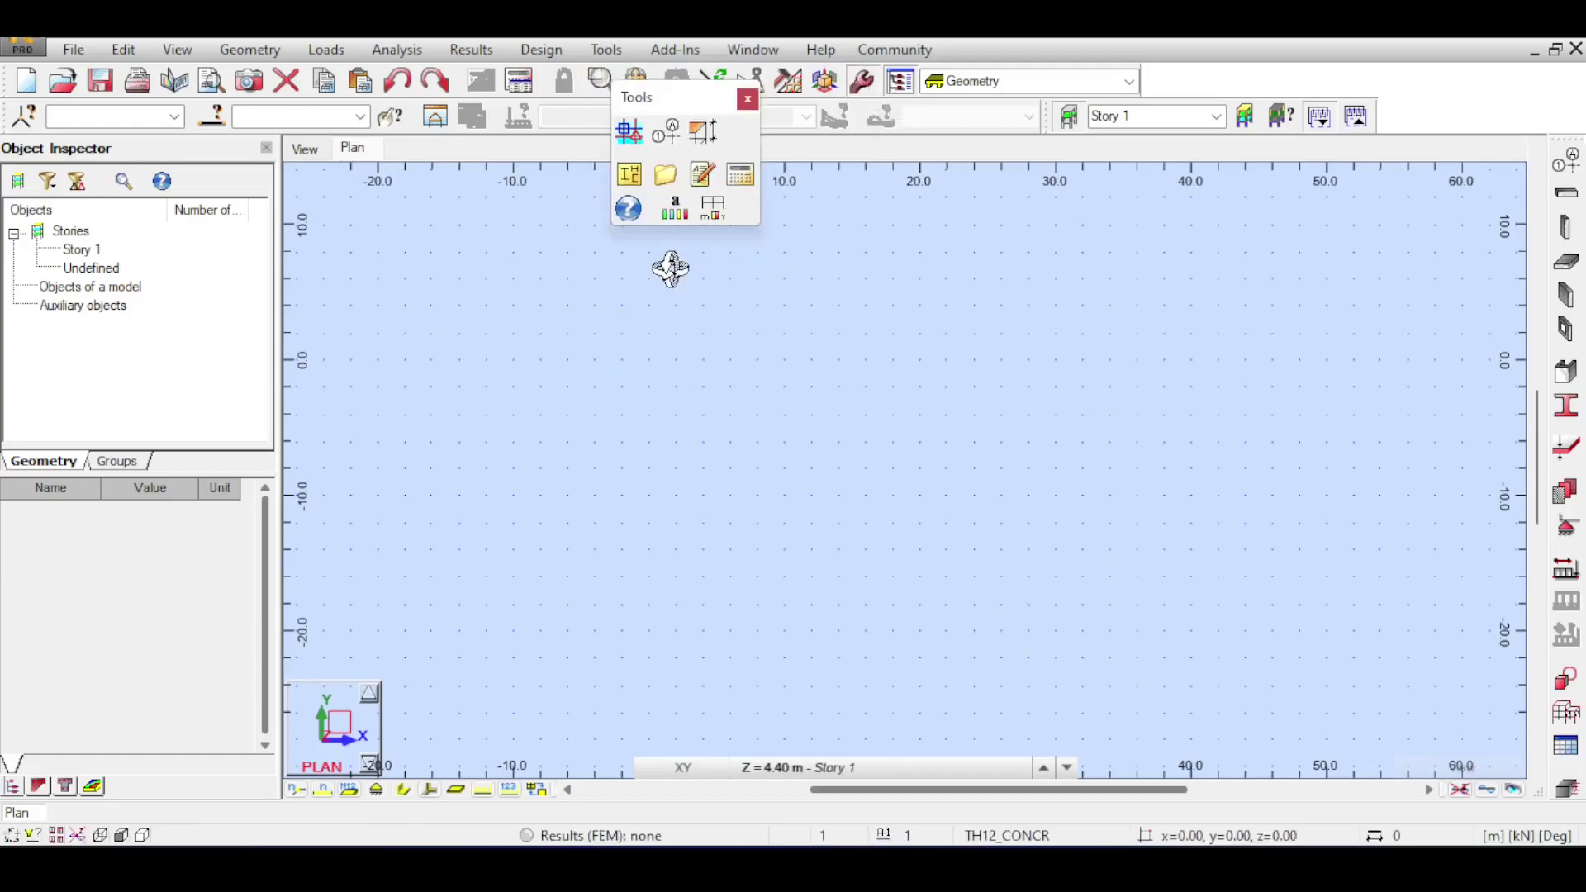
Review the language settings in Preferences and turn off Show the Tip of the Day in General Parameters
{"action": "left_click", "coordinate": [689, 211]}
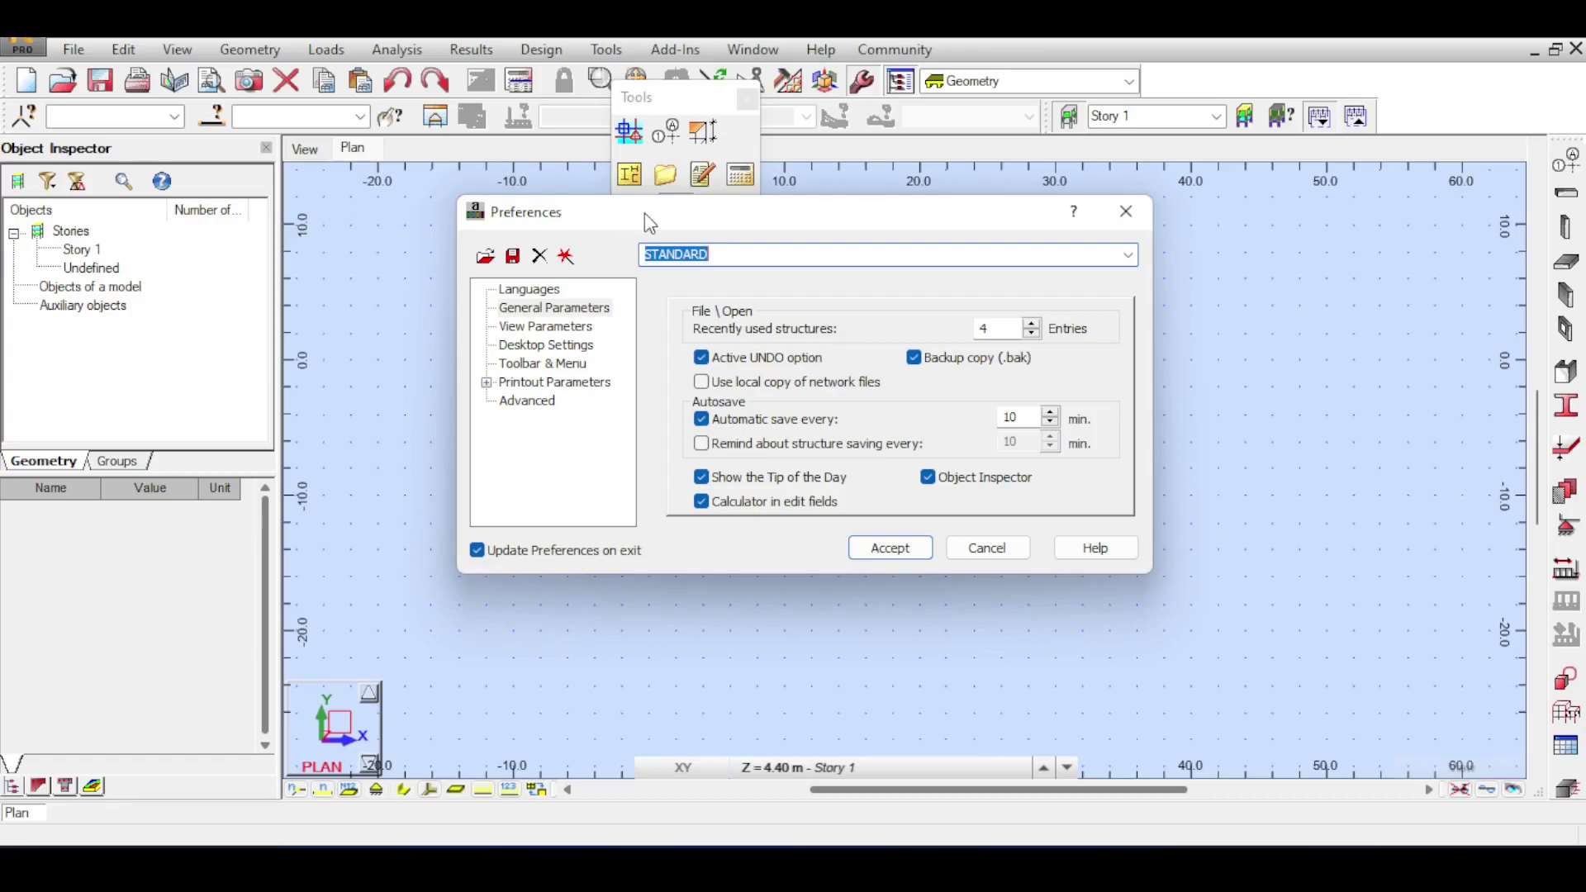
{"action": "left_click", "coordinate": [513, 290]}
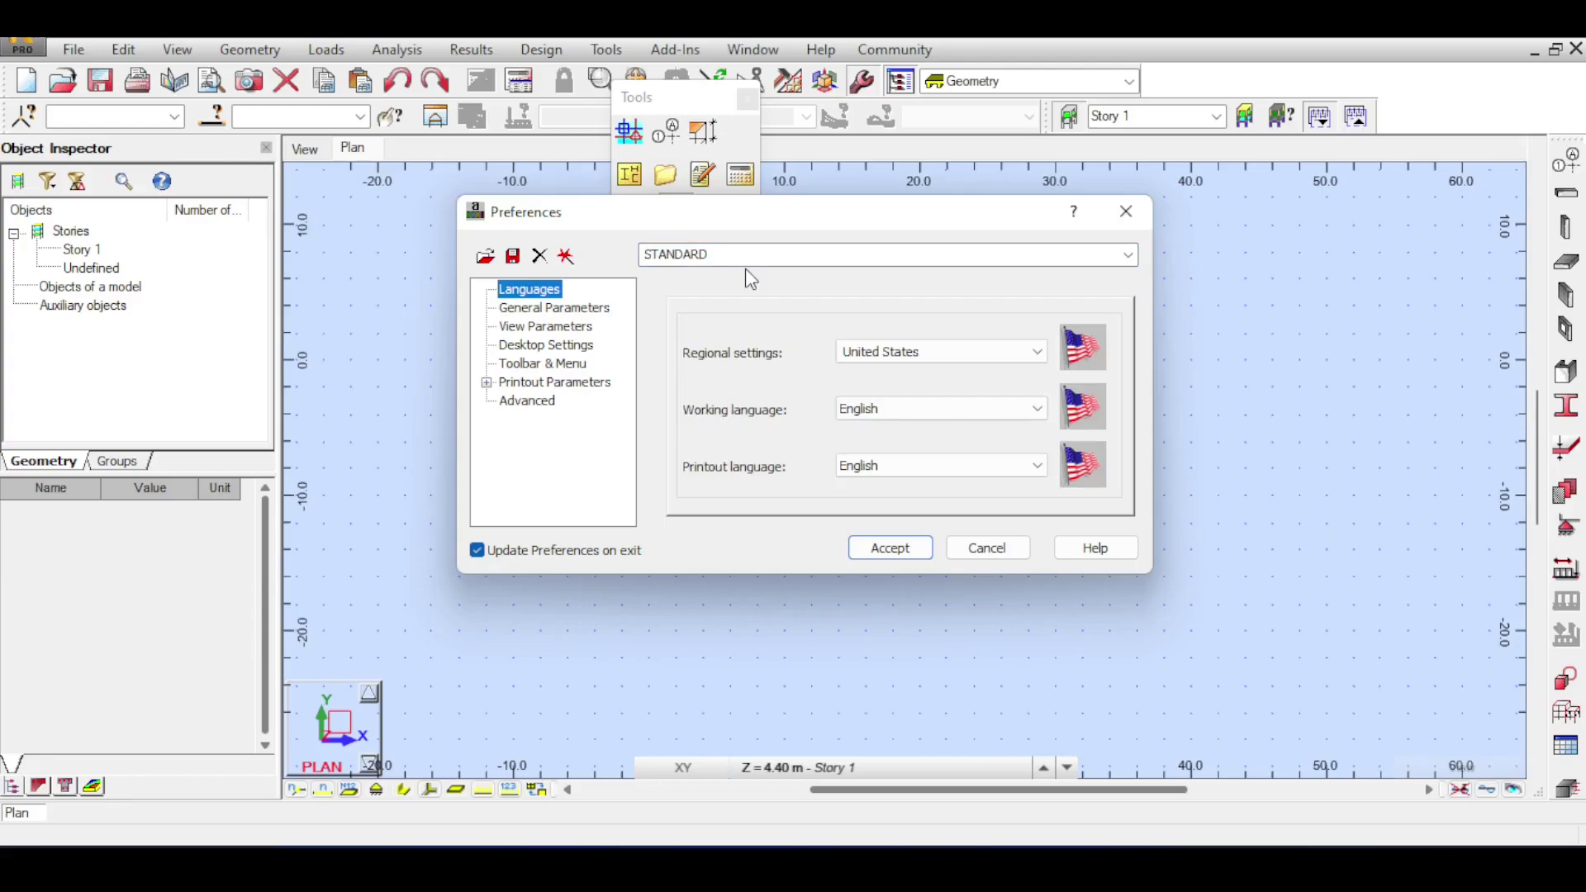
{"action": "left_click", "coordinate": [541, 304]}
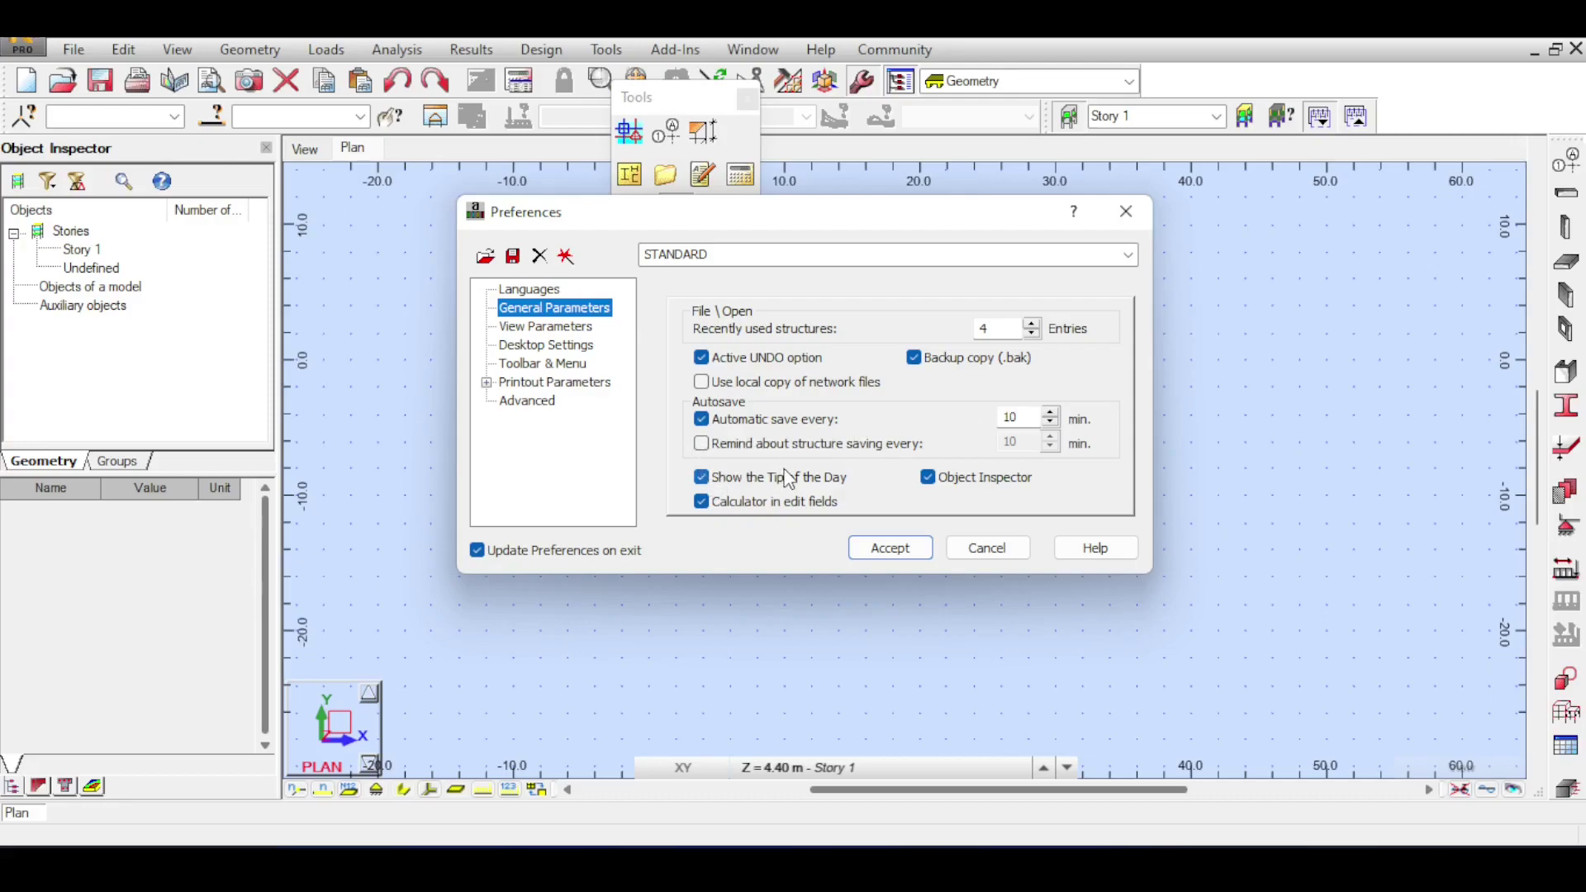
{"action": "left_click", "coordinate": [703, 481]}
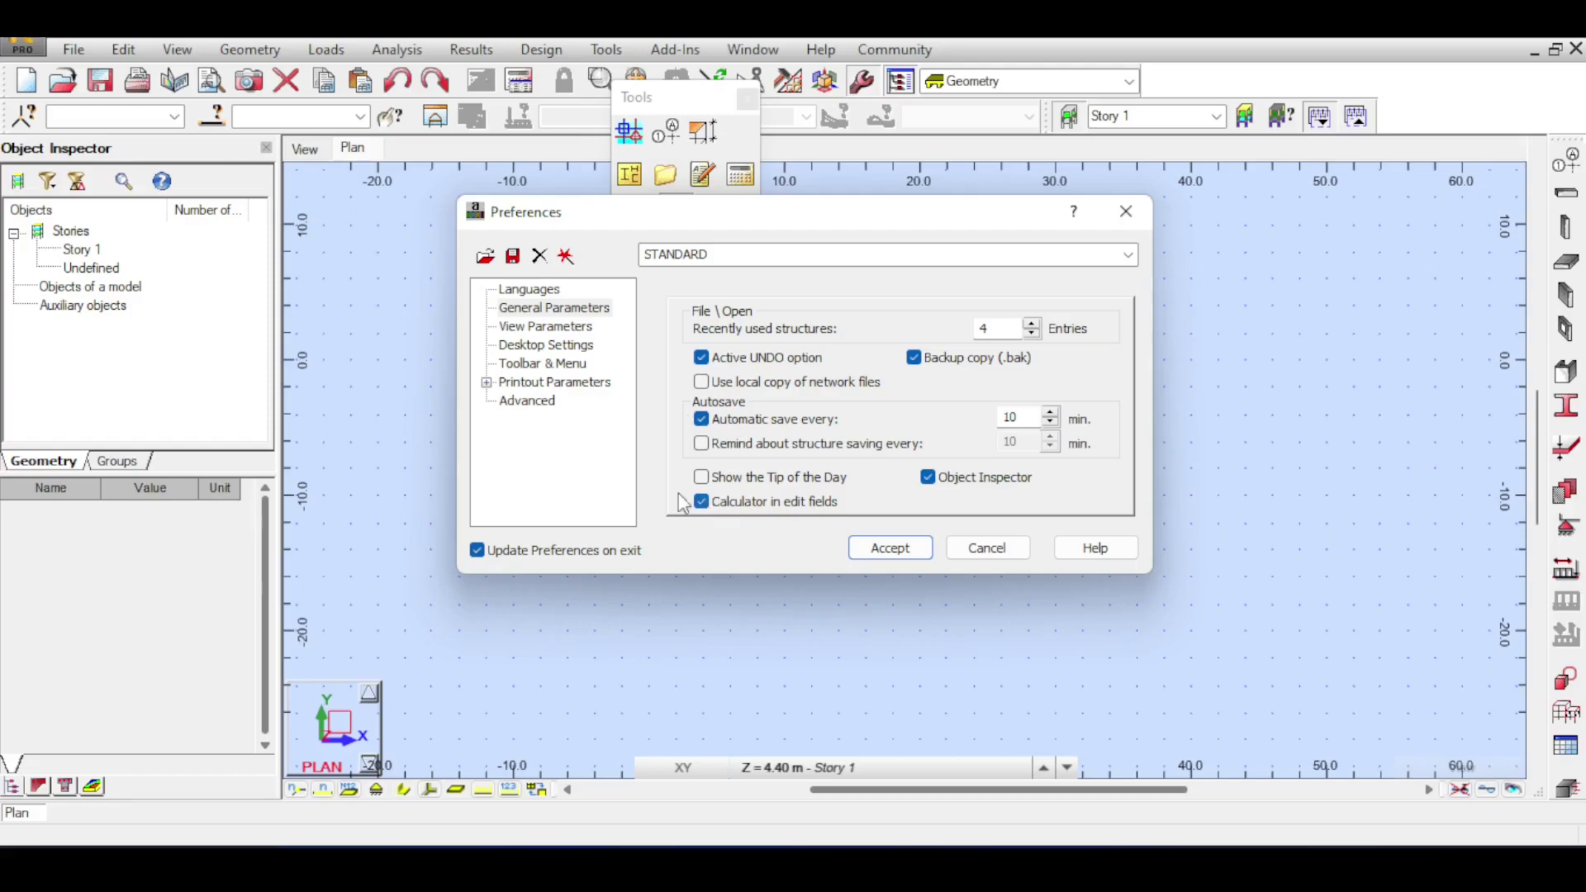
{"action": "key", "text": "Return"}
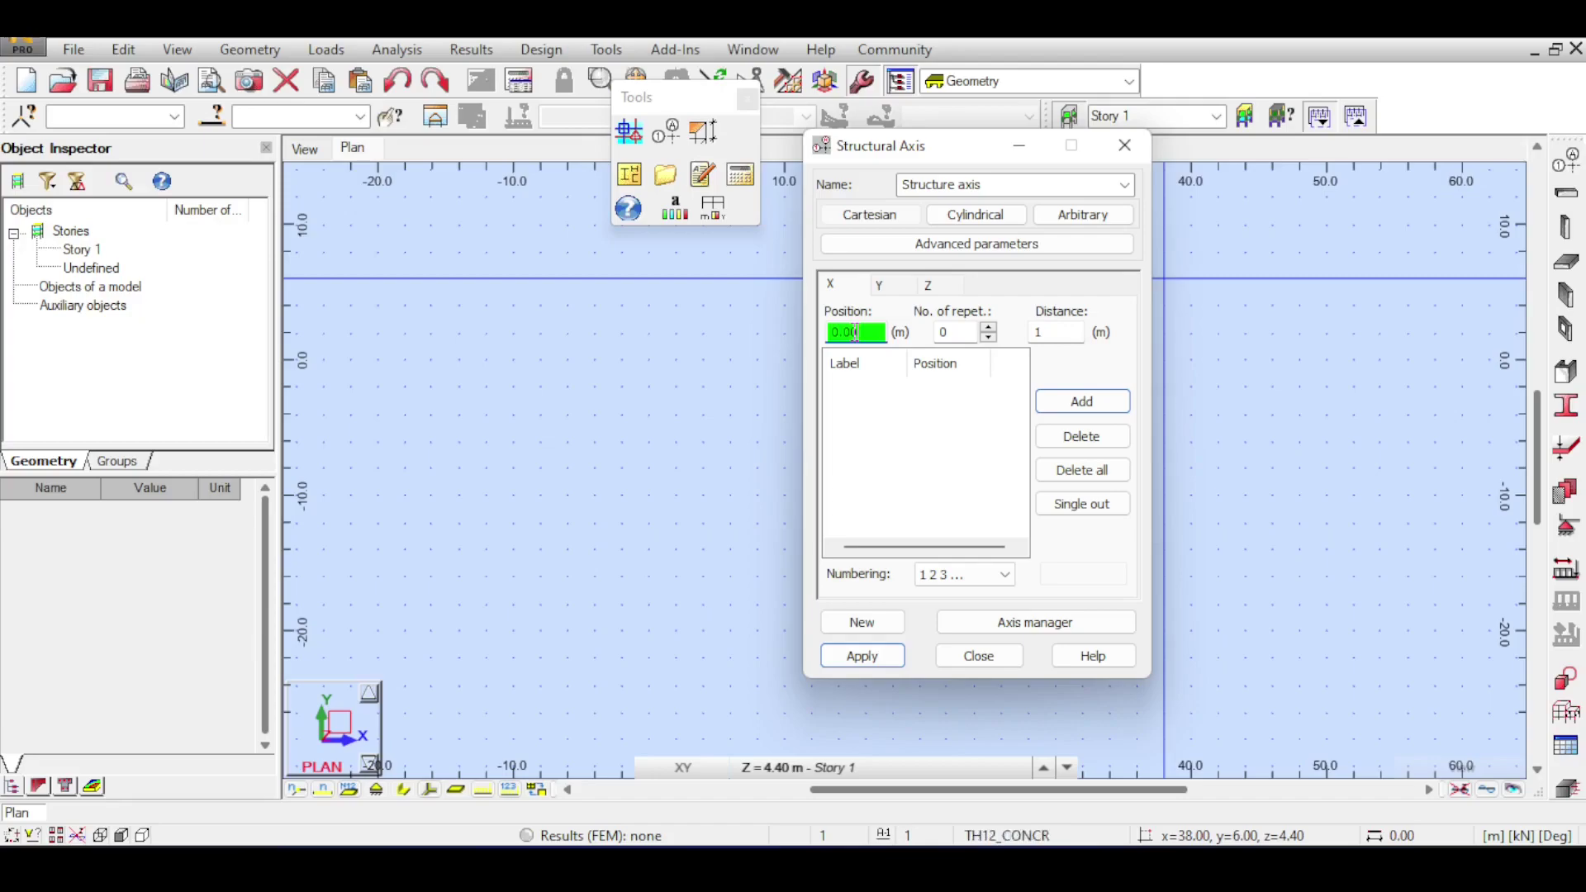
Try the calculator on the X Position field of the structural axis definition, entering 774, and dismiss it without applying
{"action": "double_click", "coordinate": [856, 333]}
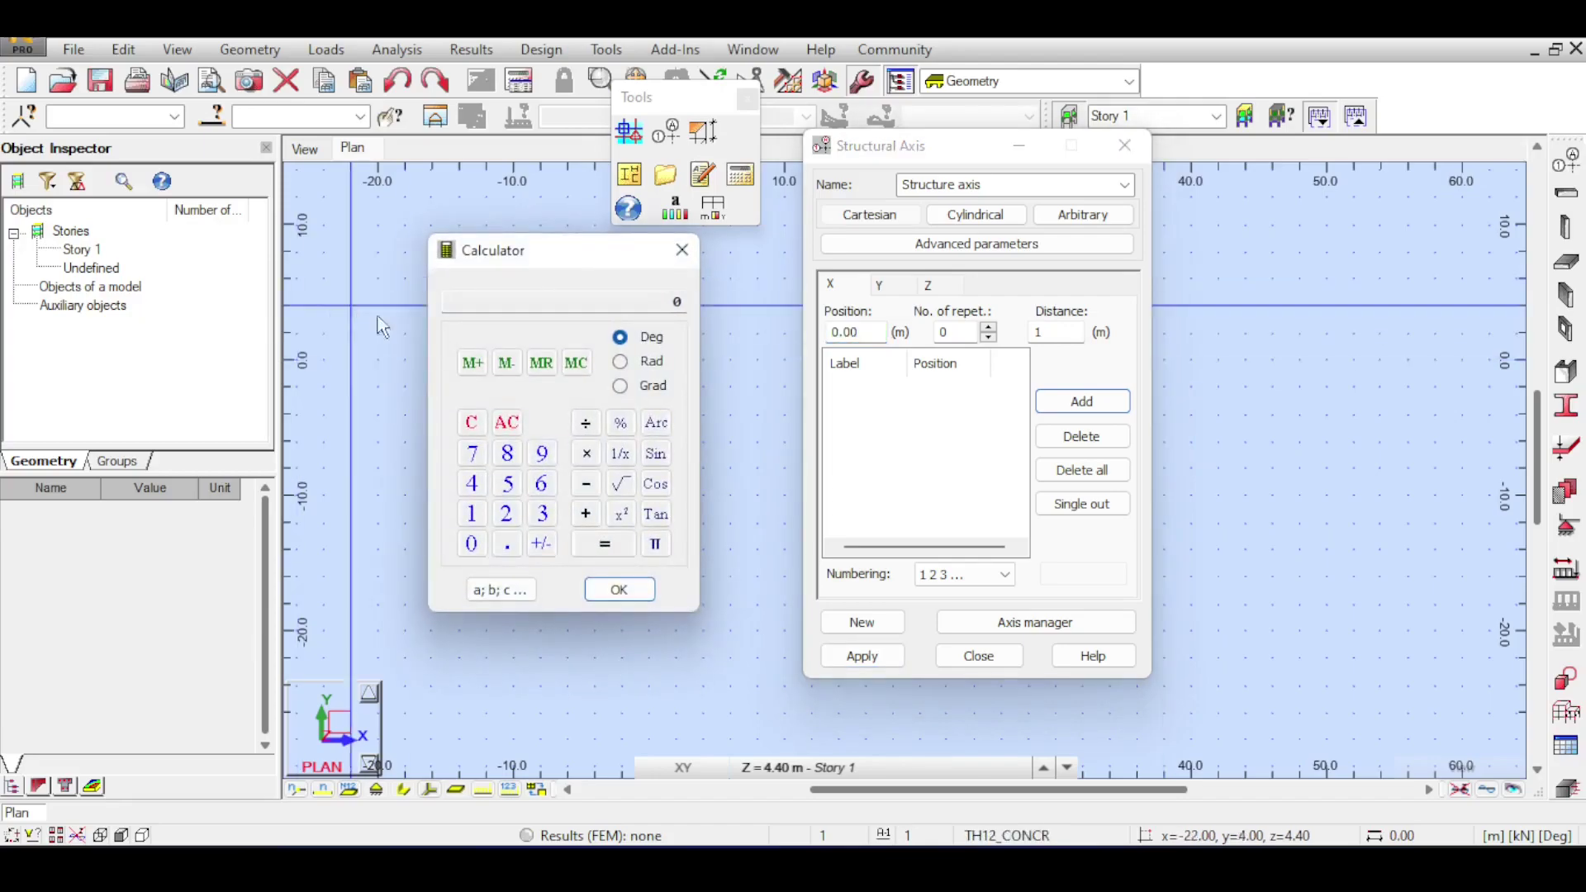
{"action": "double_click", "coordinate": [472, 452]}
{"action": "left_click", "coordinate": [472, 483]}
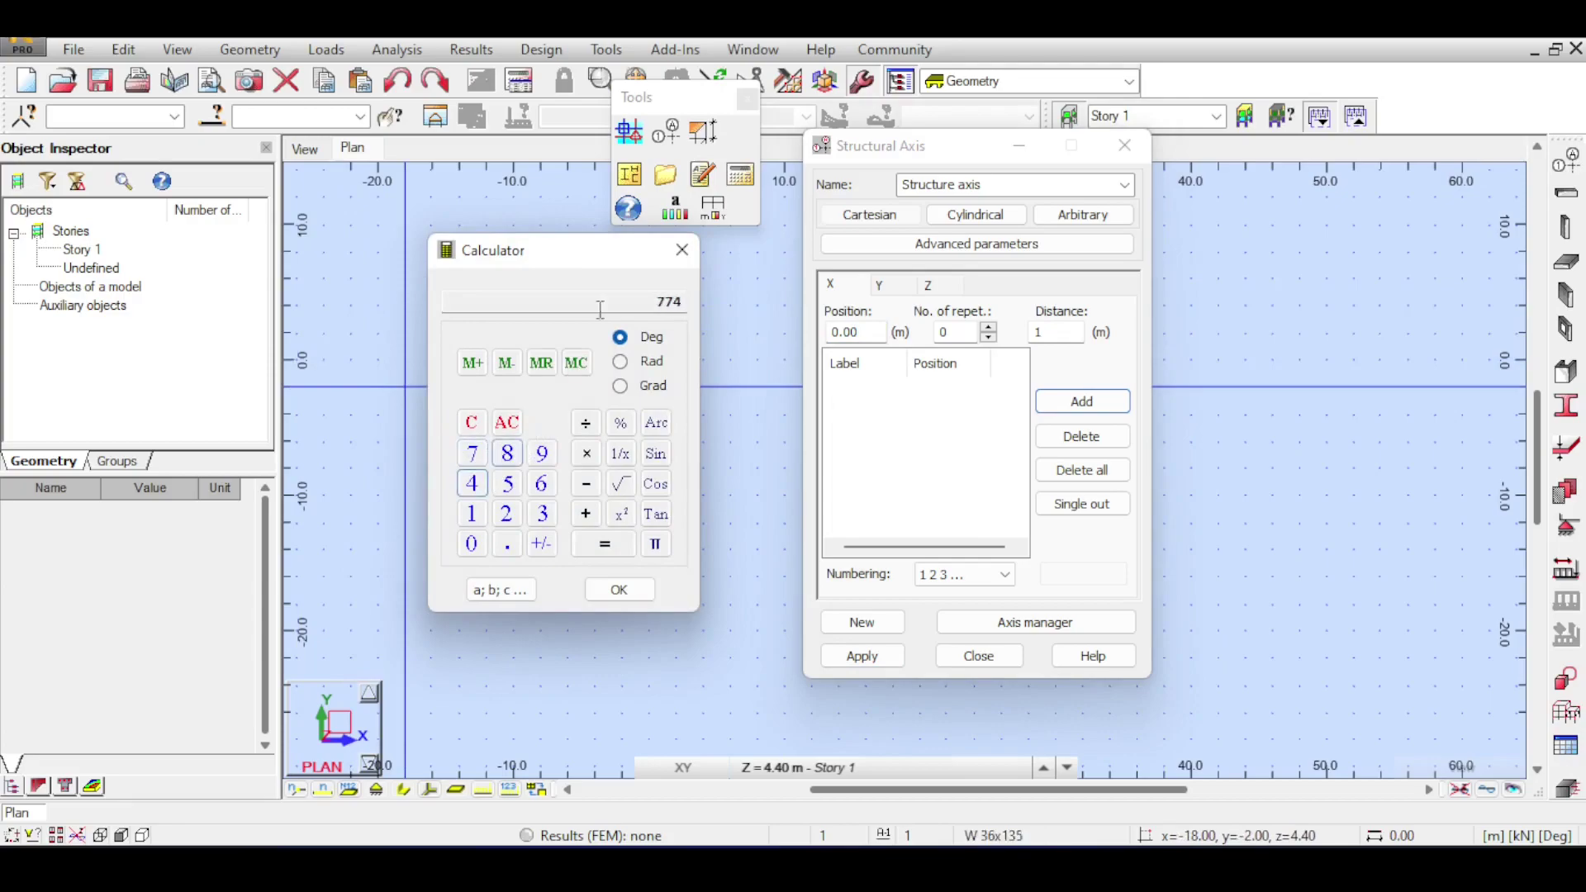
{"action": "left_click", "coordinate": [682, 249]}
{"action": "left_click", "coordinate": [857, 333]}
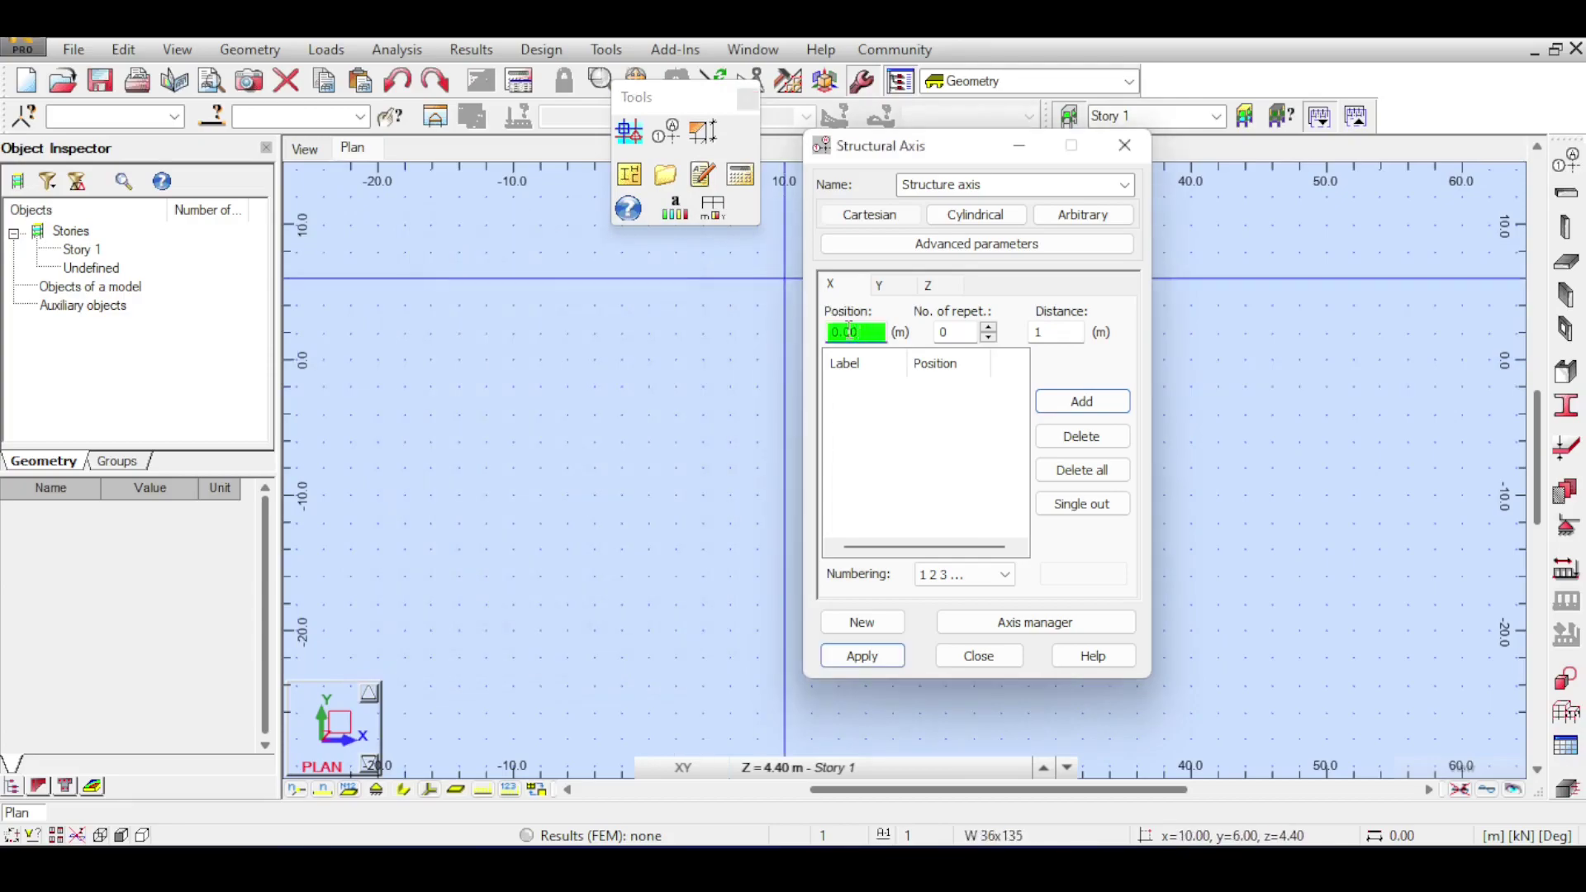
{"action": "double_click", "coordinate": [849, 330]}
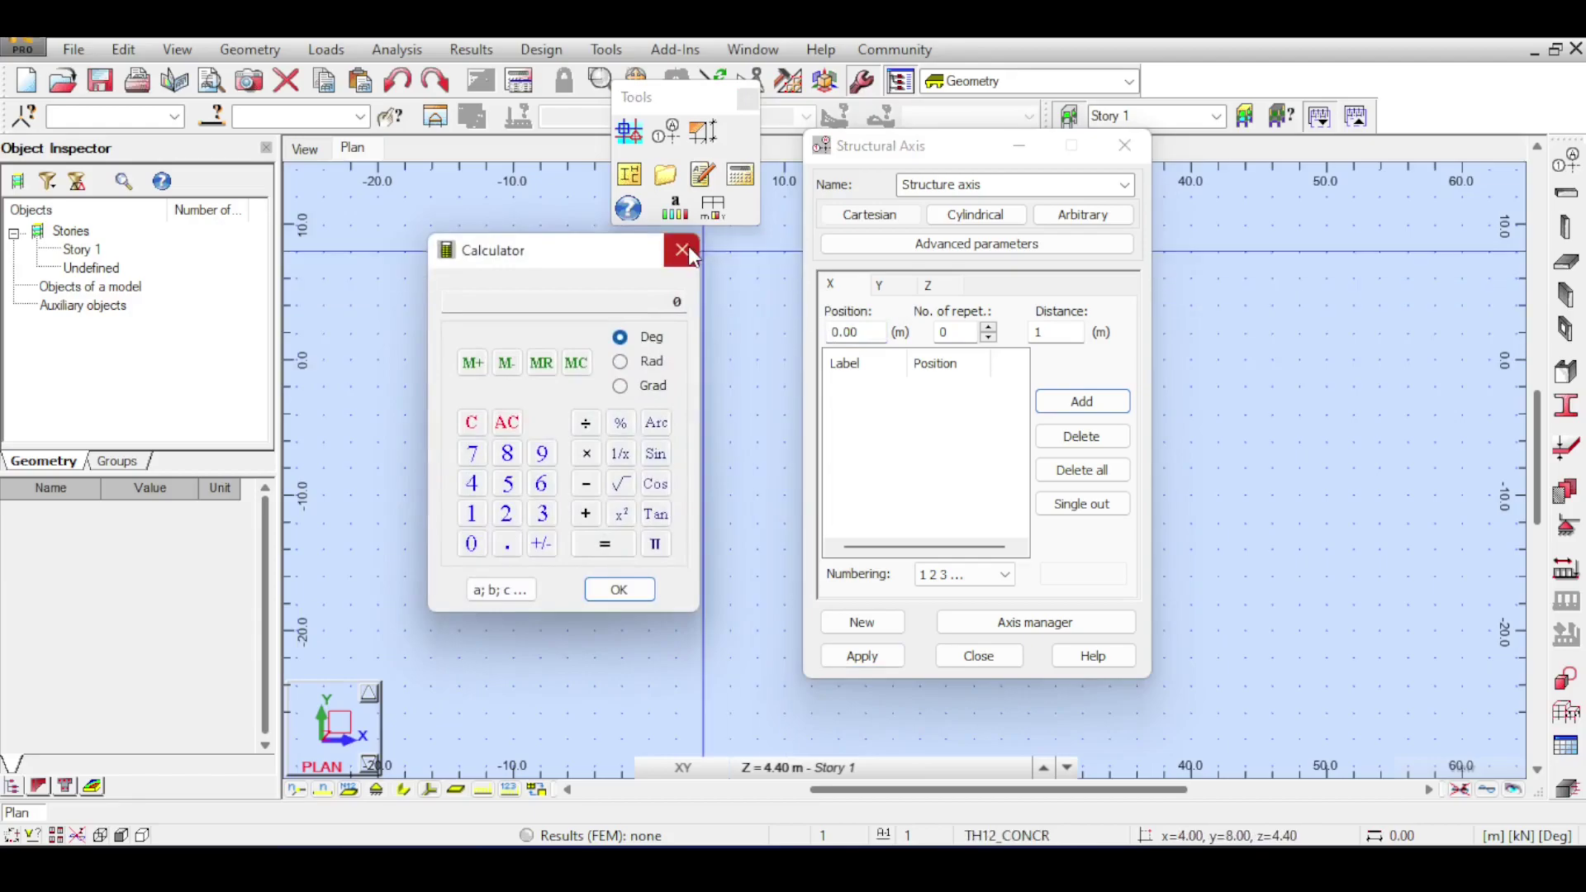
{"action": "left_click", "coordinate": [688, 246]}
Turn off Calculator in edit fields in Preferences, check the axis Position field, and close the structural axis definition
{"action": "left_click", "coordinate": [703, 174]}
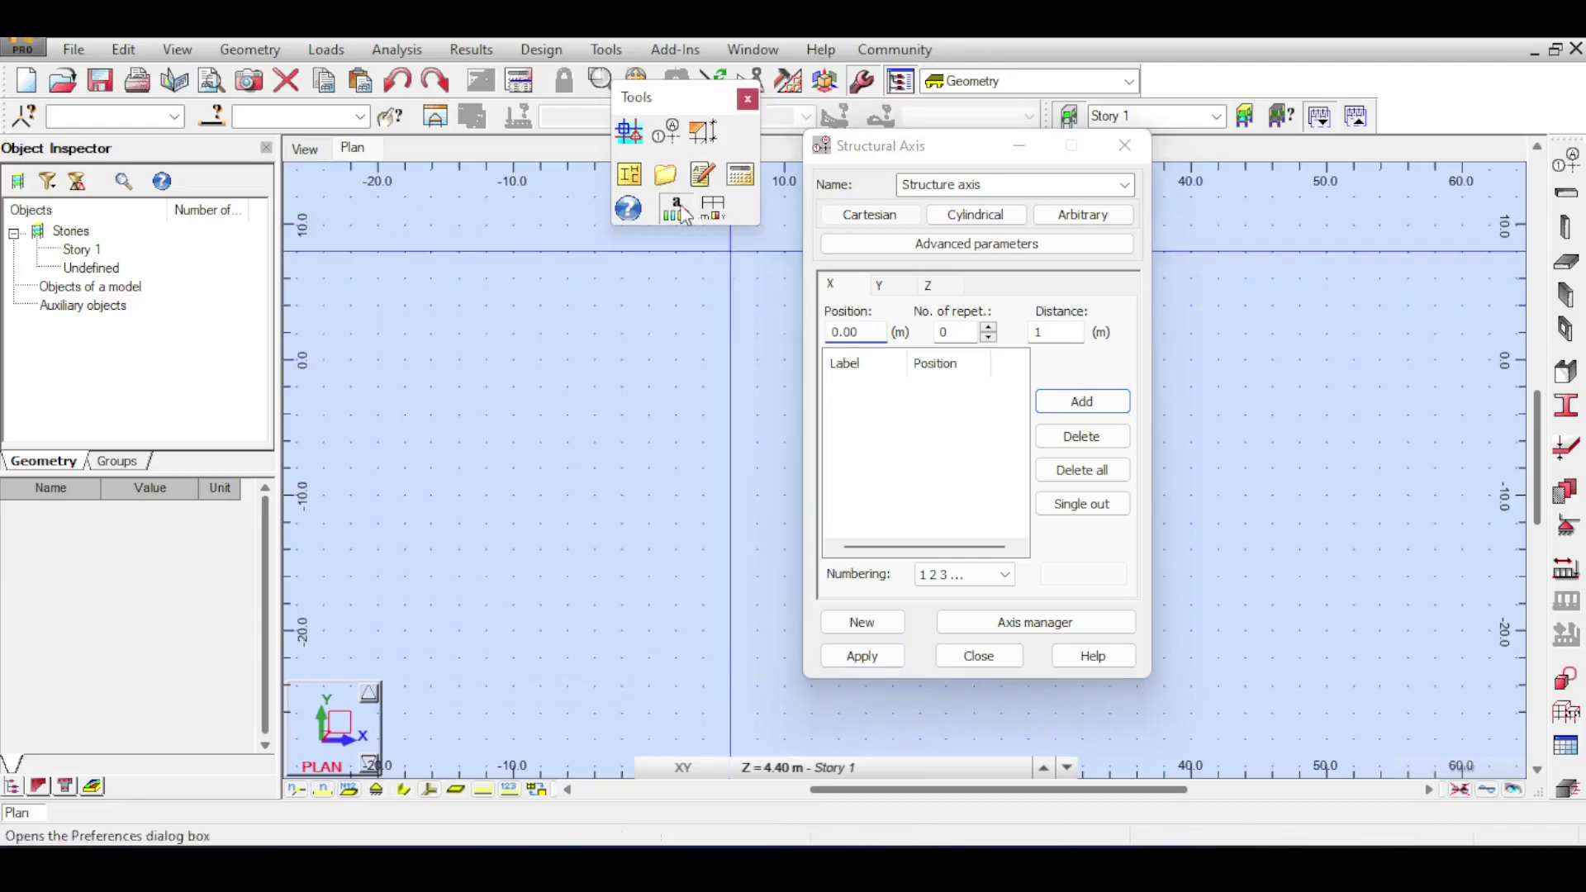
{"action": "left_click", "coordinate": [739, 542]}
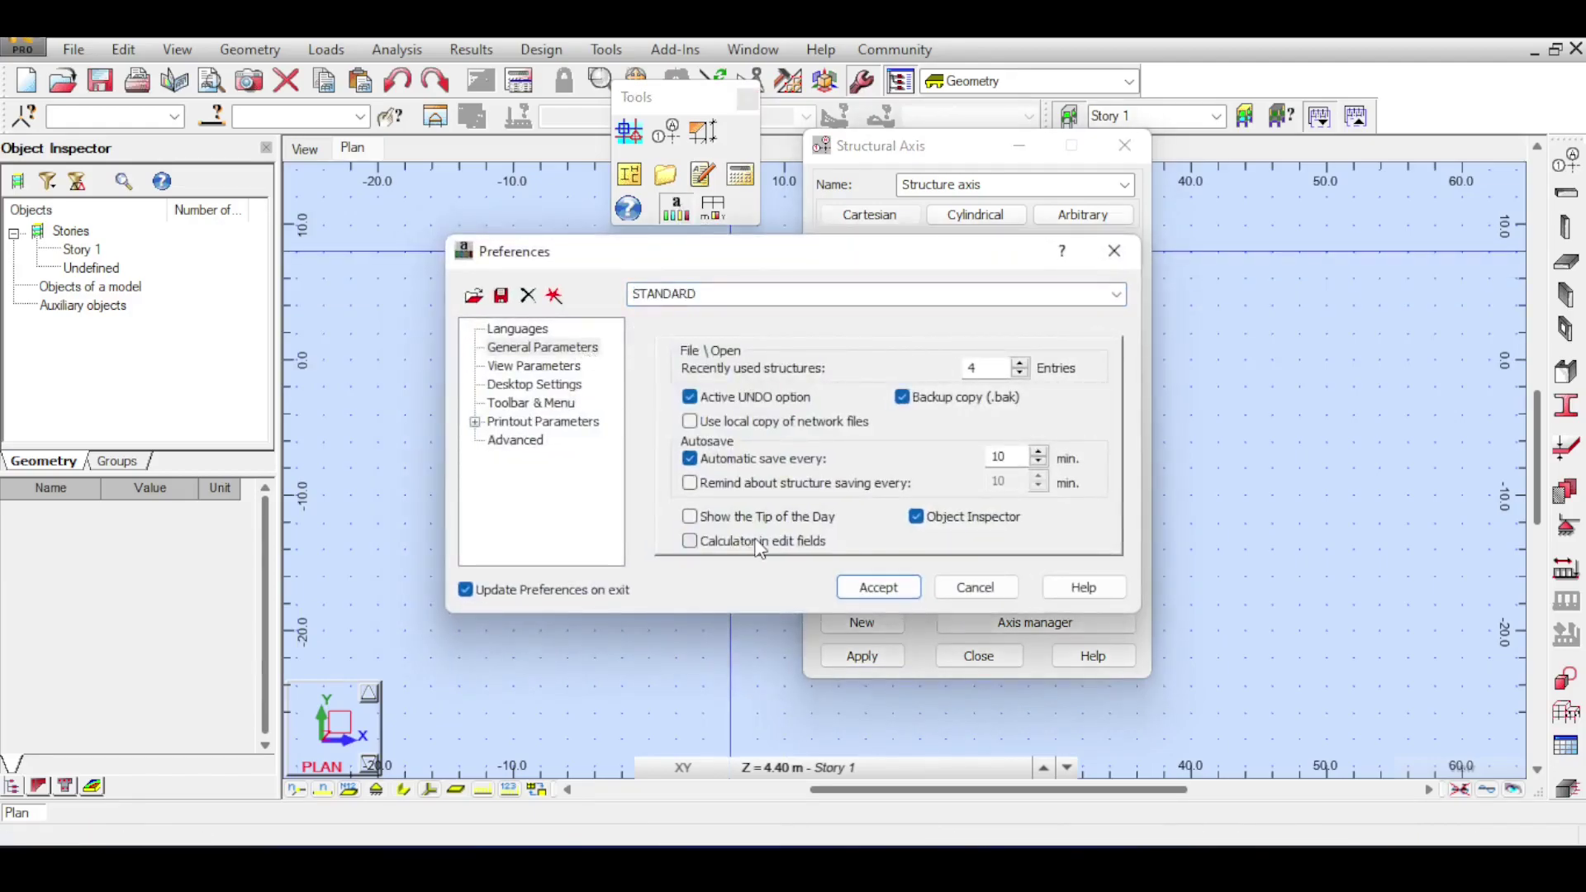
{"action": "left_click", "coordinate": [878, 586]}
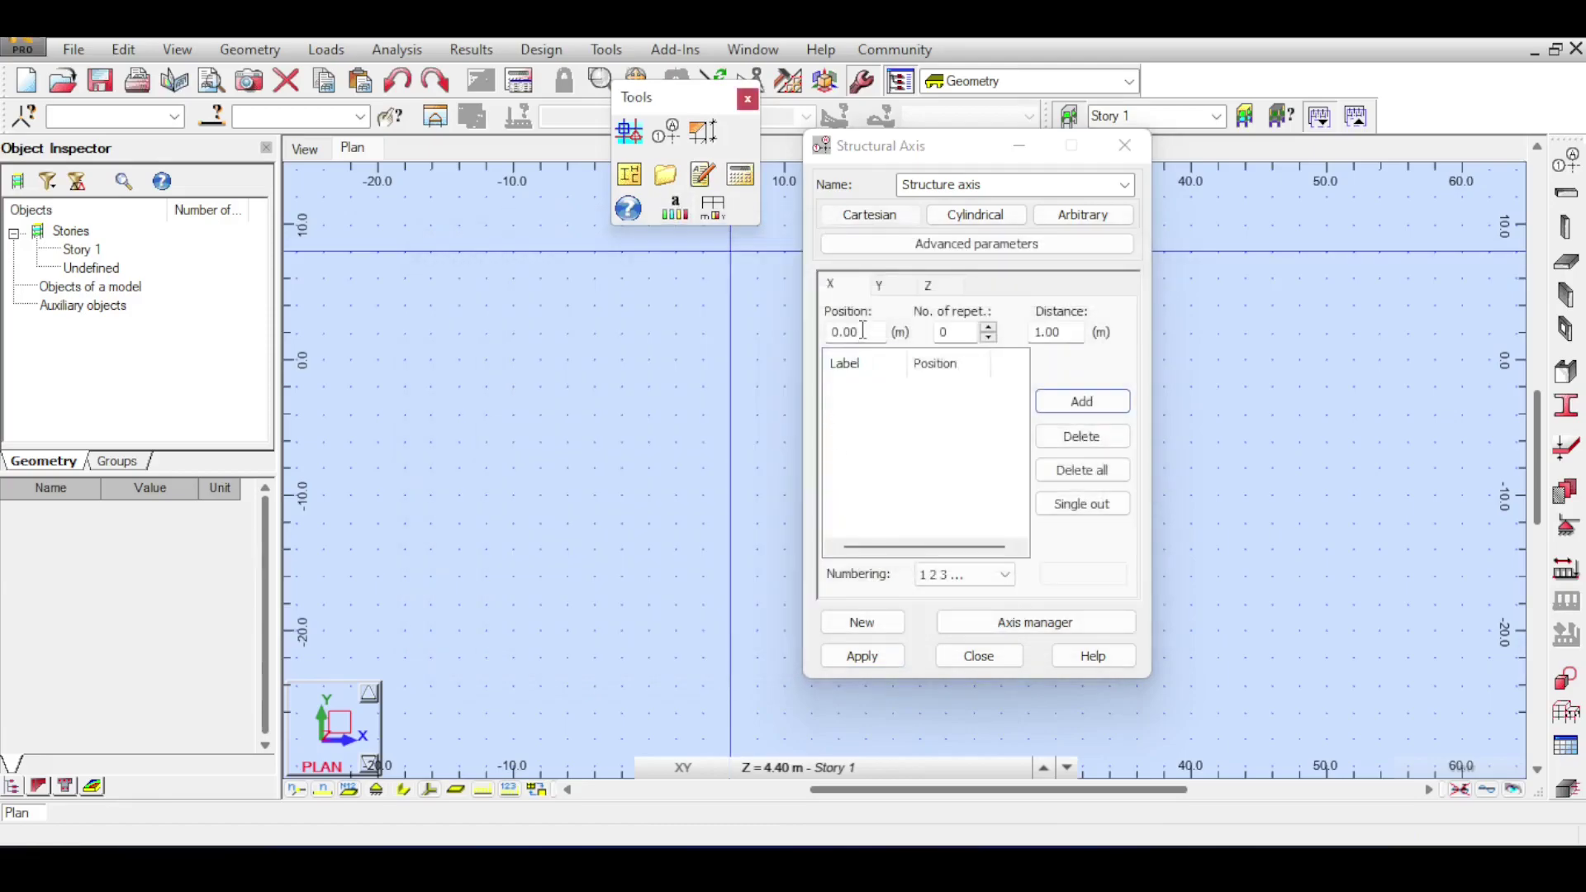
{"action": "double_click", "coordinate": [851, 334]}
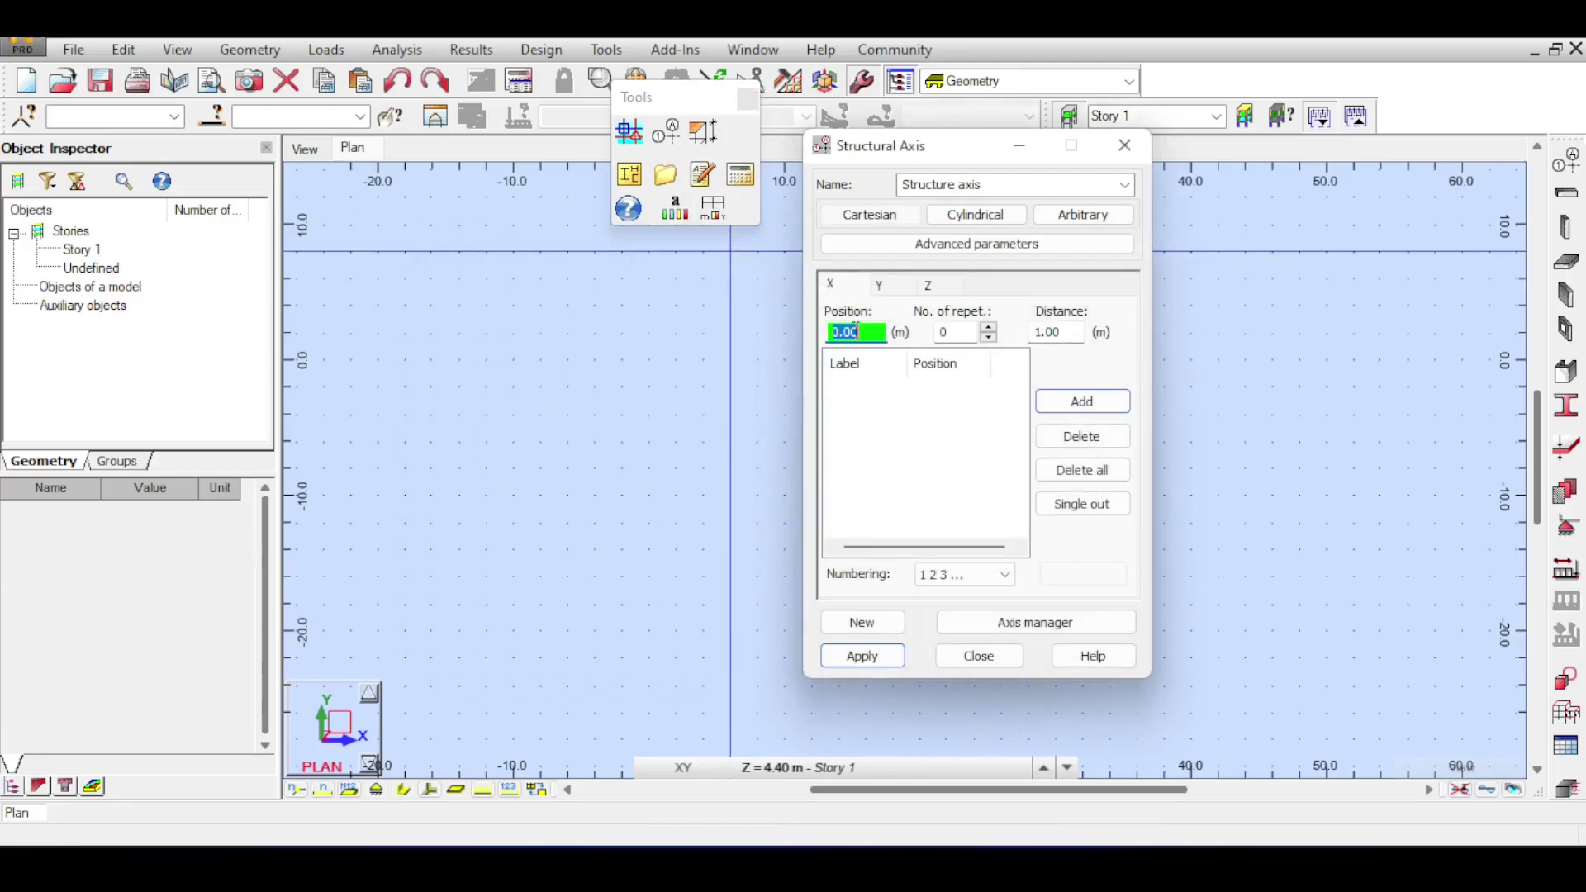
{"action": "left_click", "coordinate": [1125, 146]}
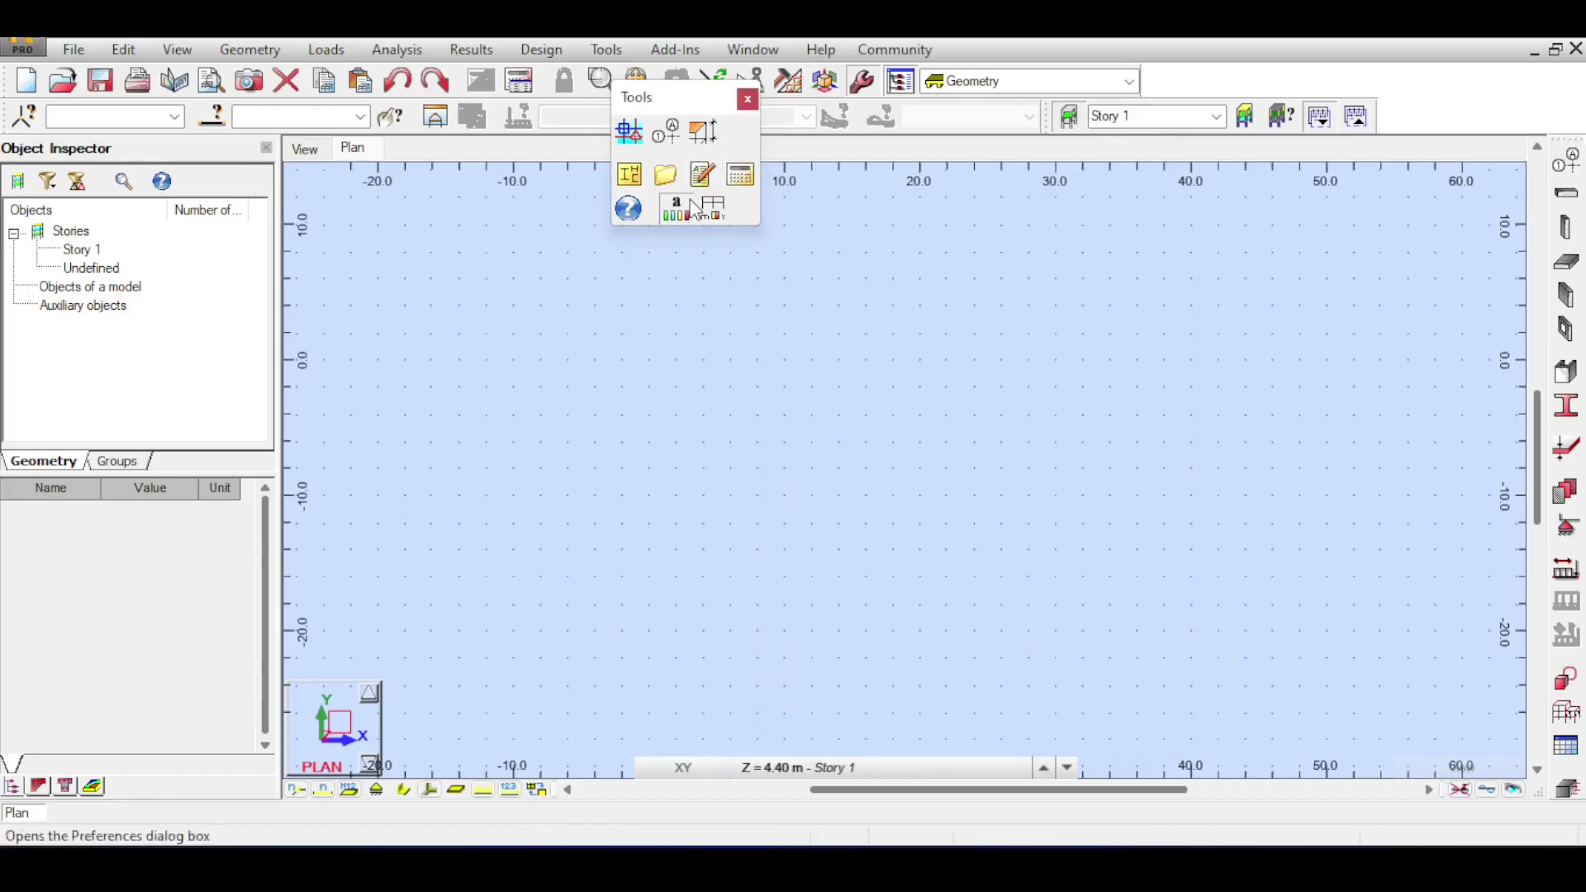
Look at the View Parameters in Preferences and apply the DARK set in Desktop Settings
{"action": "left_click", "coordinate": [722, 175]}
{"action": "left_click", "coordinate": [537, 370]}
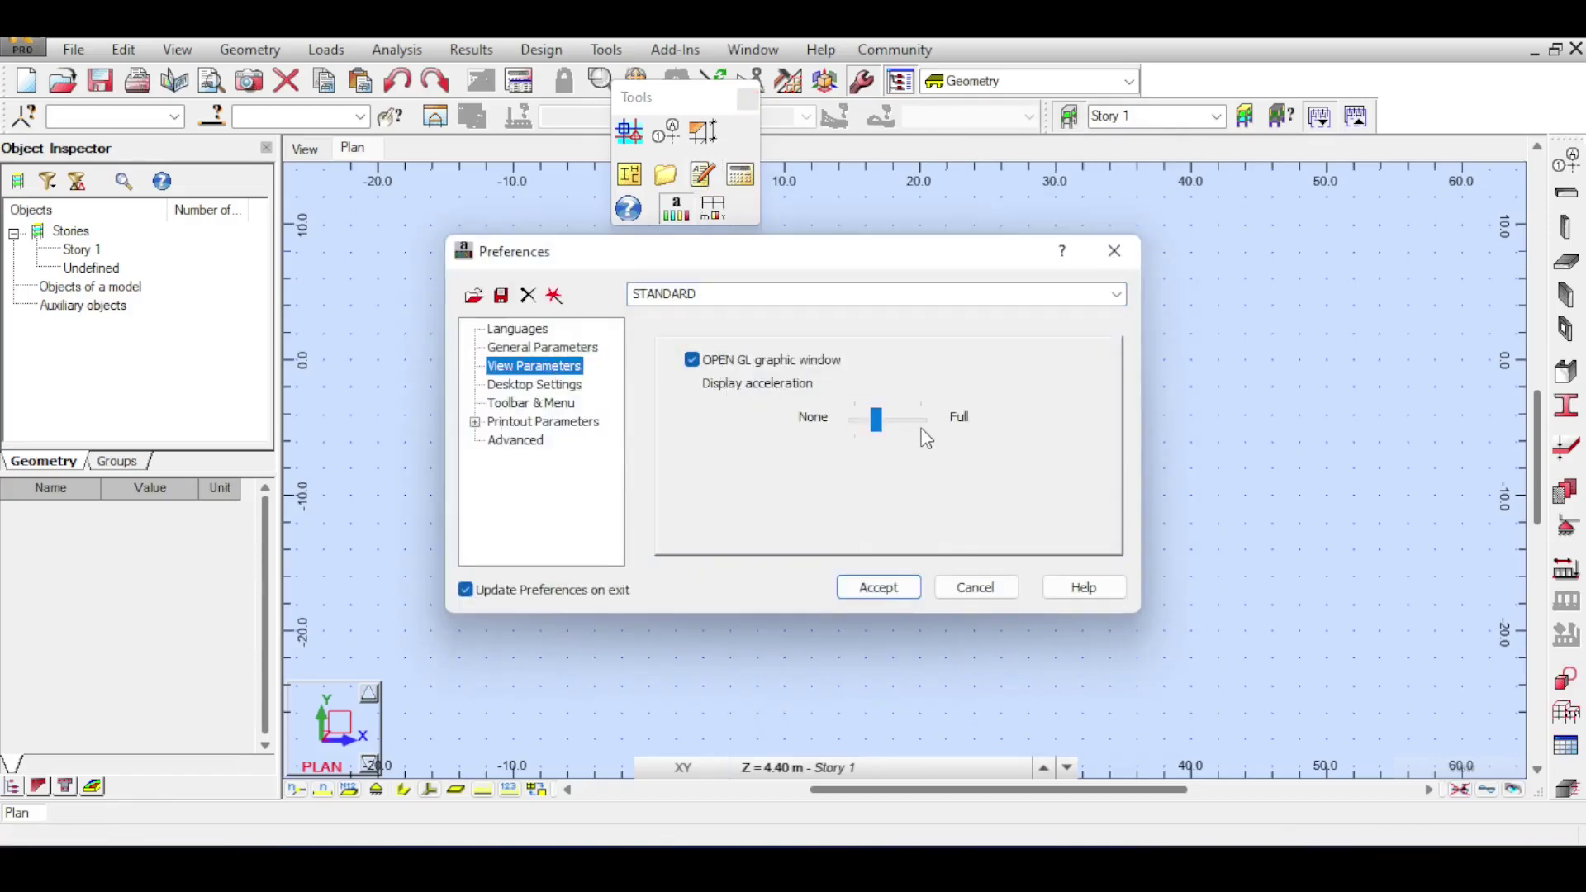
{"action": "left_click", "coordinate": [569, 387]}
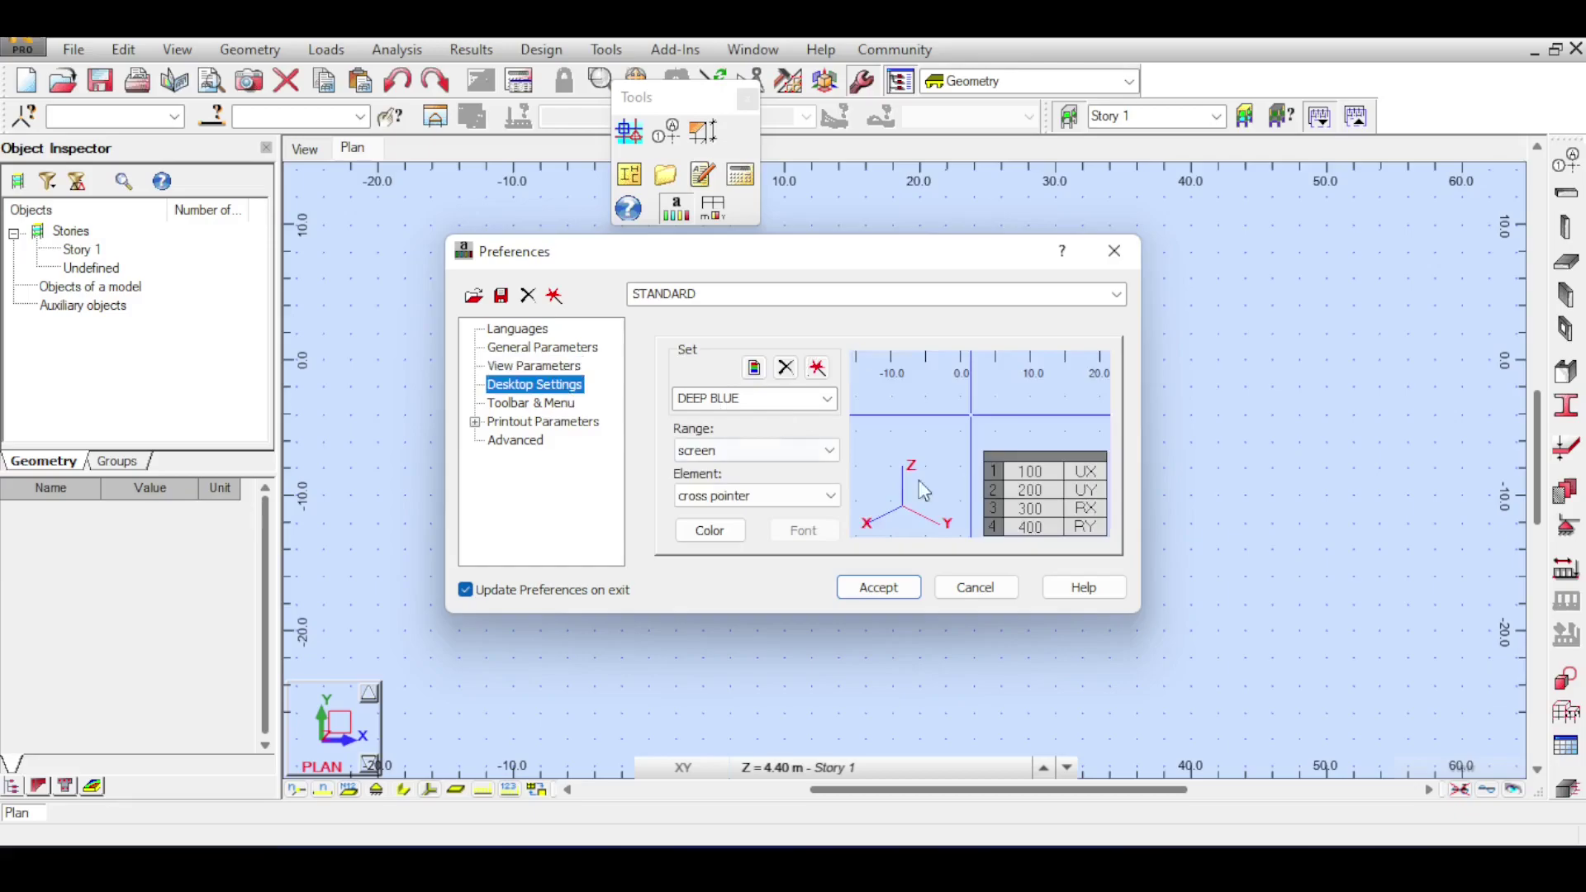
{"action": "left_click", "coordinate": [795, 400]}
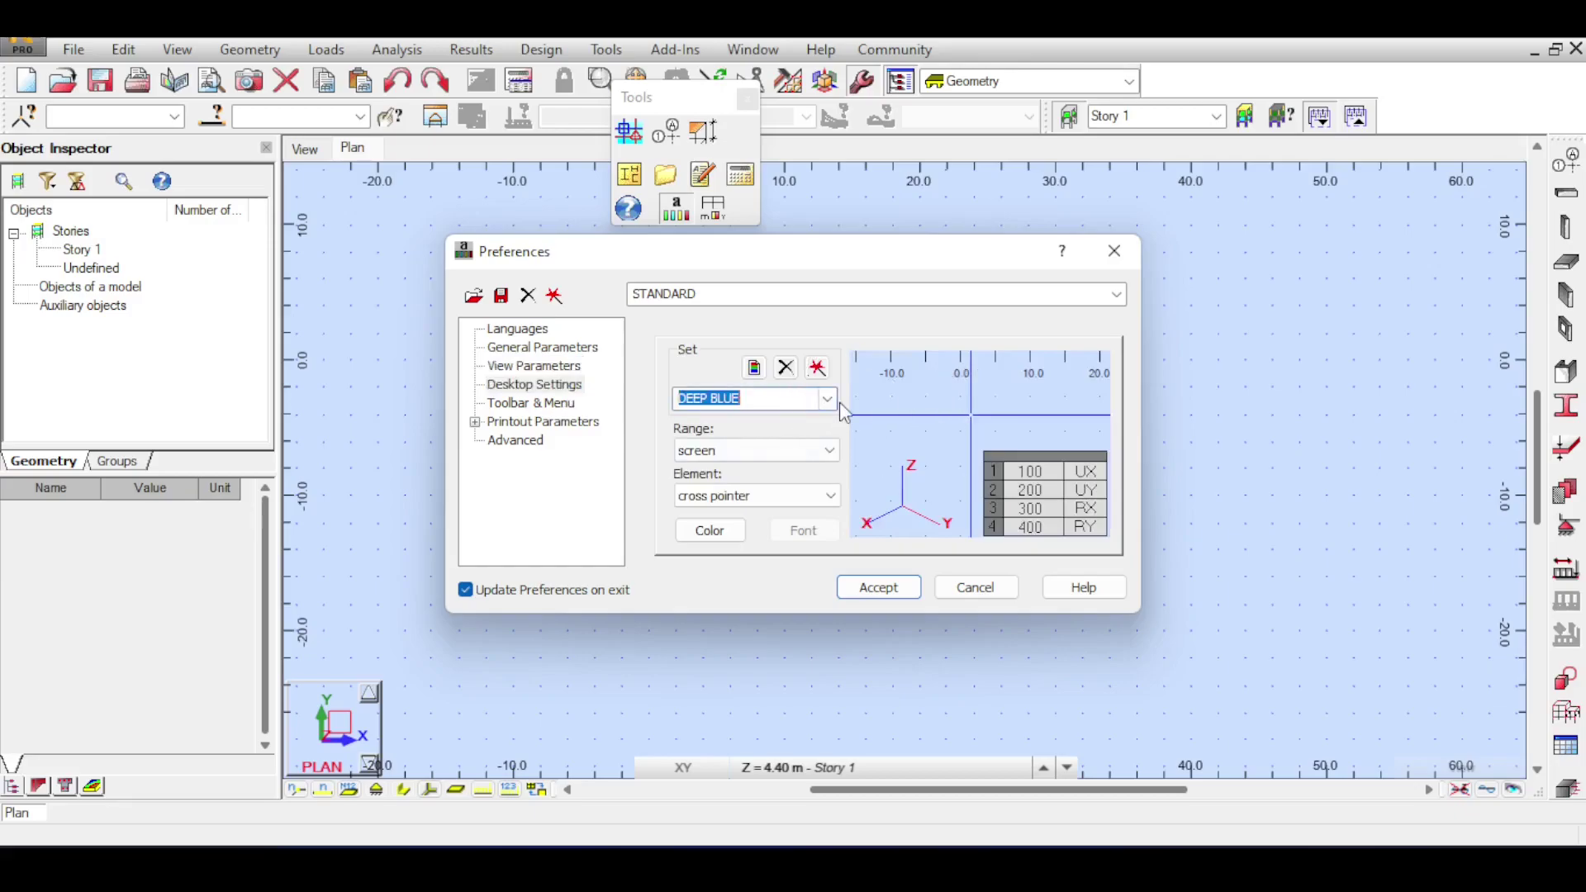
{"action": "left_click", "coordinate": [828, 399]}
{"action": "left_click", "coordinate": [797, 435]}
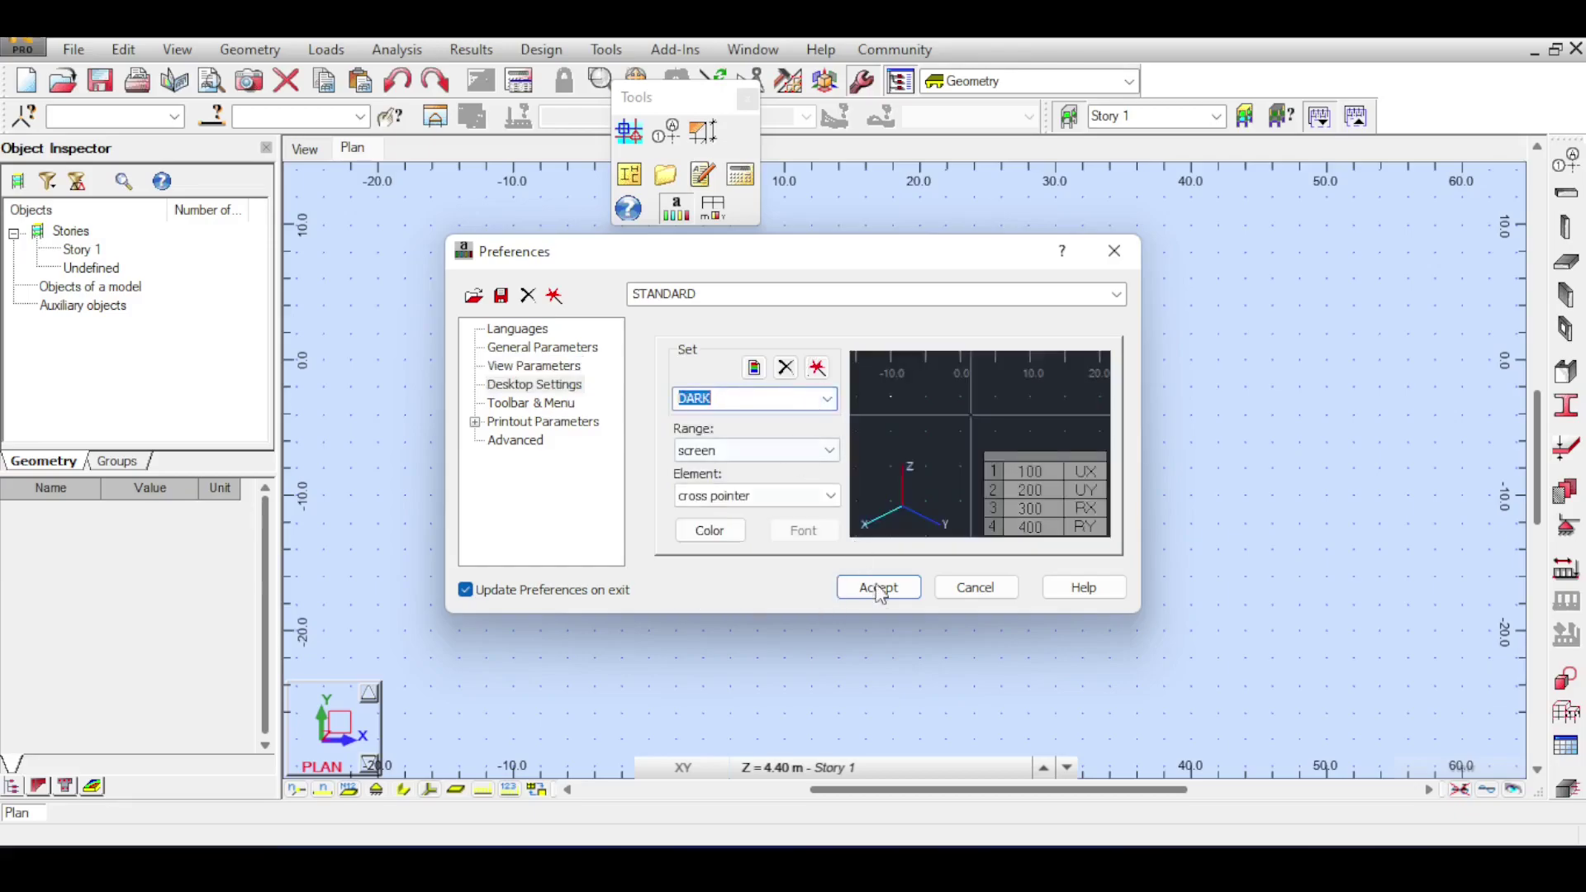
{"action": "left_click", "coordinate": [881, 588]}
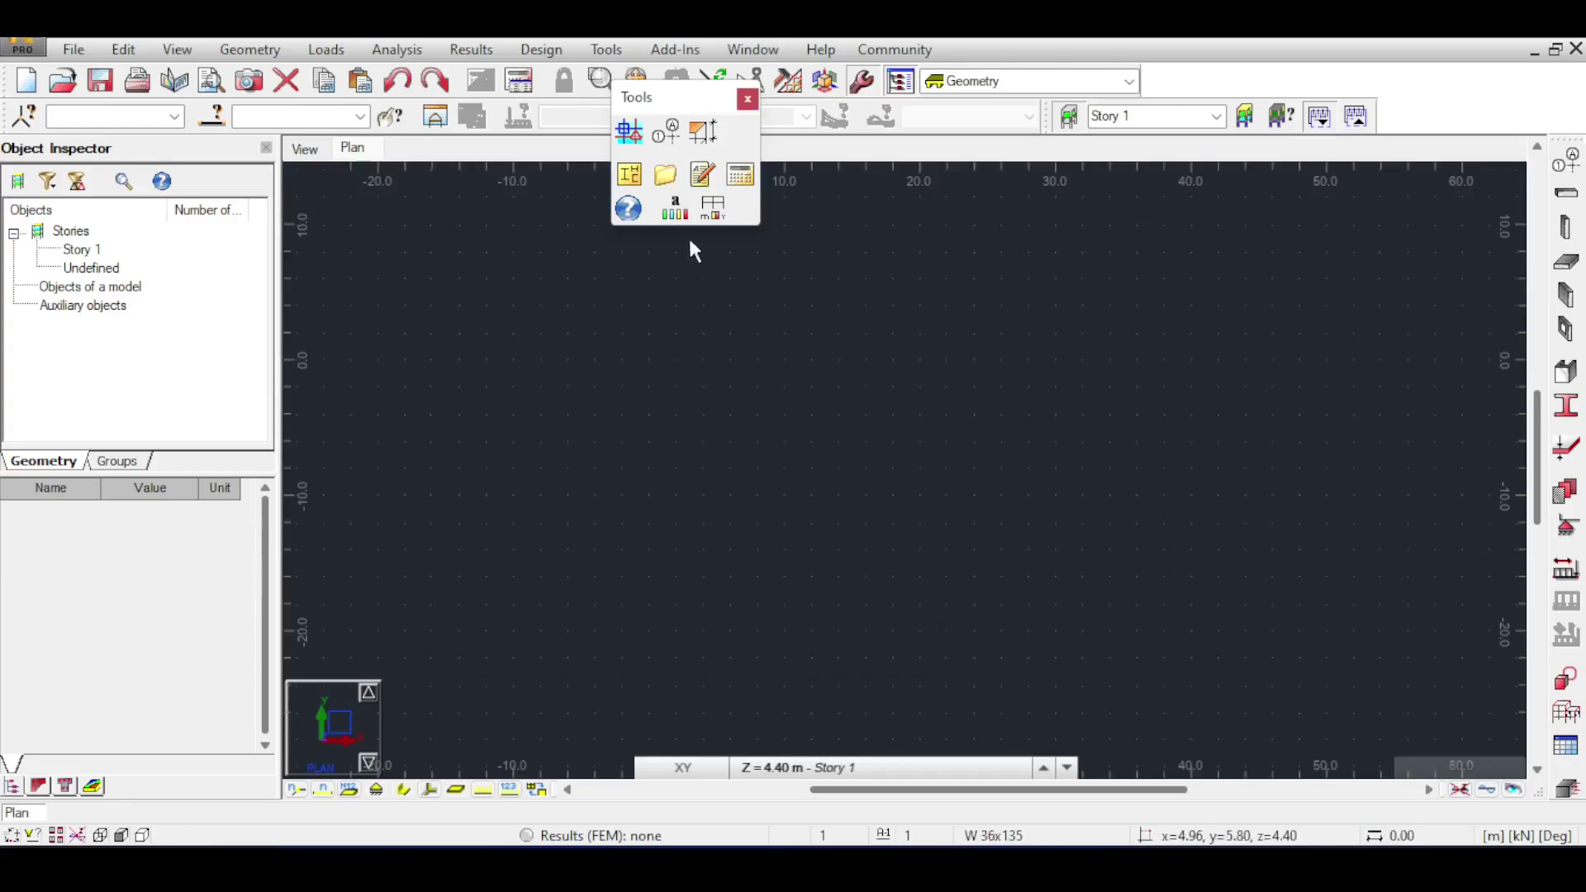
Switch the desktop color set back to DEEP BLUE in Preferences
{"action": "left_click", "coordinate": [628, 174]}
{"action": "left_click", "coordinate": [827, 399]}
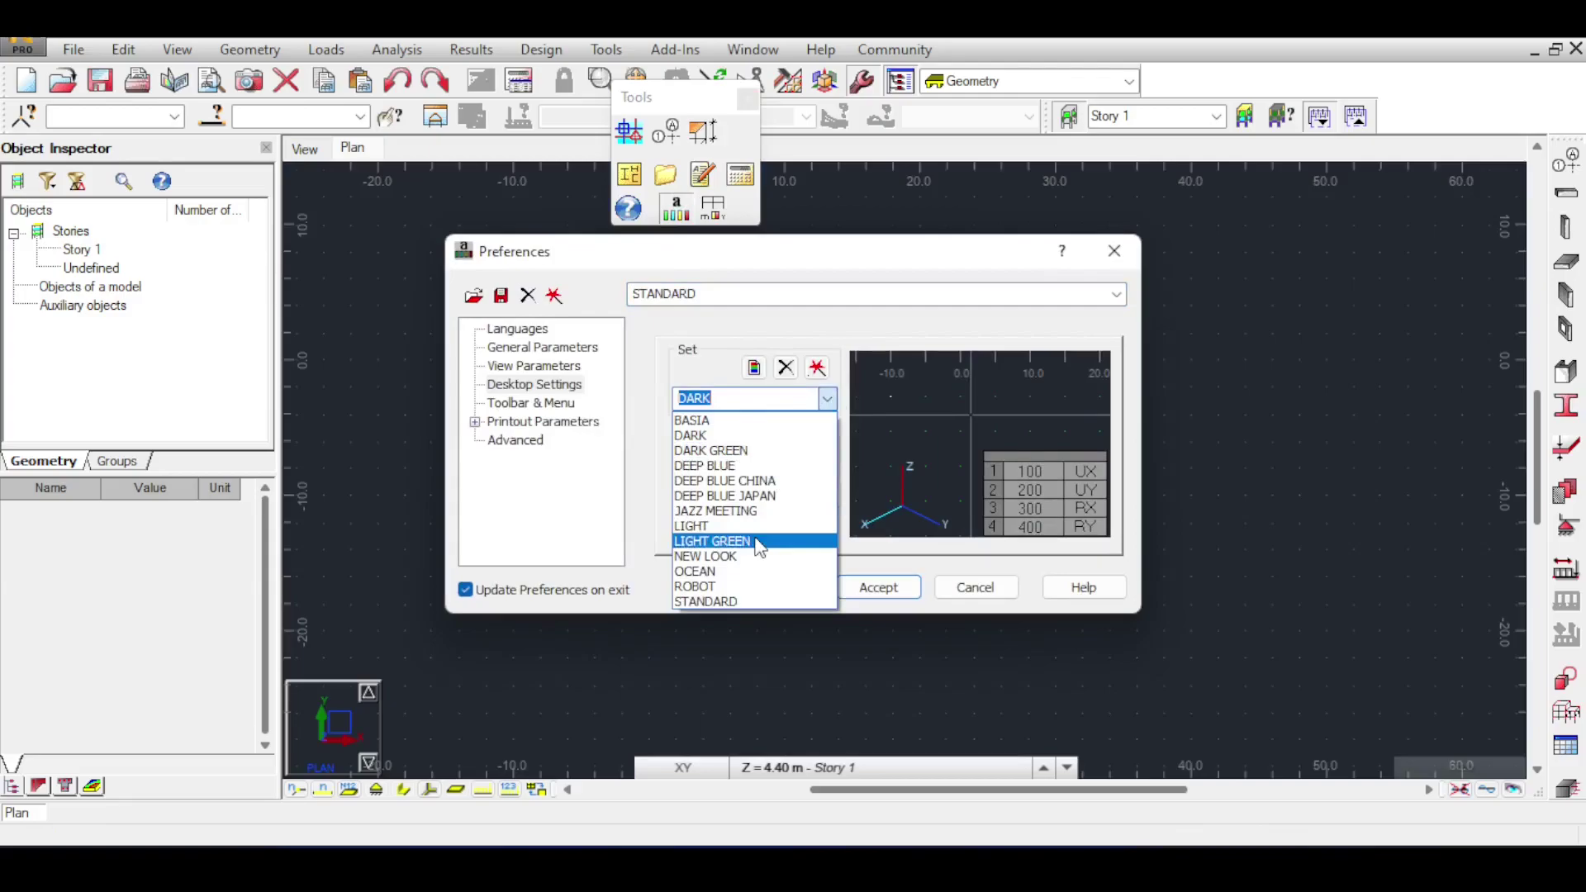
{"action": "left_click", "coordinate": [705, 466]}
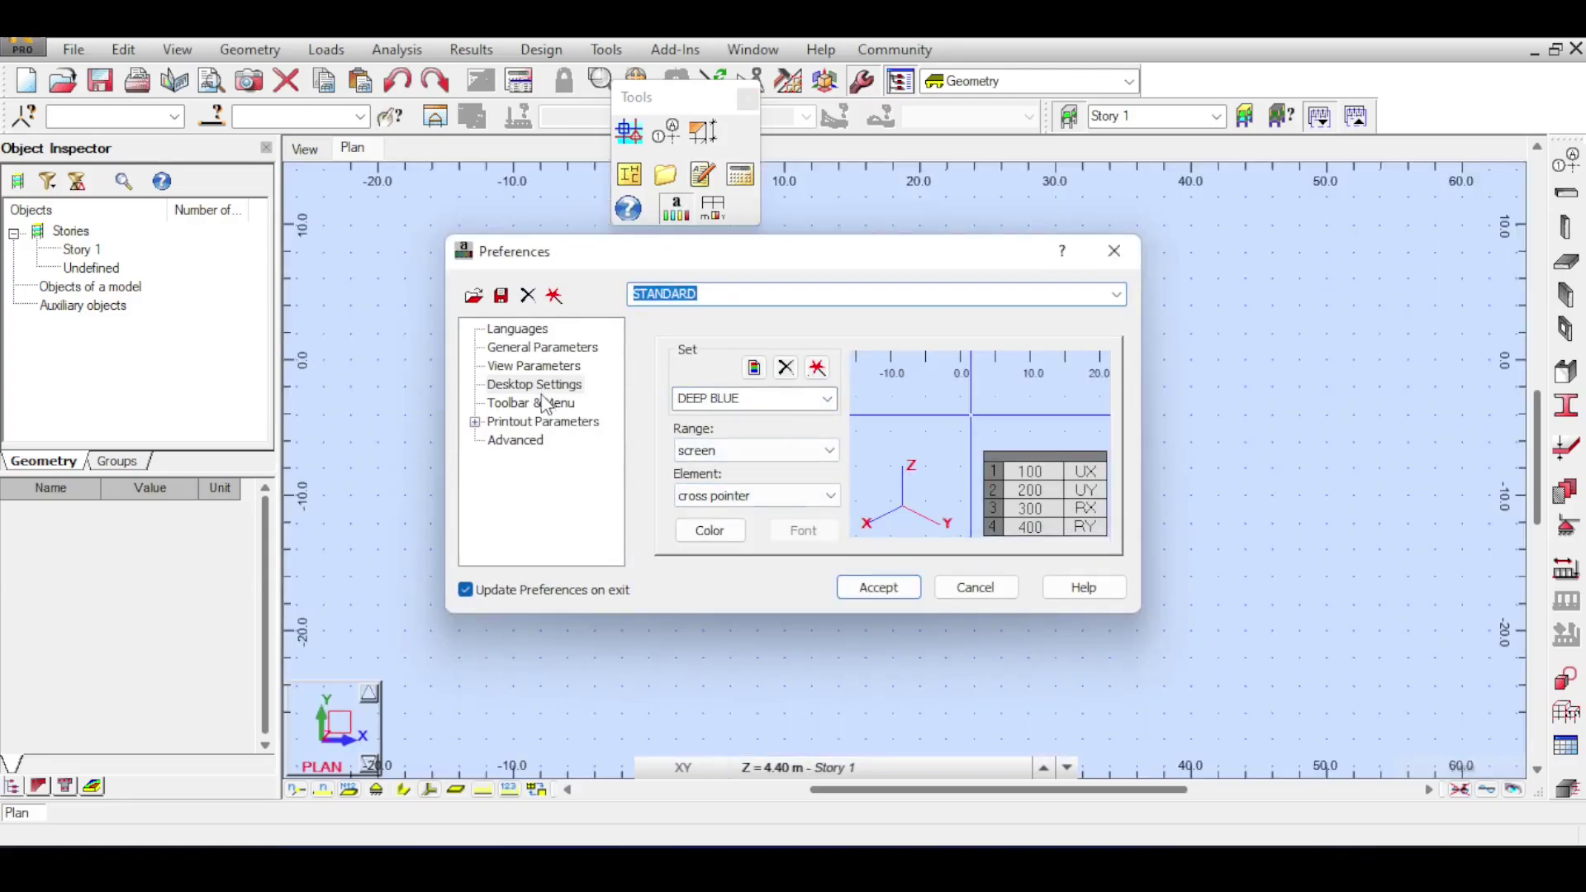
Examine the Toolbar & Menu, Printout Parameters and Advanced preferences, including the maximal size option for prepared results
{"action": "left_click", "coordinate": [538, 403]}
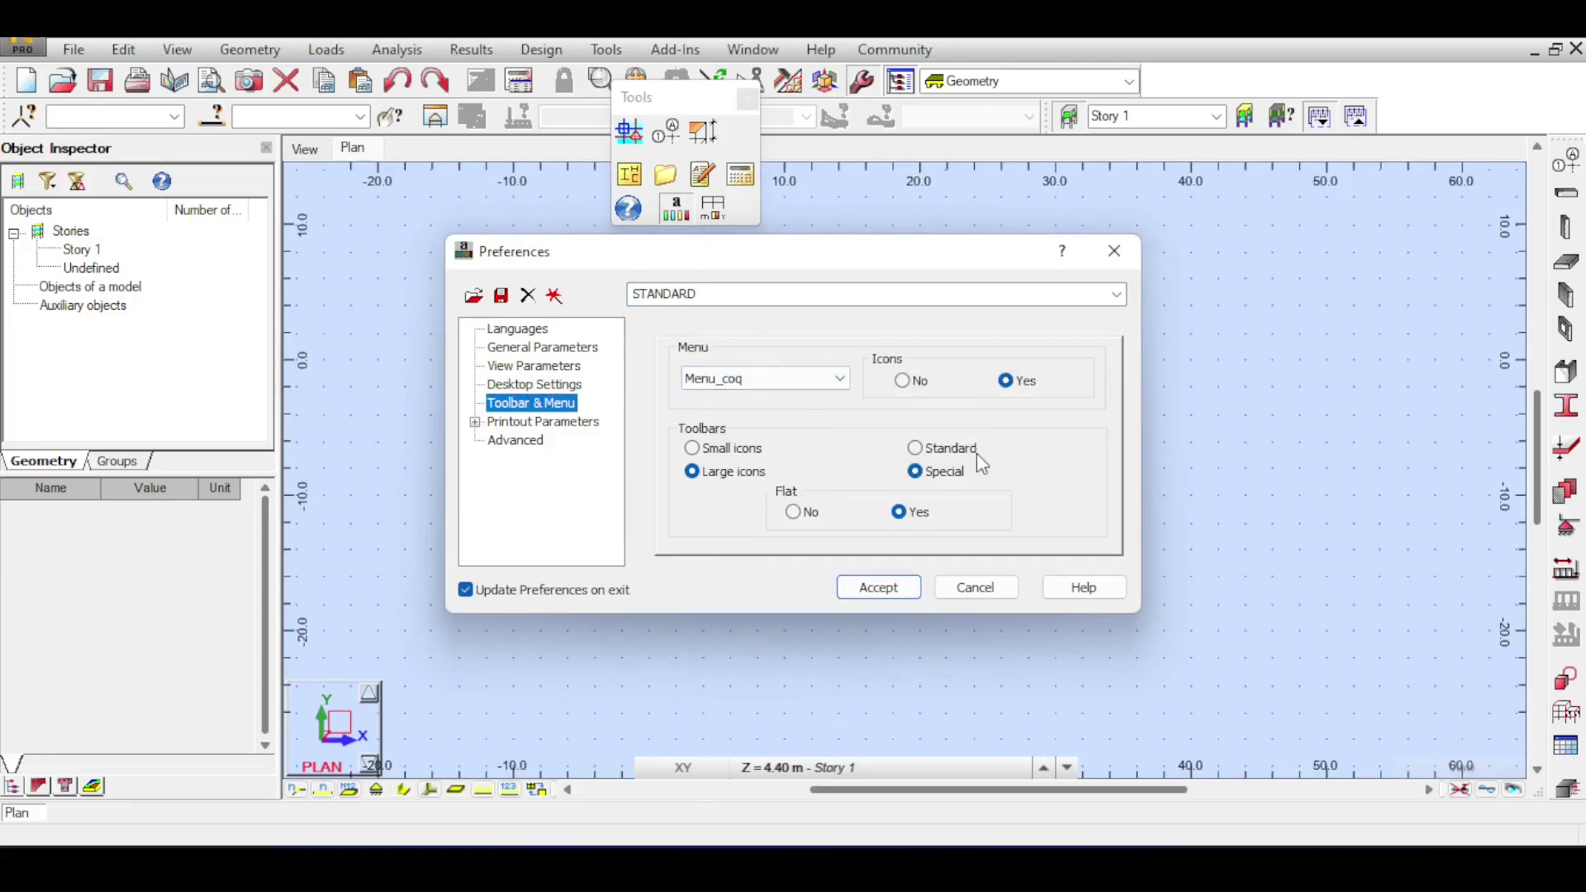
{"action": "left_click", "coordinate": [563, 423]}
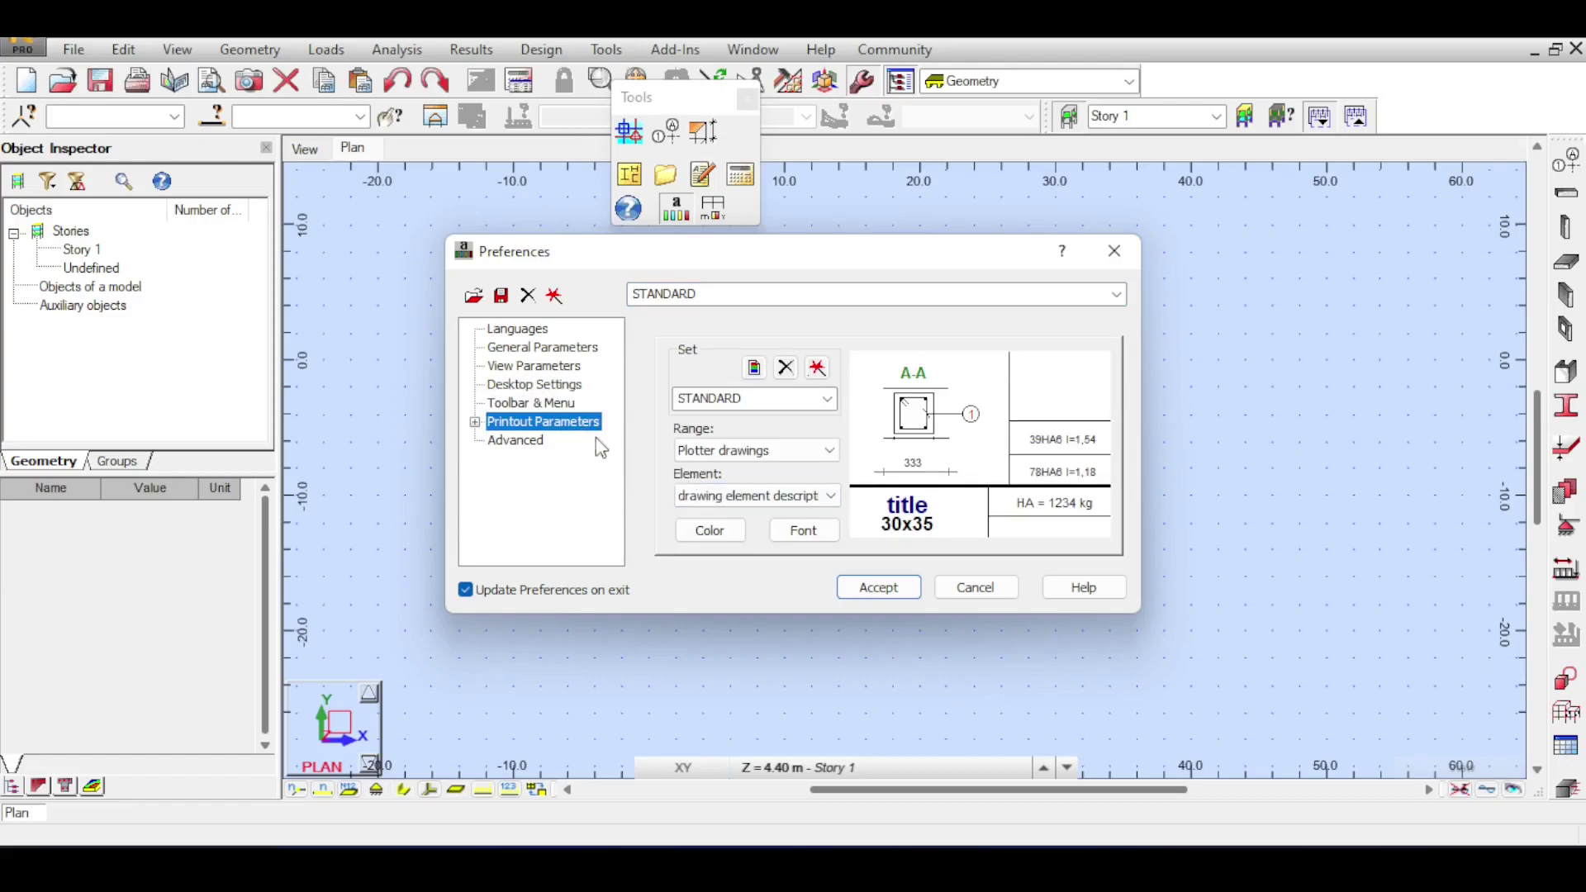
{"action": "left_click", "coordinate": [475, 422]}
{"action": "left_click", "coordinate": [554, 442]}
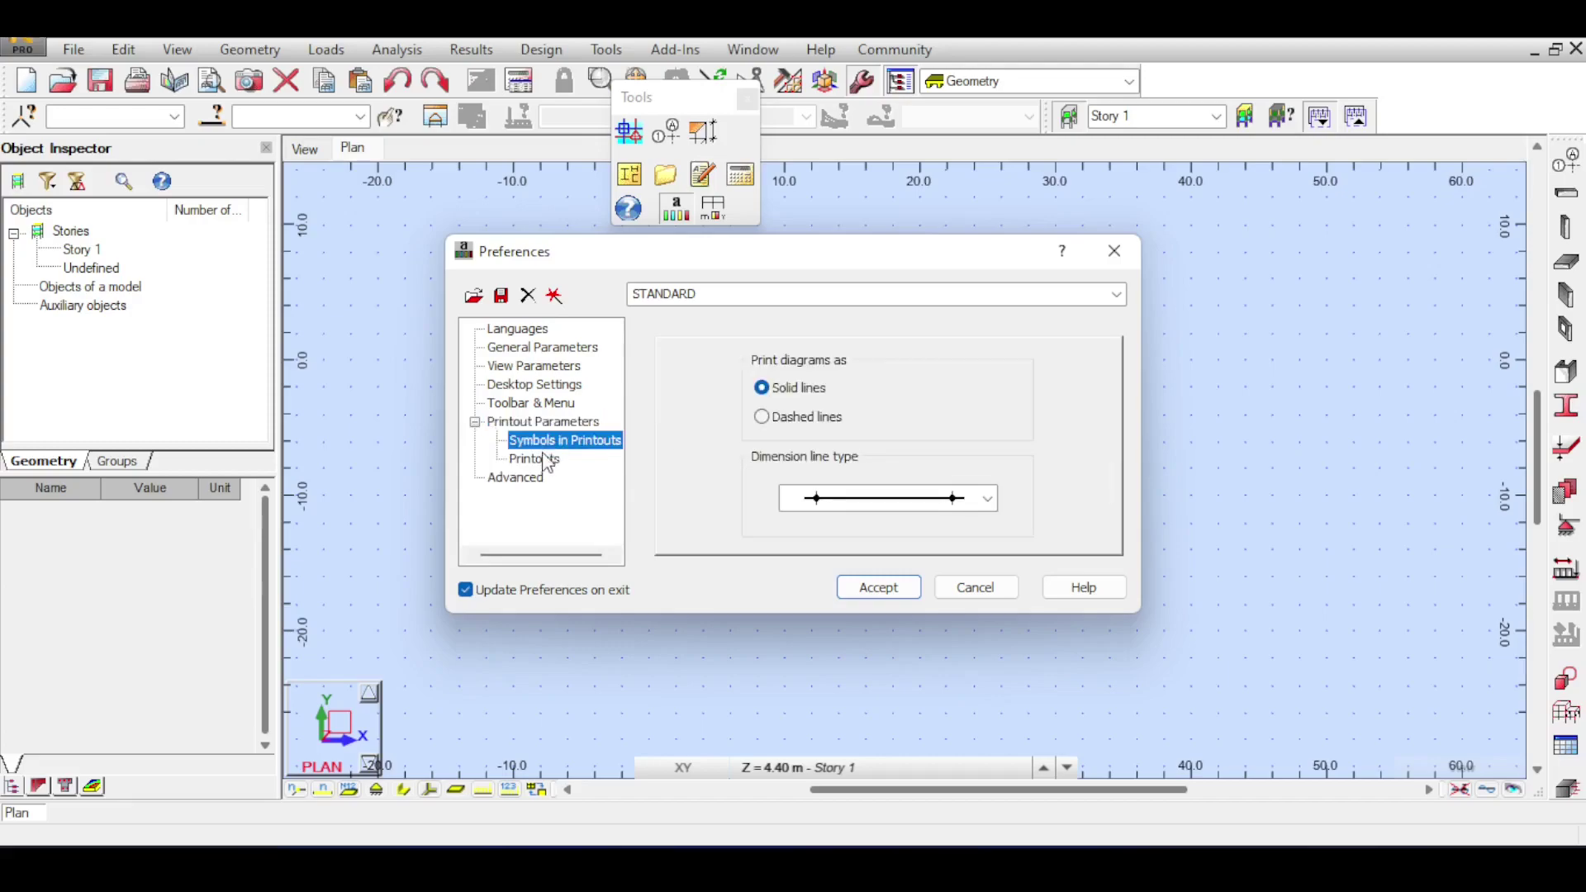
{"action": "left_click", "coordinate": [545, 458]}
{"action": "left_click", "coordinate": [564, 423]}
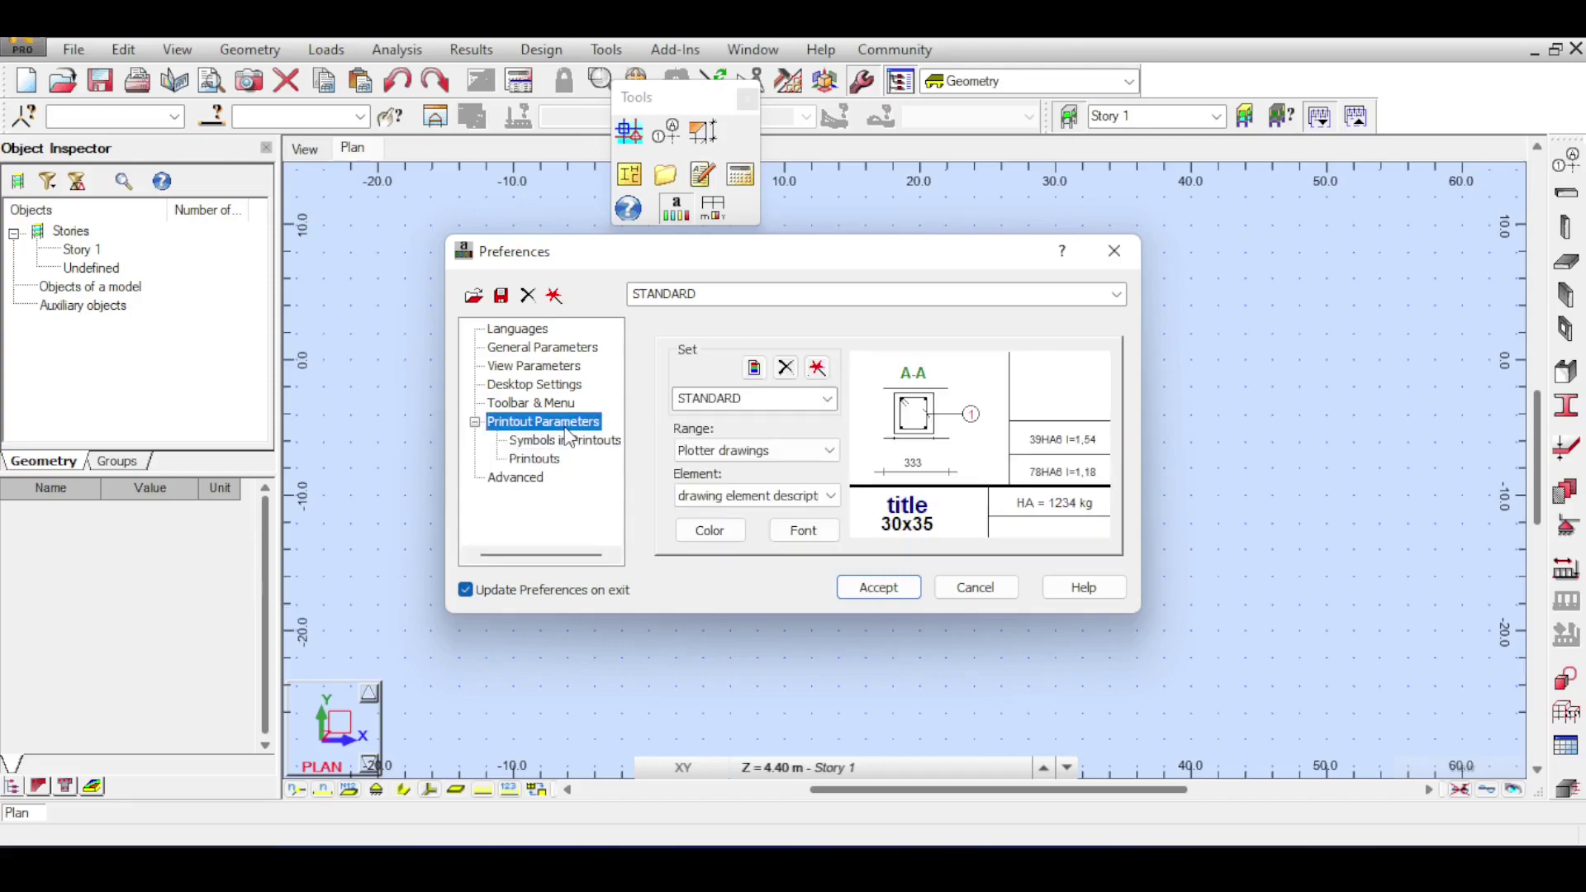
{"action": "left_click", "coordinate": [476, 422]}
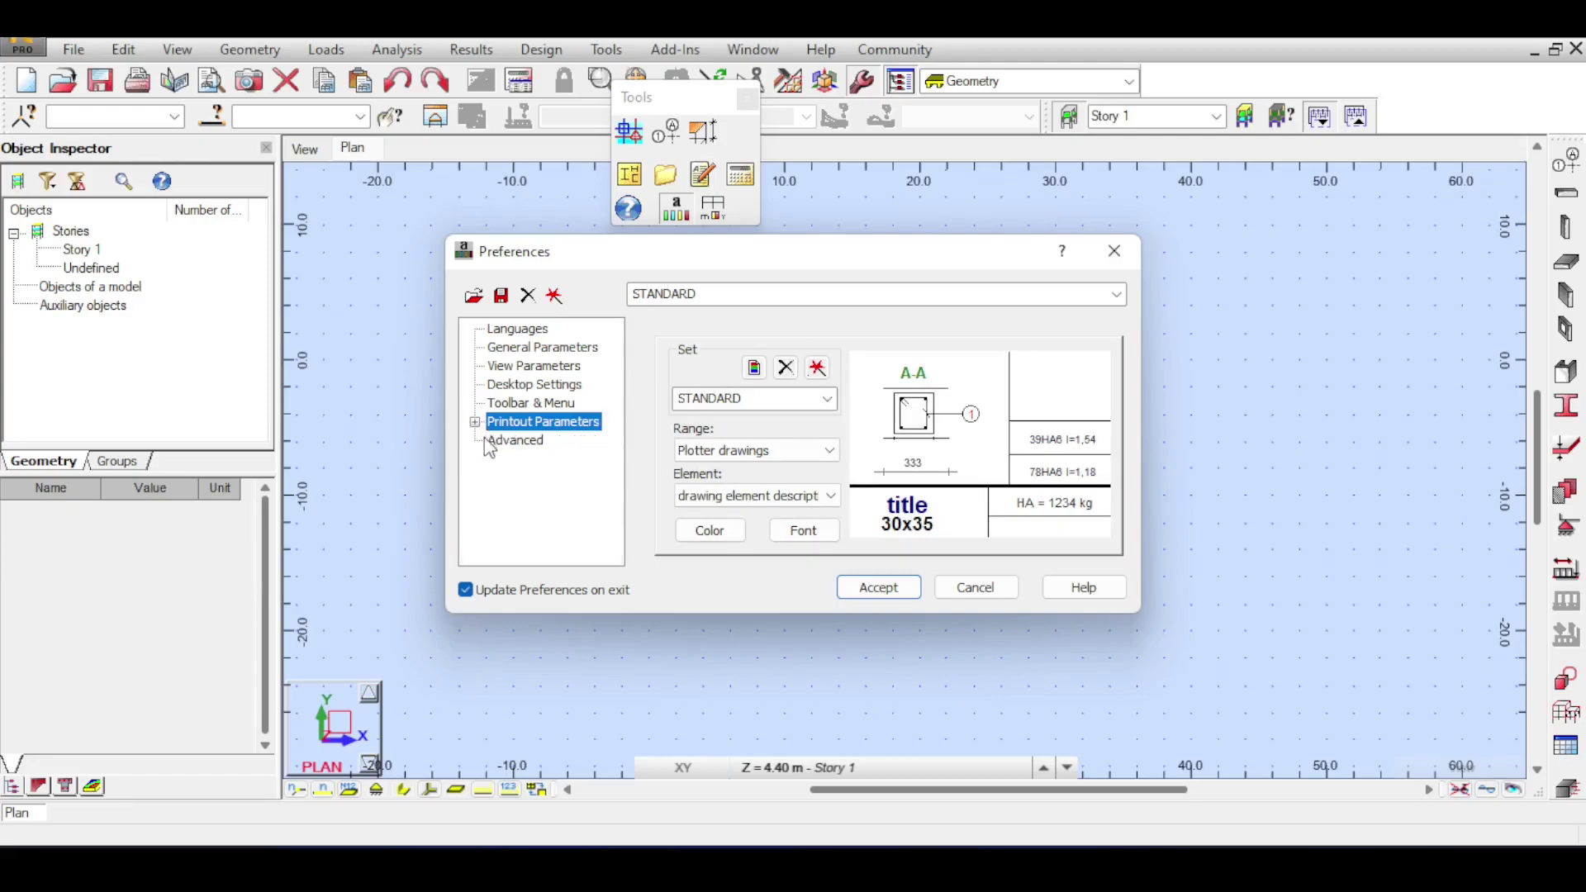
{"action": "left_click", "coordinate": [537, 446]}
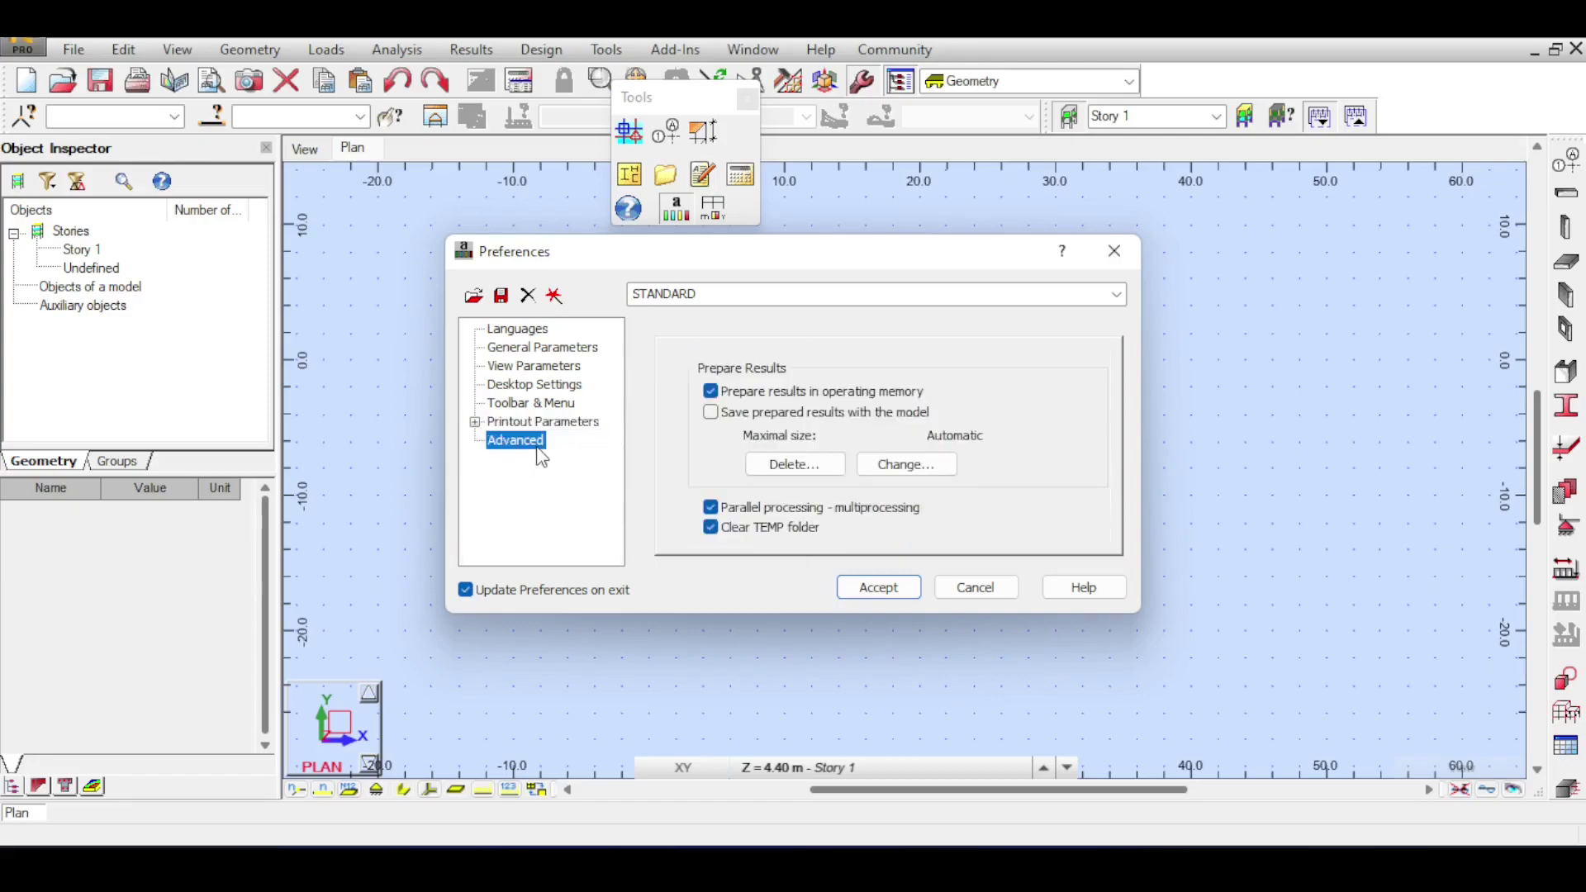
{"action": "left_click", "coordinate": [930, 465]}
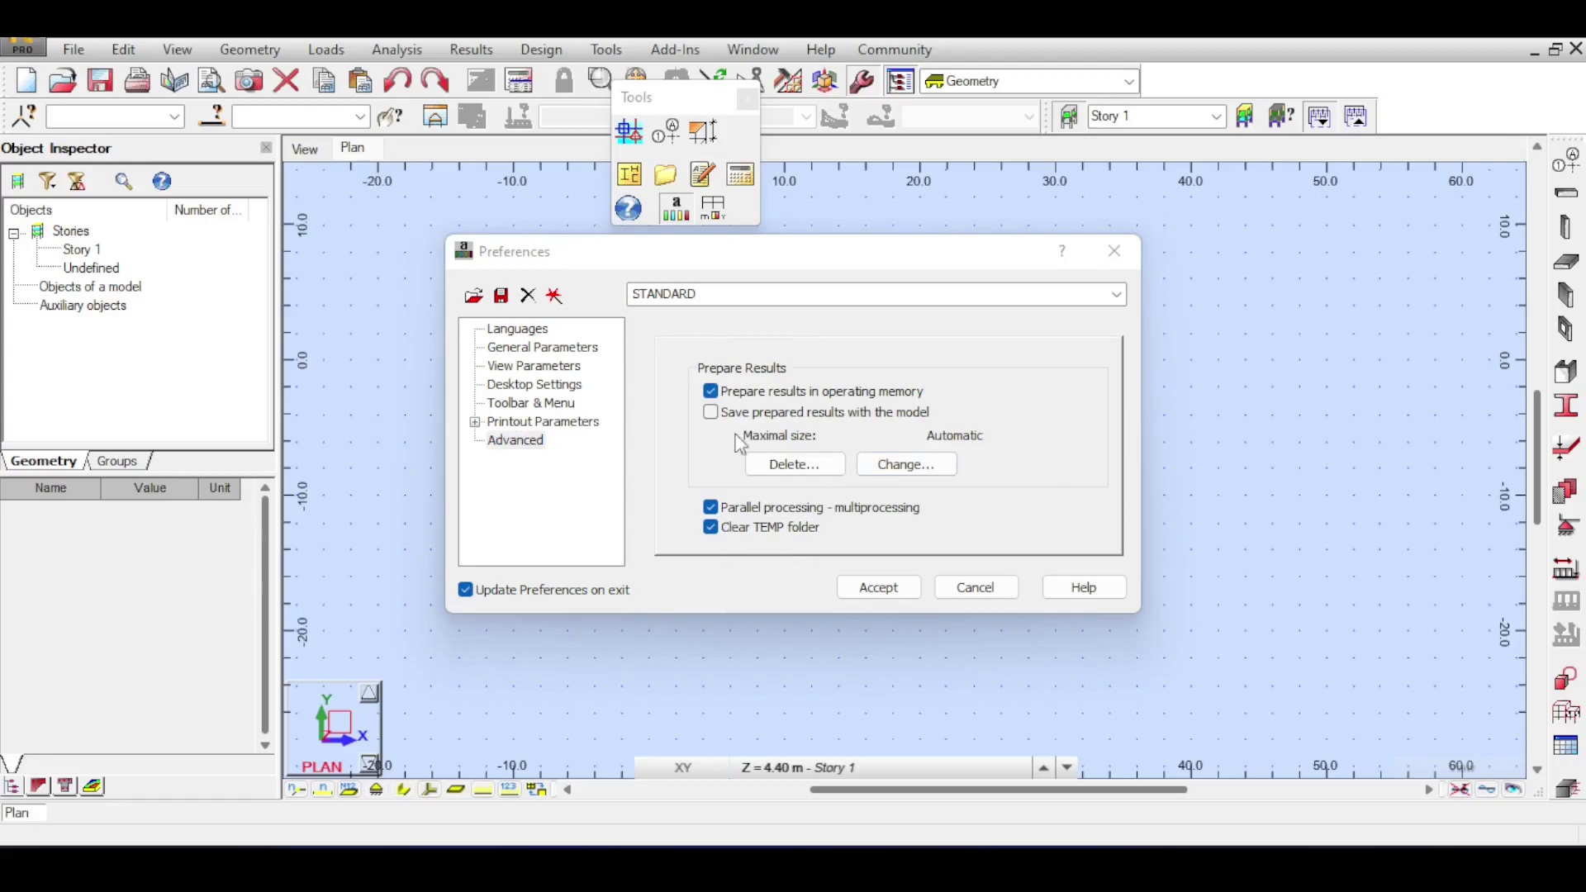
{"action": "left_click", "coordinate": [877, 589]}
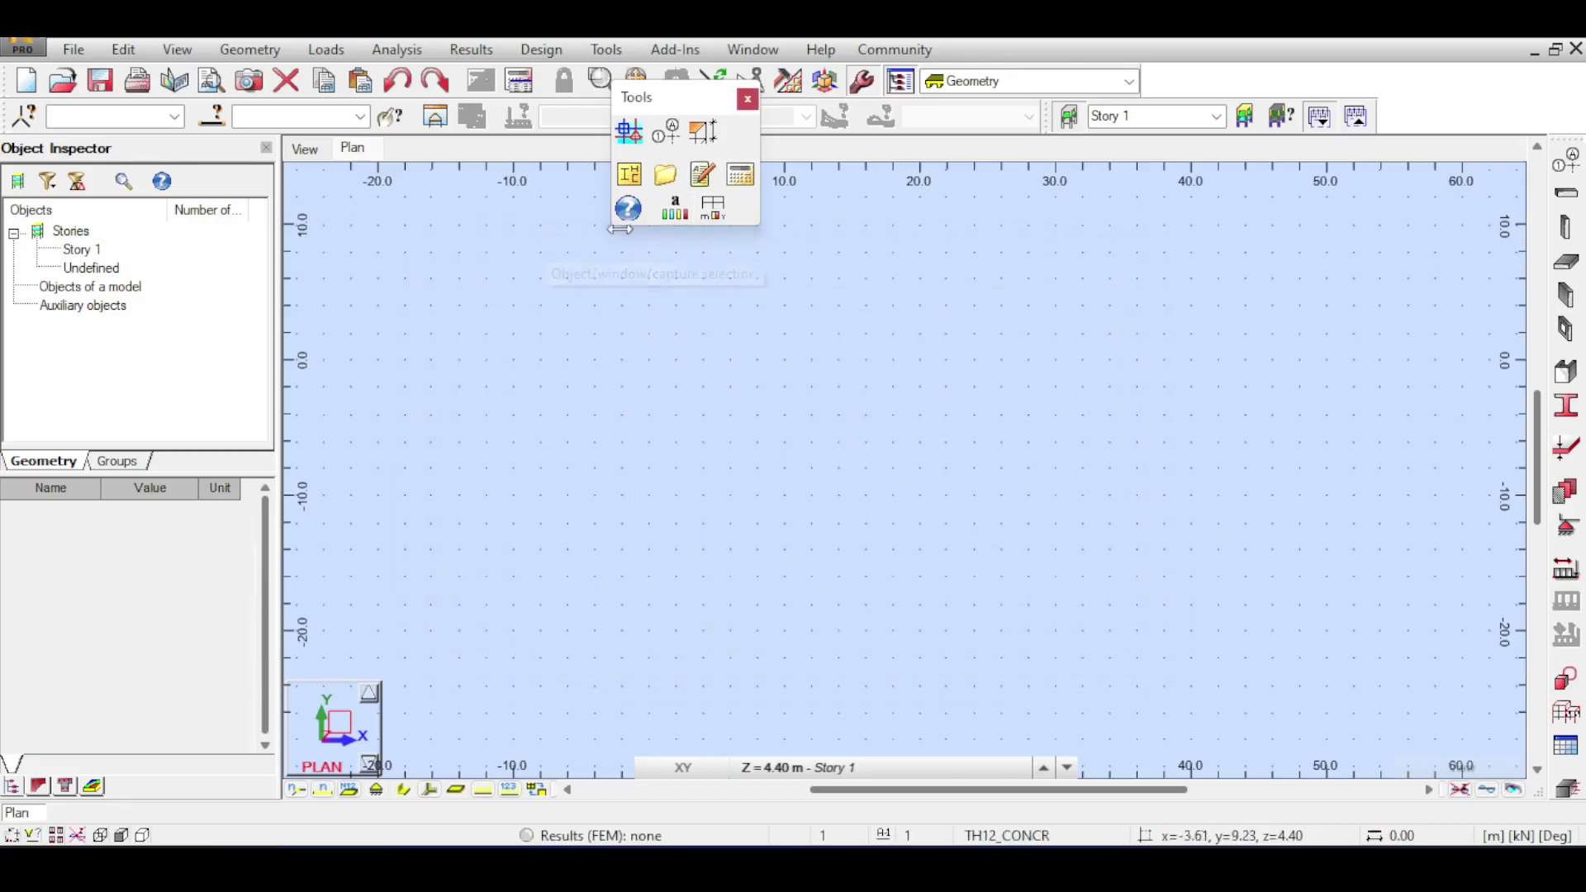
Open Job Preferences, look through Design codes and Units and Formats, and save the current parameters as default
{"action": "left_click", "coordinate": [715, 209]}
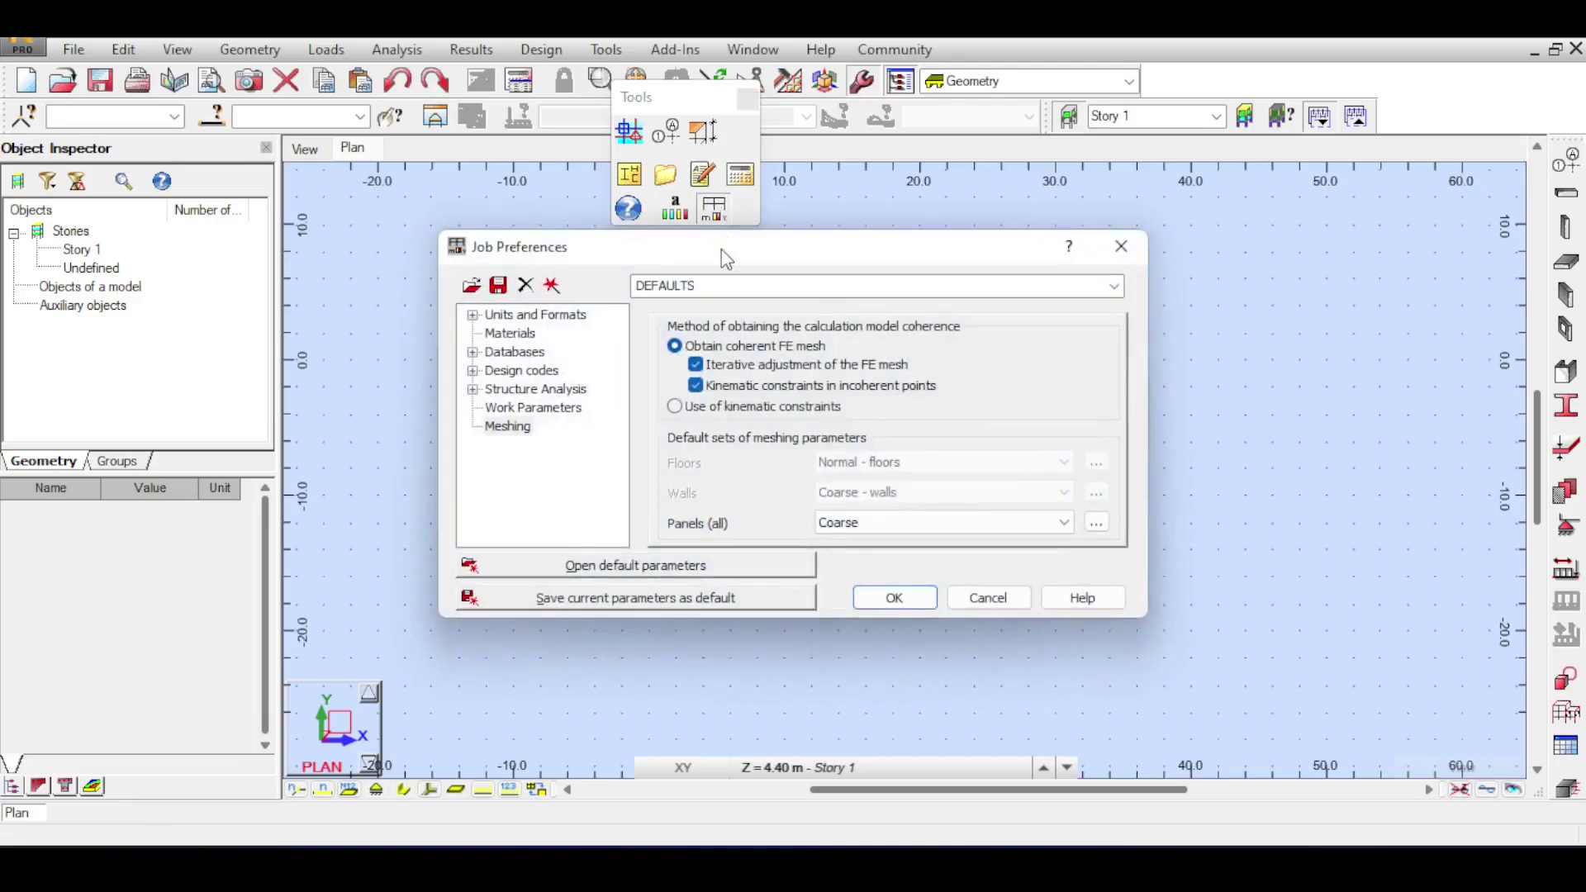
{"action": "left_click_drag", "start_coordinate": [727, 258], "coordinate": [890, 79]}
{"action": "left_click", "coordinate": [688, 136]}
{"action": "left_click", "coordinate": [690, 188]}
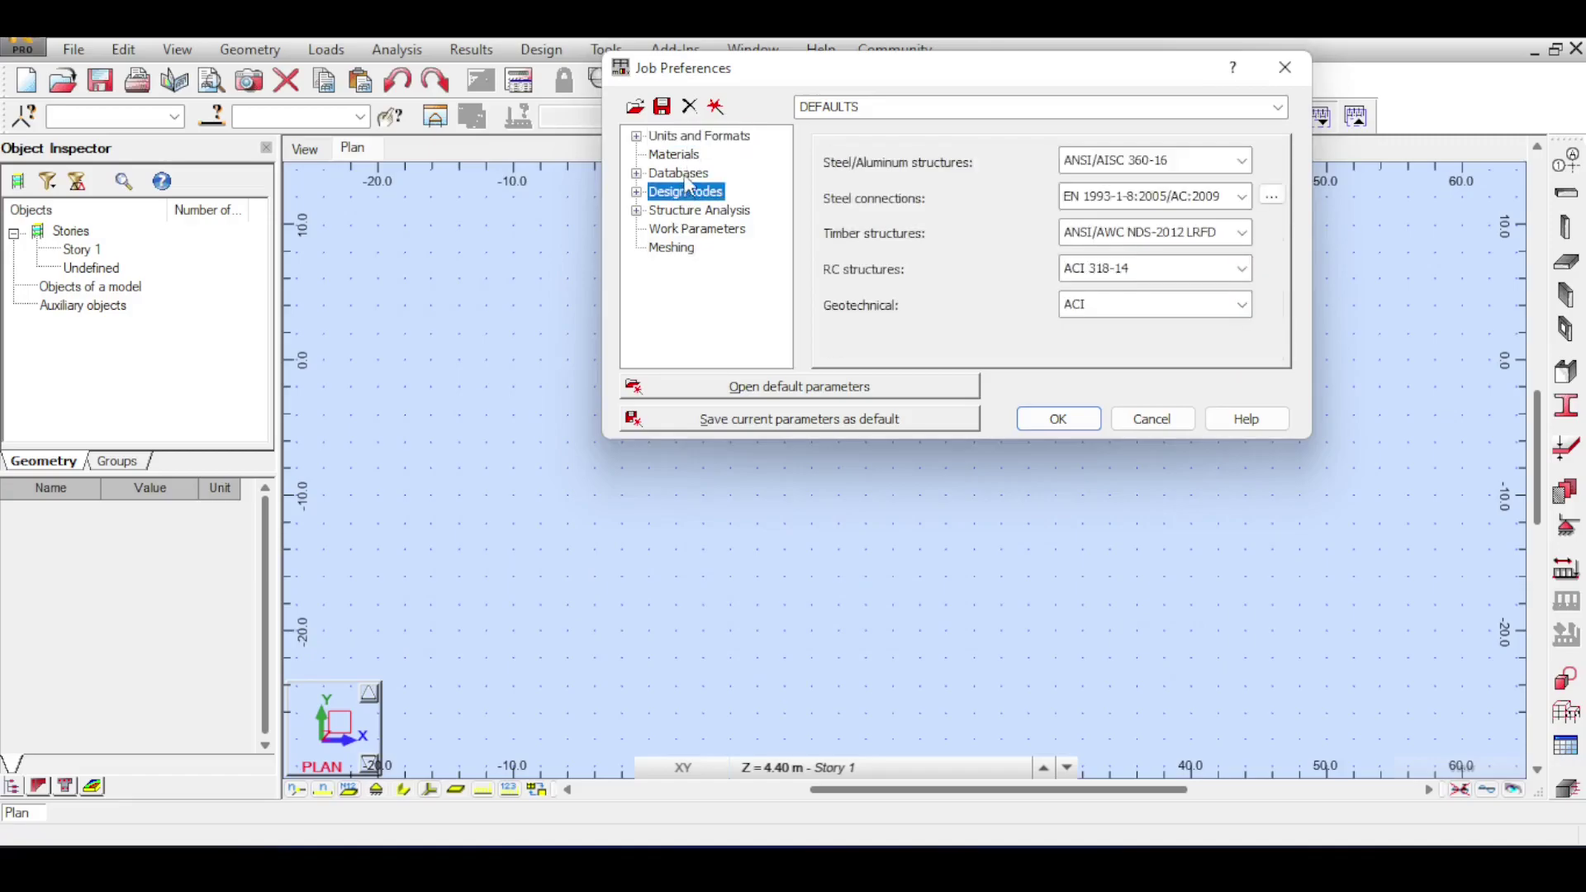
{"action": "left_click", "coordinate": [696, 137]}
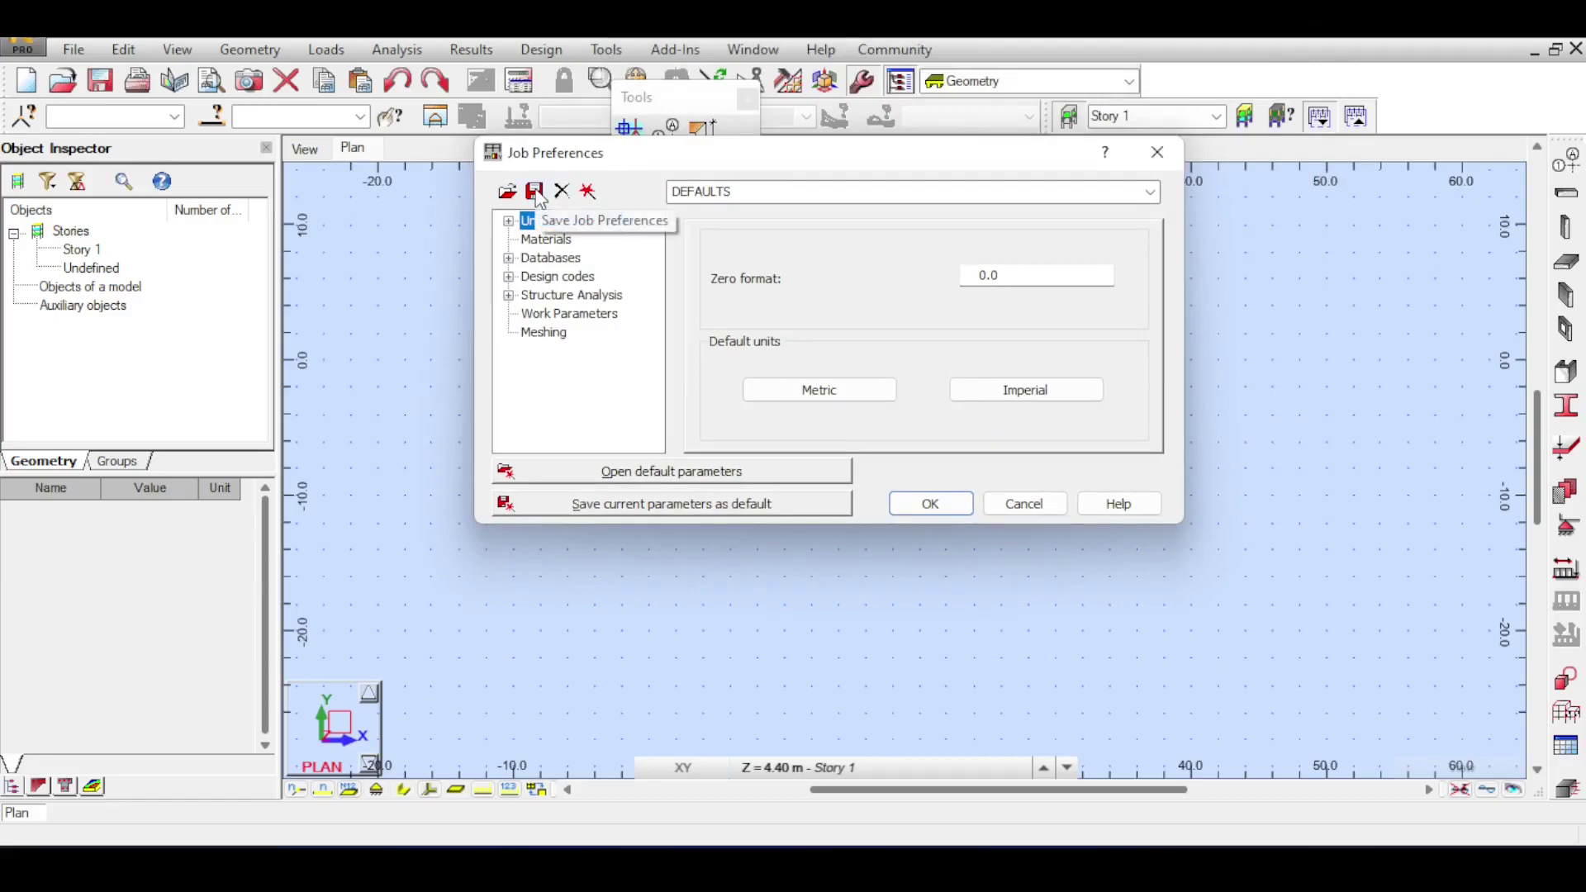
{"action": "left_click", "coordinate": [614, 509]}
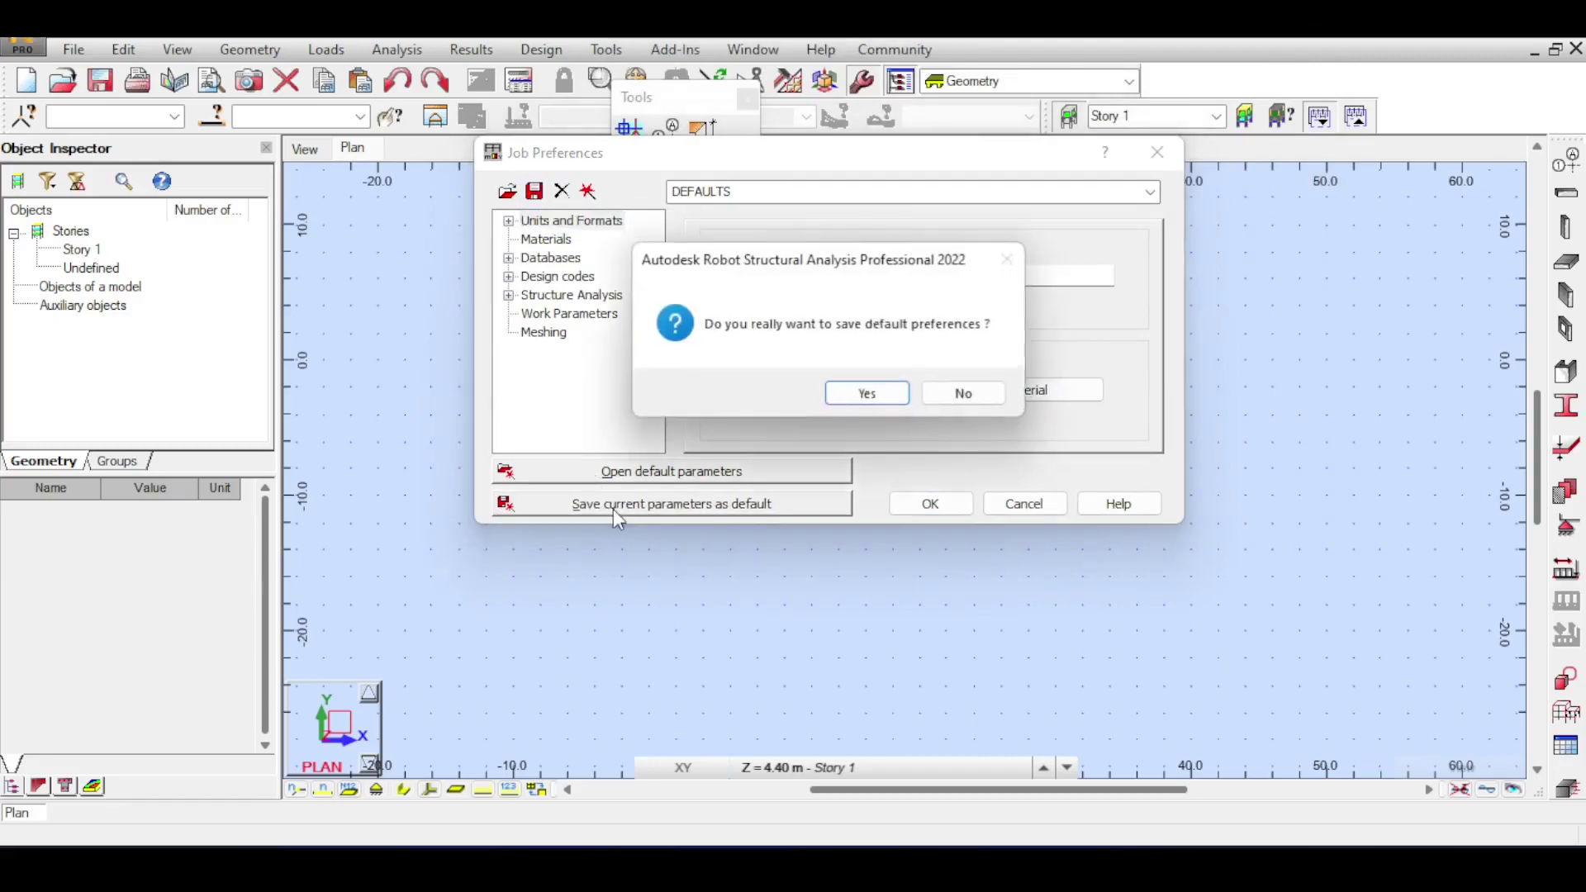
{"action": "left_click", "coordinate": [868, 394]}
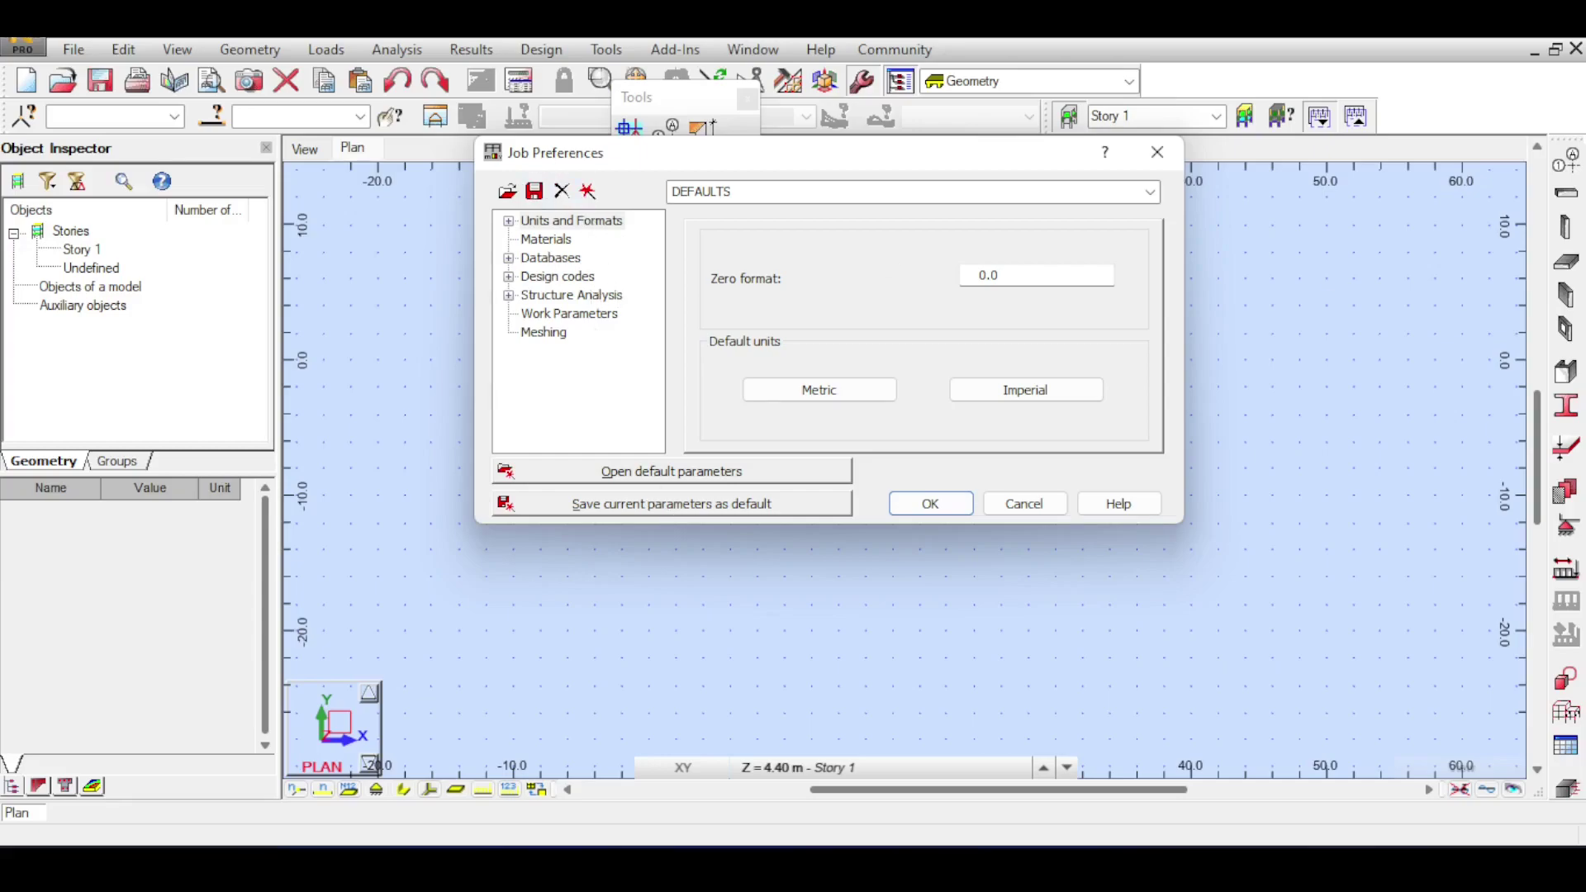
Switch the default units in Job Preferences to Imperial and check the resulting Dimensions units
{"action": "left_click", "coordinate": [572, 223]}
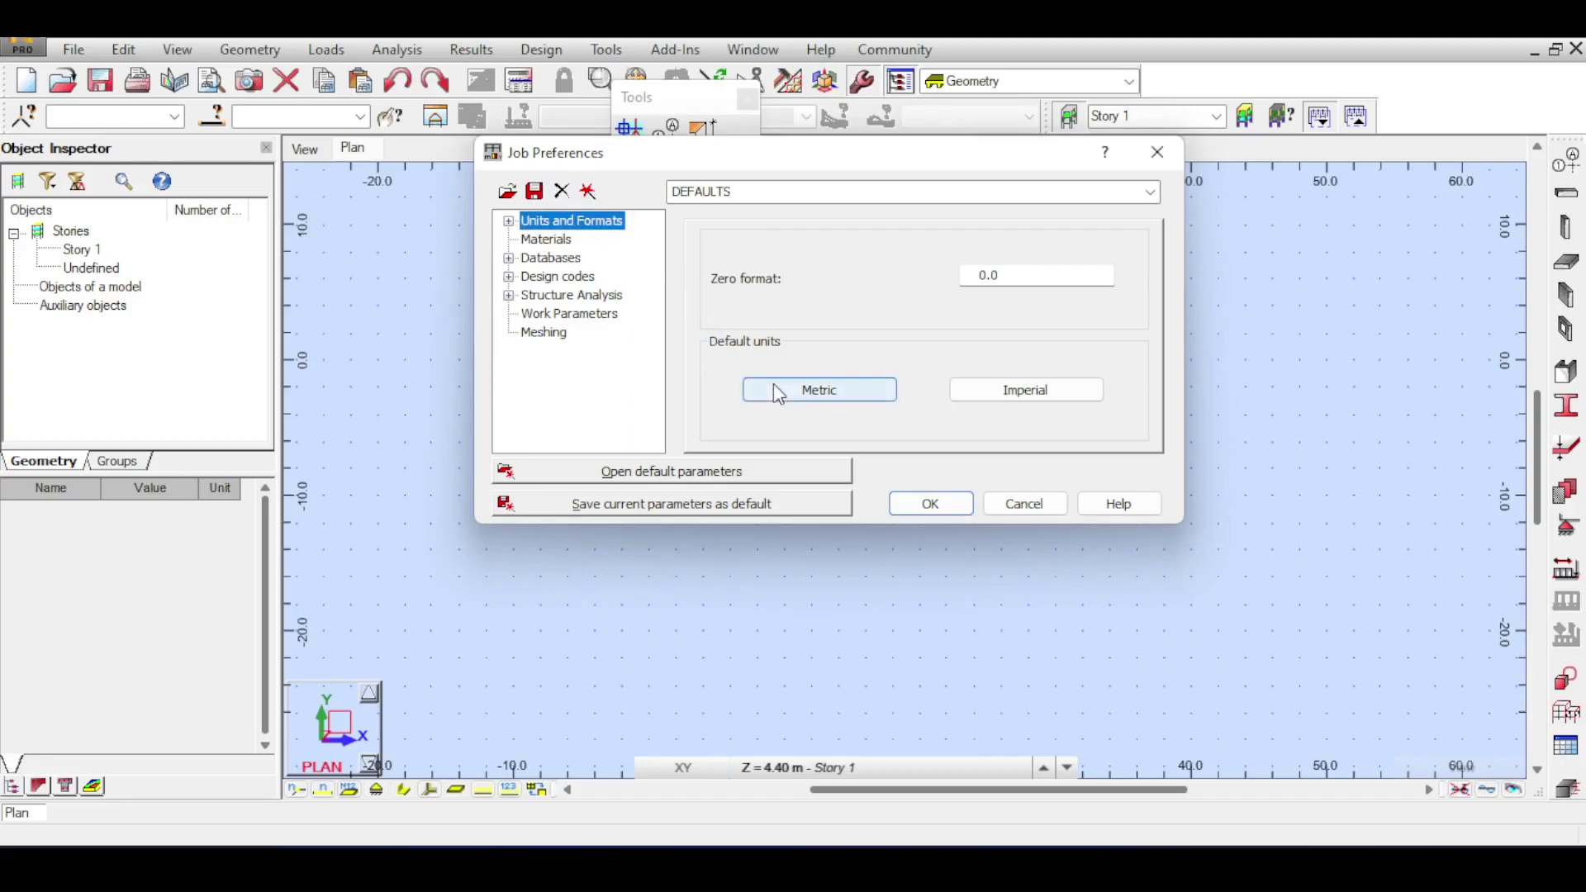
{"action": "left_click", "coordinate": [994, 390]}
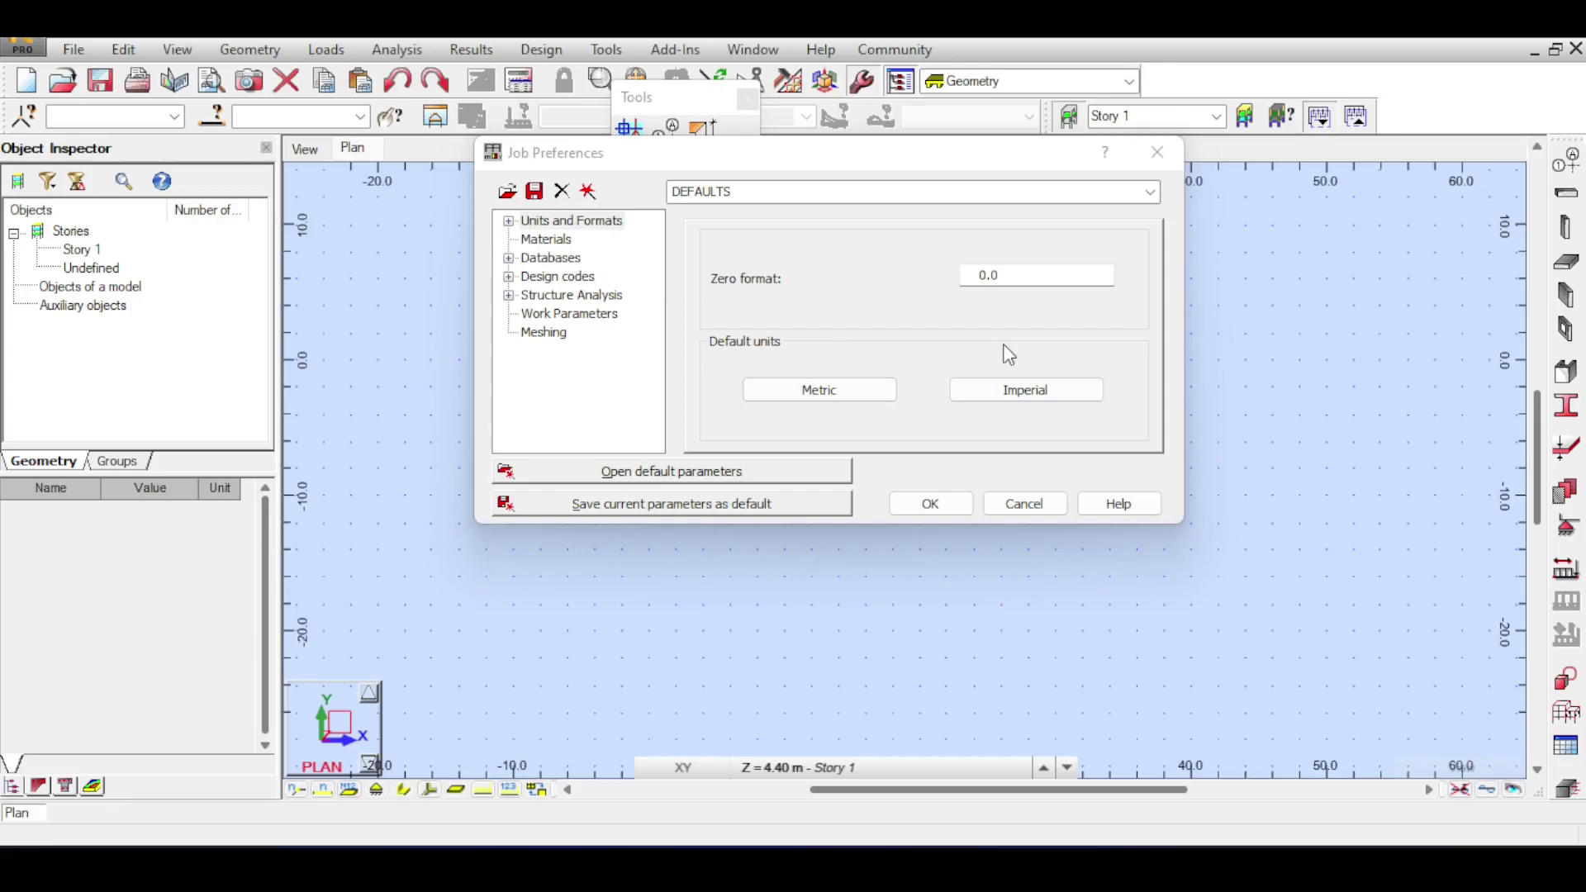
{"action": "left_click", "coordinate": [597, 221]}
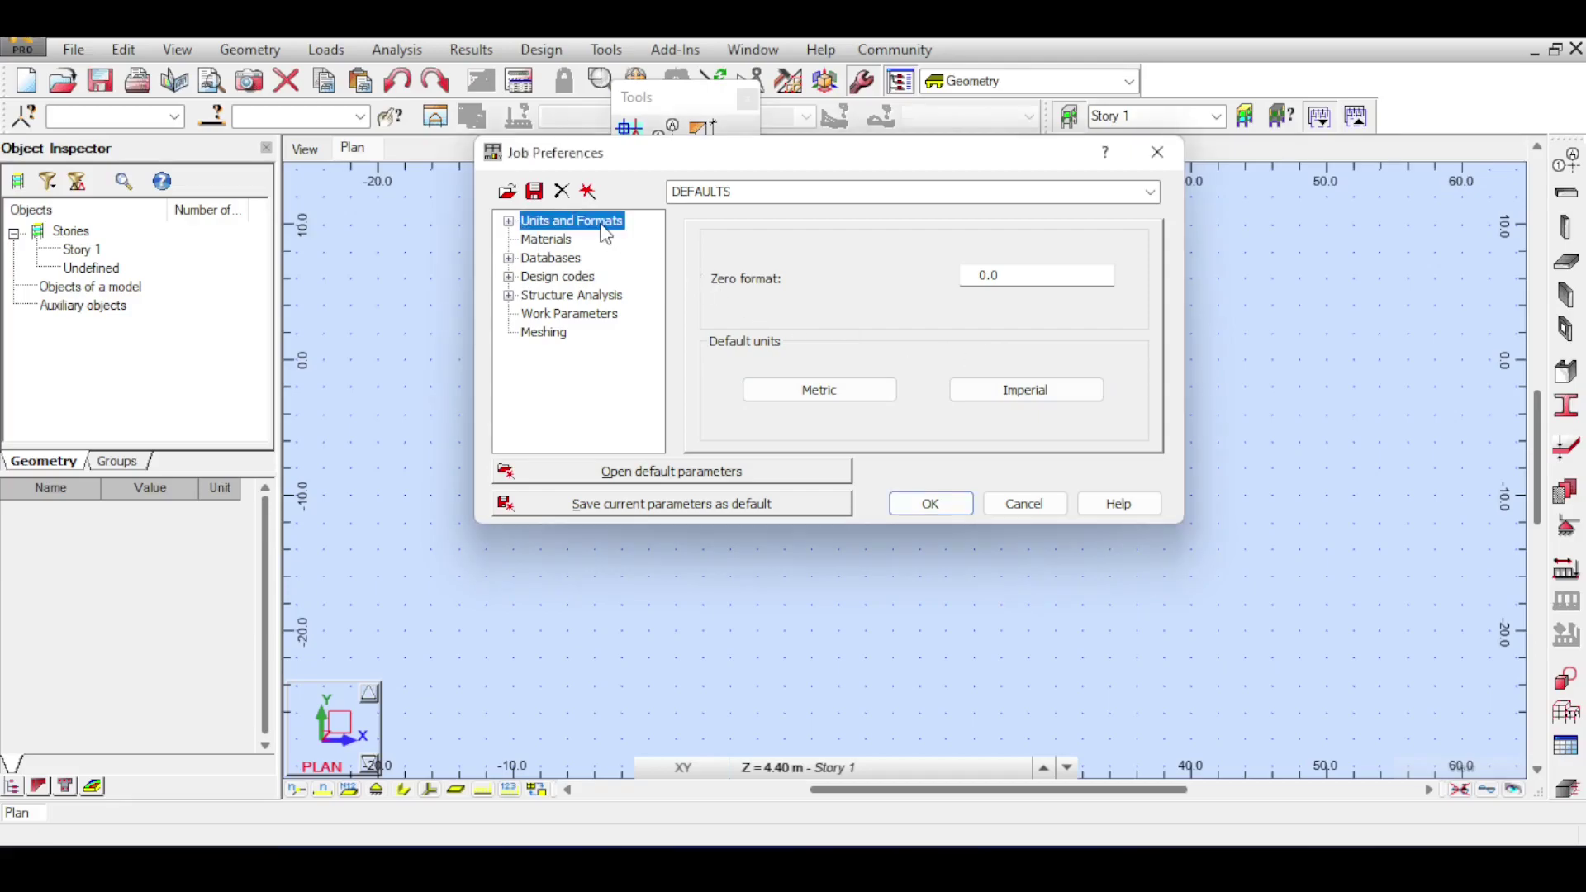
{"action": "left_click", "coordinate": [510, 221]}
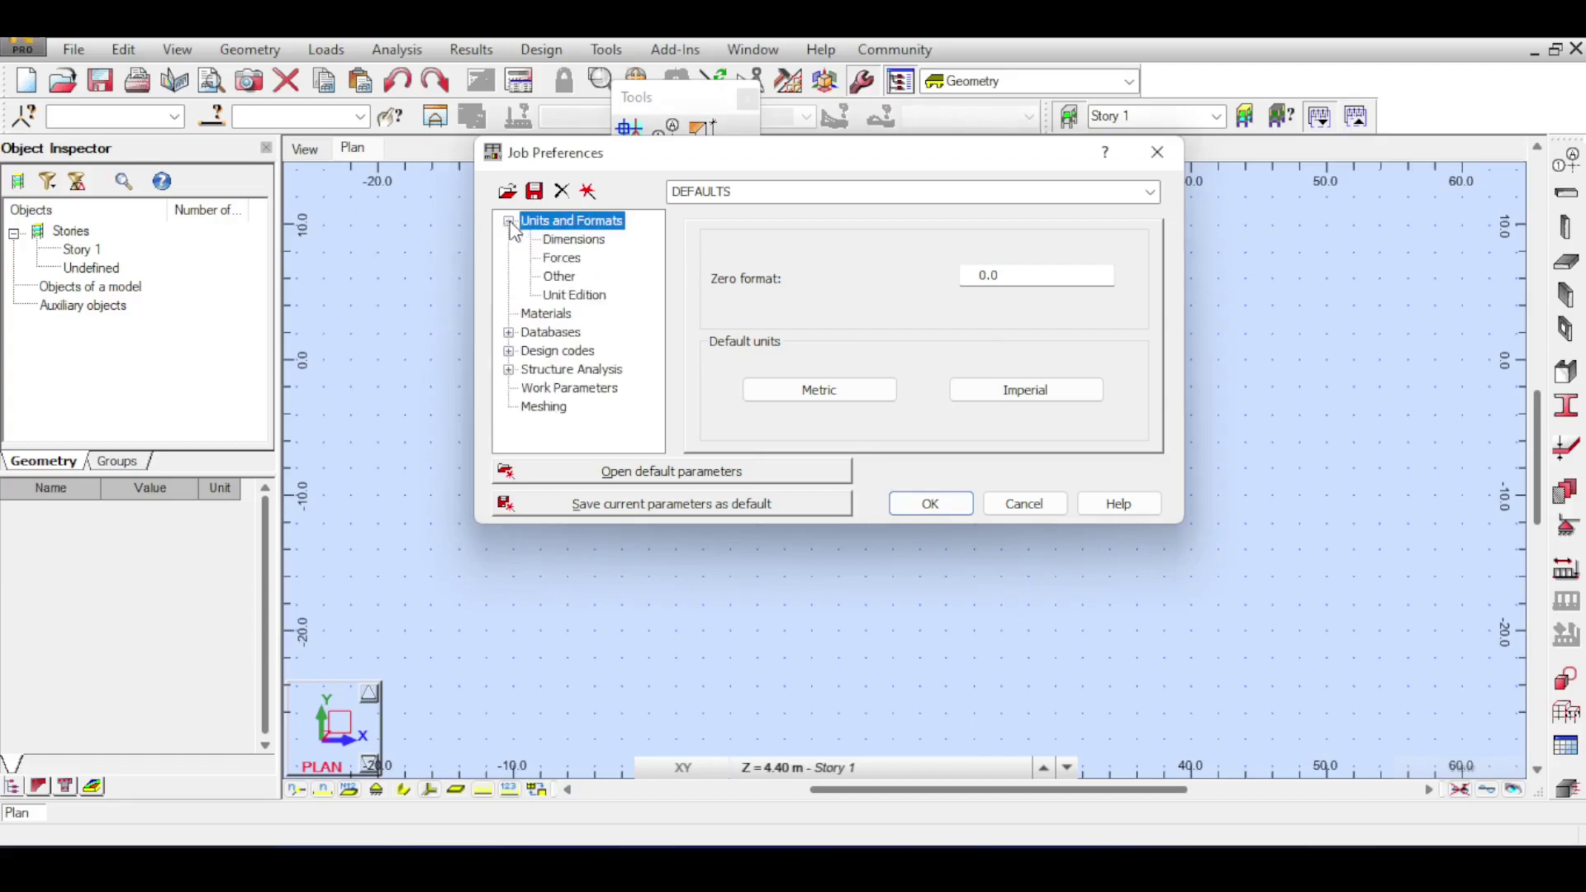
{"action": "left_click", "coordinate": [568, 246]}
{"action": "left_click", "coordinate": [572, 295]}
{"action": "left_click", "coordinate": [561, 277]}
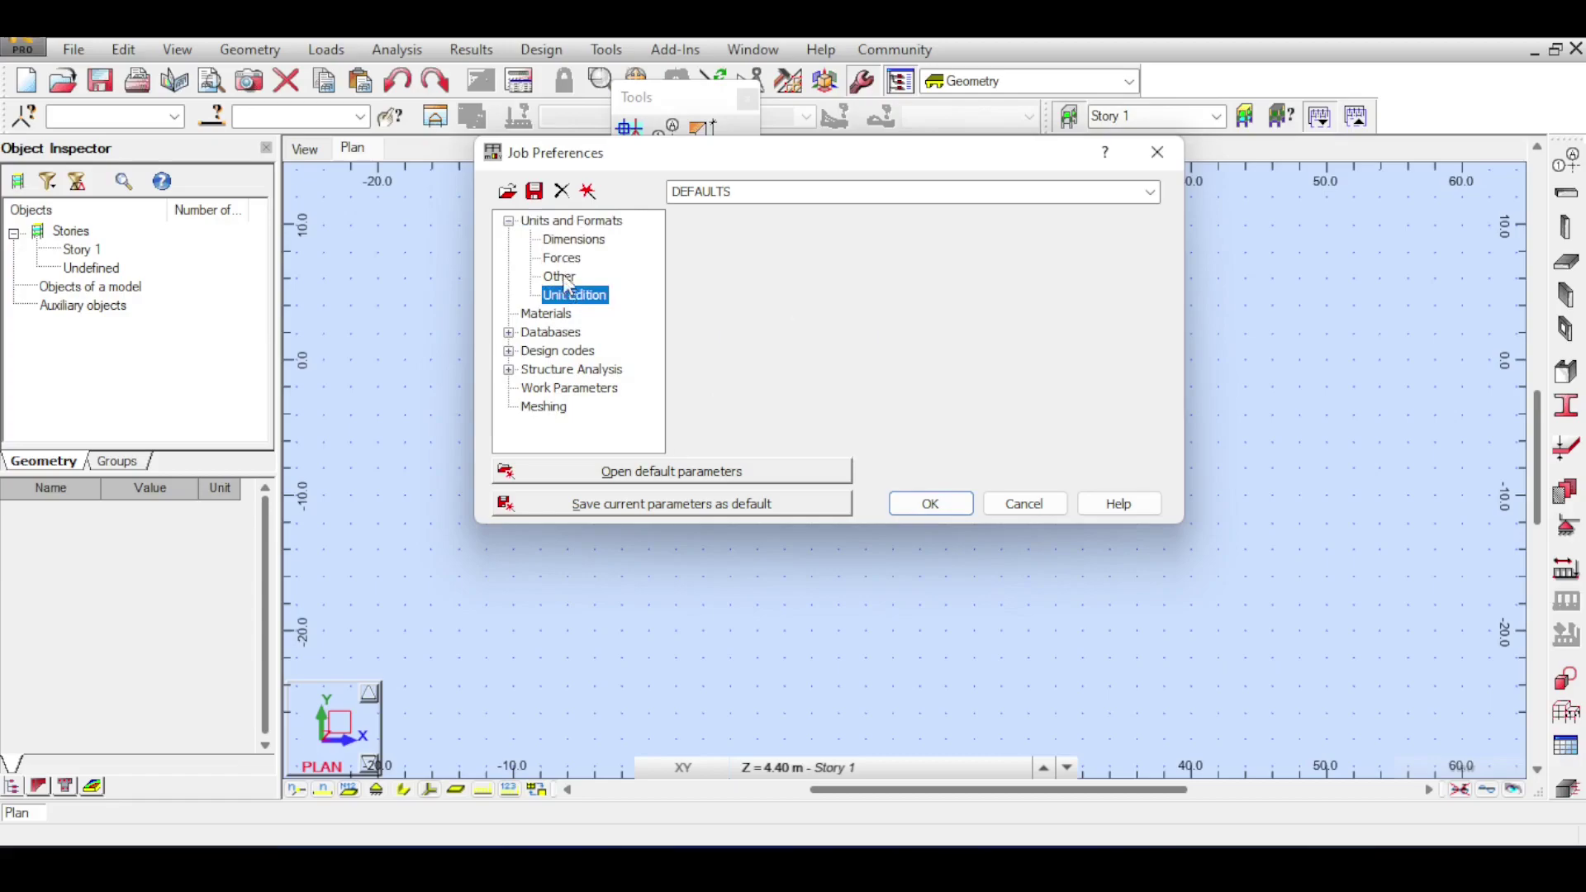
{"action": "left_click", "coordinate": [572, 240]}
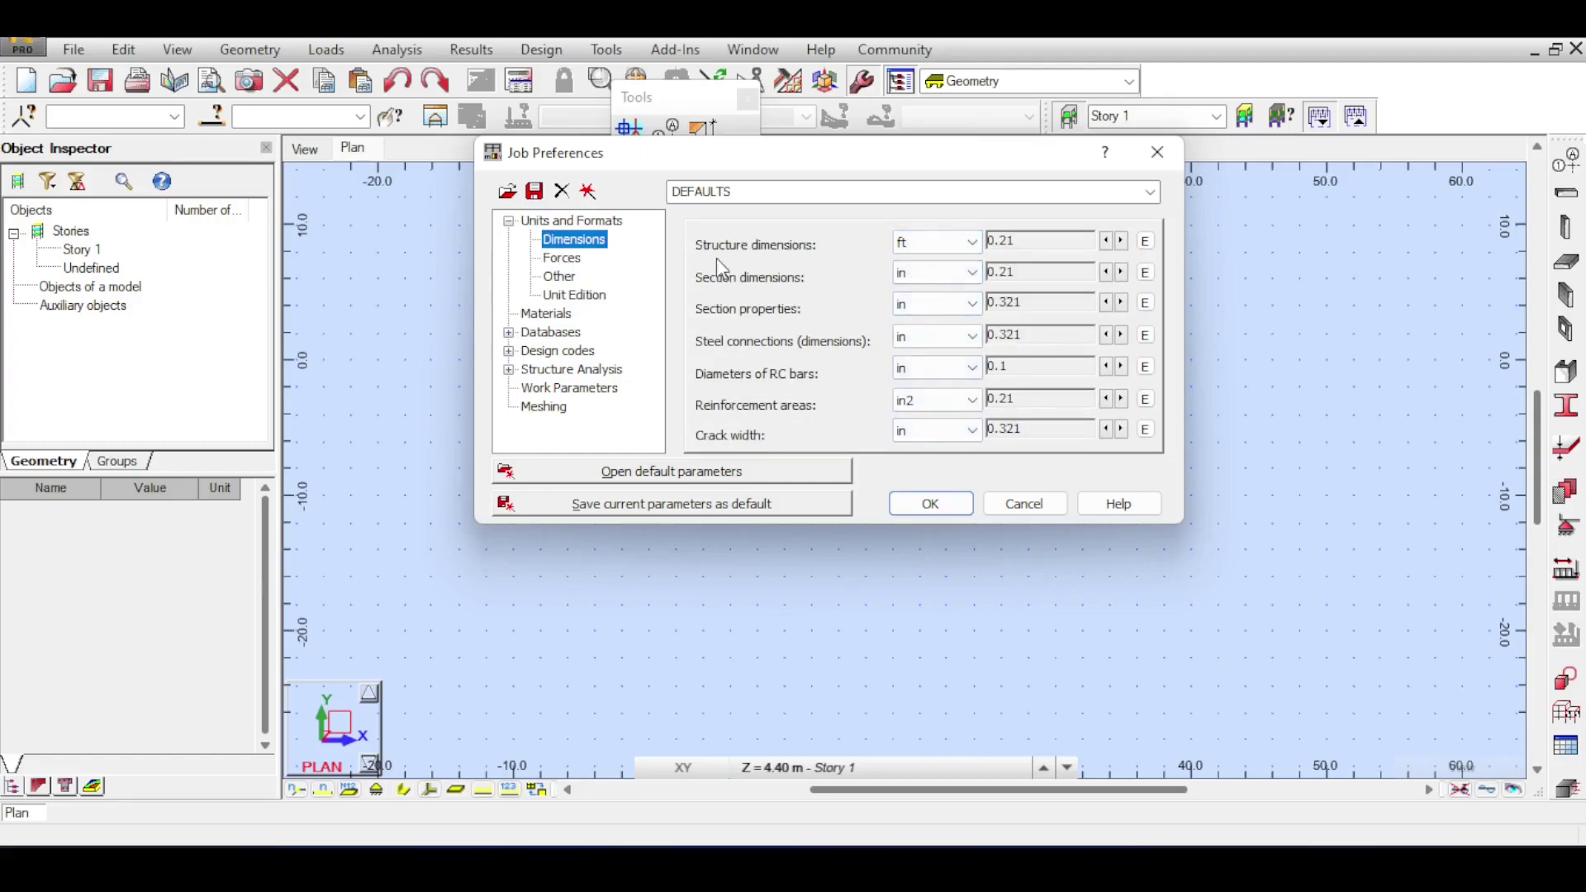
Change all default units to Metric and check the Dimensions units
{"action": "left_click", "coordinate": [608, 221]}
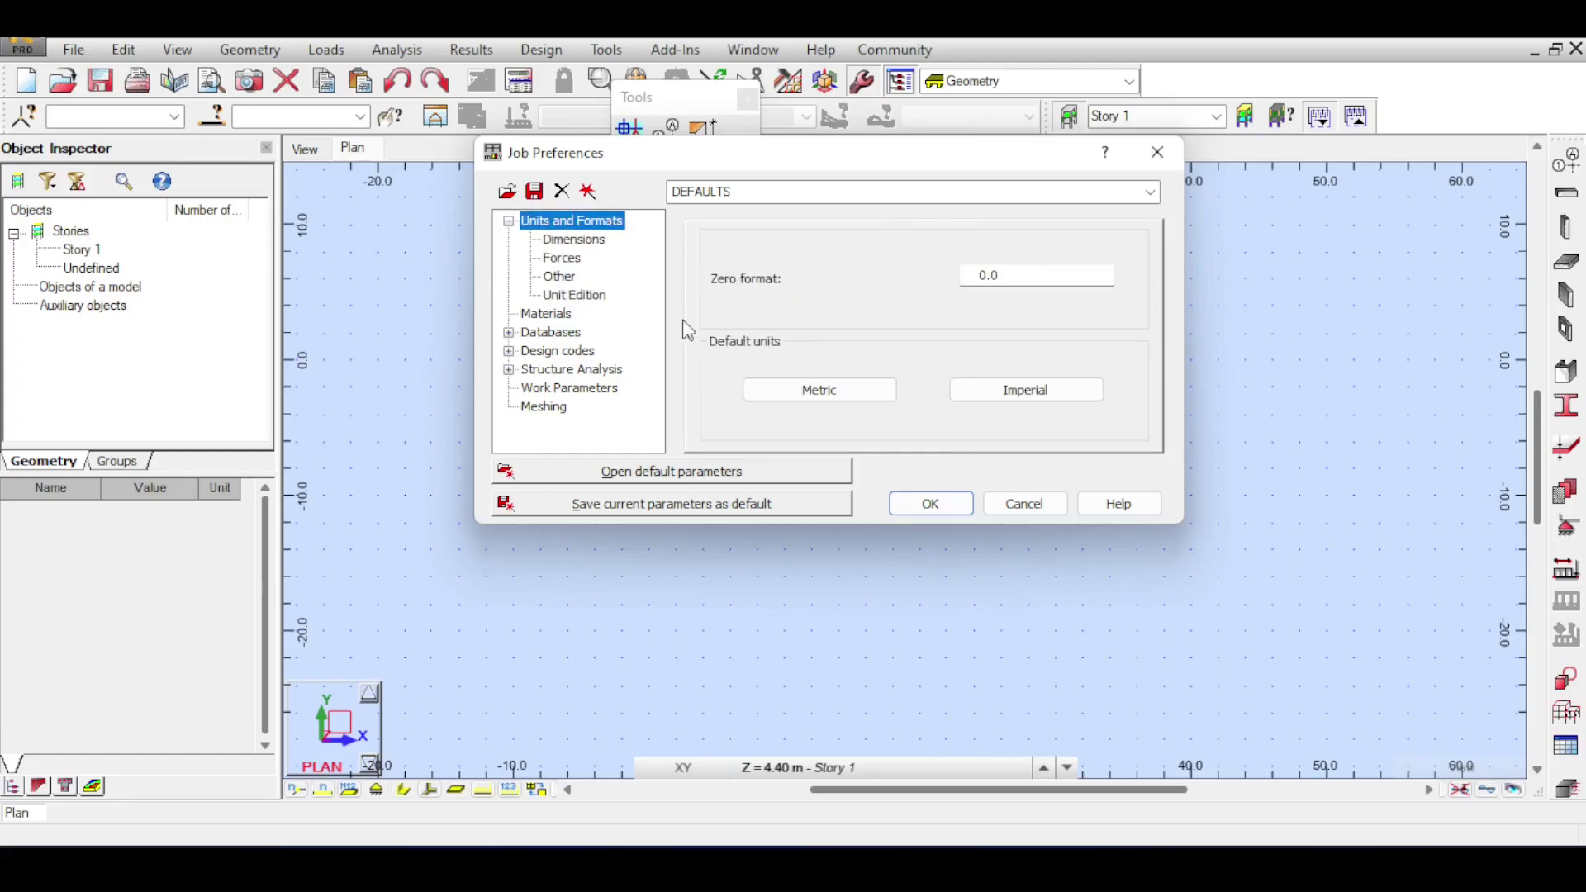
{"action": "left_click", "coordinate": [815, 401]}
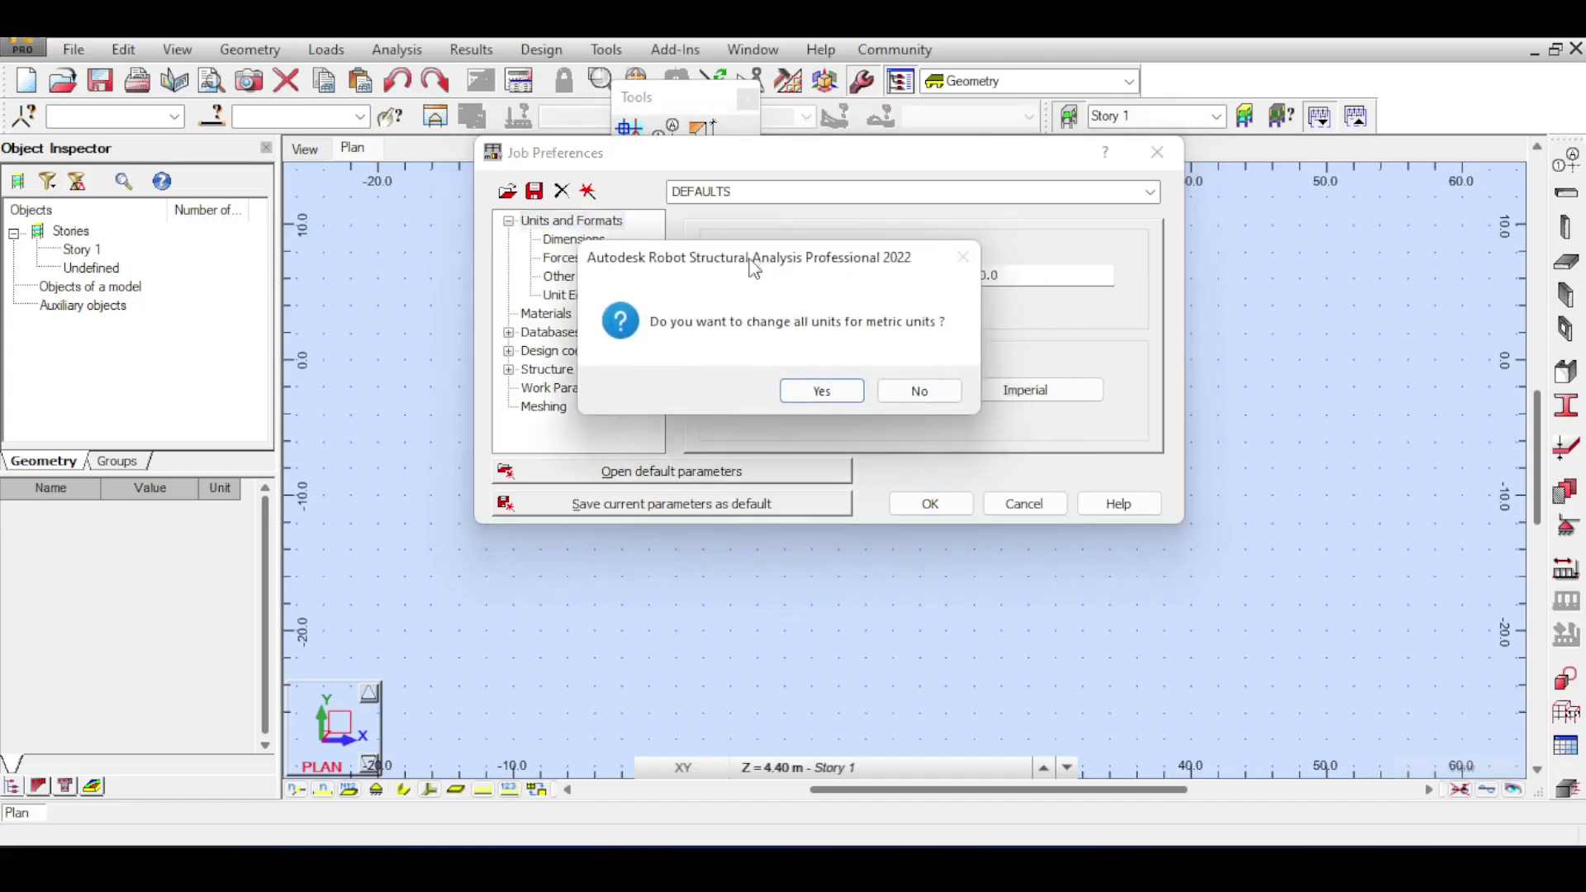
{"action": "left_click", "coordinate": [833, 396]}
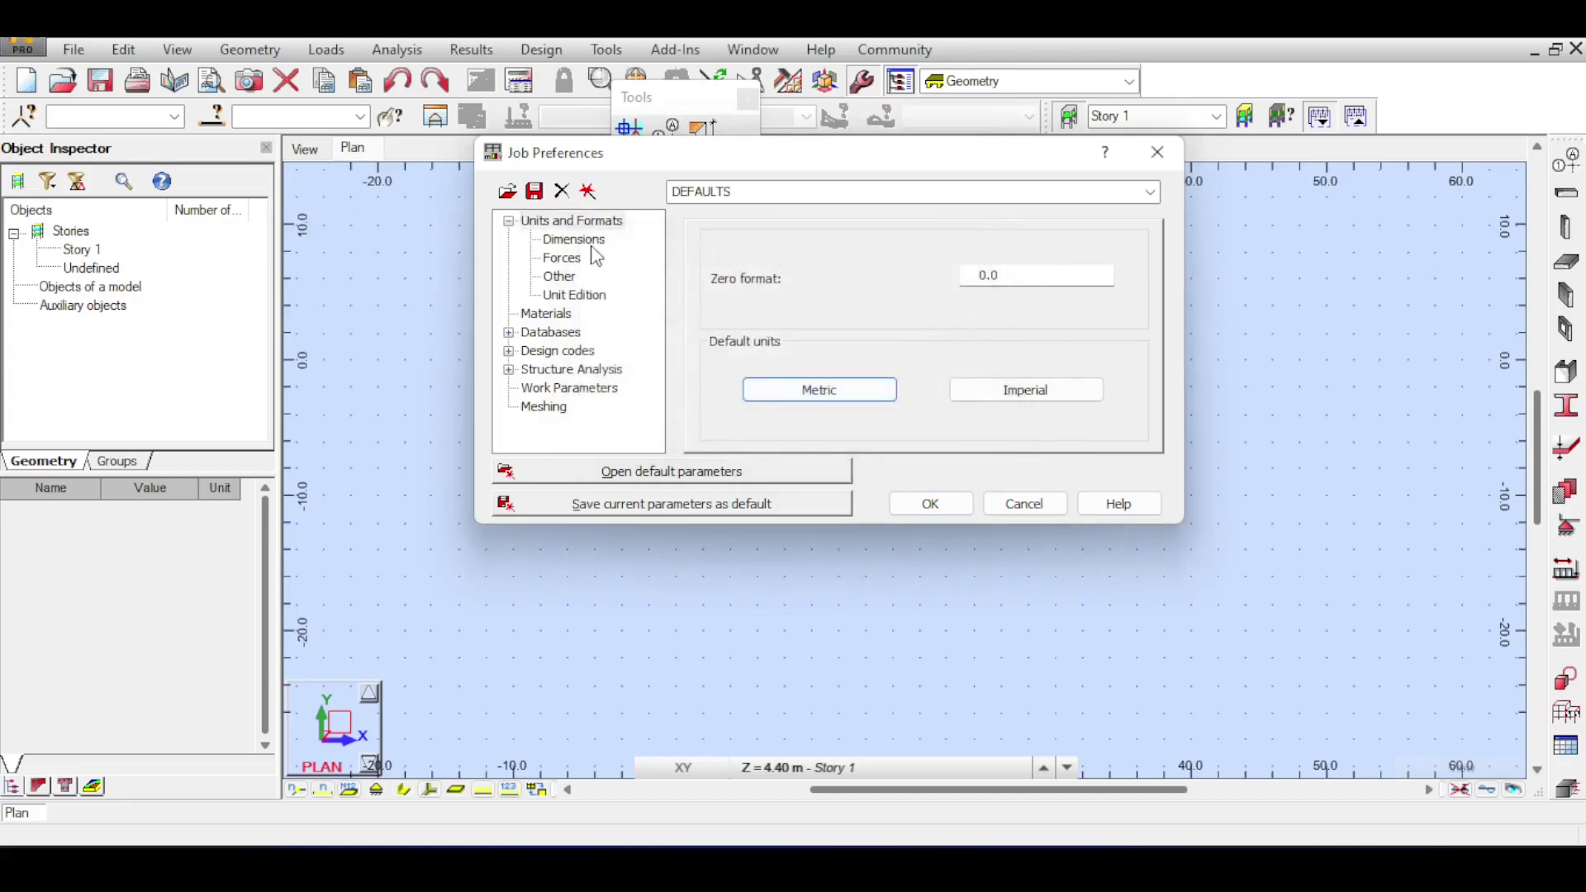
{"action": "left_click", "coordinate": [590, 244]}
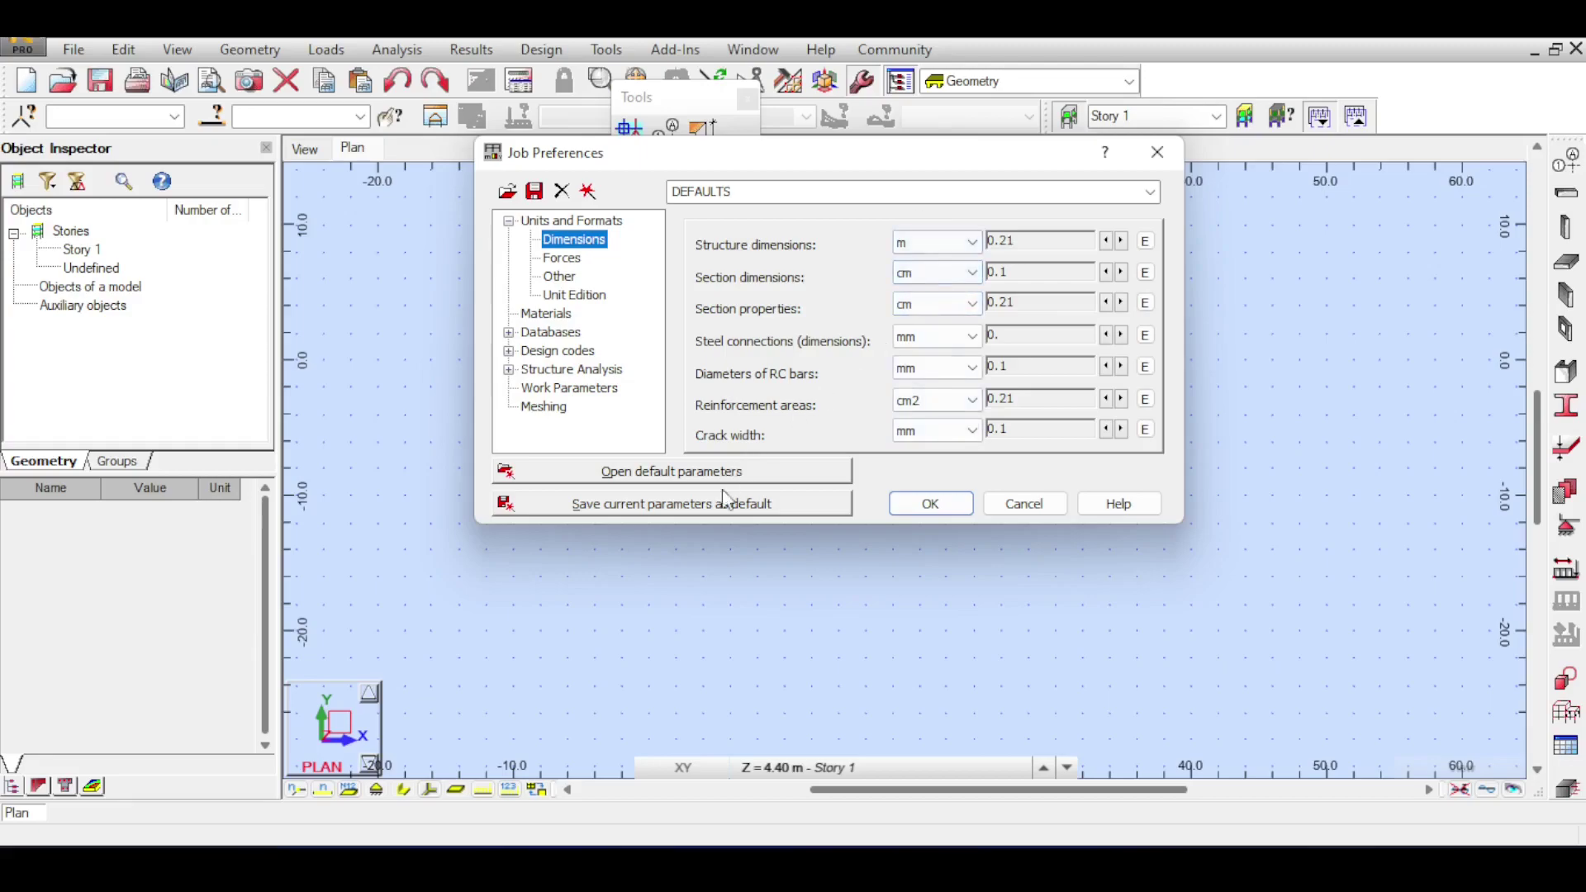
Save the metric unit settings as the default parameters and recheck the Dimensions units
{"action": "left_click", "coordinate": [681, 506]}
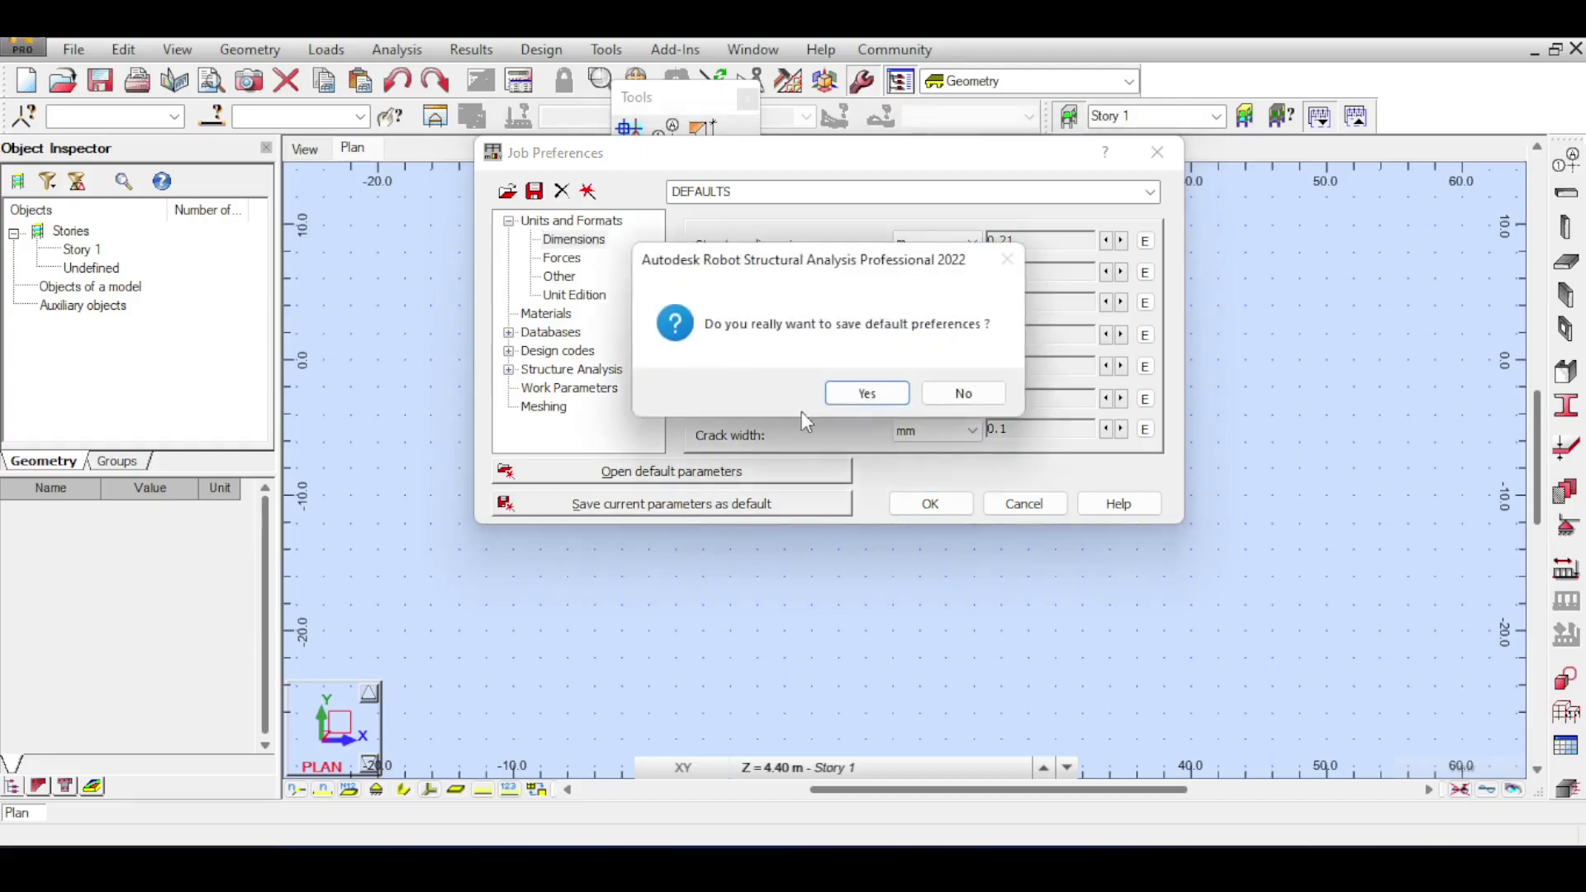
{"action": "left_click", "coordinate": [851, 392]}
{"action": "left_click", "coordinate": [570, 221]}
{"action": "left_click", "coordinate": [590, 241]}
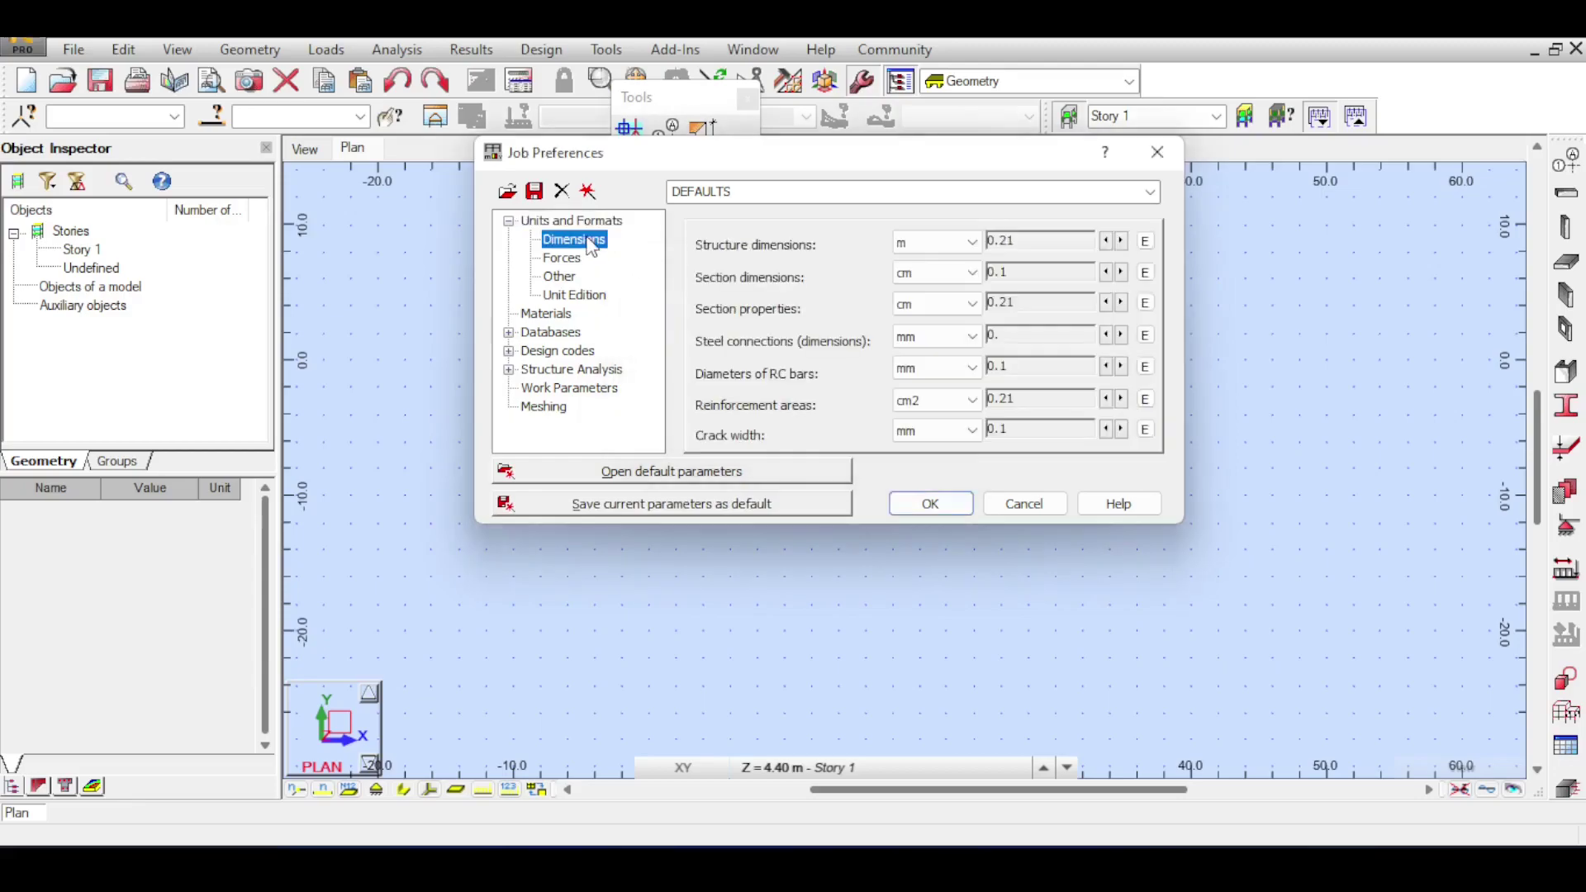
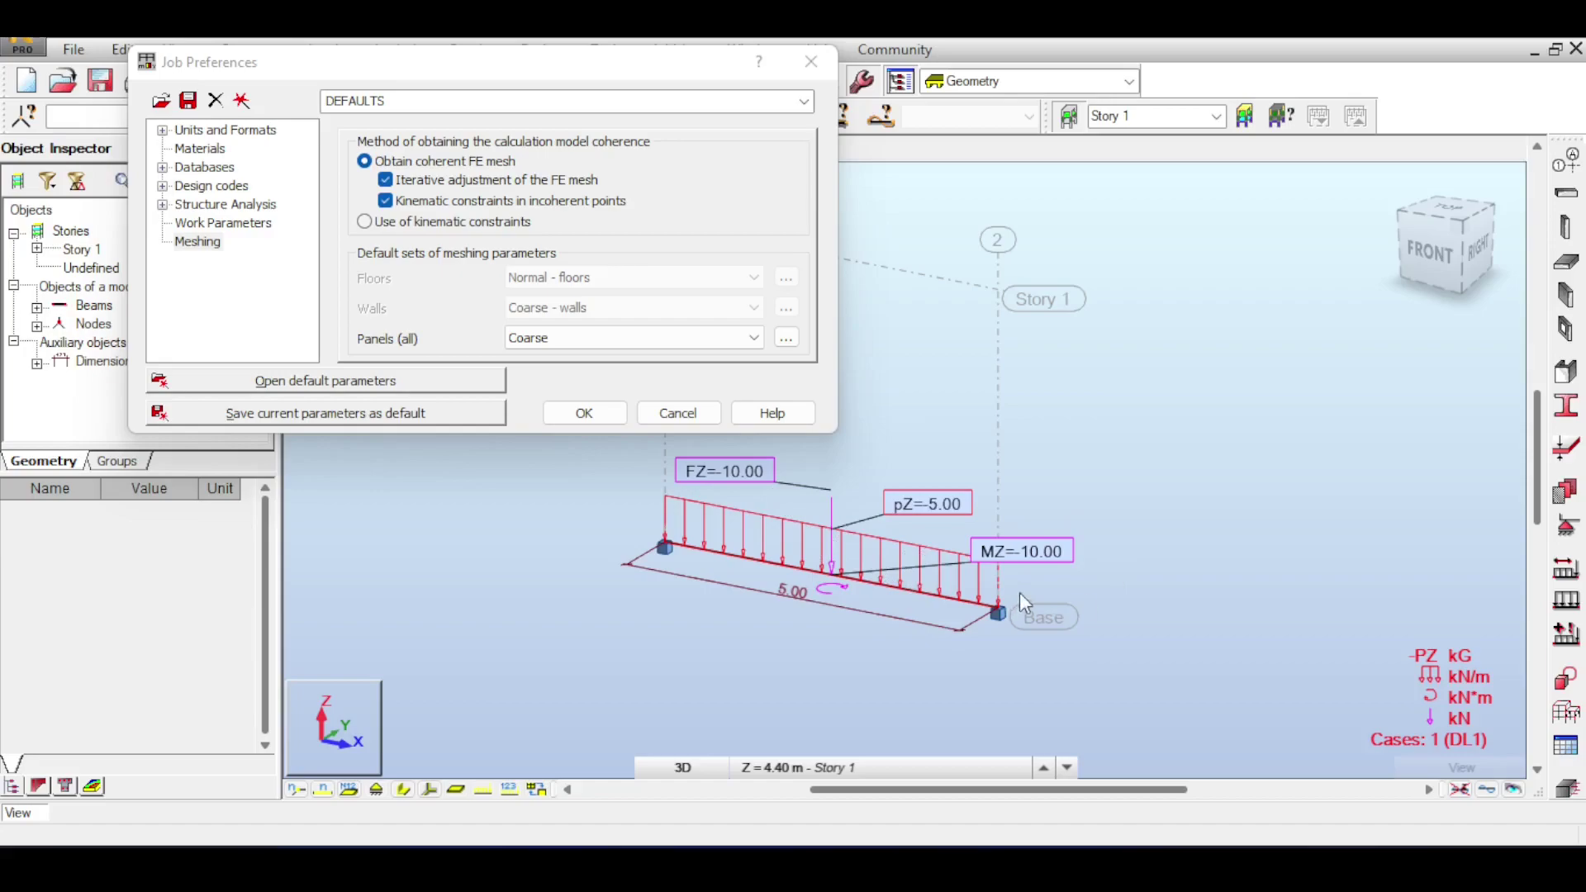
Set the Structure dimensions format to four decimal places in Job Preferences and apply it to the beam model
{"action": "left_click", "coordinate": [213, 130]}
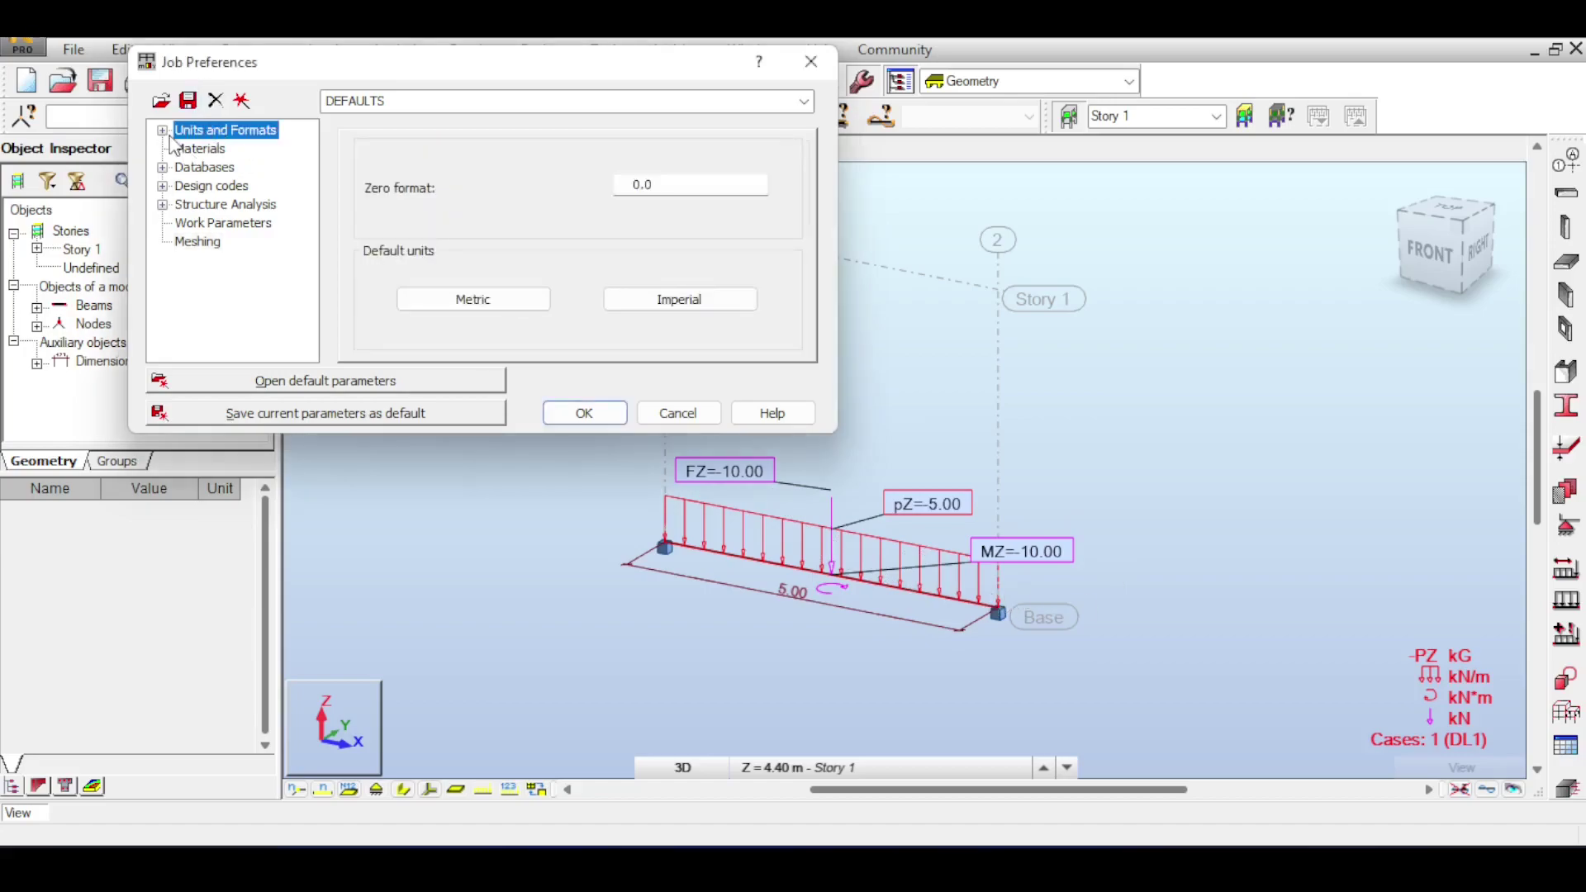
{"action": "left_click", "coordinate": [163, 130]}
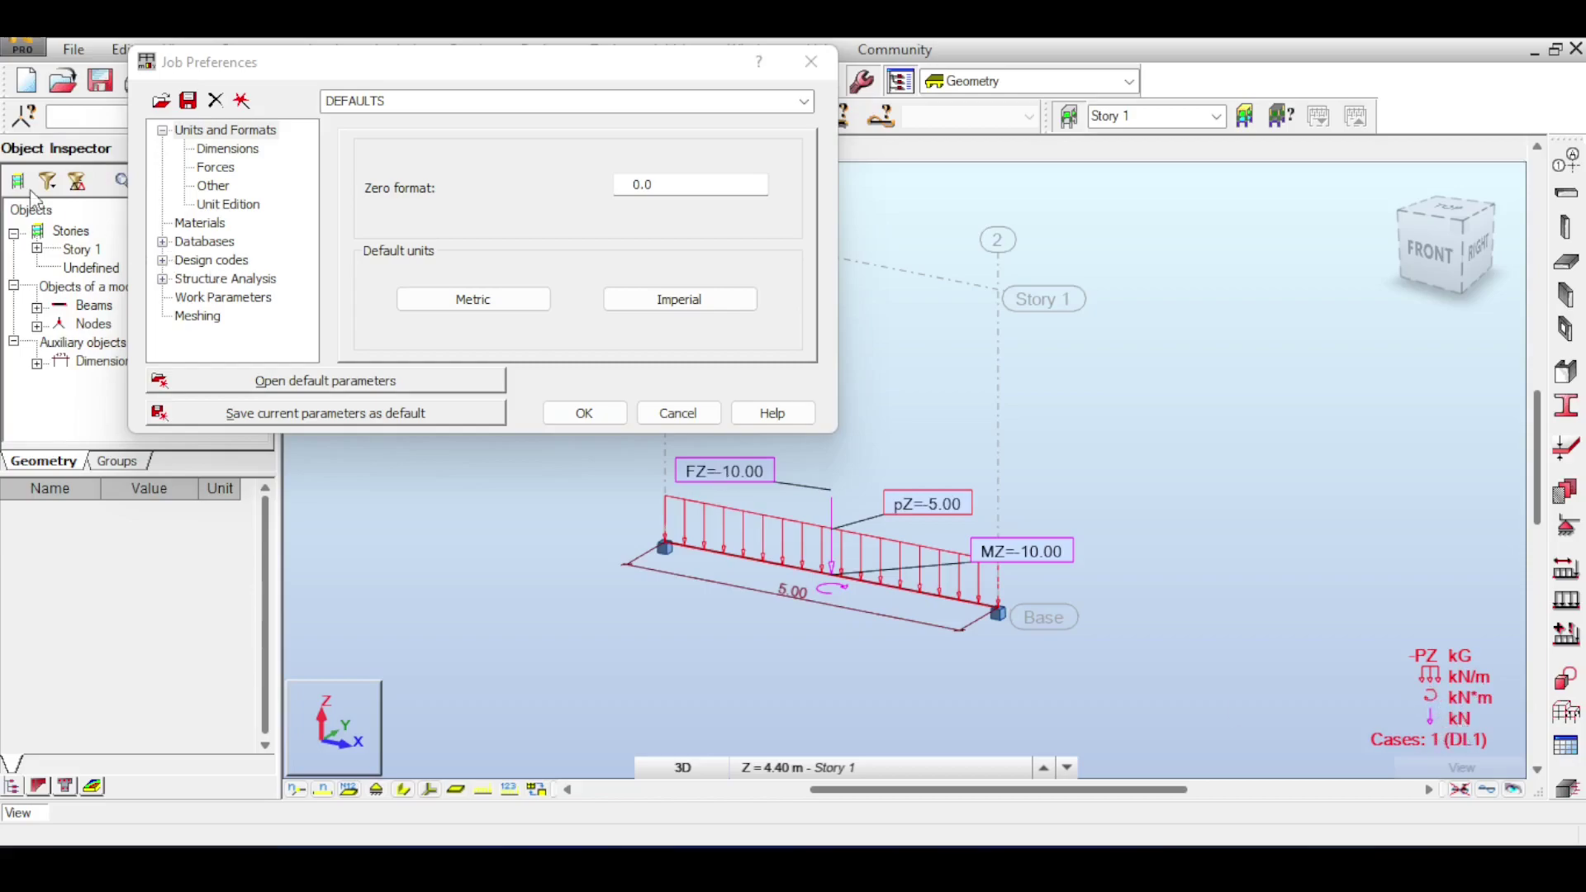
{"action": "left_click", "coordinate": [230, 154]}
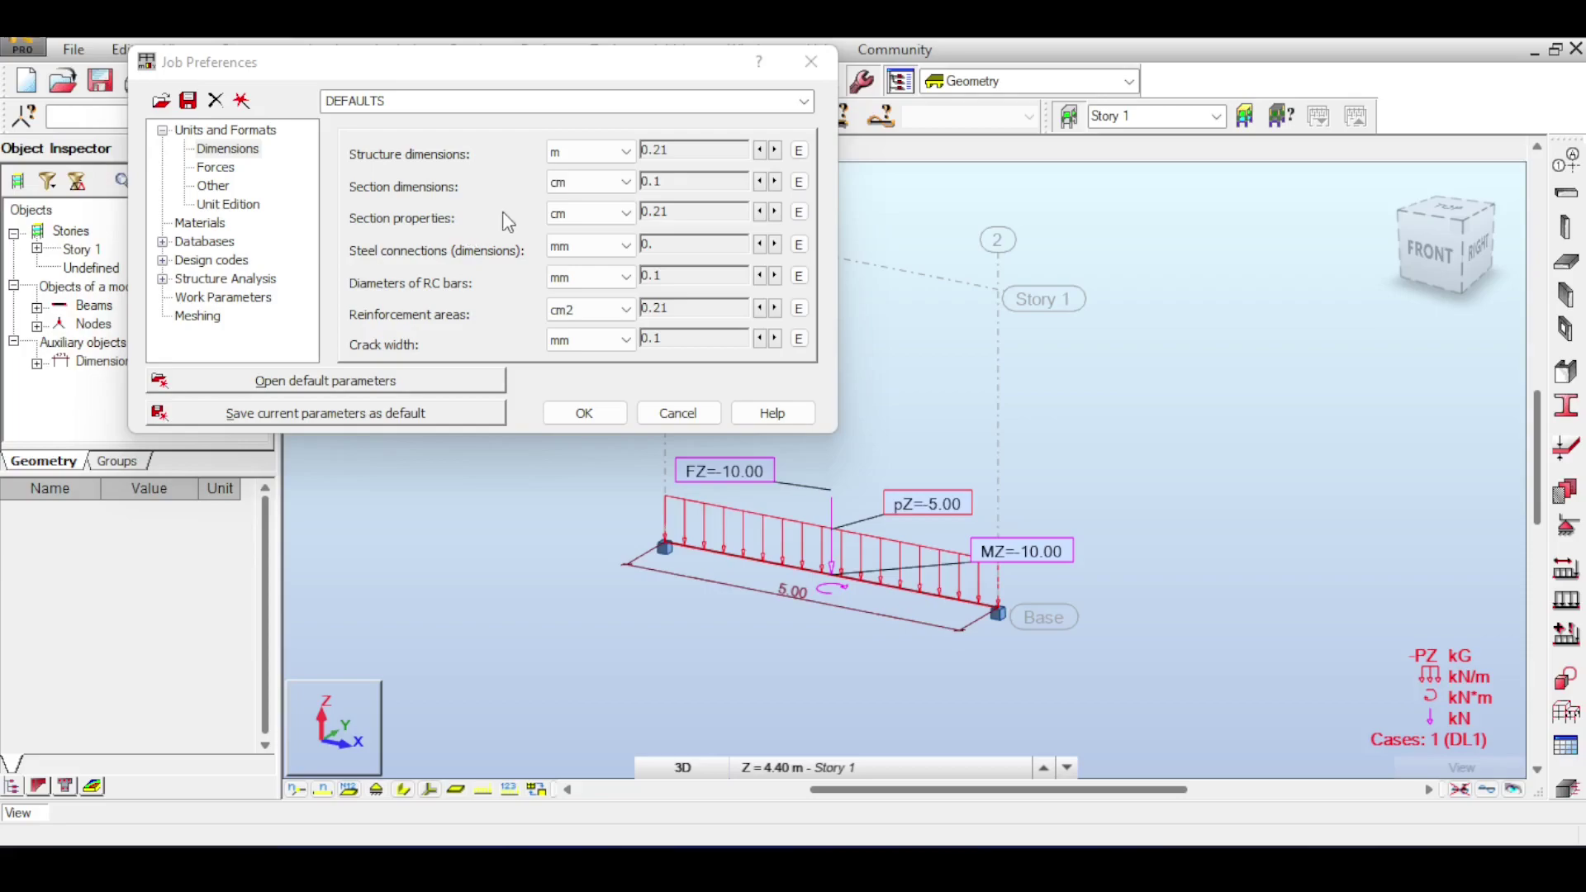
{"action": "left_click", "coordinate": [510, 167]}
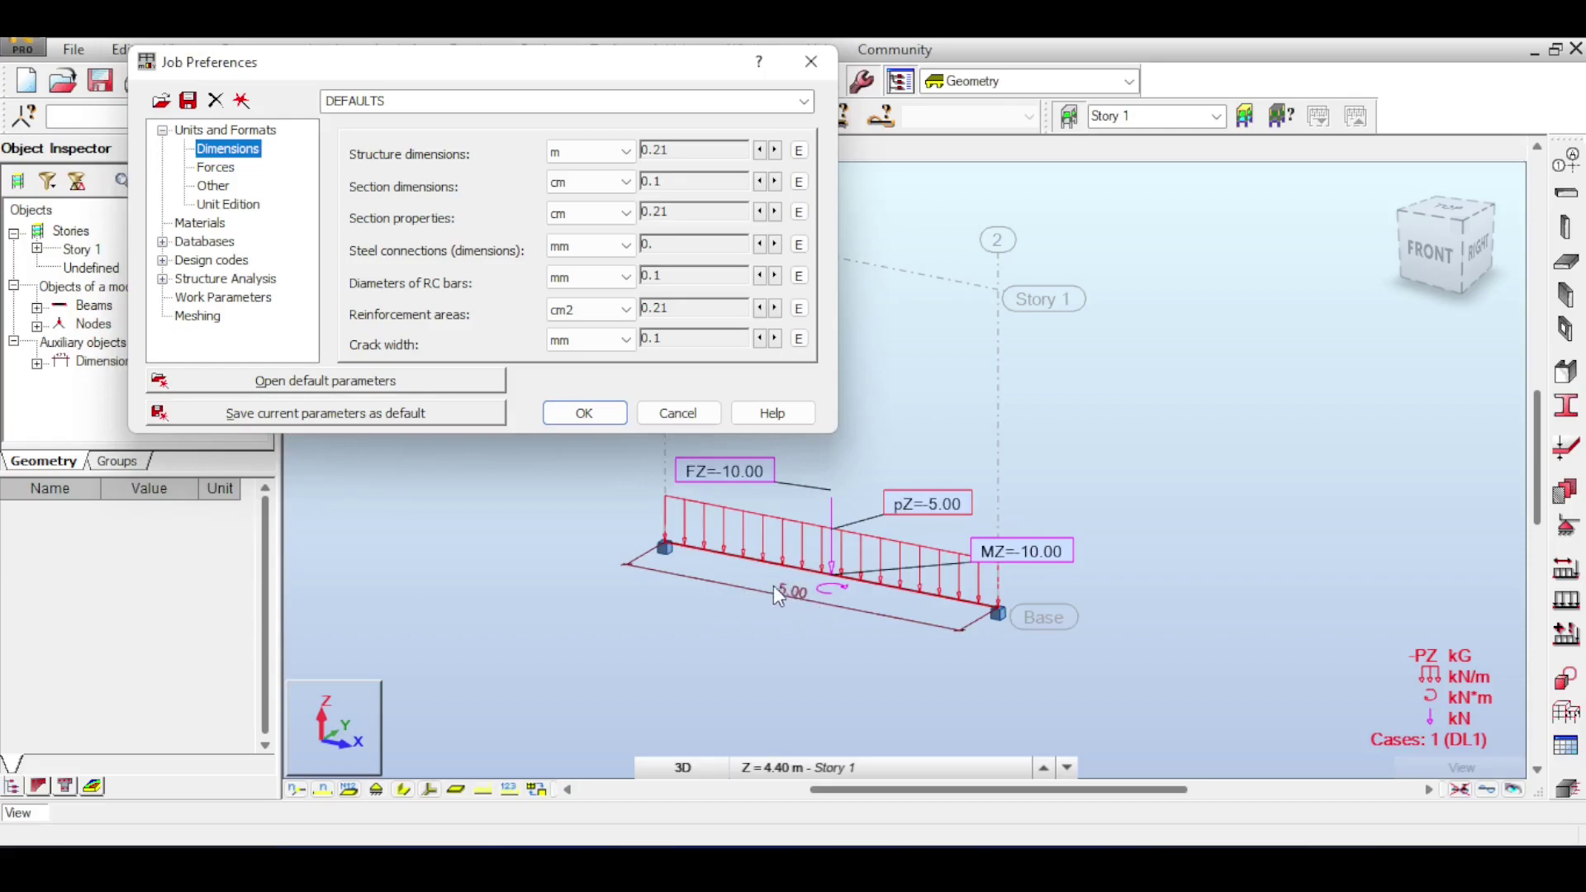
{"action": "left_click", "coordinate": [775, 150]}
{"action": "left_click", "coordinate": [775, 150]}
{"action": "left_click", "coordinate": [581, 413]}
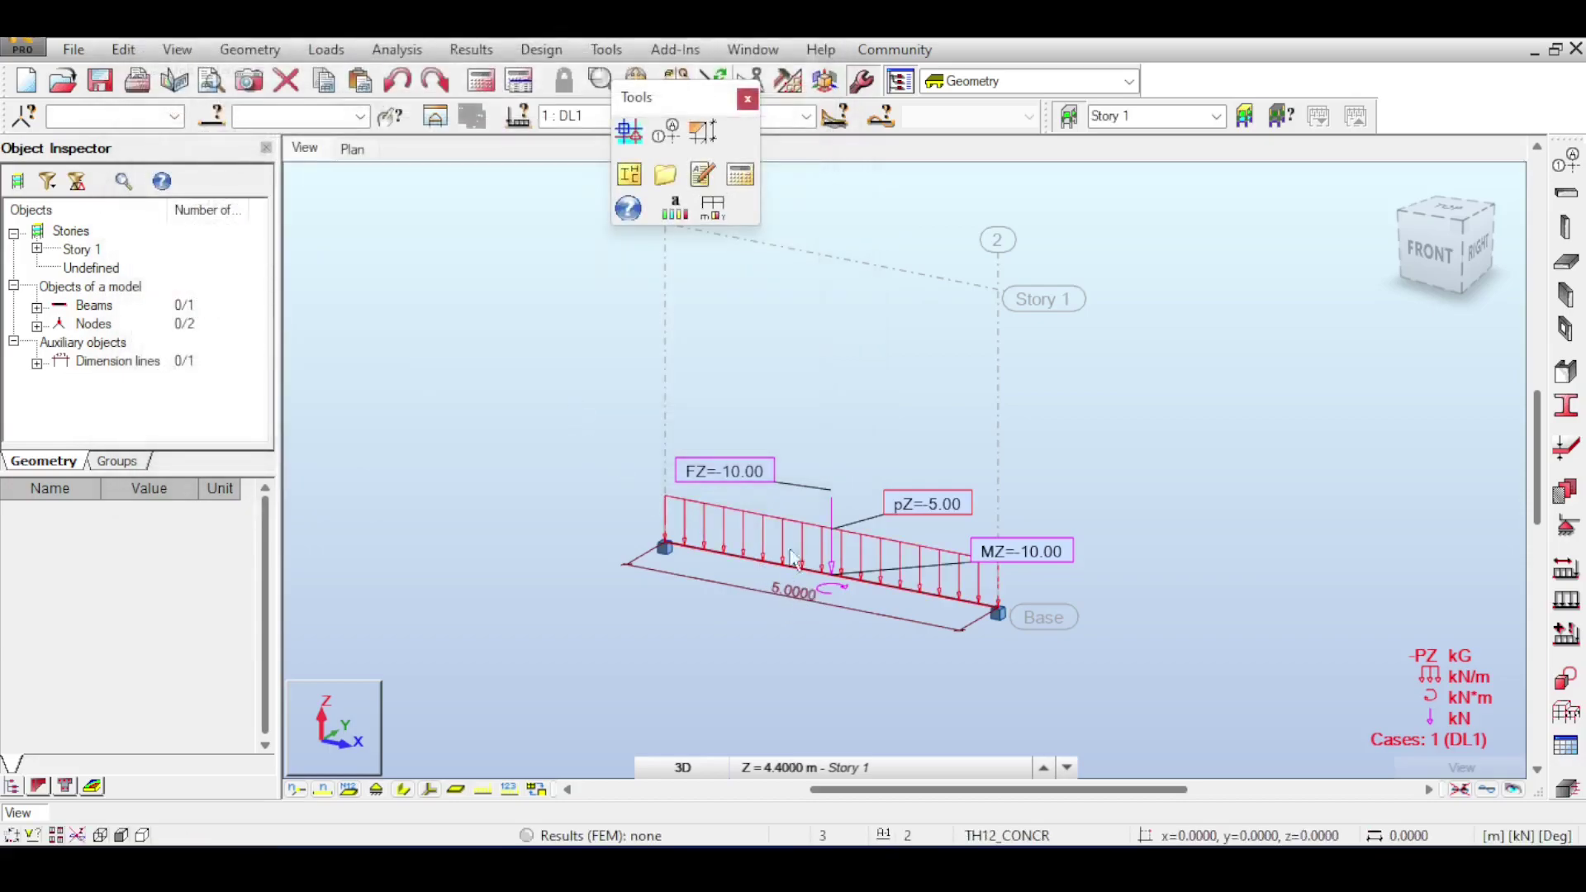
Set the Structure dimensions format to five decimal places in exponential notation and apply it to the model
{"action": "left_click", "coordinate": [717, 212]}
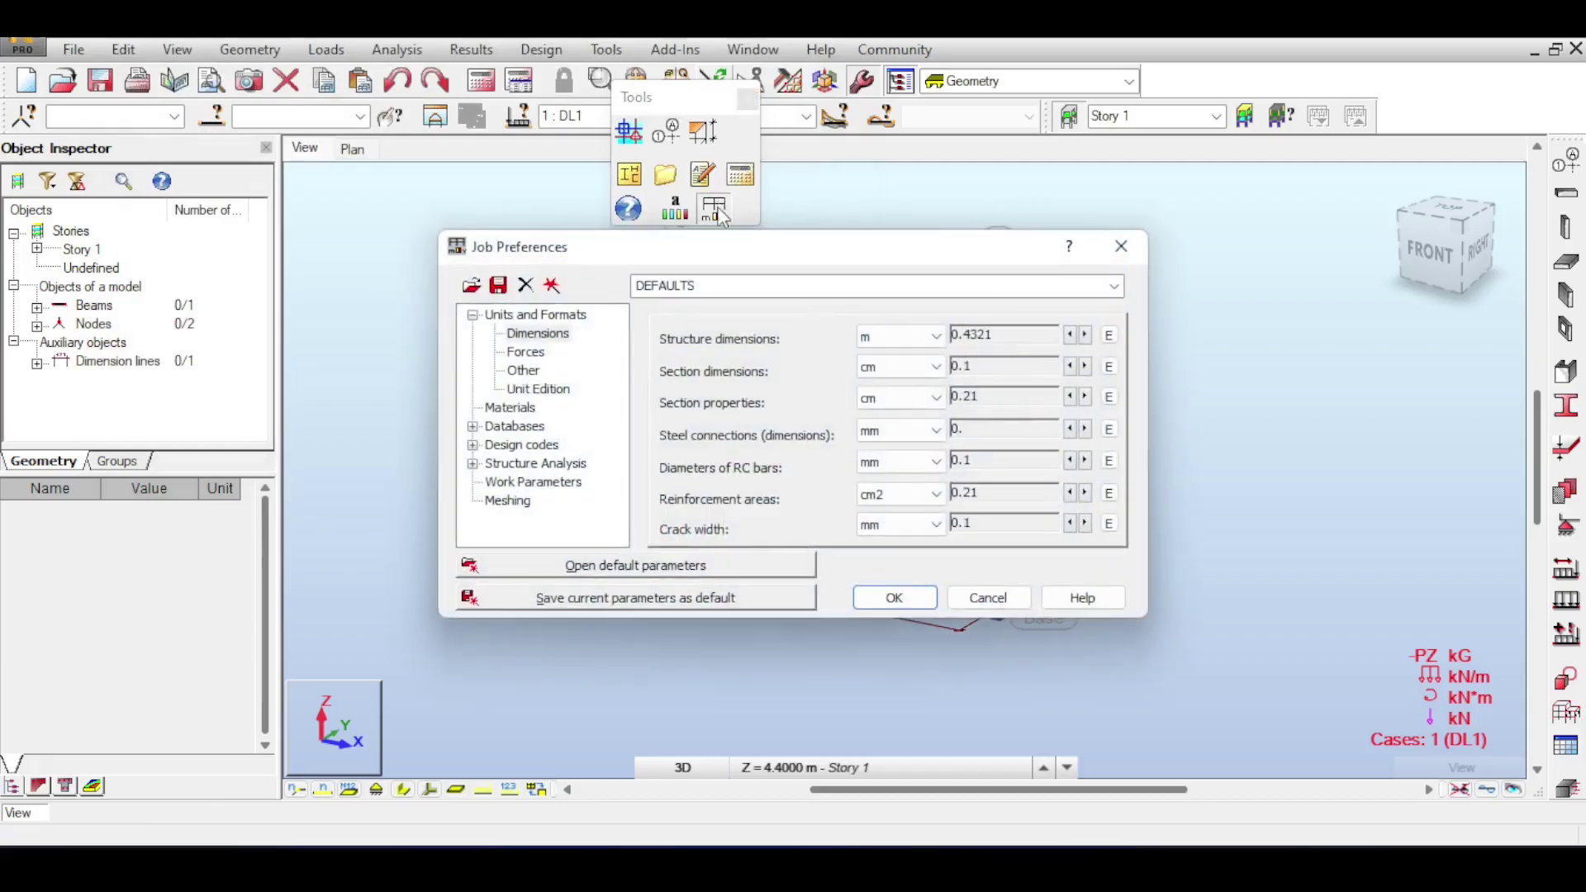
{"action": "left_click_drag", "start_coordinate": [673, 263], "coordinate": [579, 130]}
{"action": "left_click", "coordinate": [460, 219]}
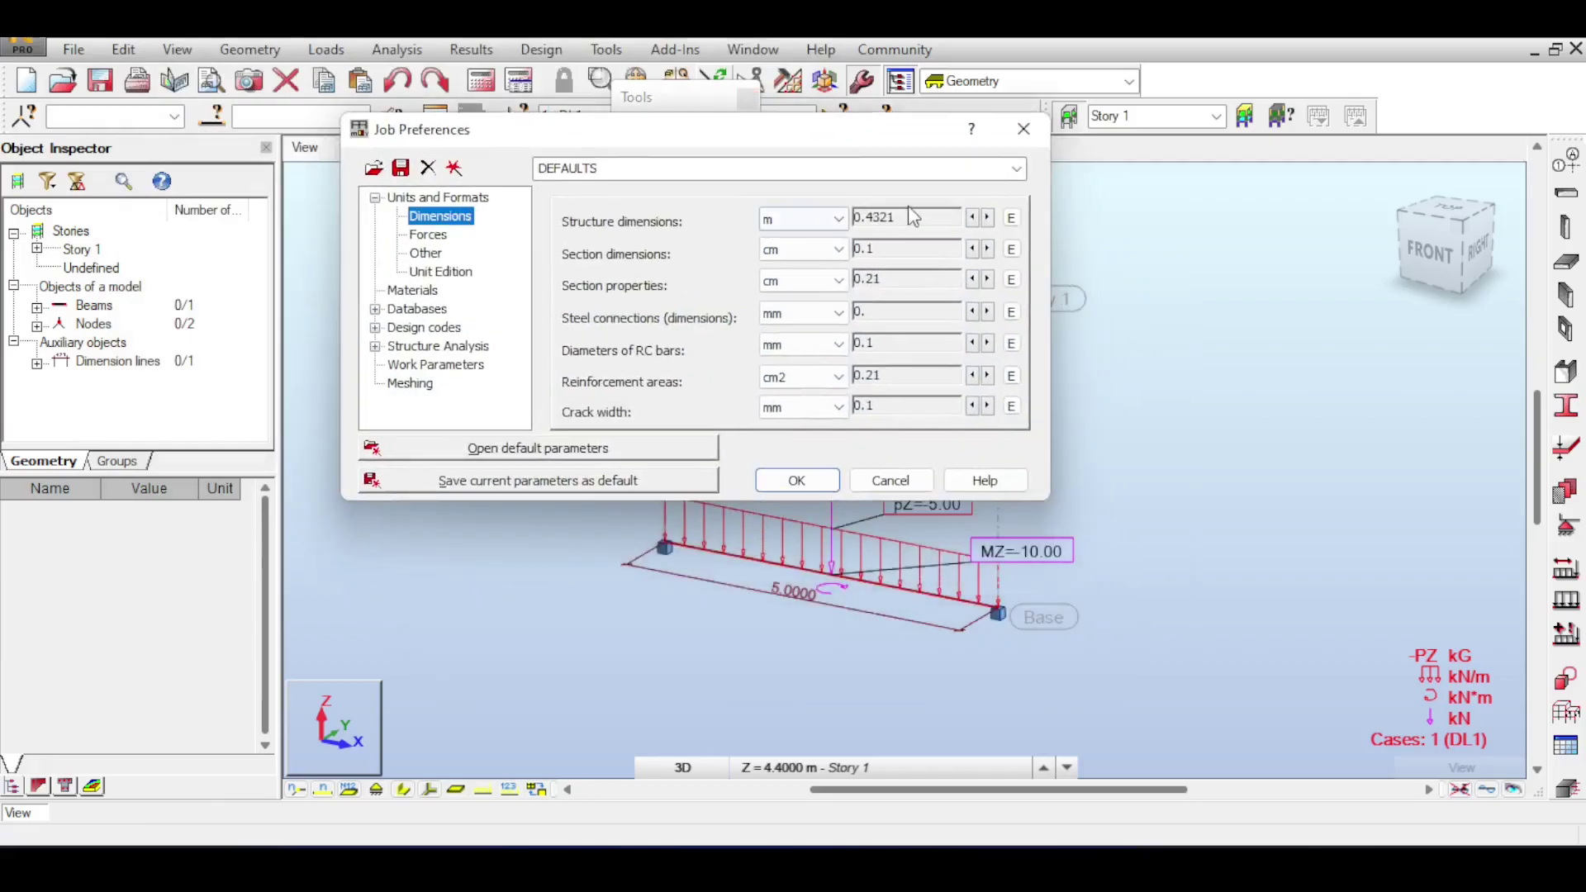
{"action": "left_click", "coordinate": [973, 217]}
{"action": "left_click", "coordinate": [988, 217]}
{"action": "left_click", "coordinate": [989, 217]}
{"action": "left_click", "coordinate": [974, 217]}
{"action": "left_click", "coordinate": [973, 217]}
{"action": "left_click", "coordinate": [989, 217]}
{"action": "left_click", "coordinate": [988, 217]}
{"action": "left_click", "coordinate": [988, 217]}
{"action": "left_click", "coordinate": [1013, 218]}
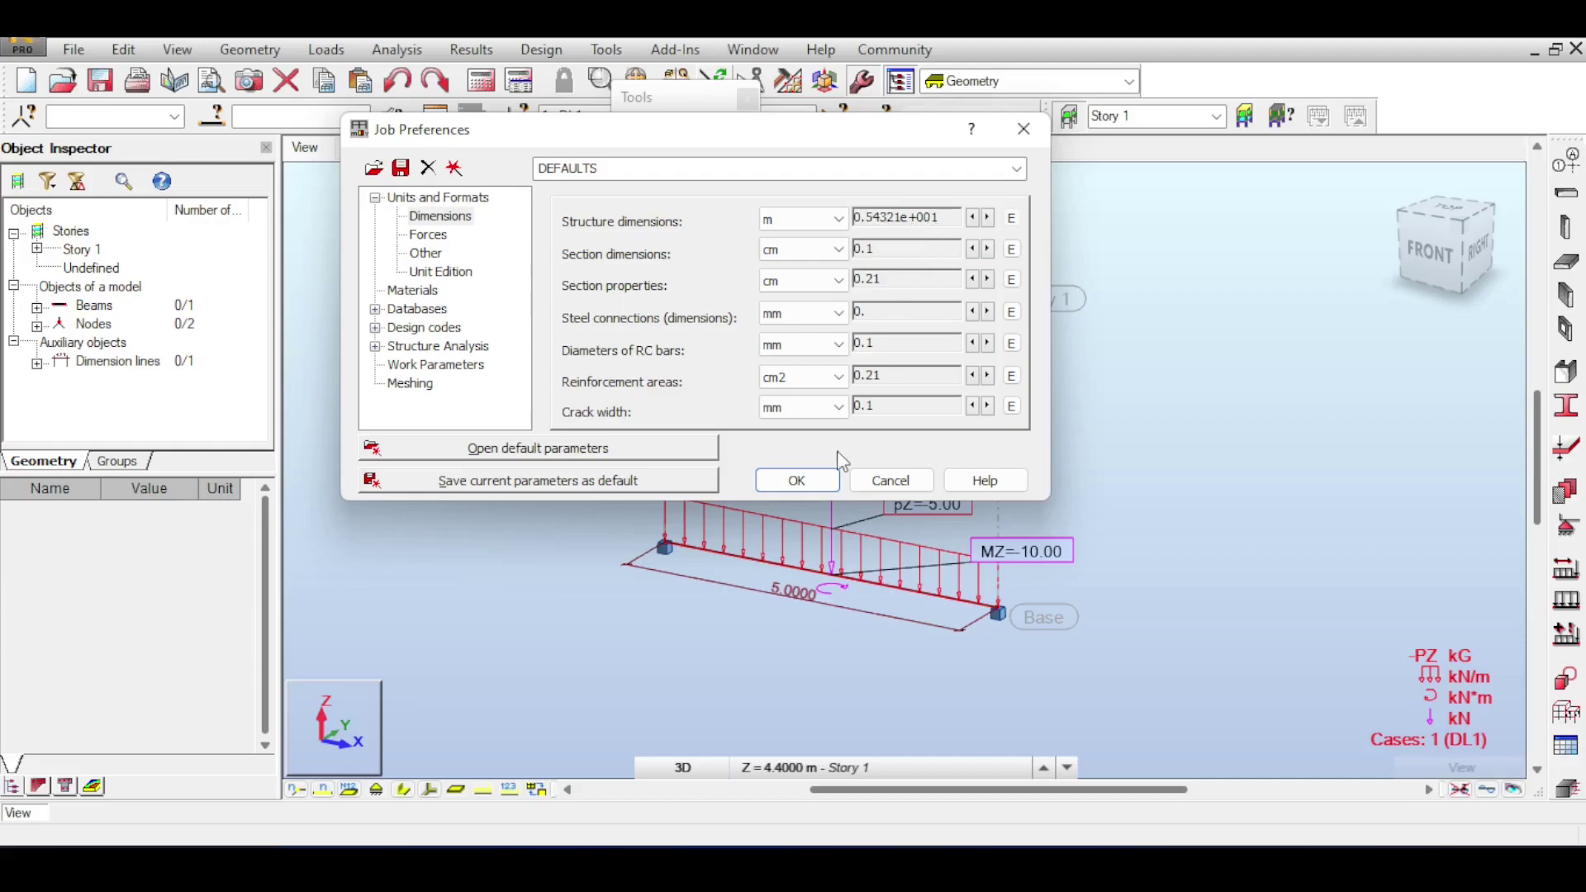
{"action": "left_click", "coordinate": [819, 486]}
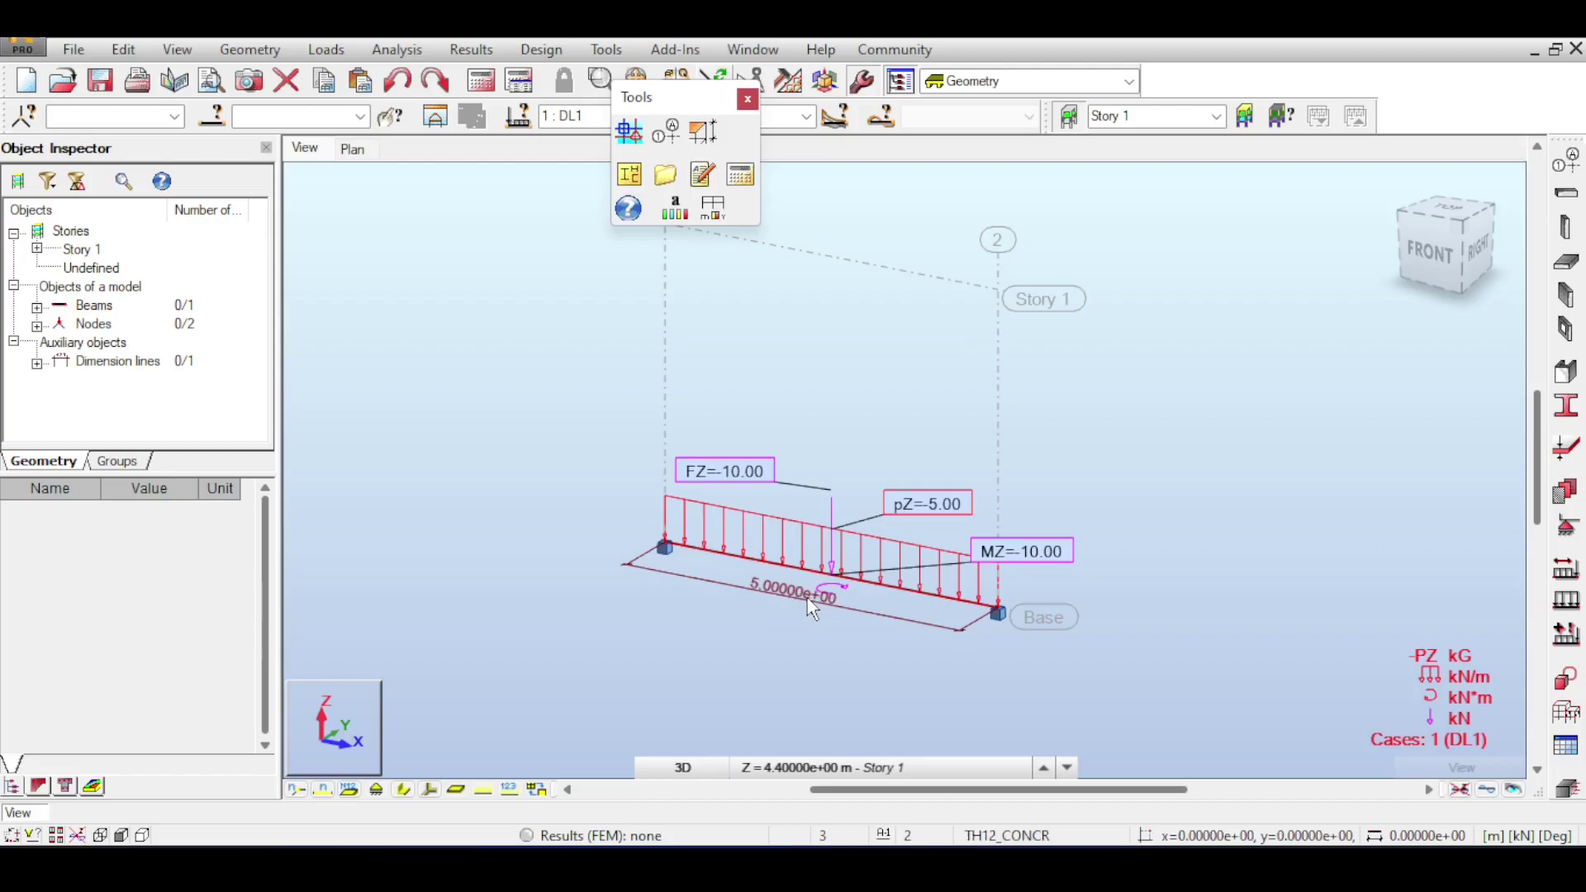
Set Structure dimensions to two decimal places without exponential notation, change their unit to ft, and apply
{"action": "left_click", "coordinate": [714, 208]}
{"action": "left_click", "coordinate": [1069, 335]}
{"action": "left_click", "coordinate": [1070, 335]}
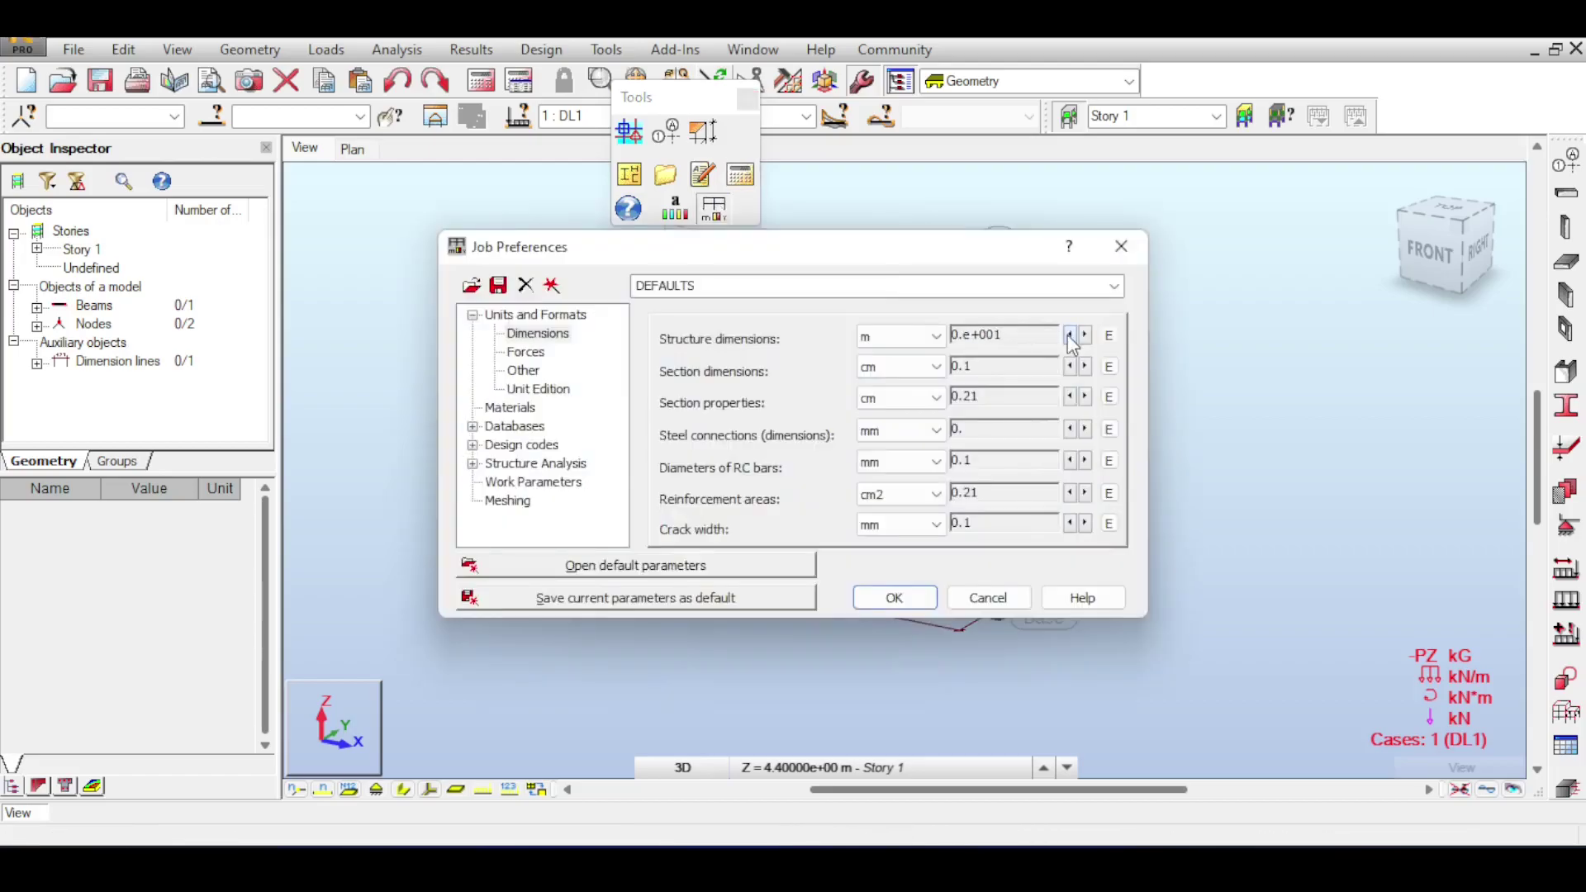
{"action": "left_click", "coordinate": [1070, 336]}
{"action": "left_click", "coordinate": [1085, 335]}
{"action": "left_click_drag", "start_coordinate": [949, 247], "coordinate": [831, 93]}
{"action": "left_click", "coordinate": [781, 184]}
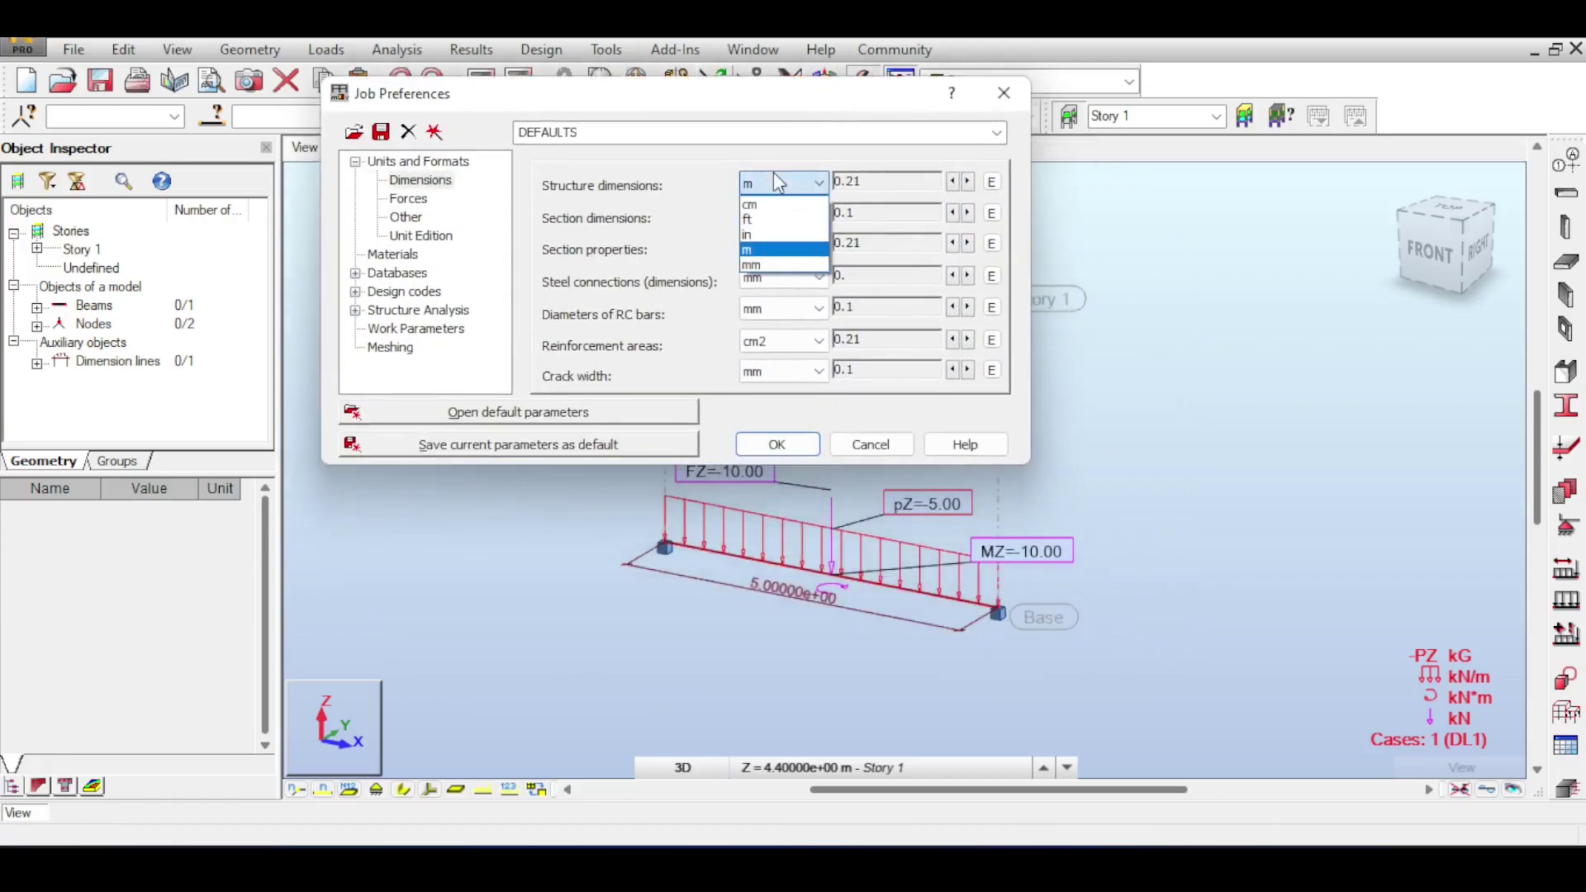
{"action": "left_click", "coordinate": [777, 217]}
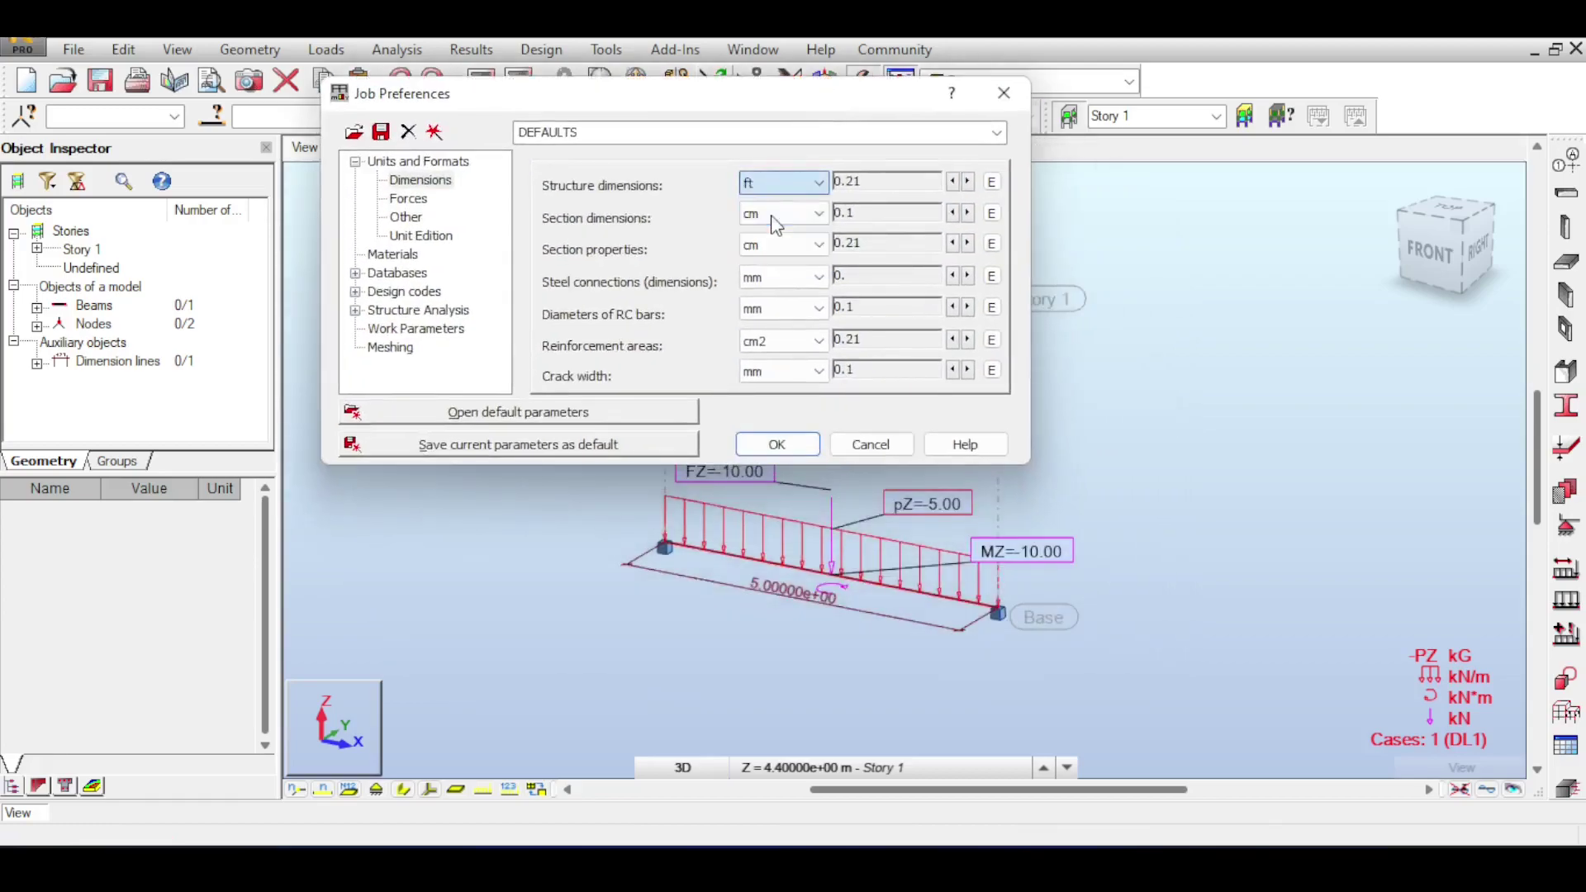
{"action": "left_click", "coordinate": [785, 446]}
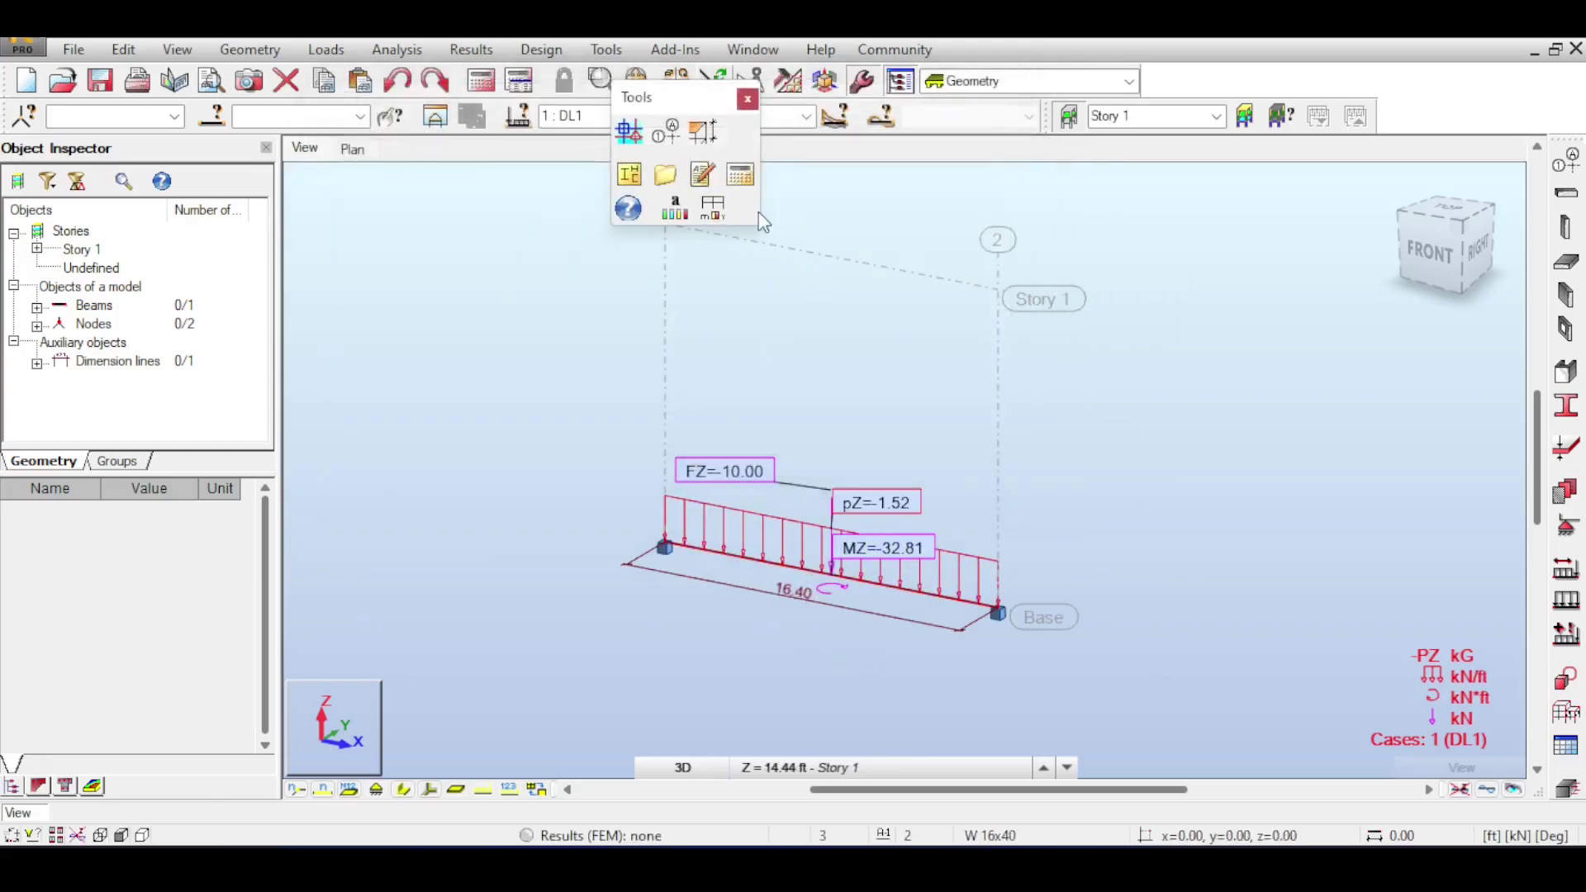
Change the Structure dimensions unit to mm in Job Preferences and apply it to the model
{"action": "left_click", "coordinate": [716, 212]}
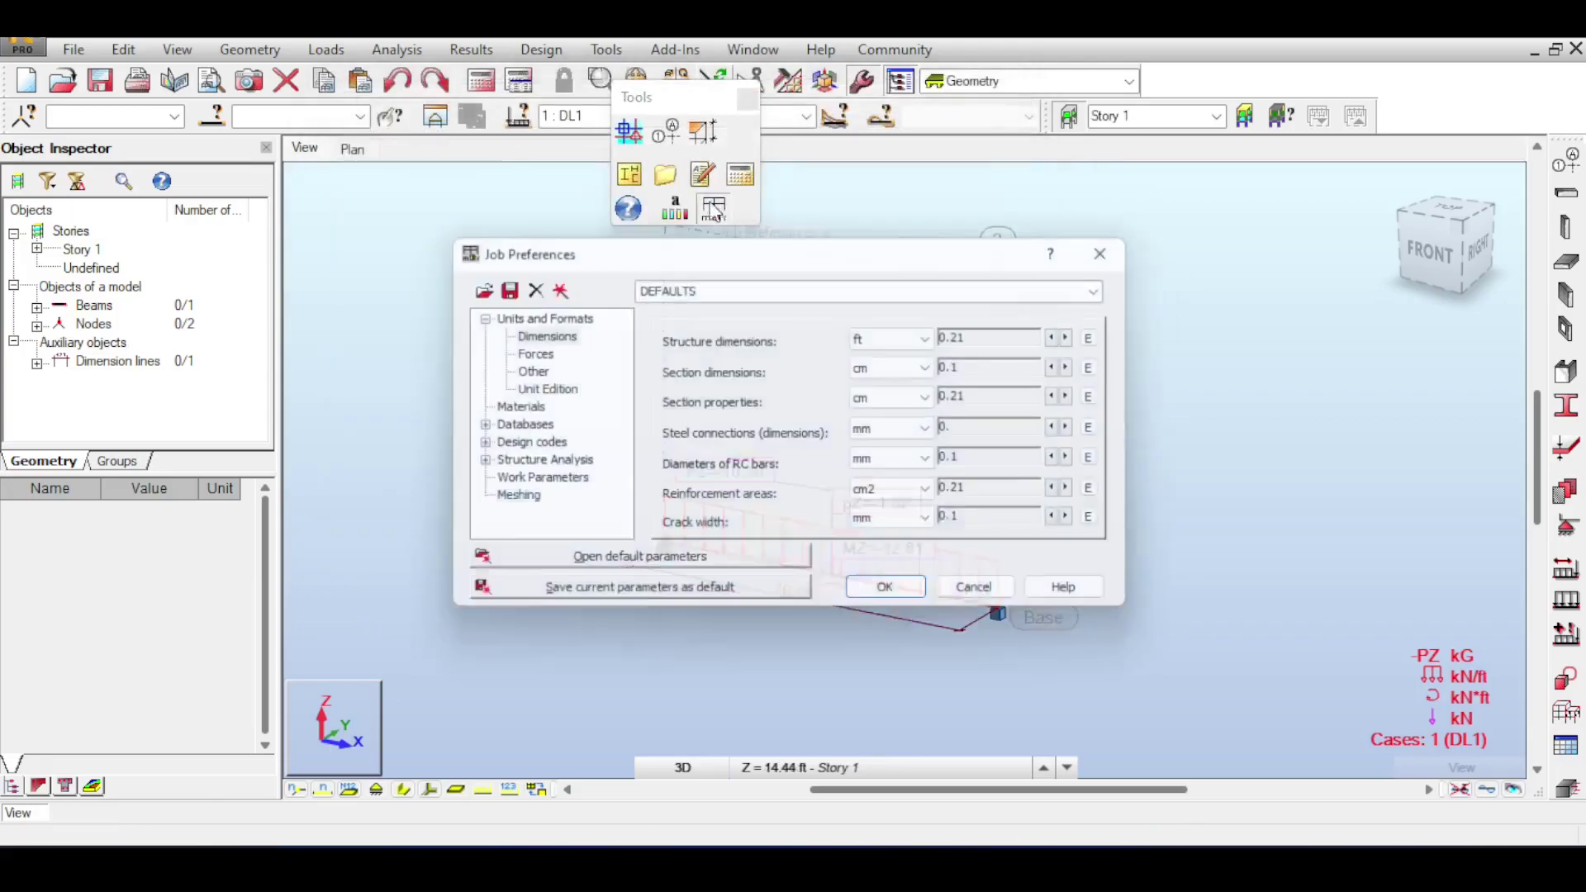
{"action": "left_click", "coordinate": [921, 337]}
{"action": "left_click", "coordinate": [904, 418]}
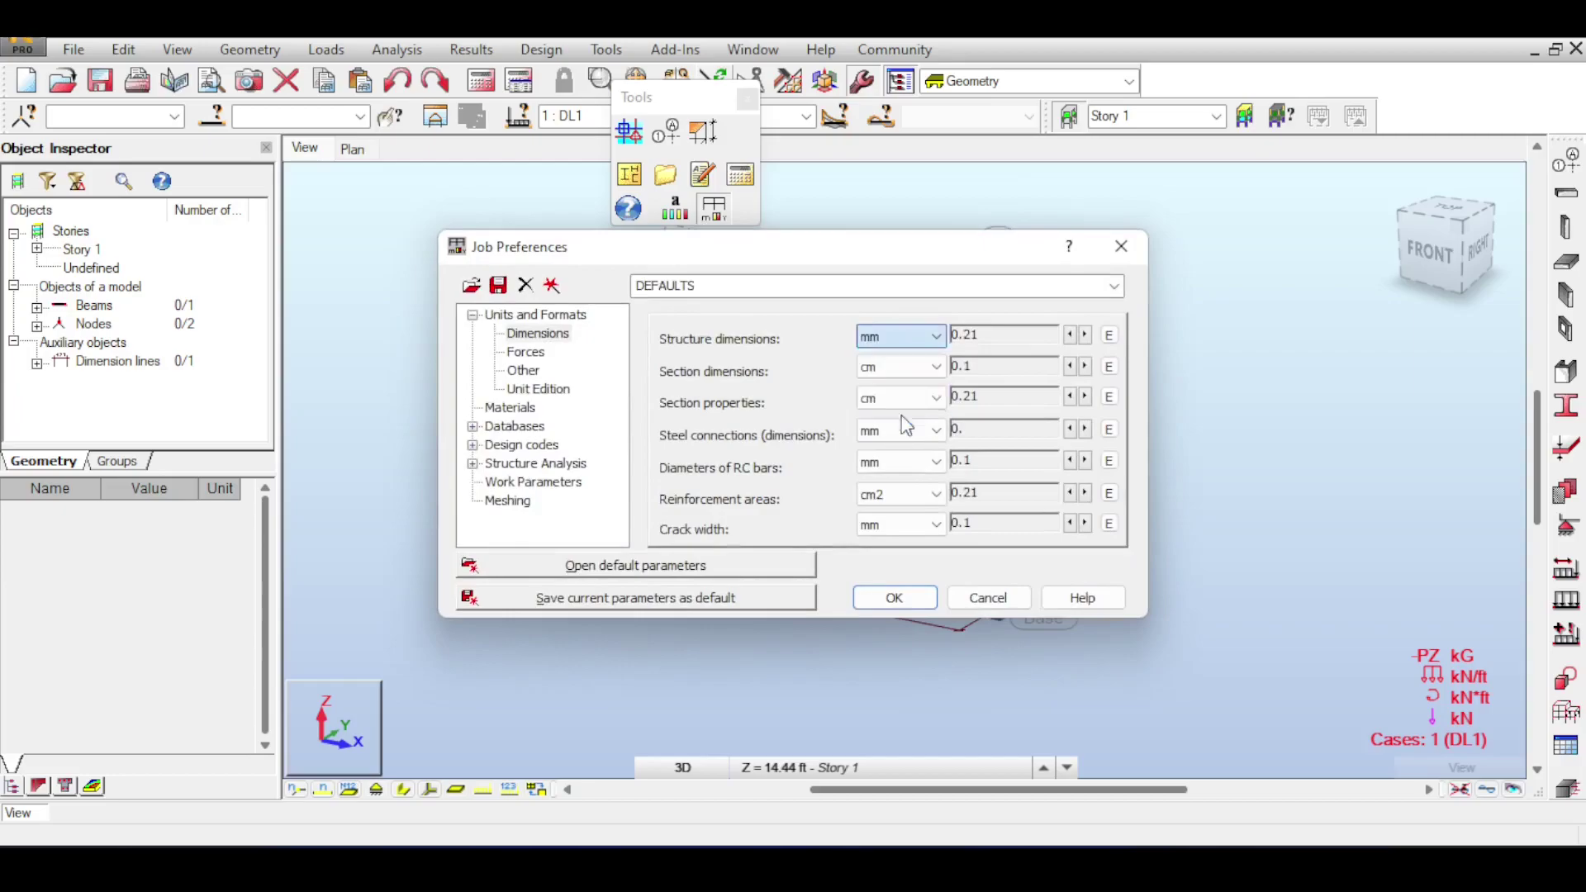
{"action": "left_click", "coordinate": [896, 598]}
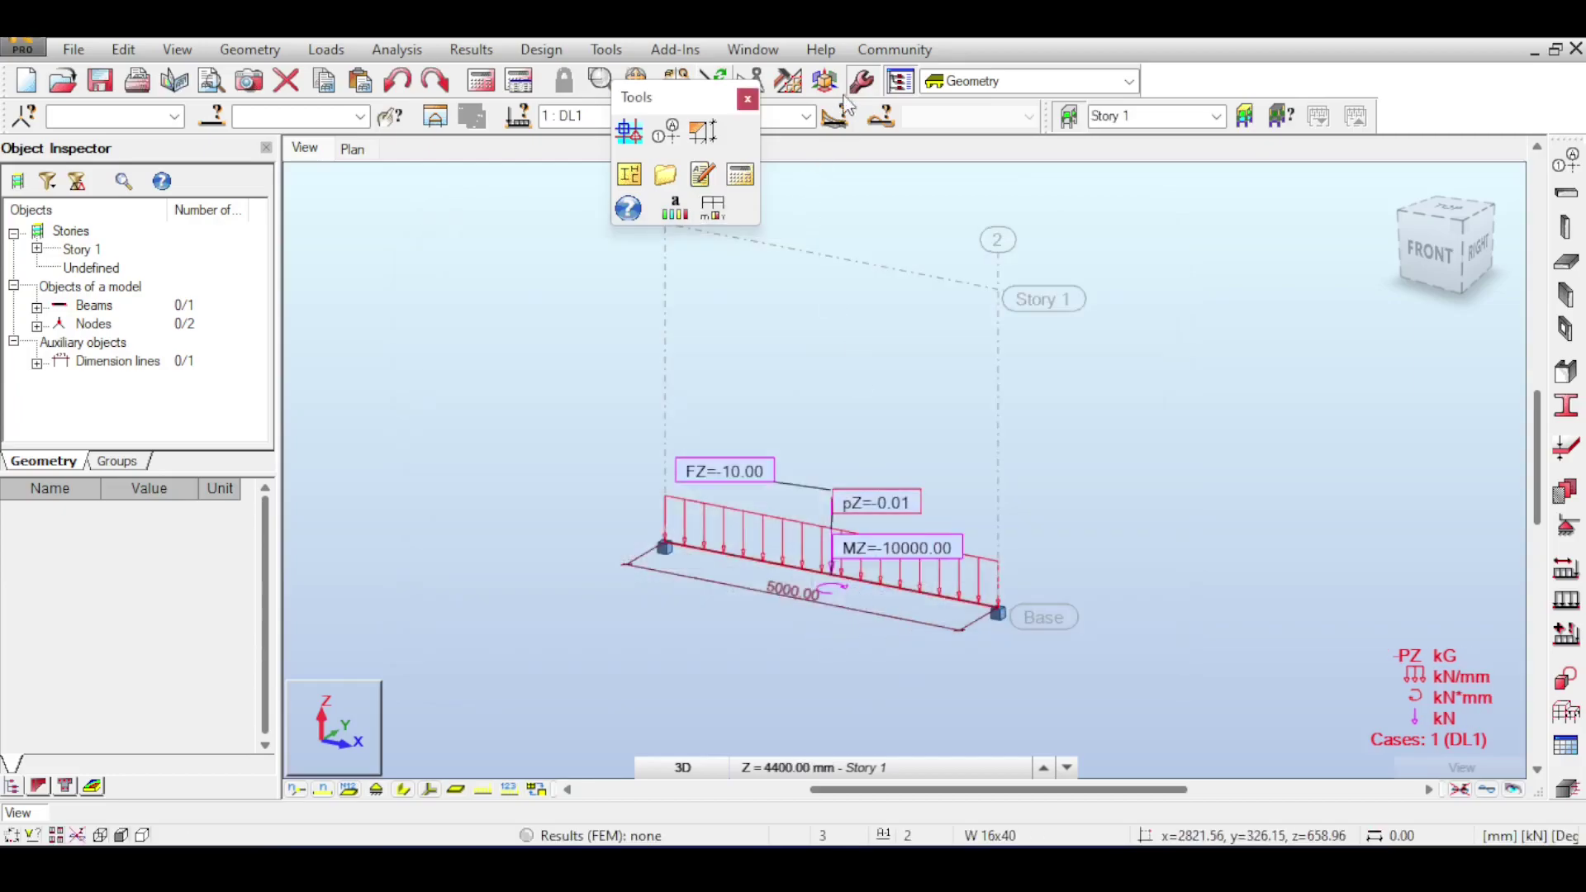
{"action": "left_click", "coordinate": [716, 212]}
{"action": "left_click", "coordinate": [876, 335]}
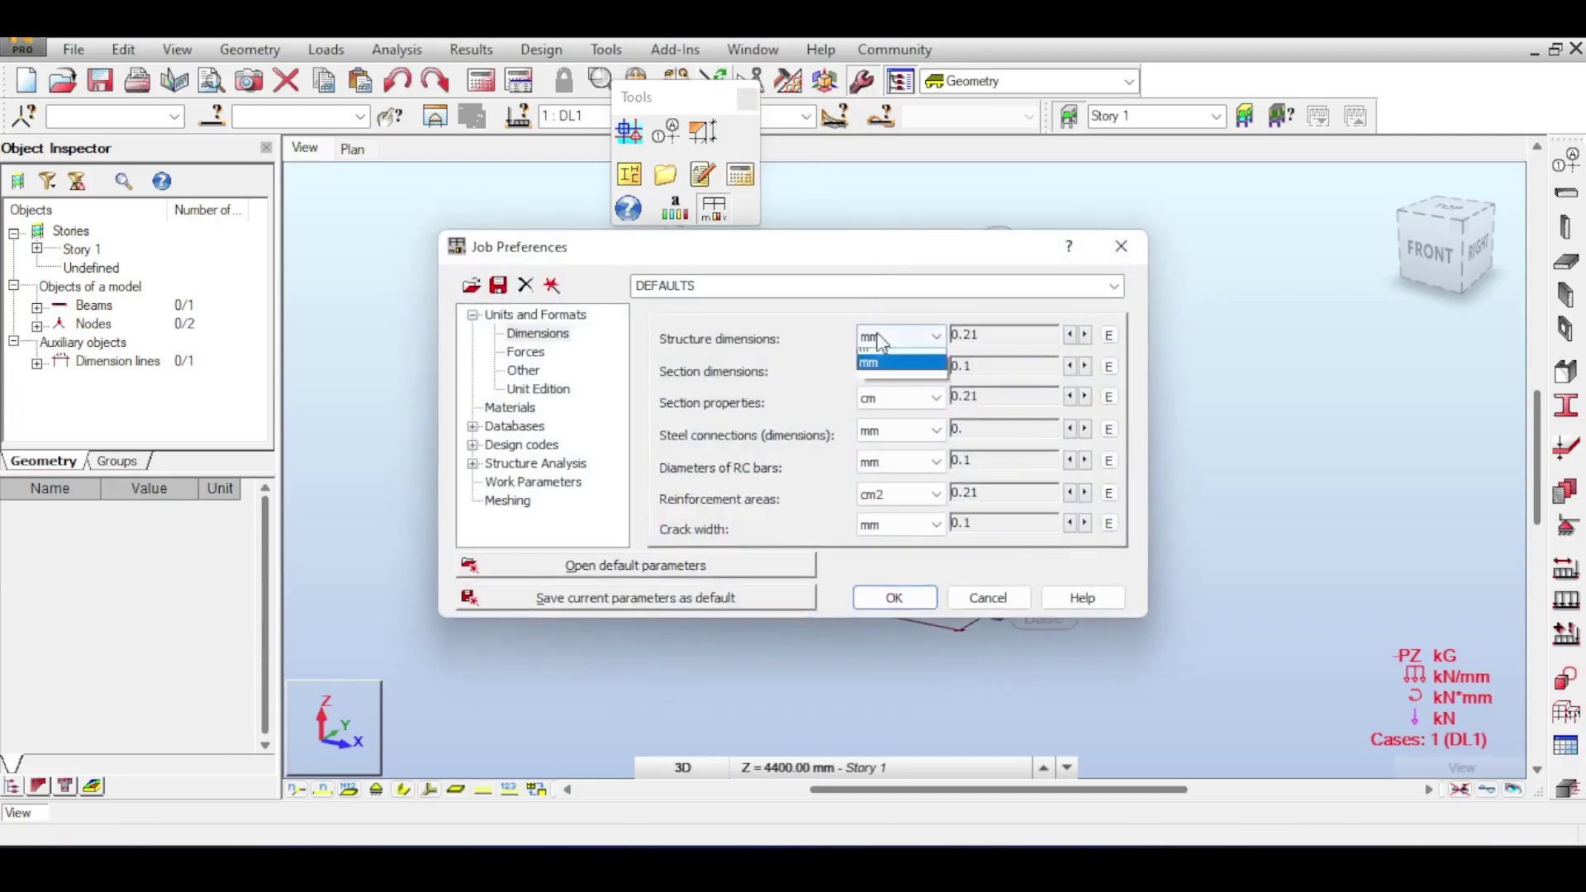
{"action": "left_click", "coordinate": [884, 357]}
{"action": "left_click", "coordinate": [794, 599]}
{"action": "left_click", "coordinate": [826, 488]}
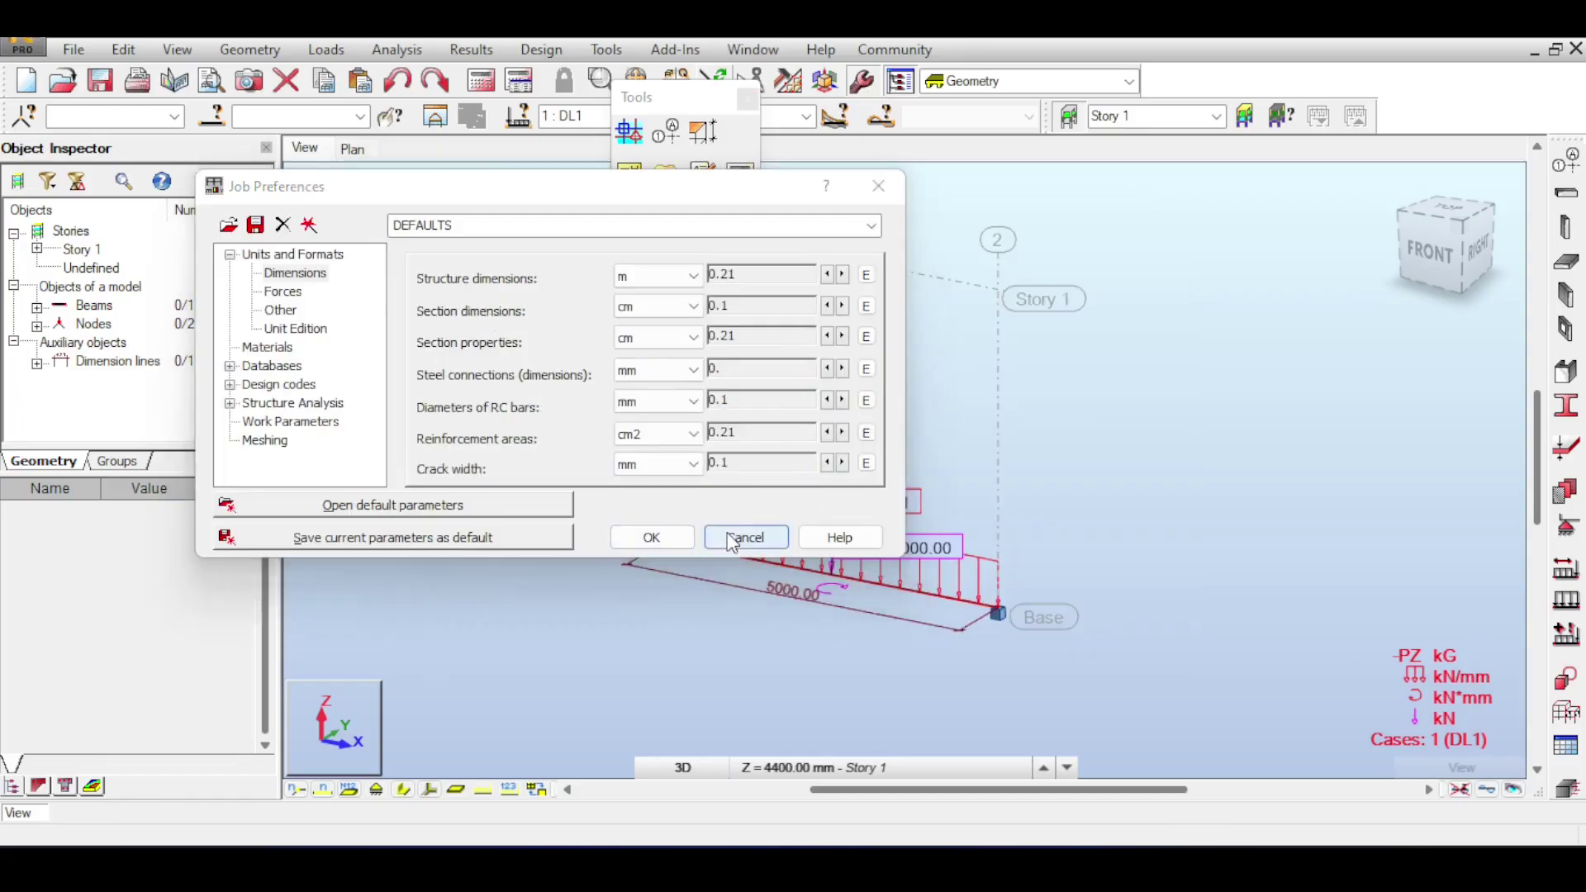
{"action": "left_click", "coordinate": [732, 539]}
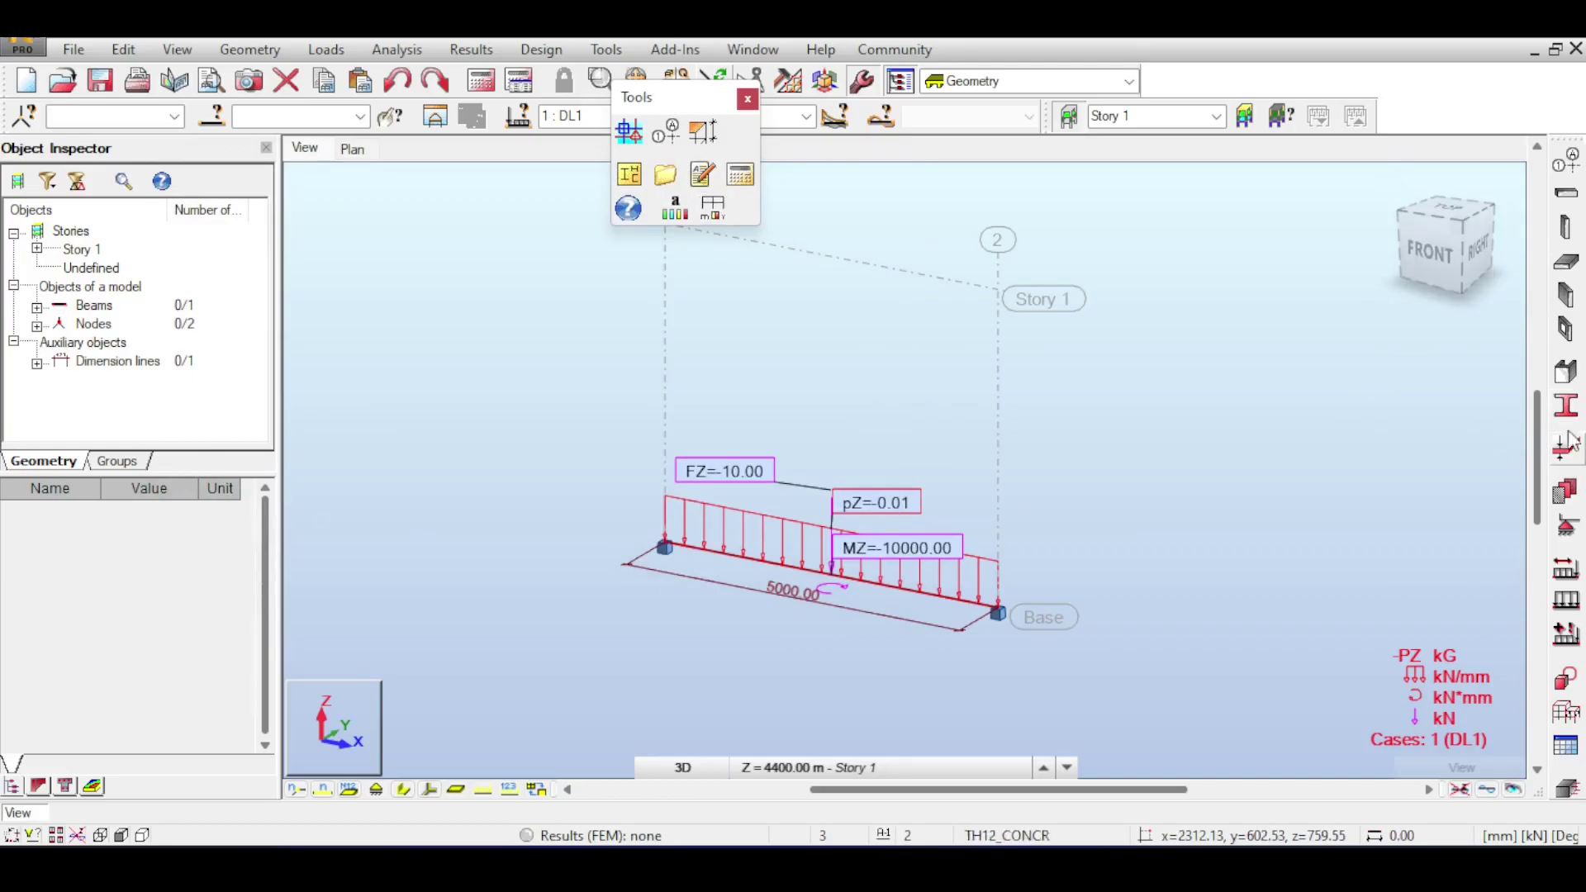
Open the definition of a new RC beam section and place its dialog beside the beam model
{"action": "left_click", "coordinate": [1567, 406]}
{"action": "left_click", "coordinate": [898, 195]}
{"action": "left_click_drag", "start_coordinate": [908, 269], "coordinate": [996, 187]}
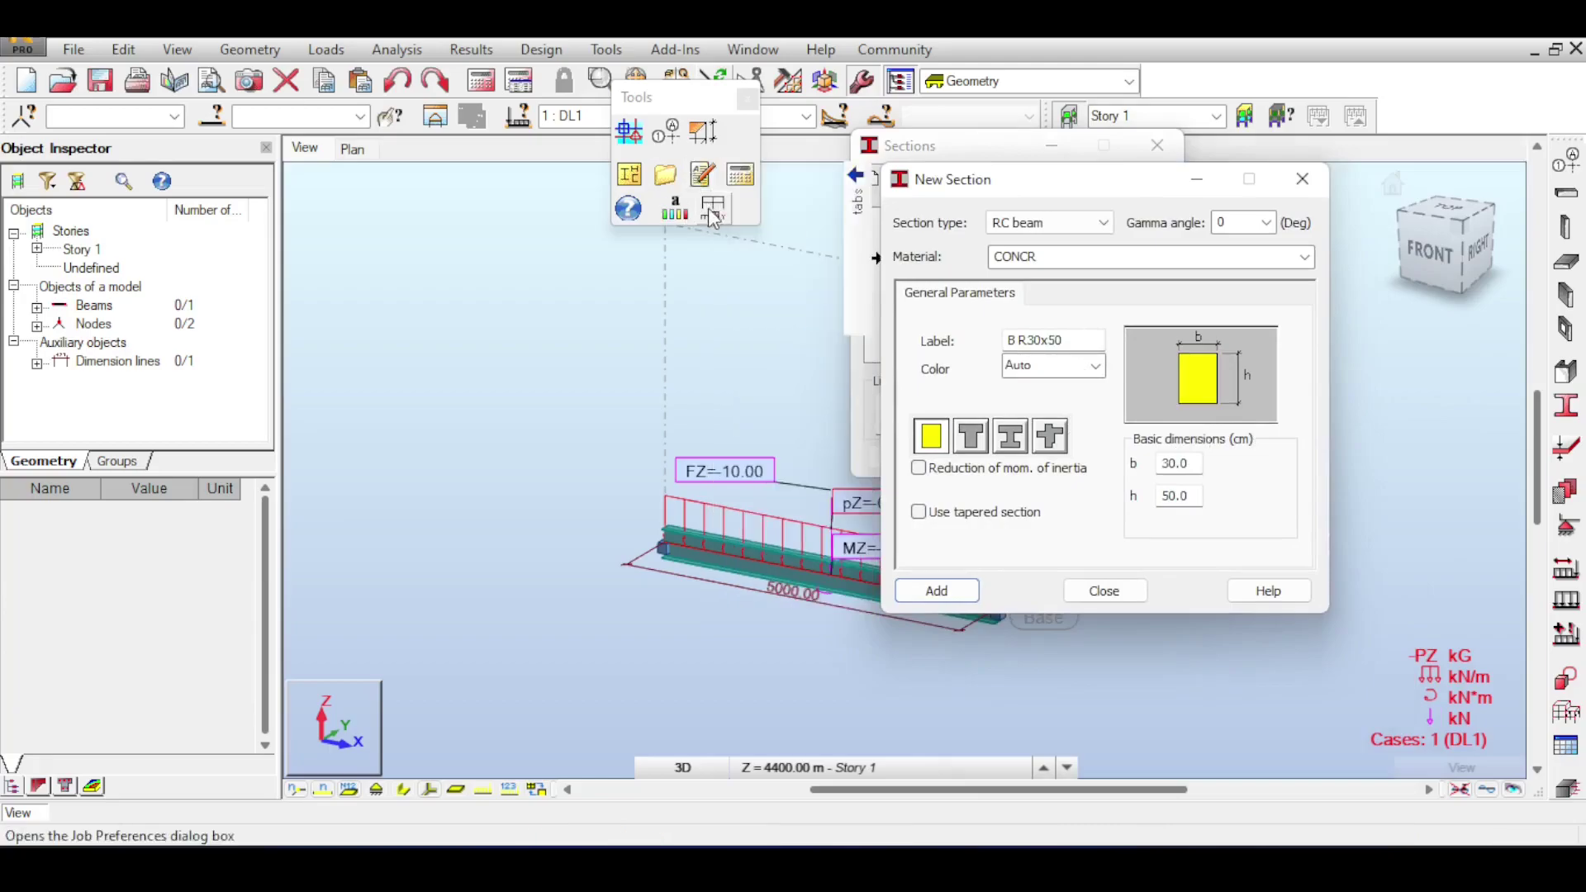
Set the Section dimensions unit to mm with no decimal places in Job Preferences and apply it to the new section's dimensions
{"action": "left_click", "coordinate": [714, 213]}
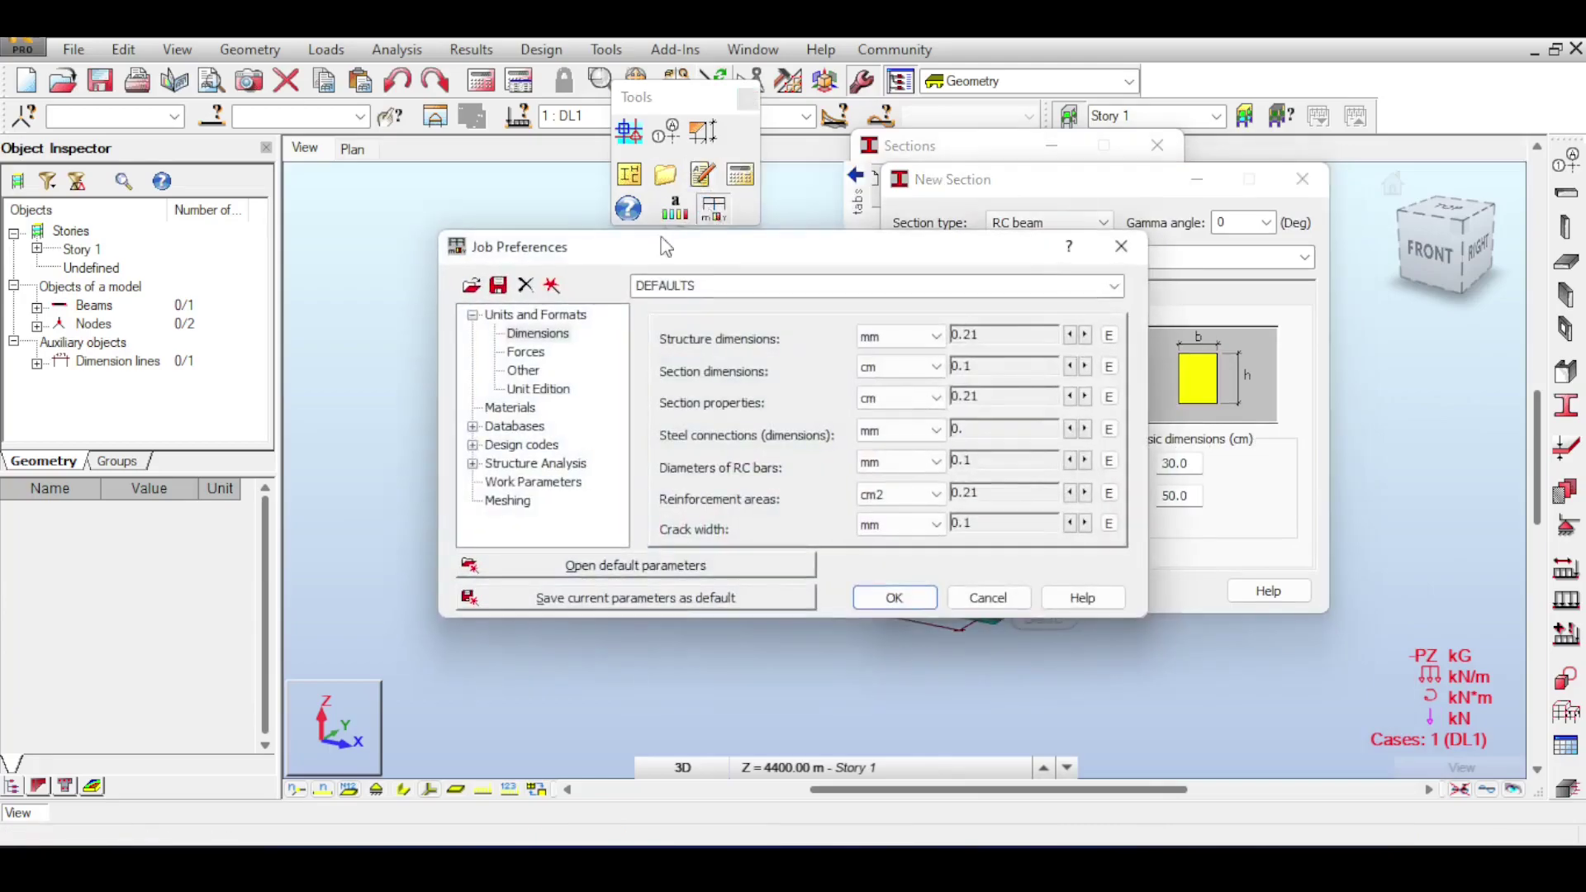
{"action": "left_click_drag", "start_coordinate": [682, 248], "coordinate": [432, 166]}
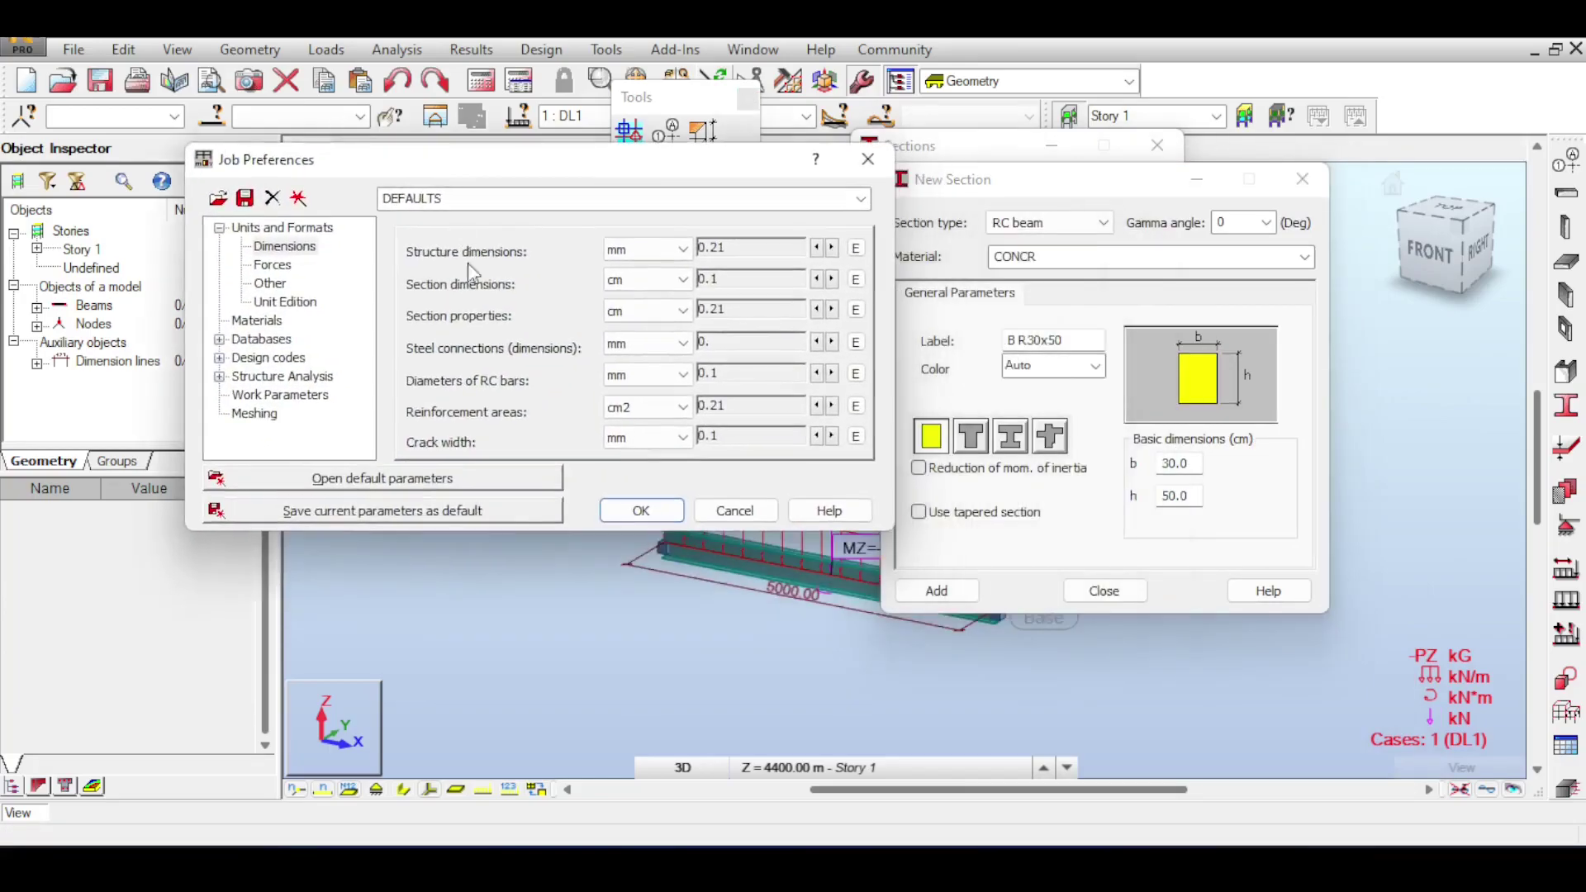
{"action": "left_click", "coordinate": [649, 285]}
{"action": "left_click", "coordinate": [640, 296]}
{"action": "left_click", "coordinate": [832, 281]}
{"action": "left_click", "coordinate": [642, 510]}
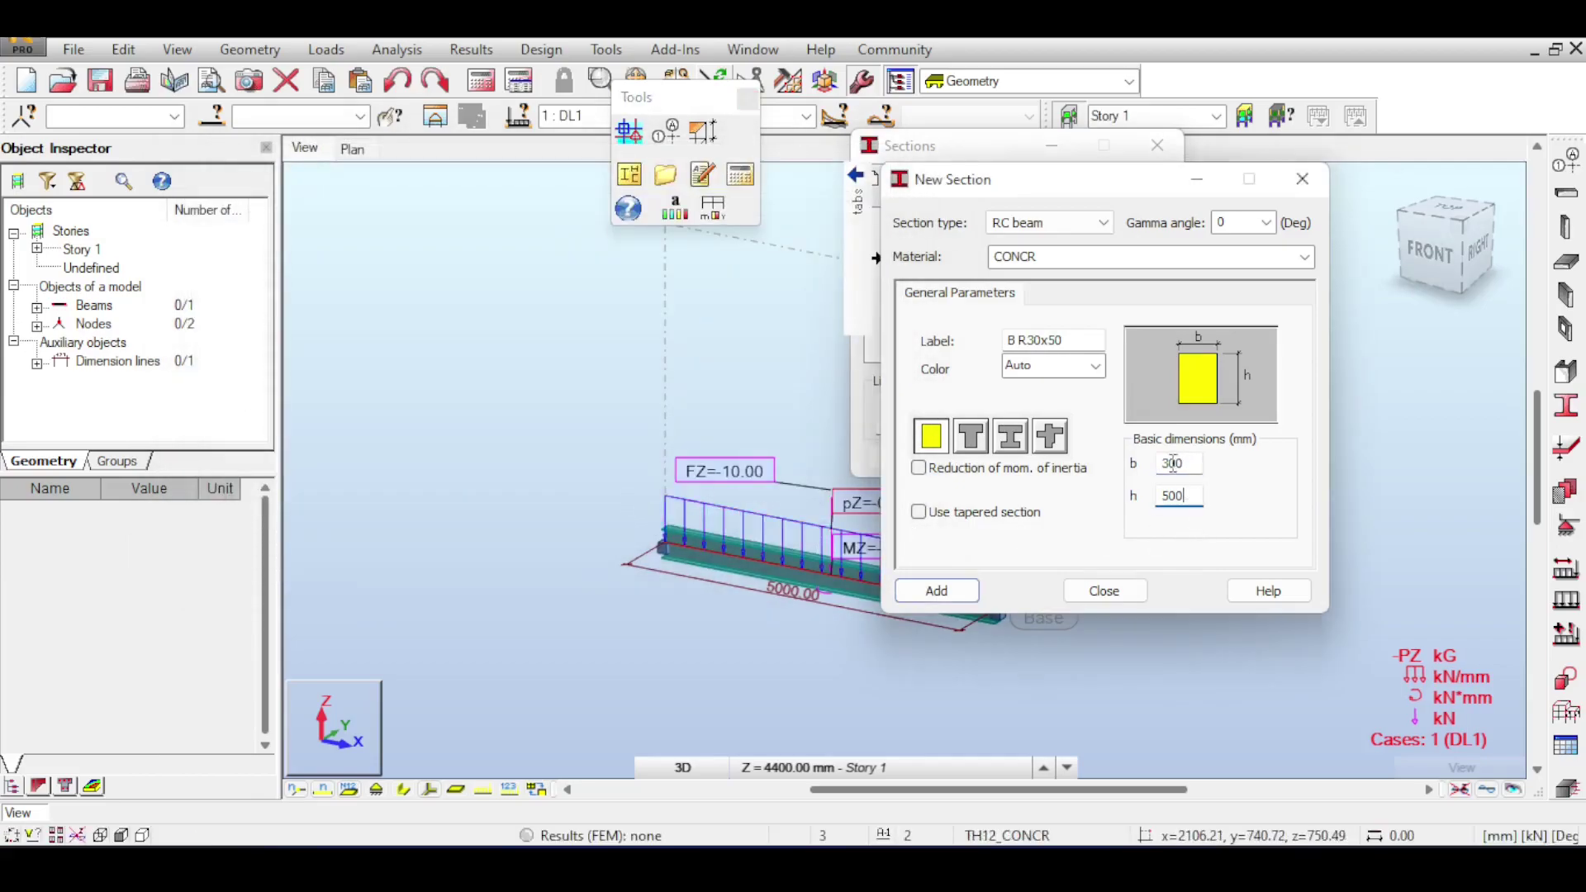
{"action": "left_click", "coordinate": [1170, 494]}
{"action": "mouse_move", "coordinate": [859, 202]}
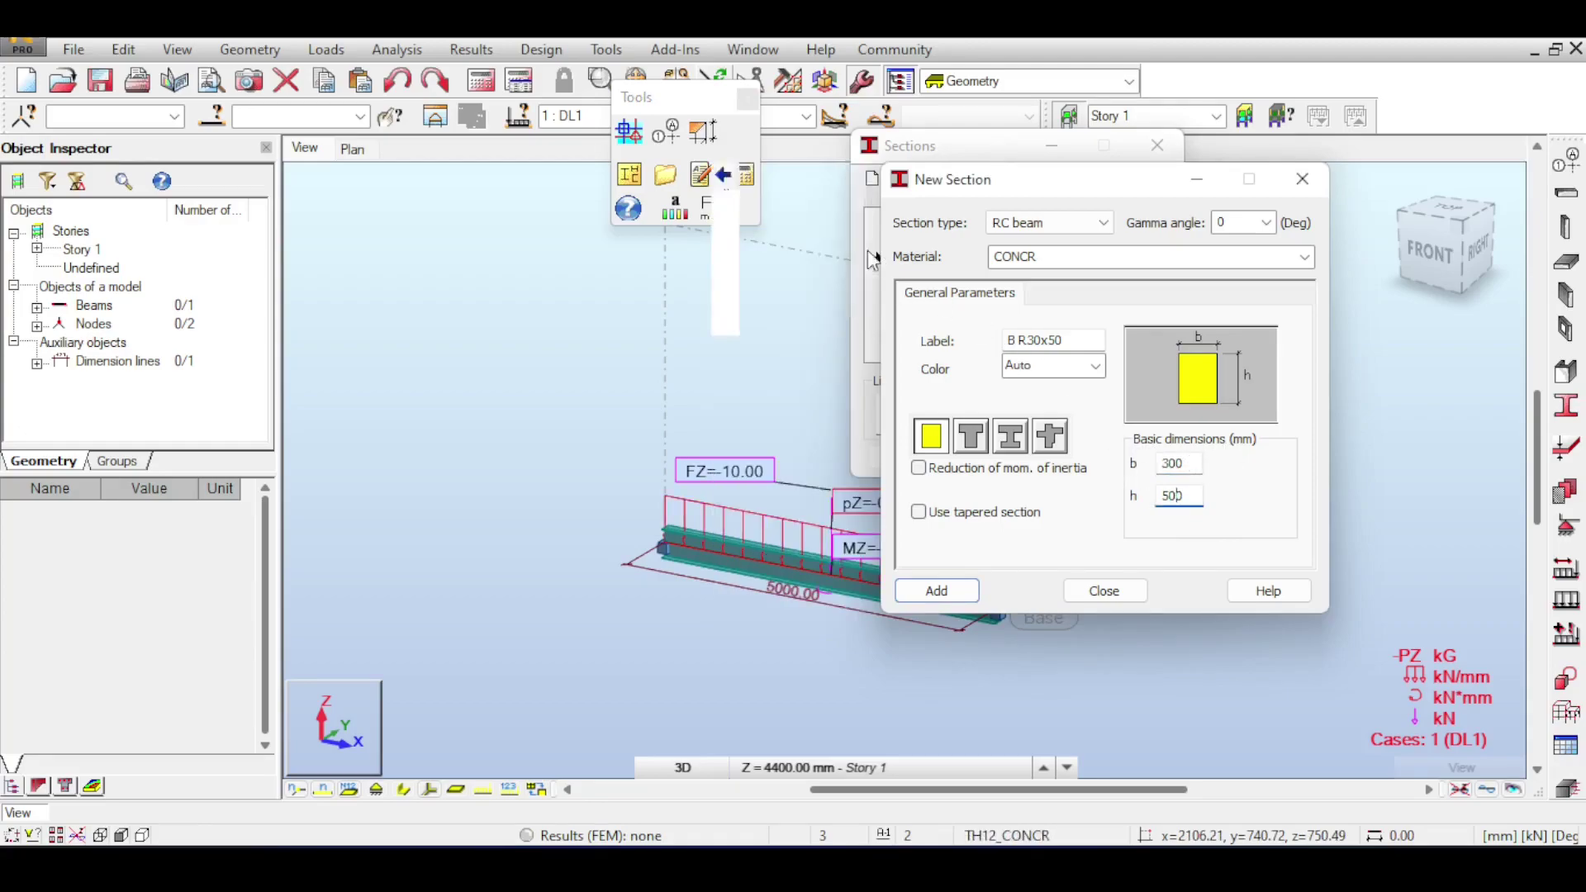
Set the Job Preferences dimension units to mm for Section properties, mm2 for Reinforcement areas and m for Structure dimensions
{"action": "left_click", "coordinate": [700, 209]}
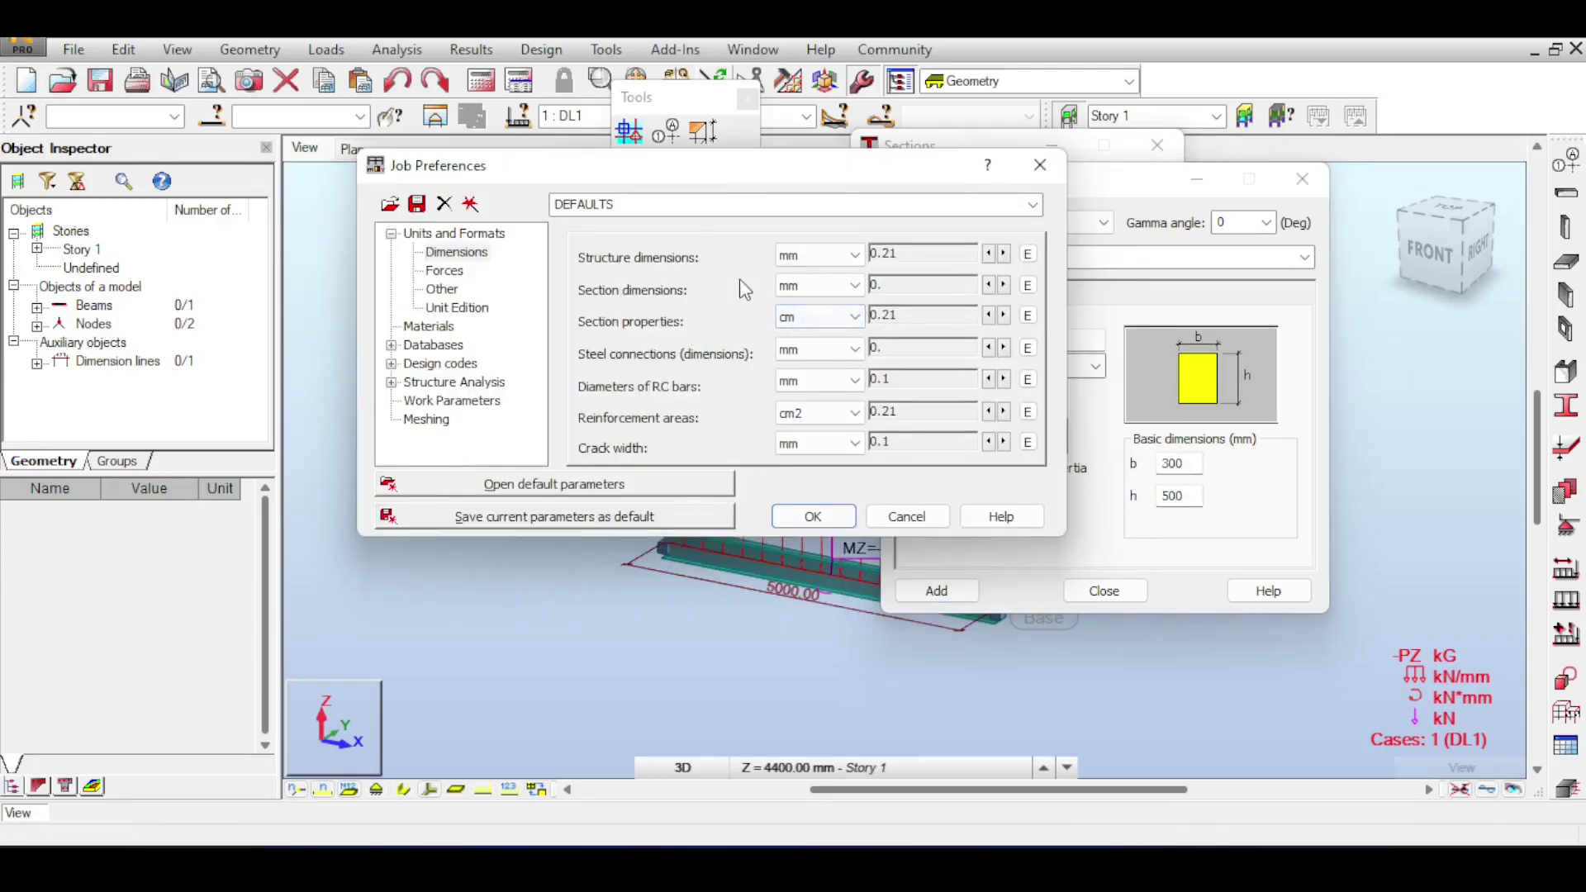
{"action": "left_click", "coordinate": [817, 321]}
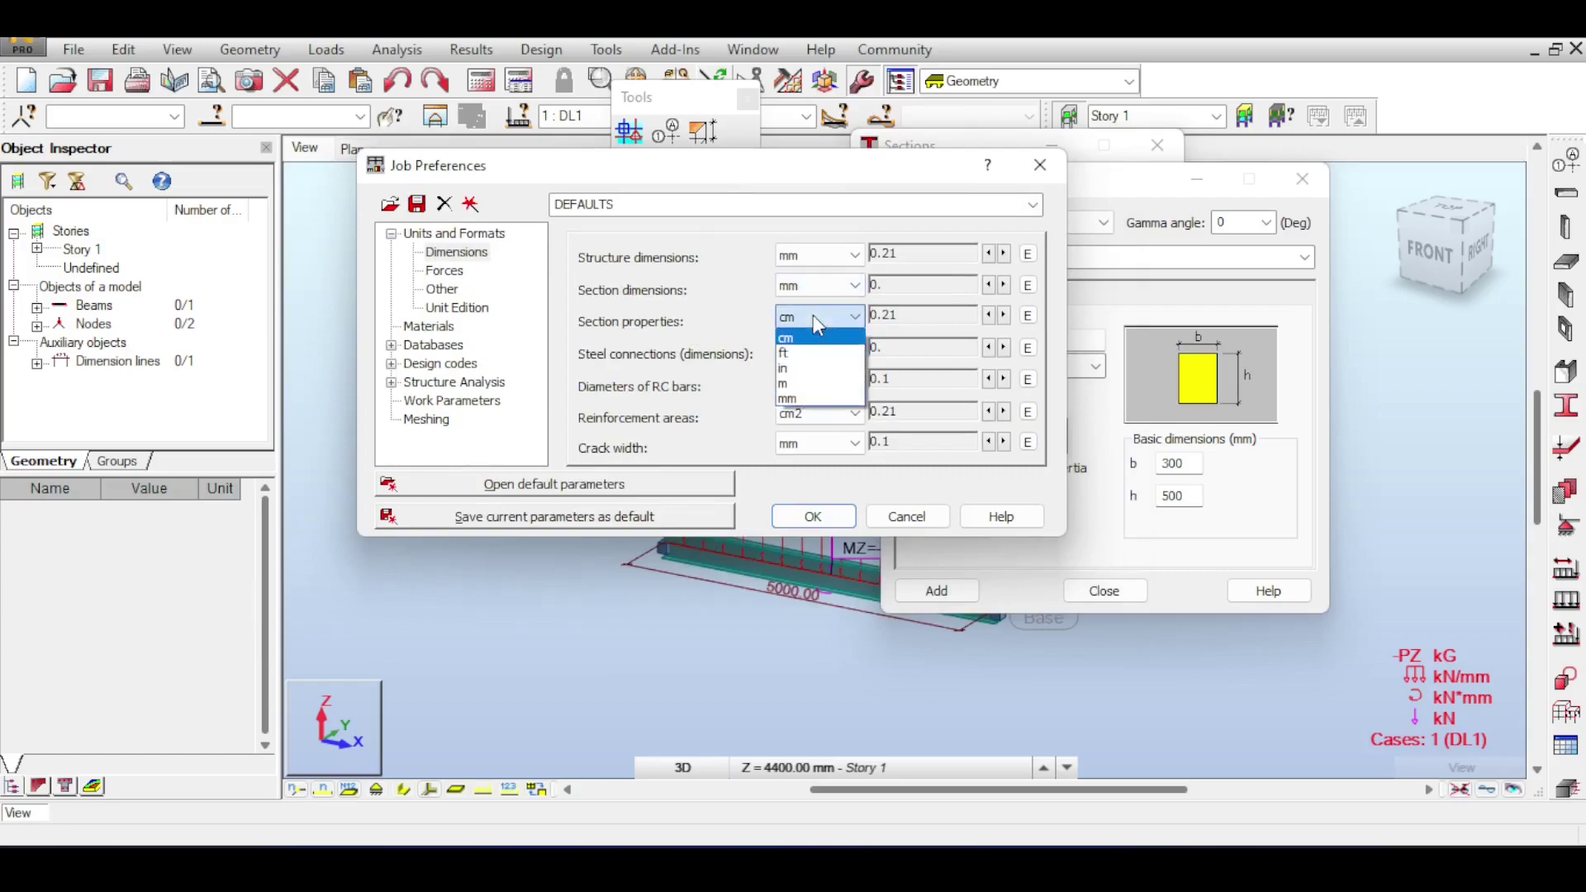
{"action": "left_click", "coordinate": [814, 401]}
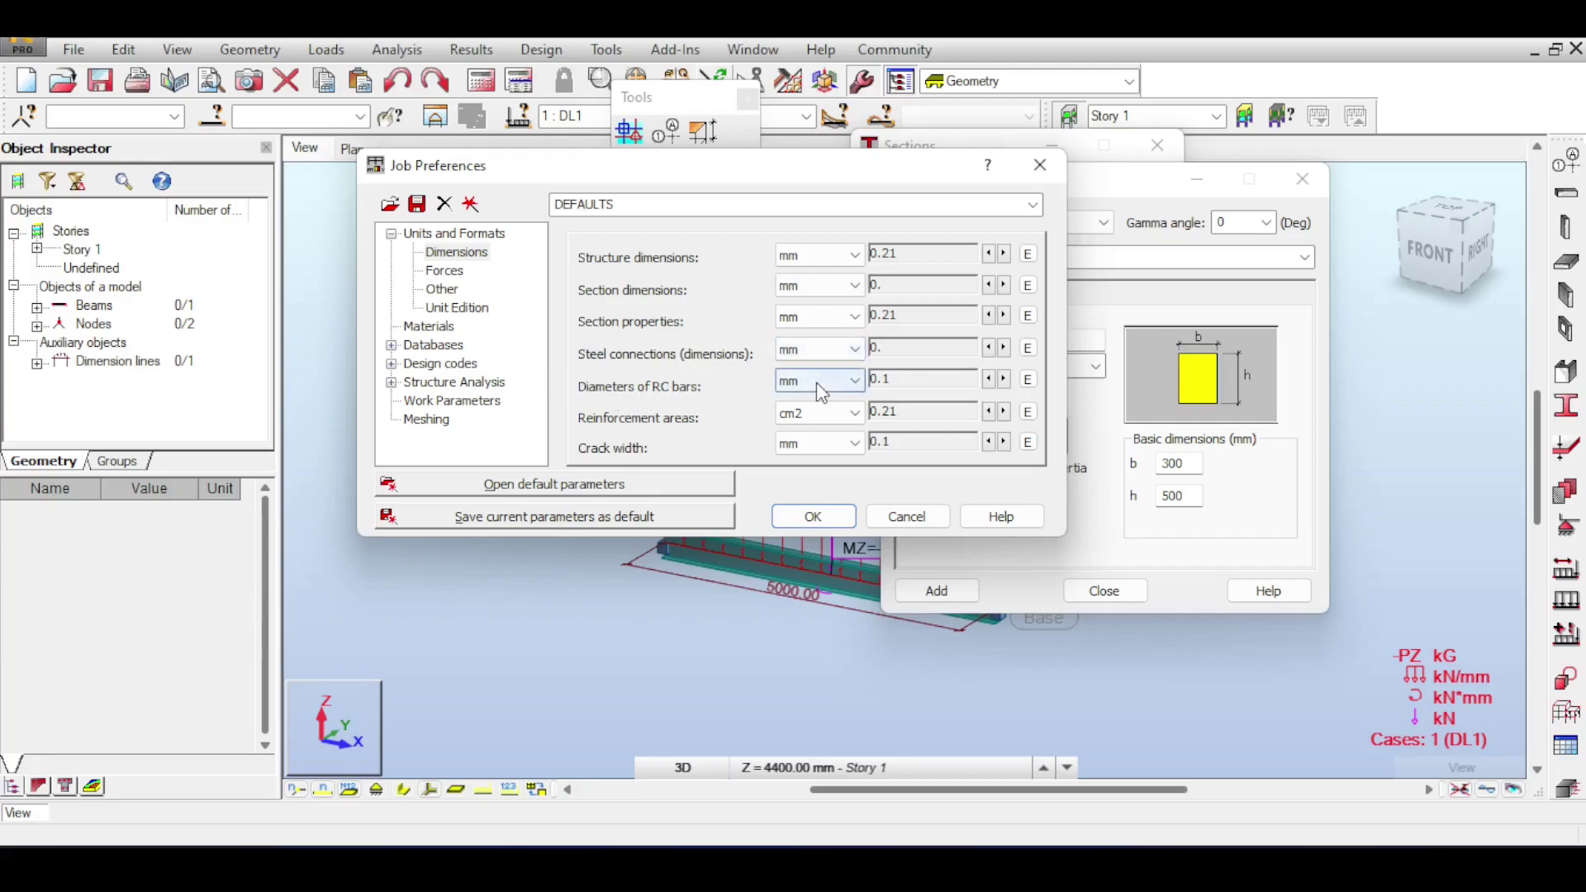
{"action": "left_click", "coordinate": [800, 412]}
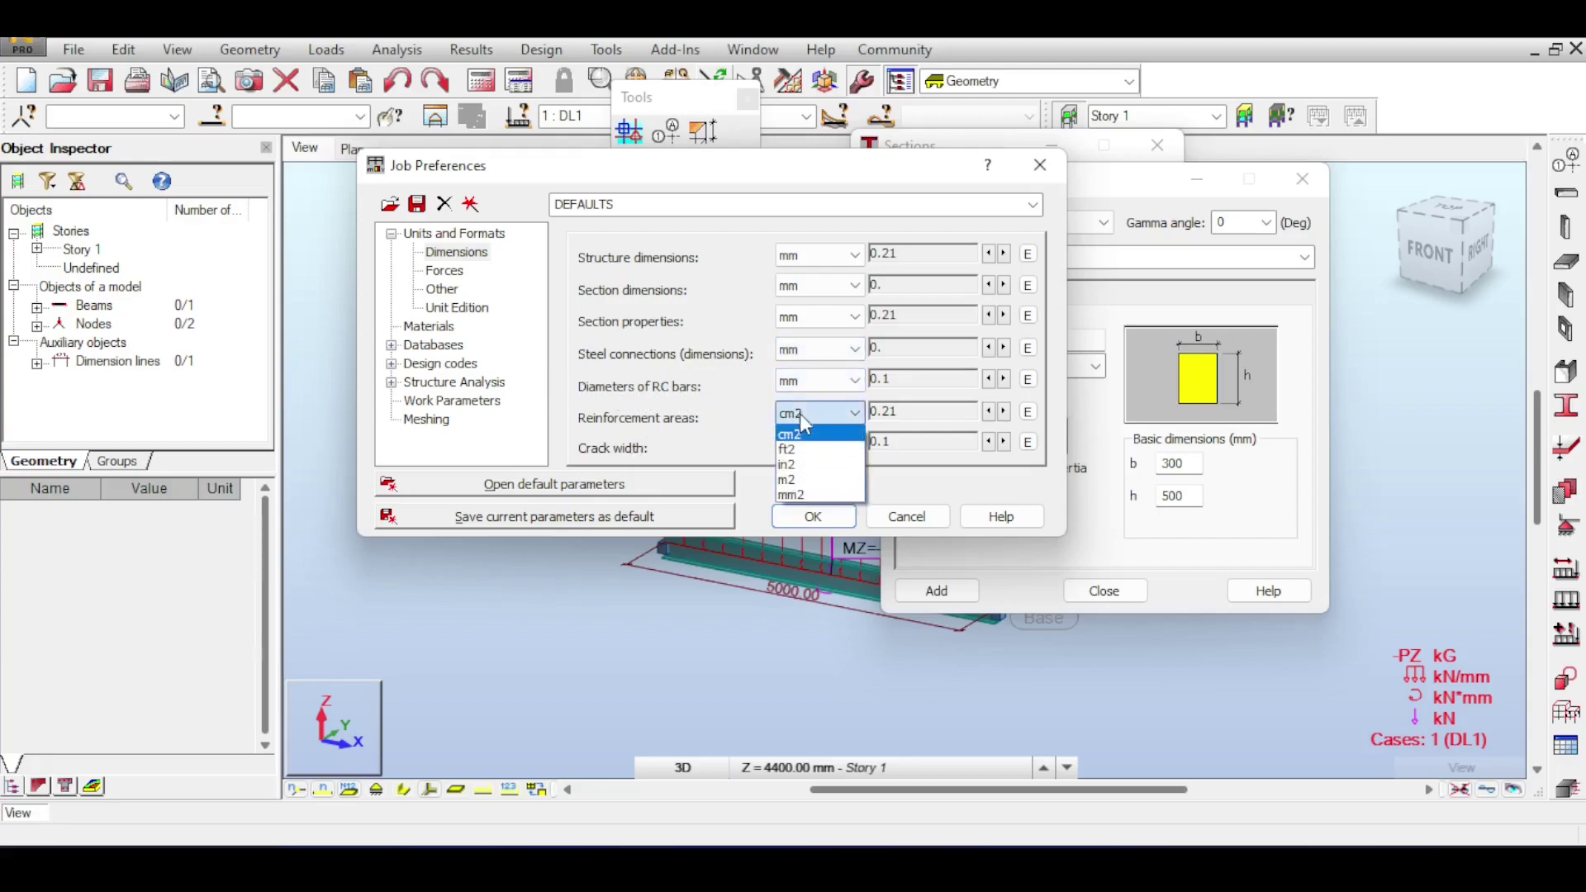
{"action": "left_click", "coordinate": [793, 496]}
{"action": "left_click", "coordinate": [818, 255]}
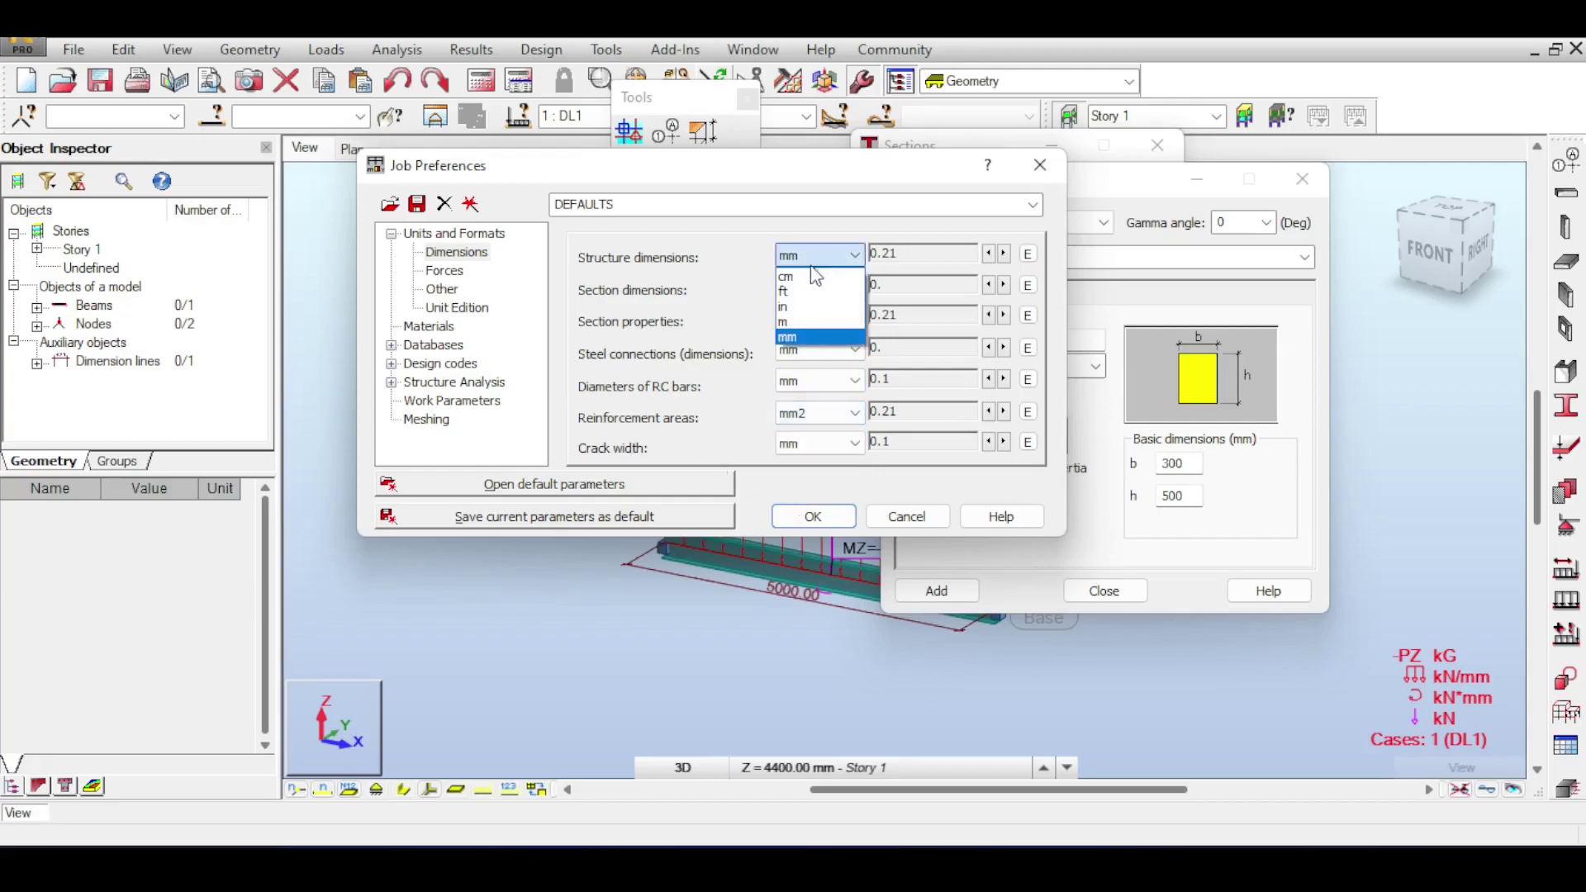
{"action": "left_click", "coordinate": [814, 324]}
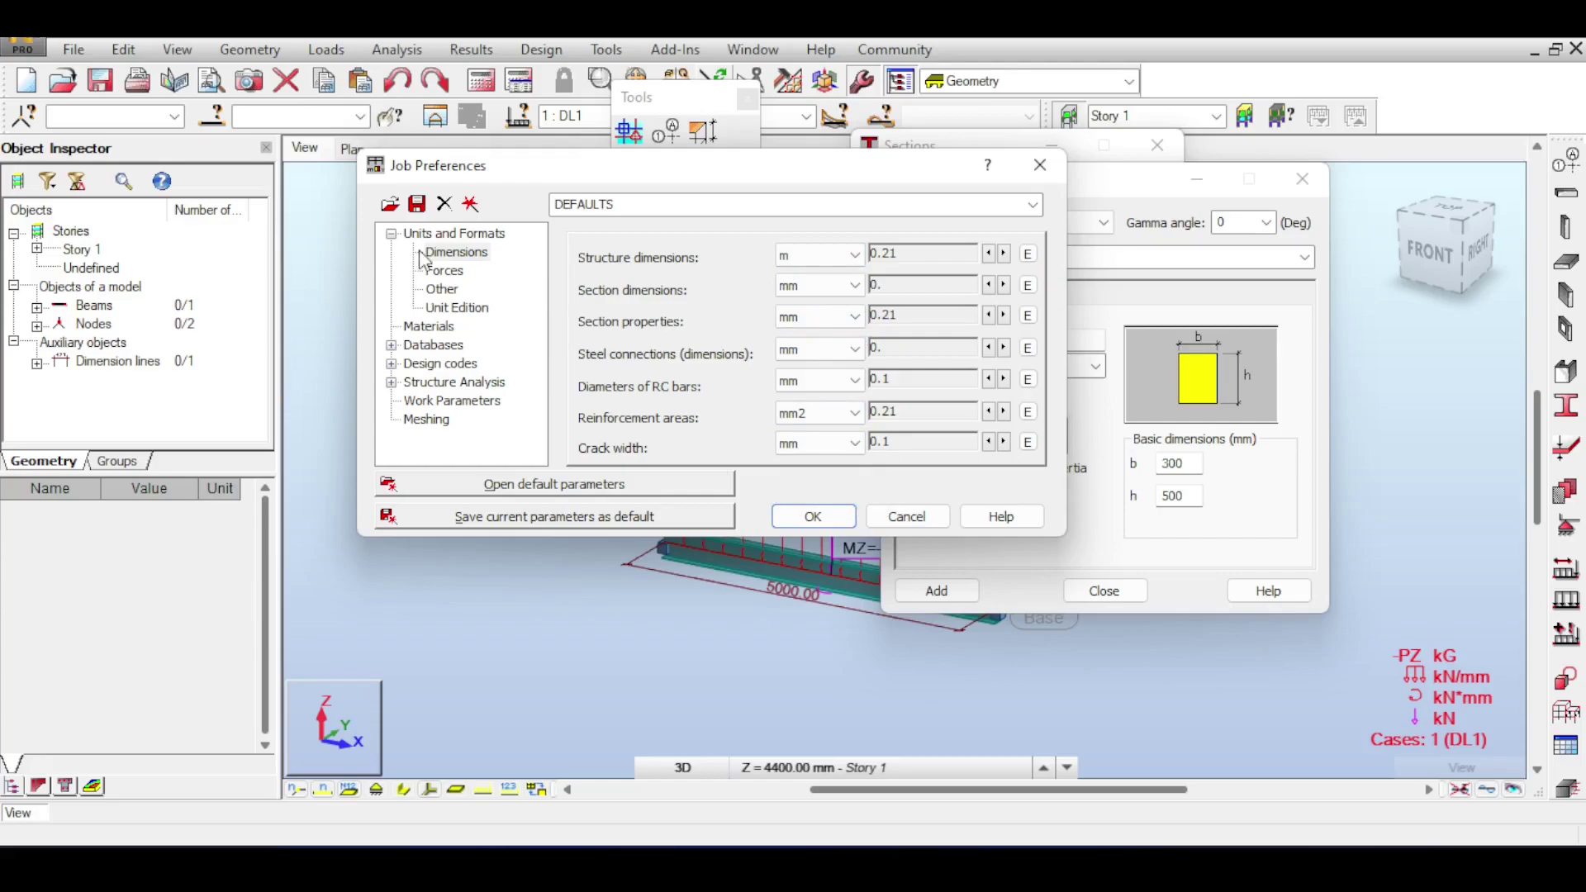
{"action": "left_click", "coordinate": [489, 252]}
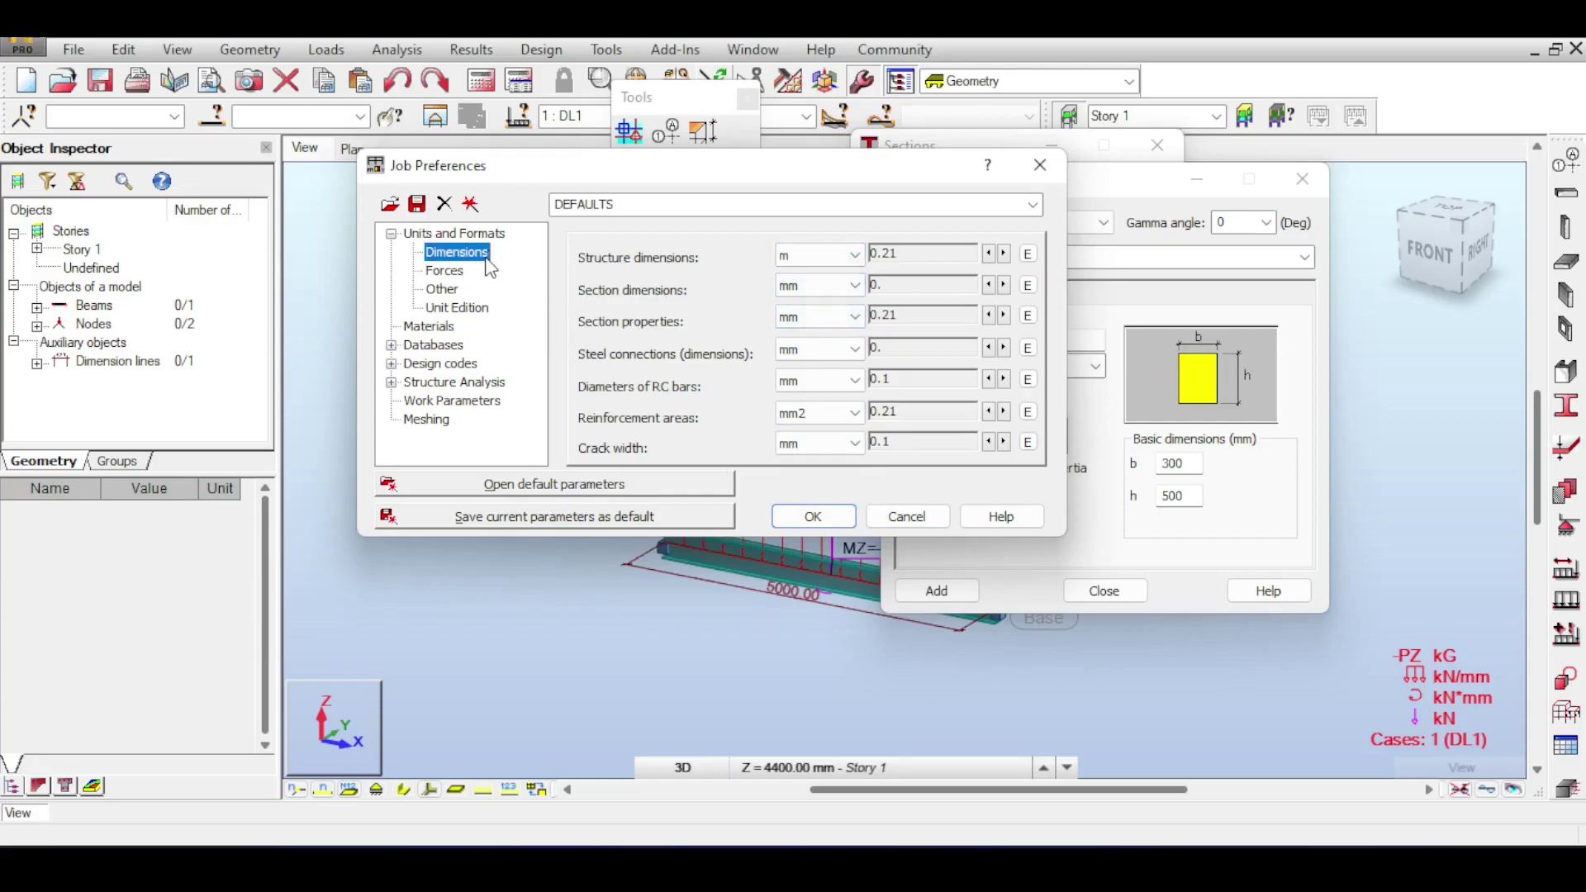
Set the Force unit to N in the Forces preferences and apply the units to the beam model
{"action": "left_click", "coordinate": [445, 272]}
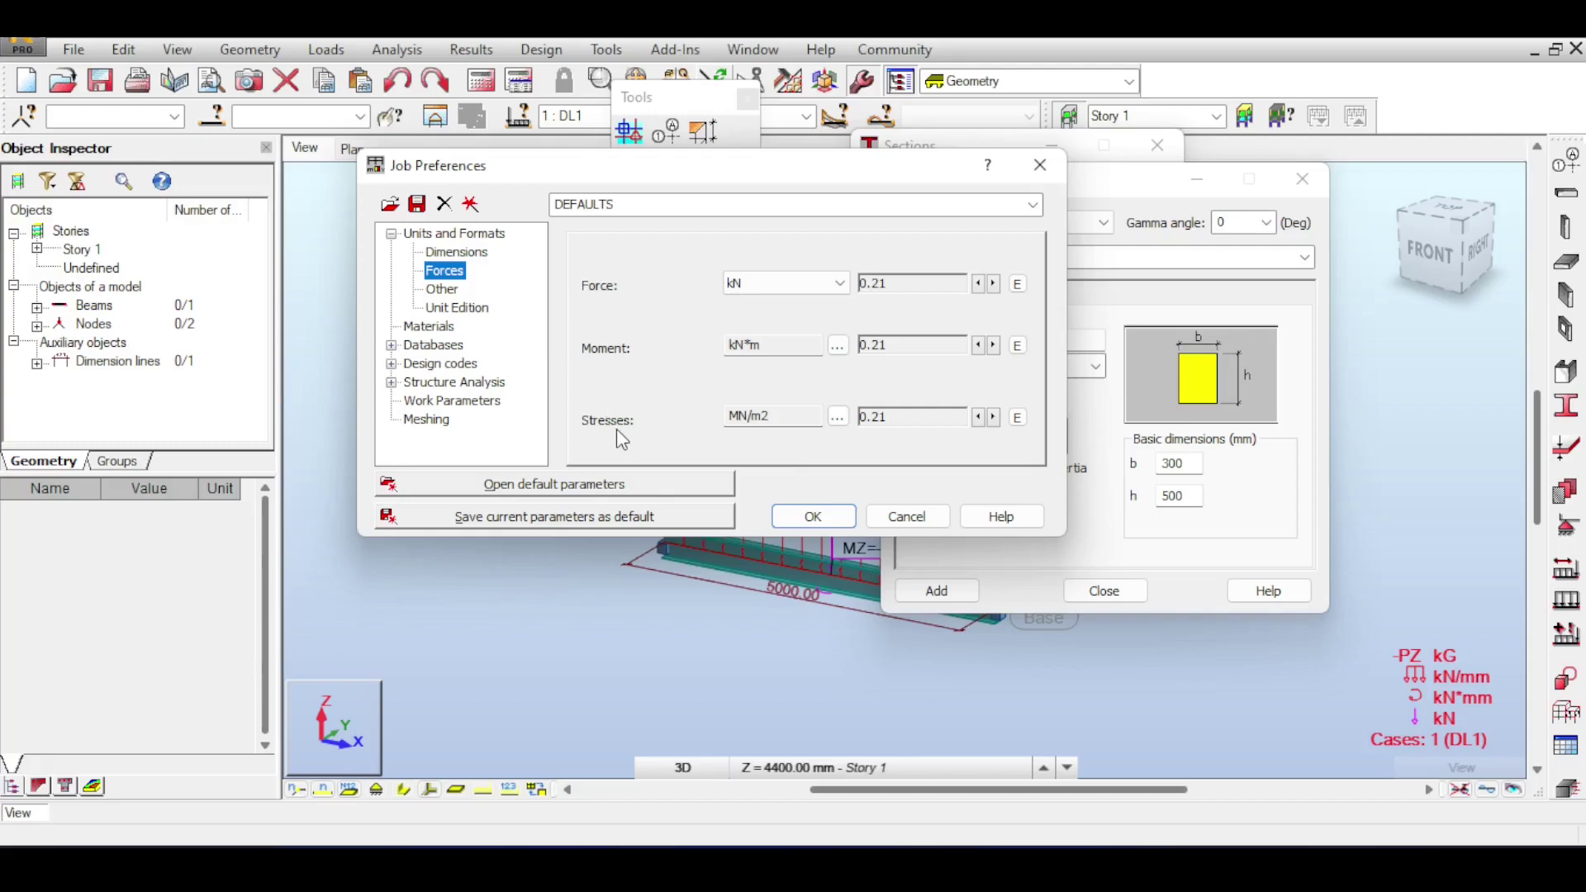
{"action": "left_click", "coordinate": [796, 285]}
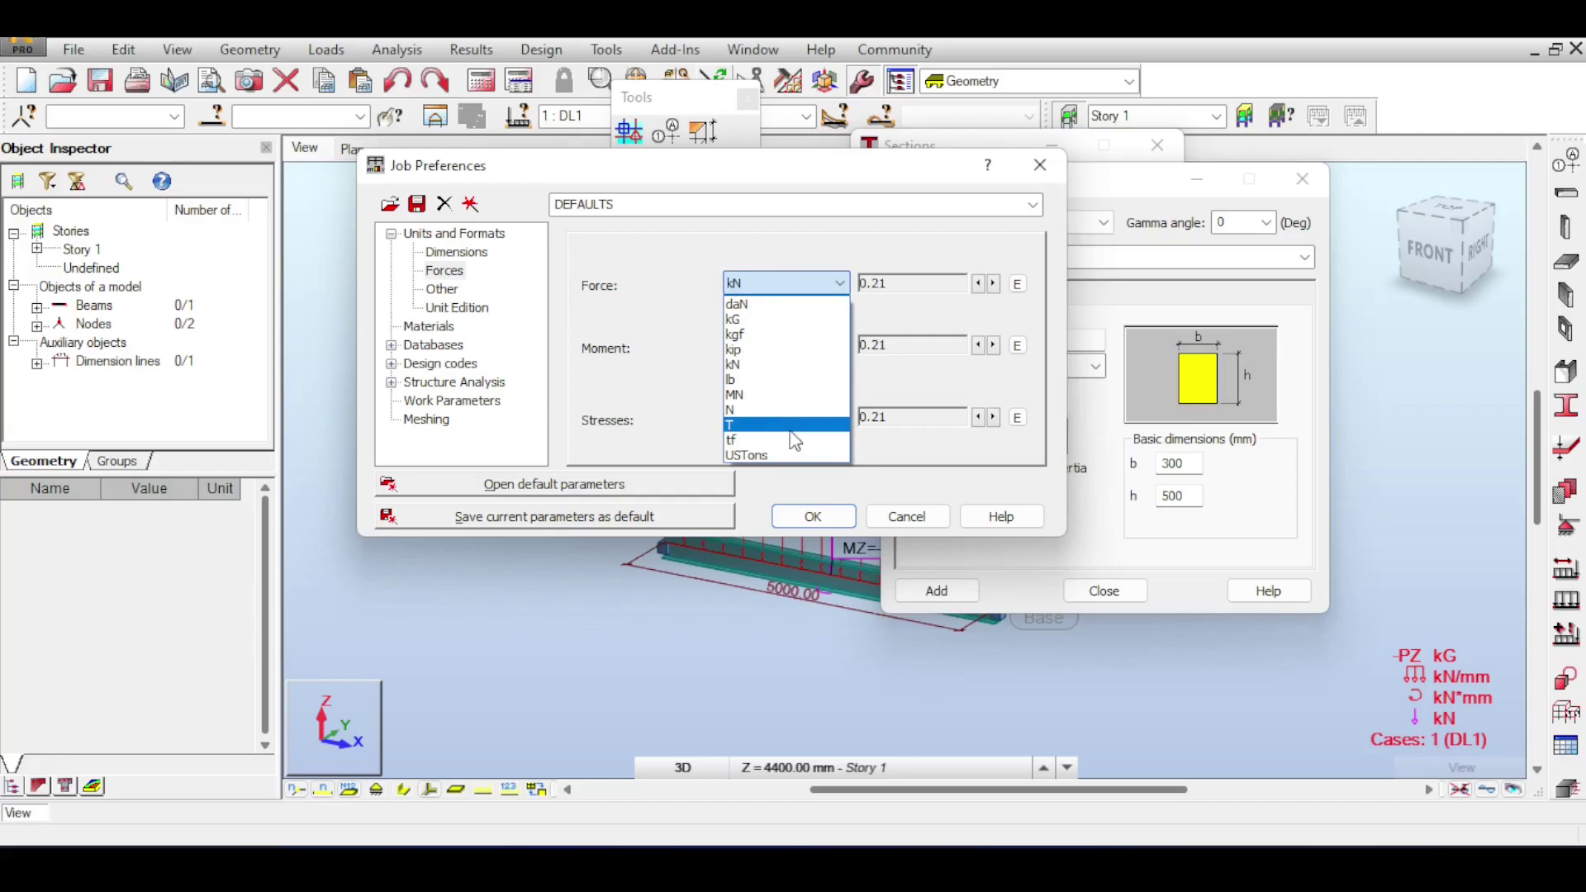
{"action": "left_click", "coordinate": [622, 354]}
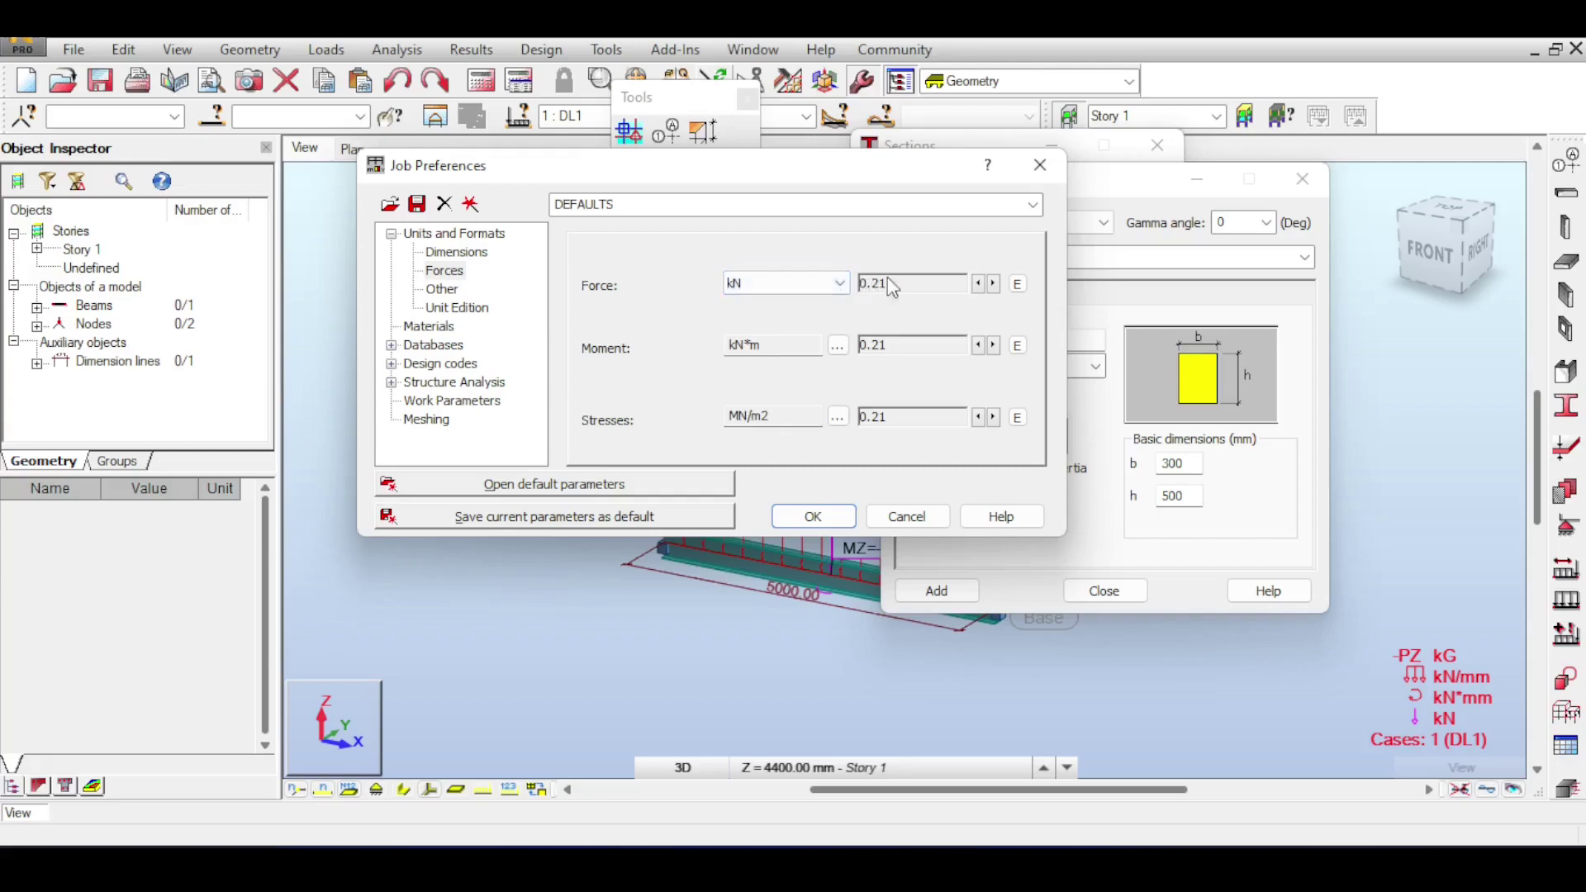
{"action": "left_click", "coordinate": [1020, 285]}
{"action": "left_click", "coordinate": [1019, 284]}
{"action": "left_click_drag", "start_coordinate": [816, 181], "coordinate": [462, 56]}
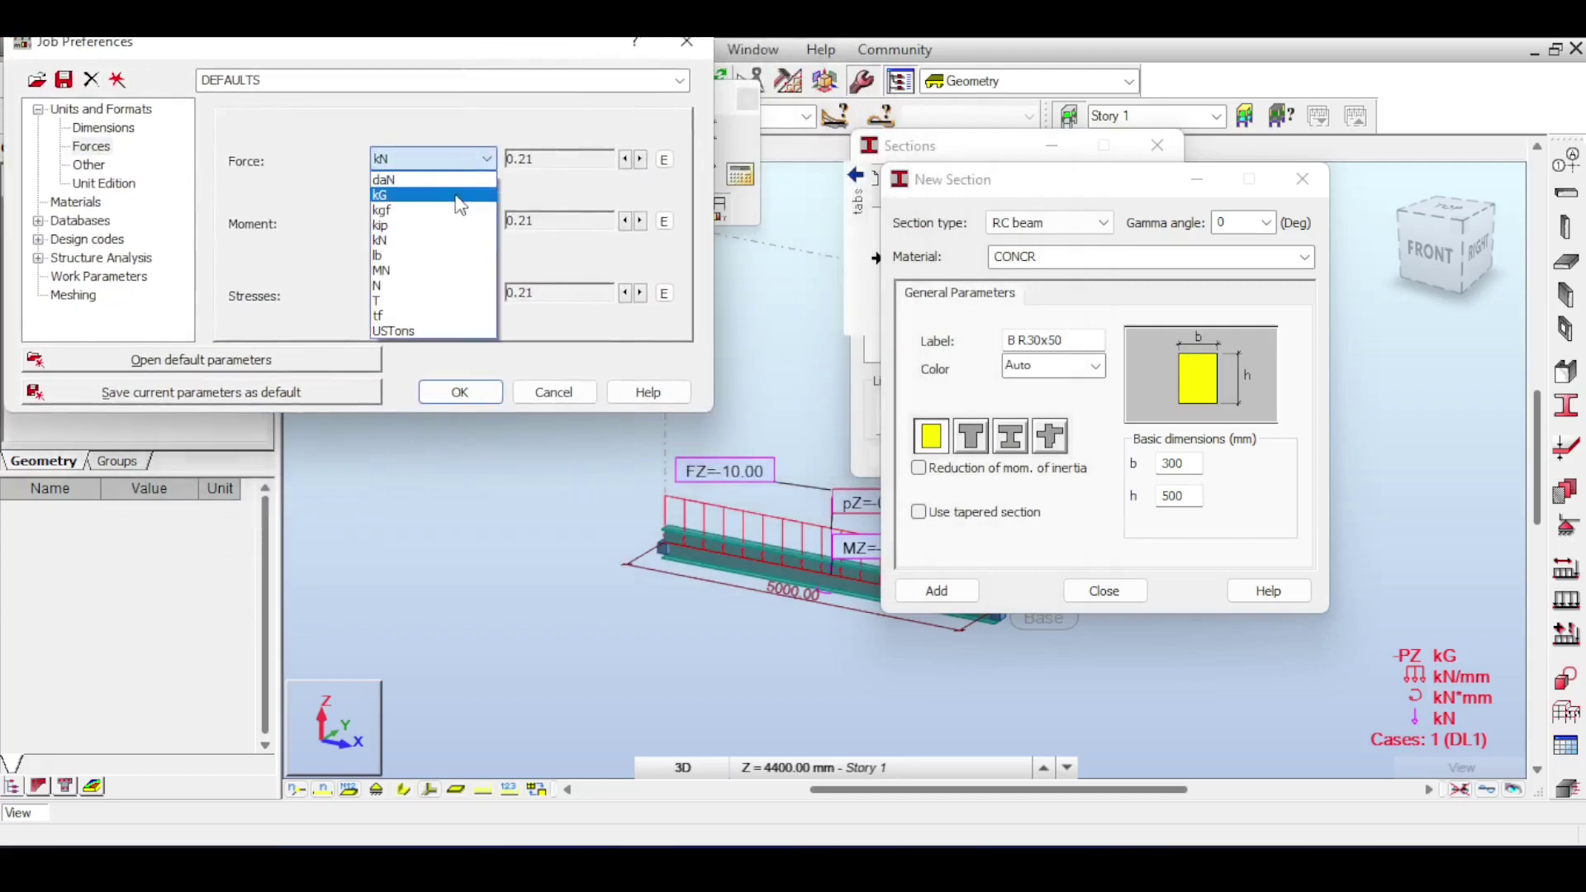
{"action": "left_click", "coordinate": [435, 287]}
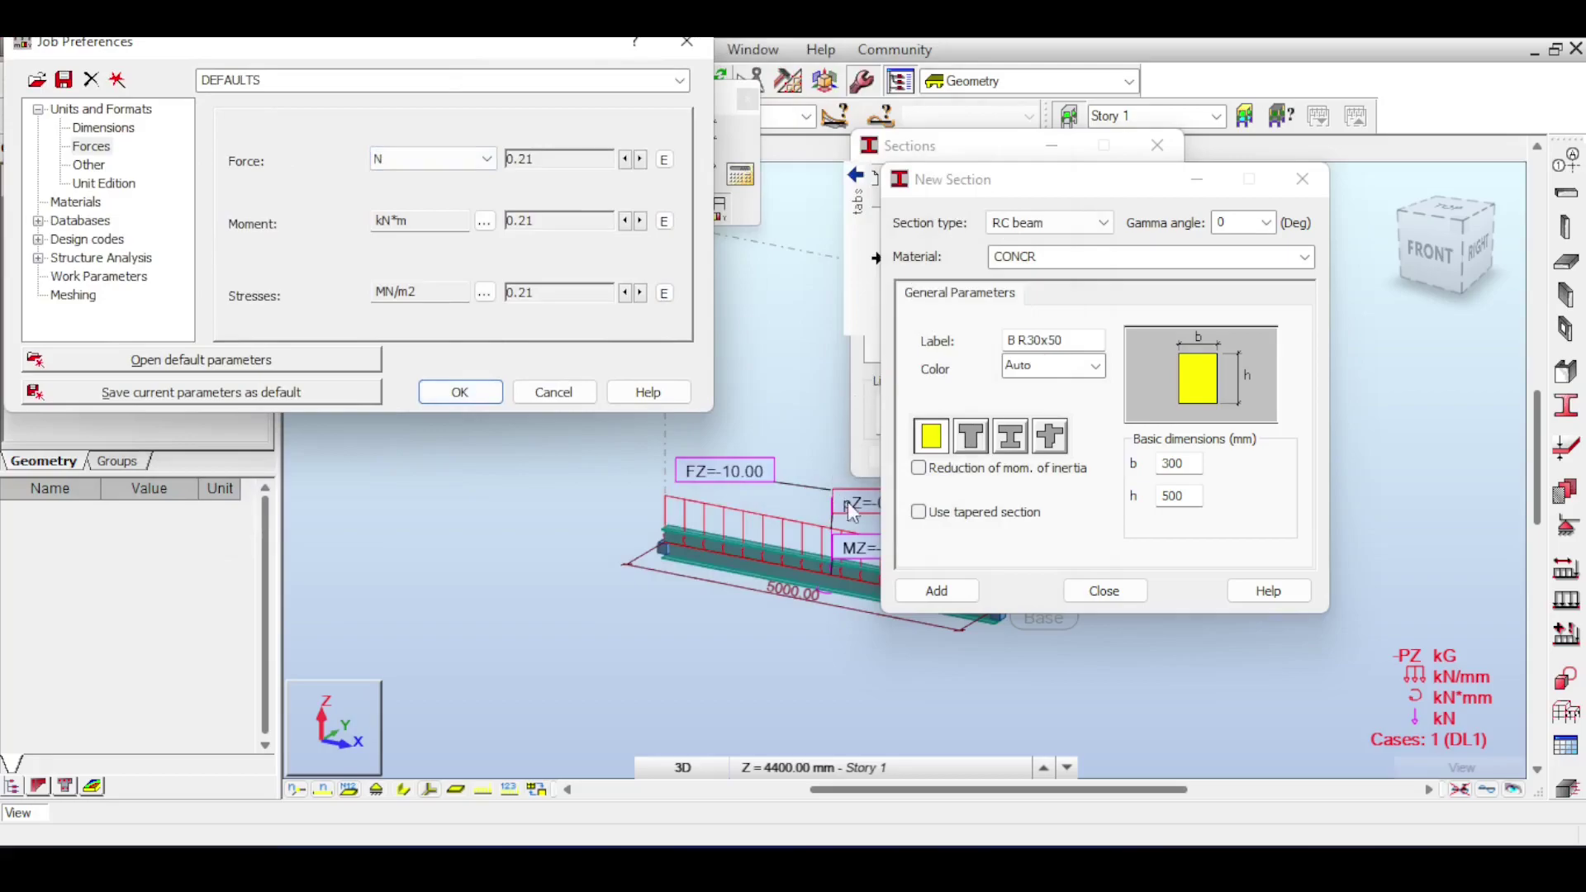
{"action": "left_click", "coordinate": [484, 398]}
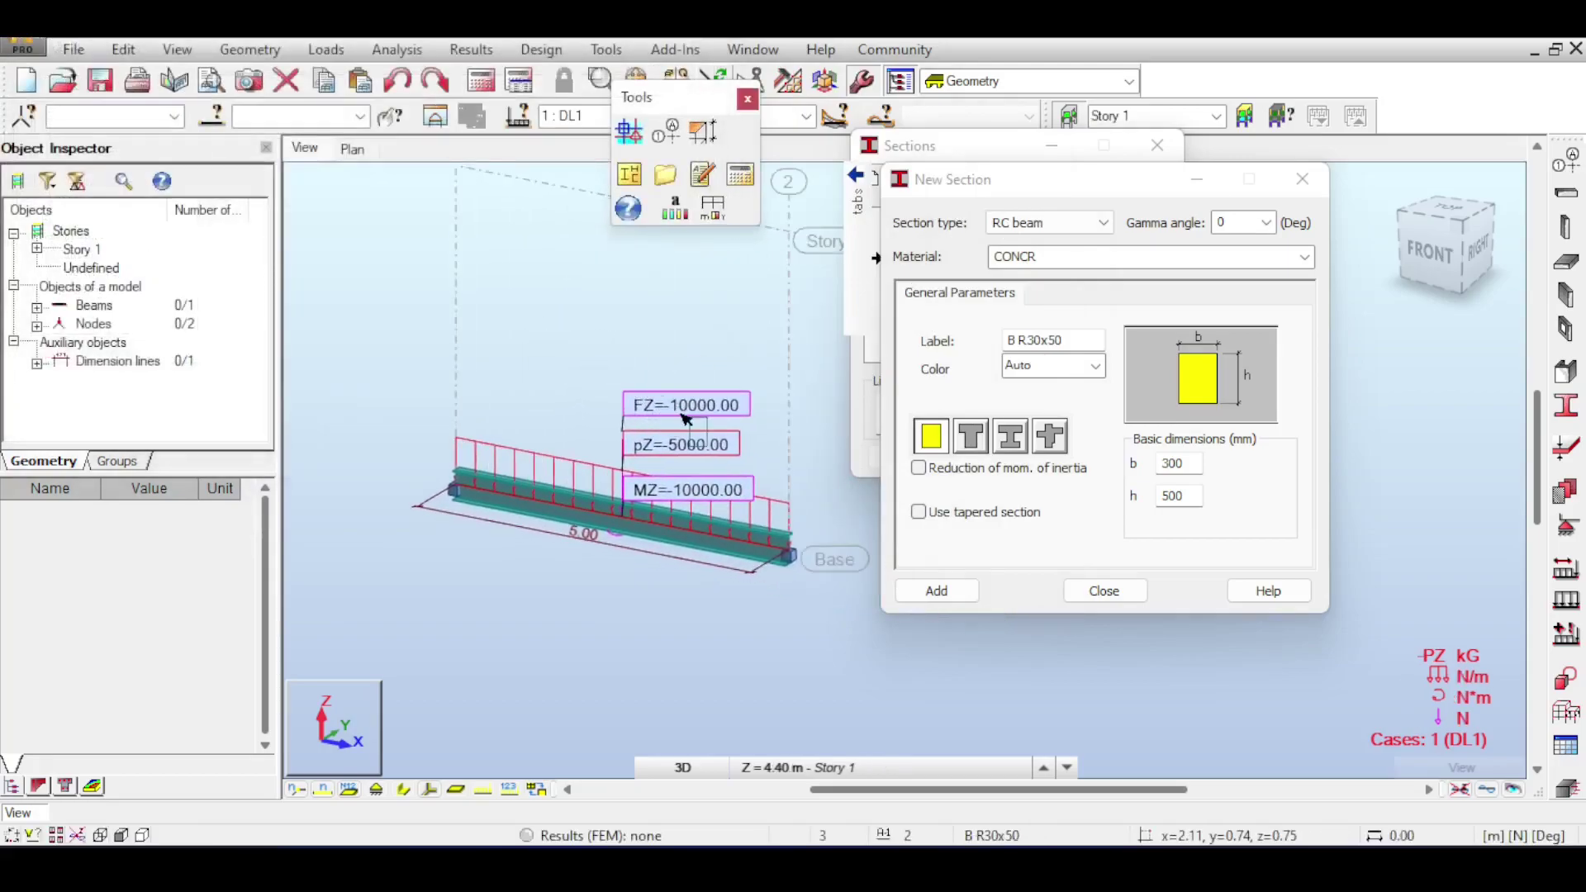
Set the Force unit to kN in Job Preferences and review the component units of Moment and Stresses
{"action": "scroll", "coordinate": [704, 437], "scroll_direction": "up", "scroll_amount": 2}
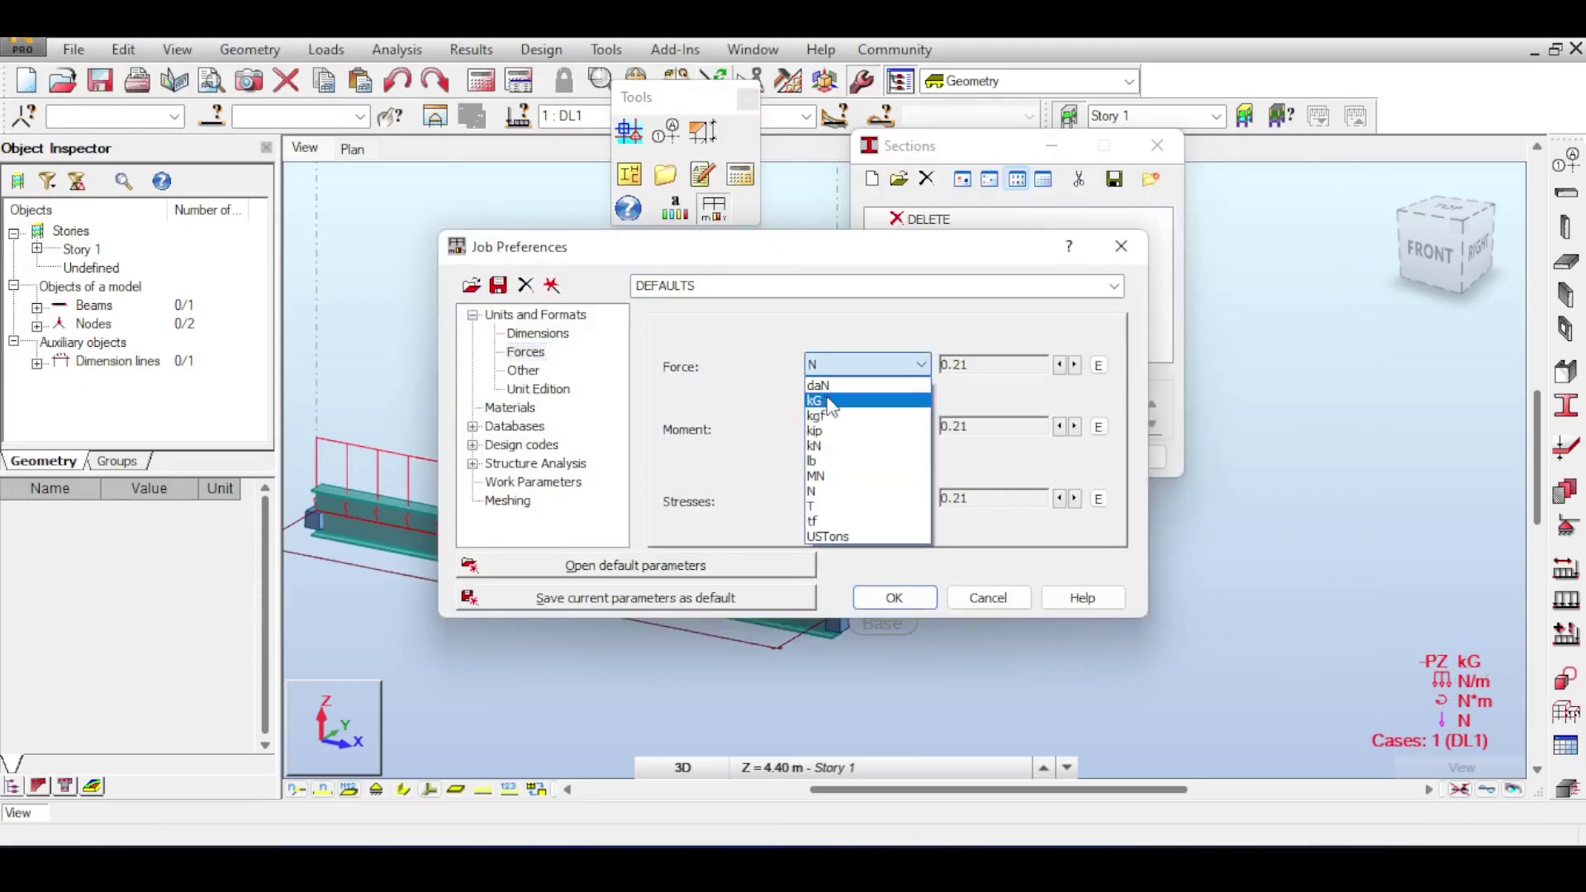
{"action": "left_click", "coordinate": [841, 454]}
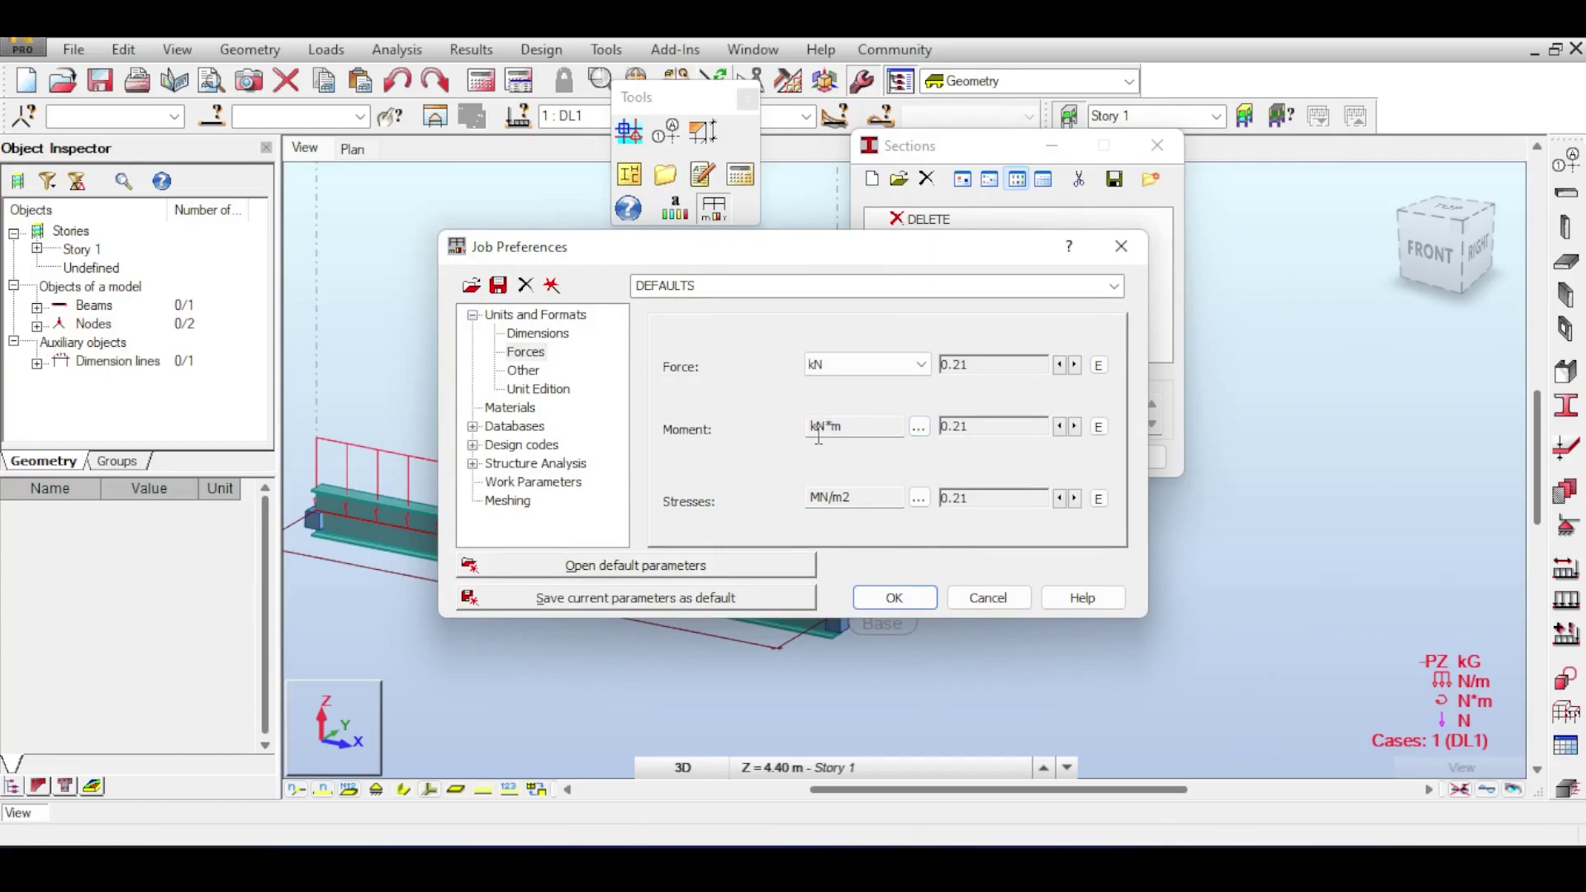
{"action": "left_click", "coordinate": [918, 427]}
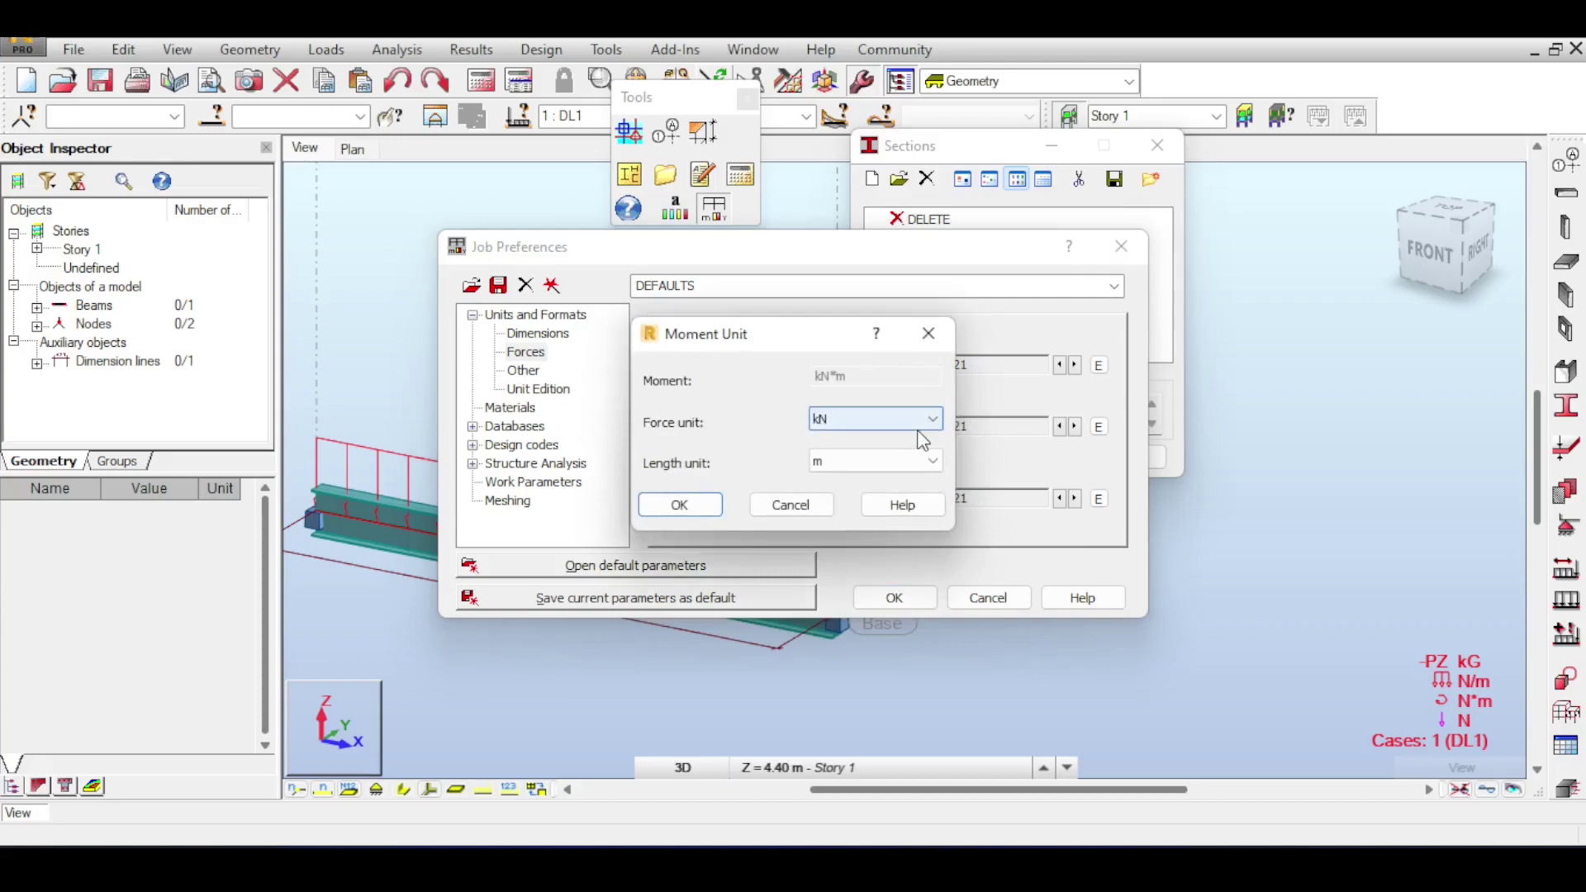
{"action": "left_click", "coordinate": [875, 461]}
{"action": "left_click", "coordinate": [838, 516]}
{"action": "key", "text": "Return"}
{"action": "left_click", "coordinate": [920, 497]}
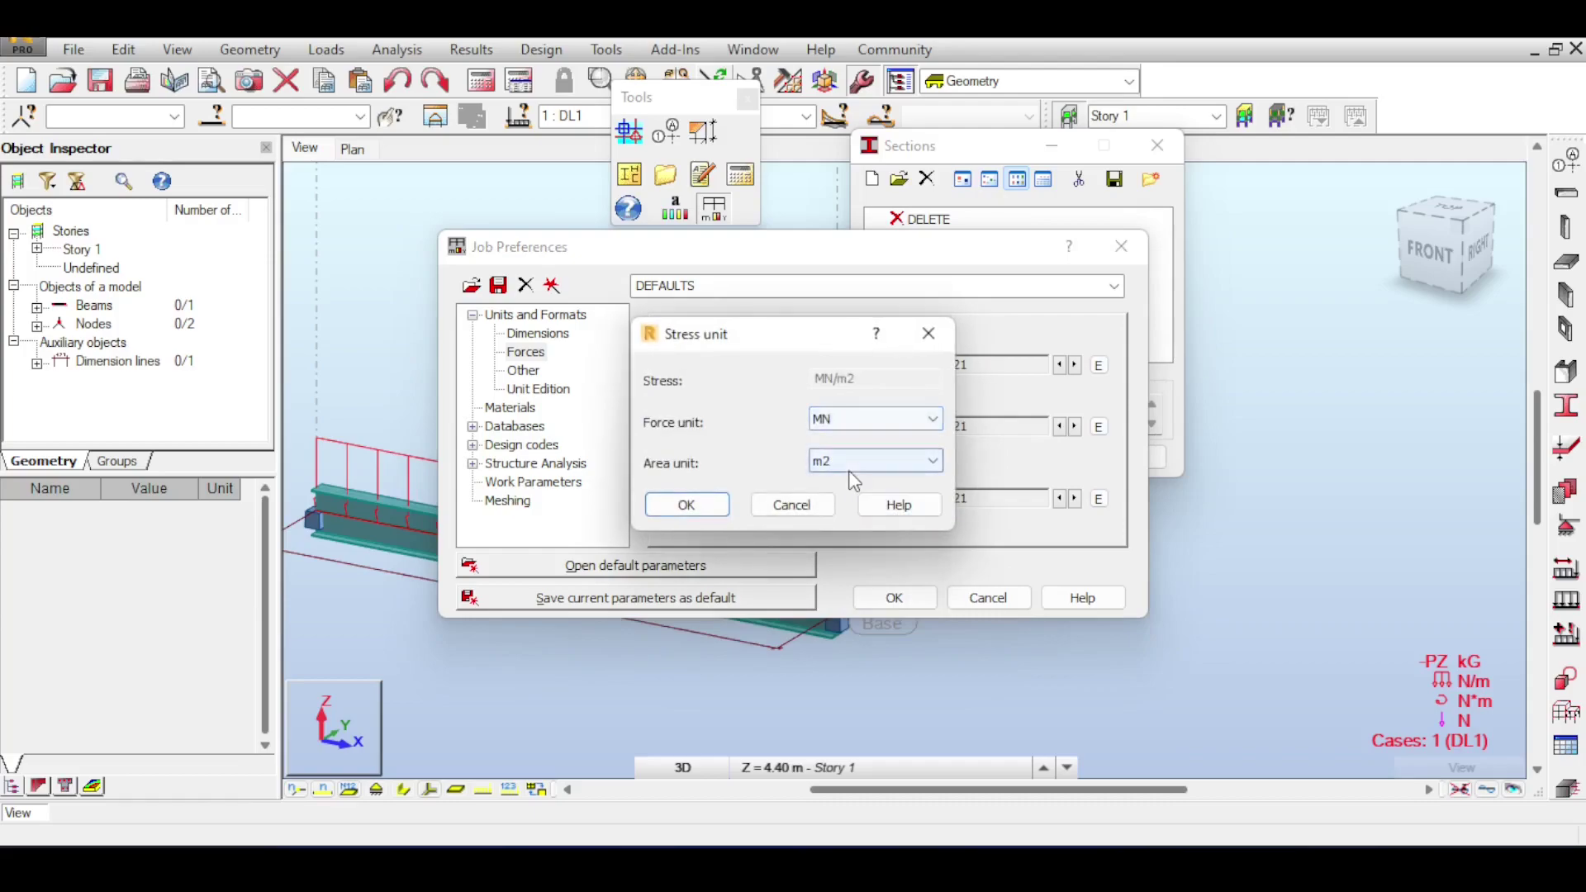
{"action": "left_click", "coordinate": [805, 509]}
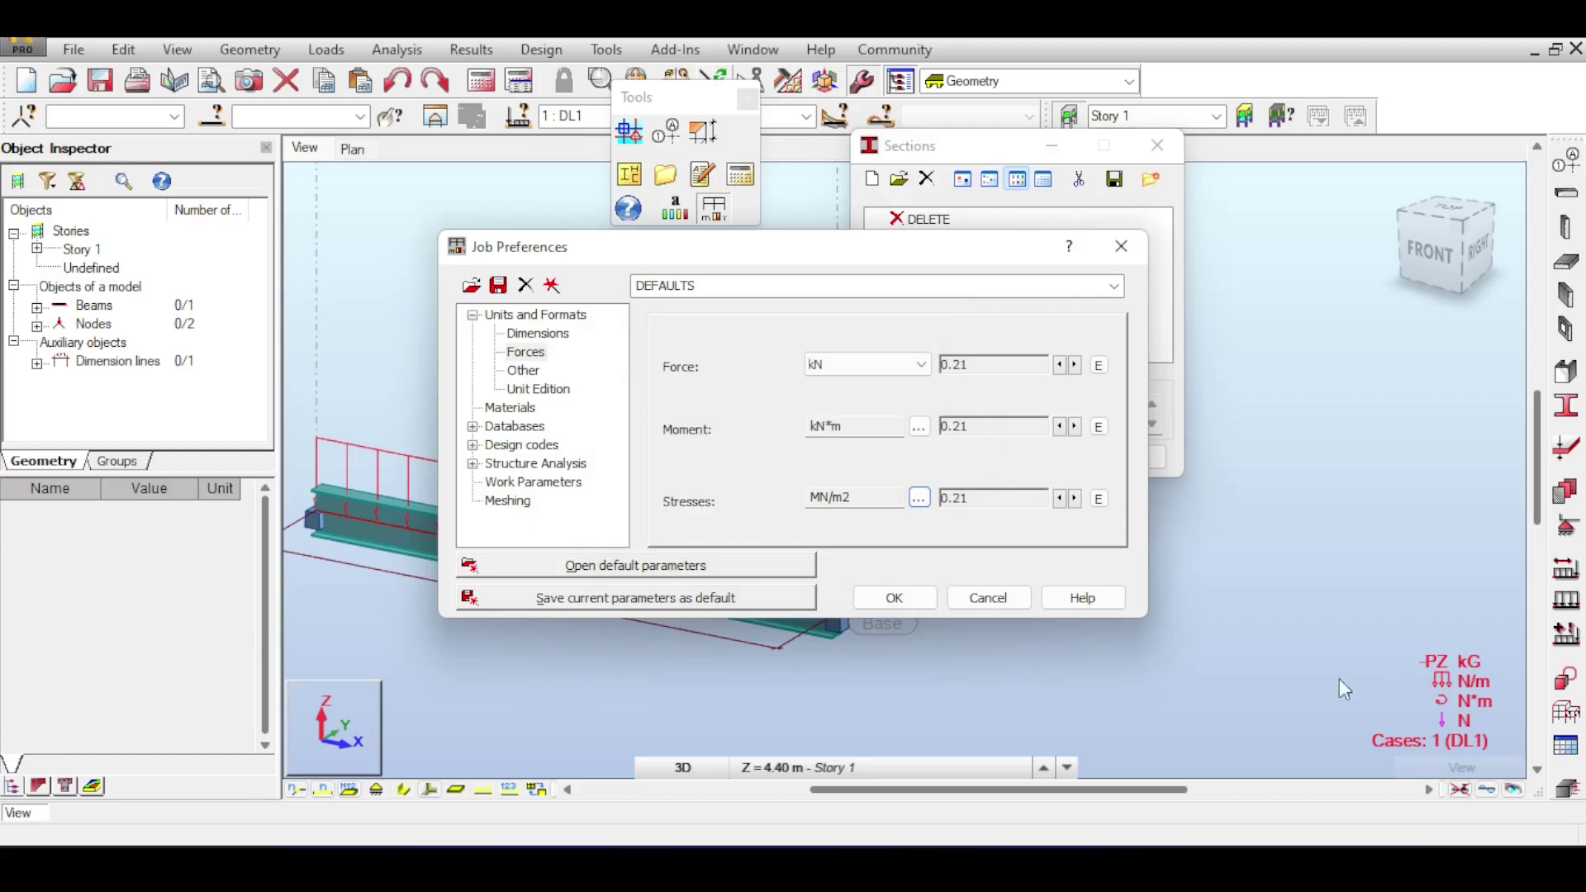
Examine the Other unit preferences, checking the choices for angle/rotation, temperature and weight
{"action": "left_click", "coordinate": [524, 370]}
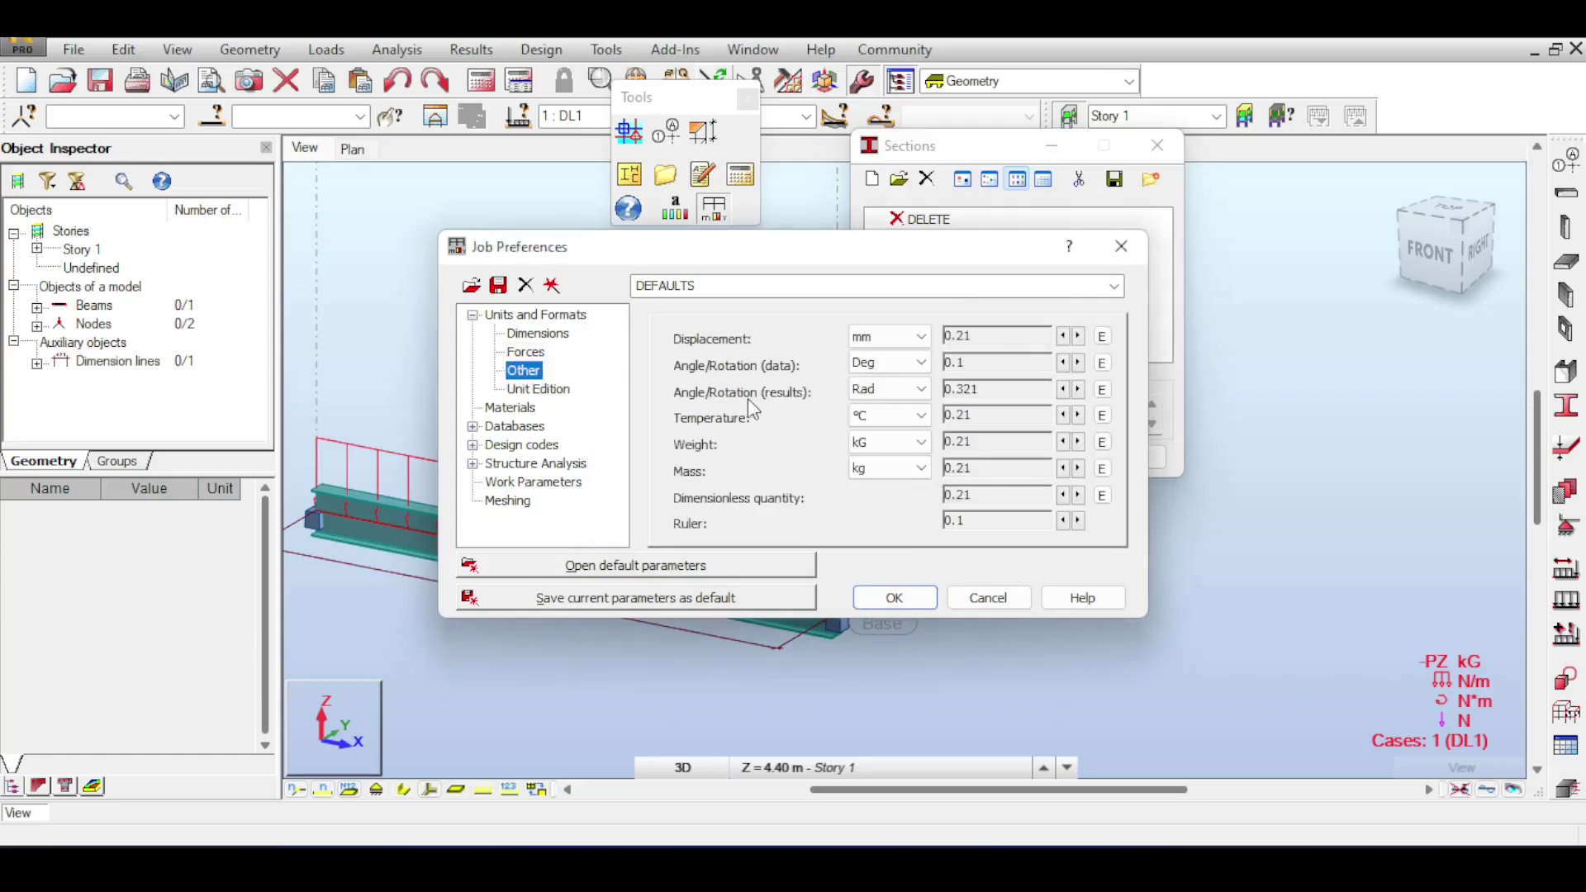
{"action": "left_click", "coordinate": [890, 442]}
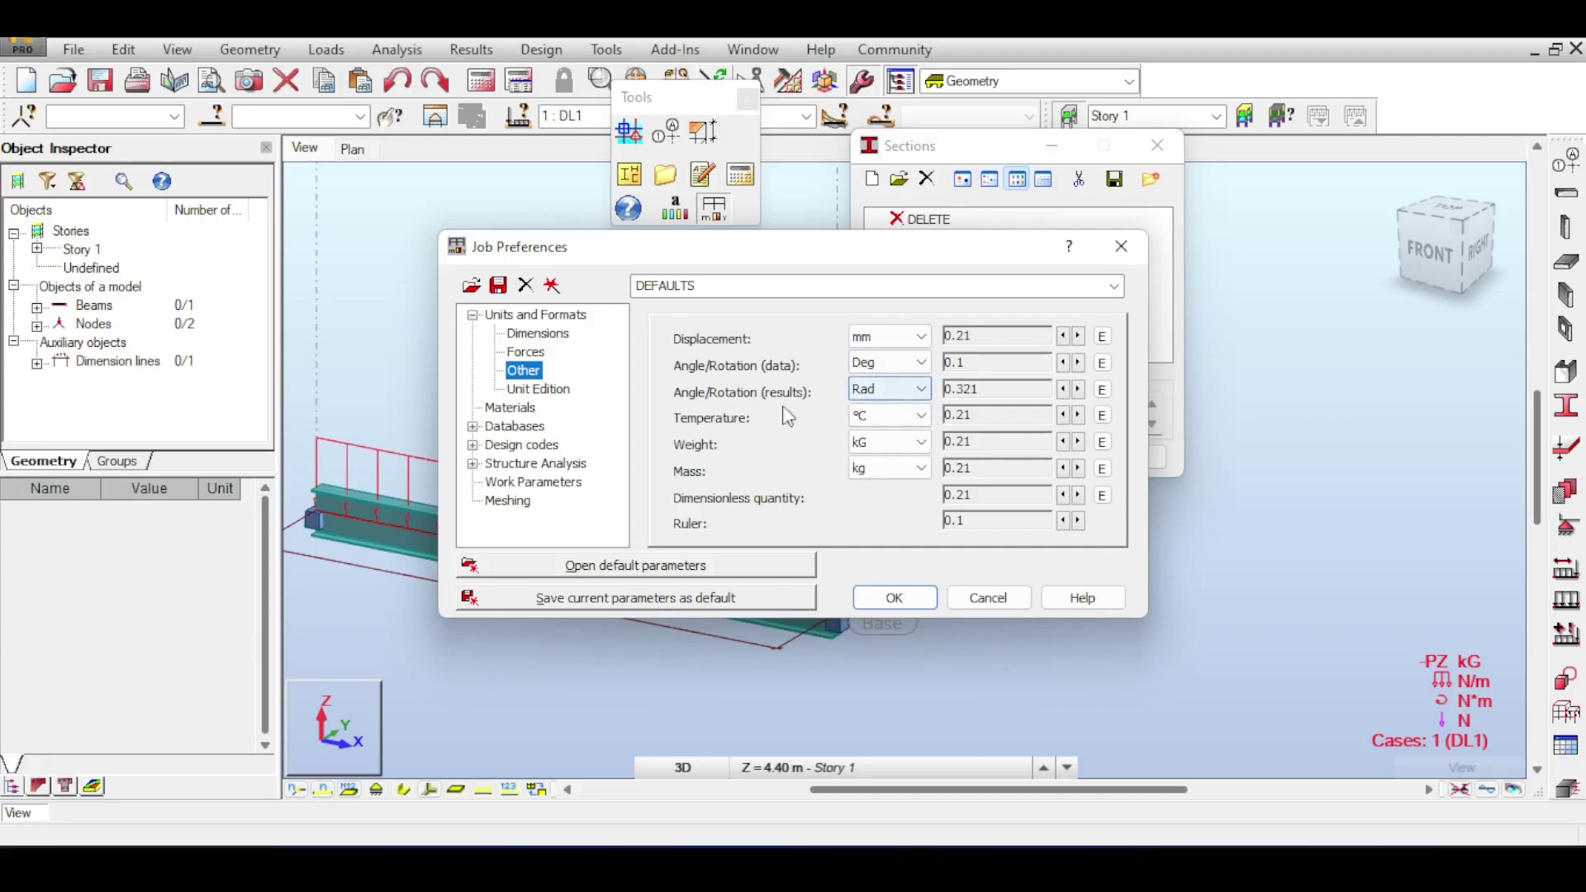
{"action": "left_click", "coordinate": [889, 362]}
{"action": "left_click", "coordinate": [883, 378]}
{"action": "left_click", "coordinate": [883, 403]}
{"action": "left_click", "coordinate": [798, 393]}
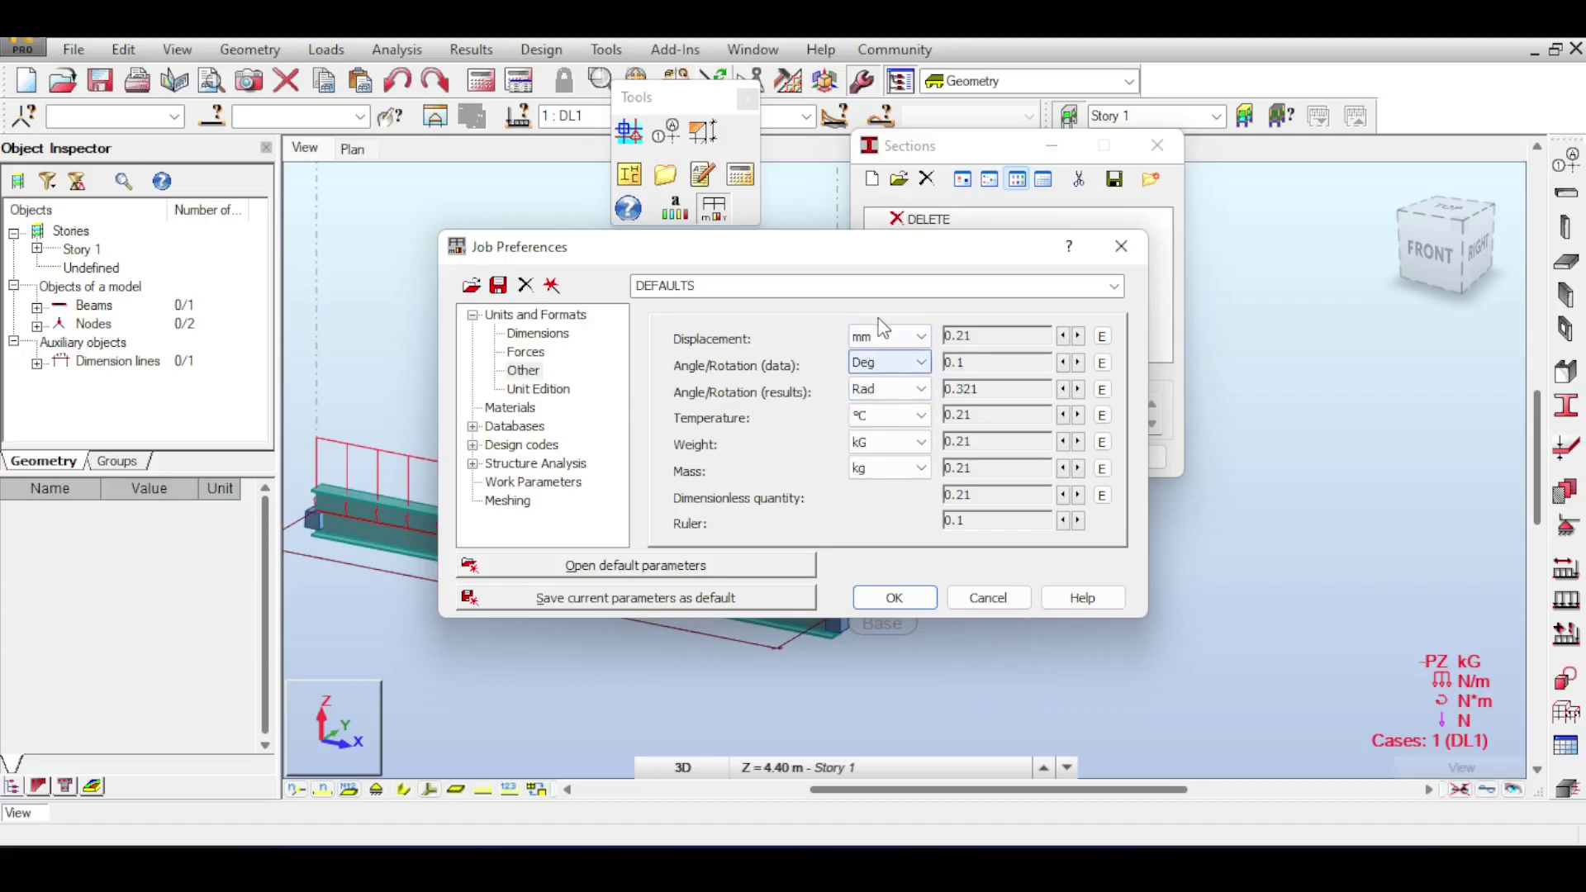
{"action": "left_click", "coordinate": [925, 419]}
{"action": "left_click", "coordinate": [925, 422]}
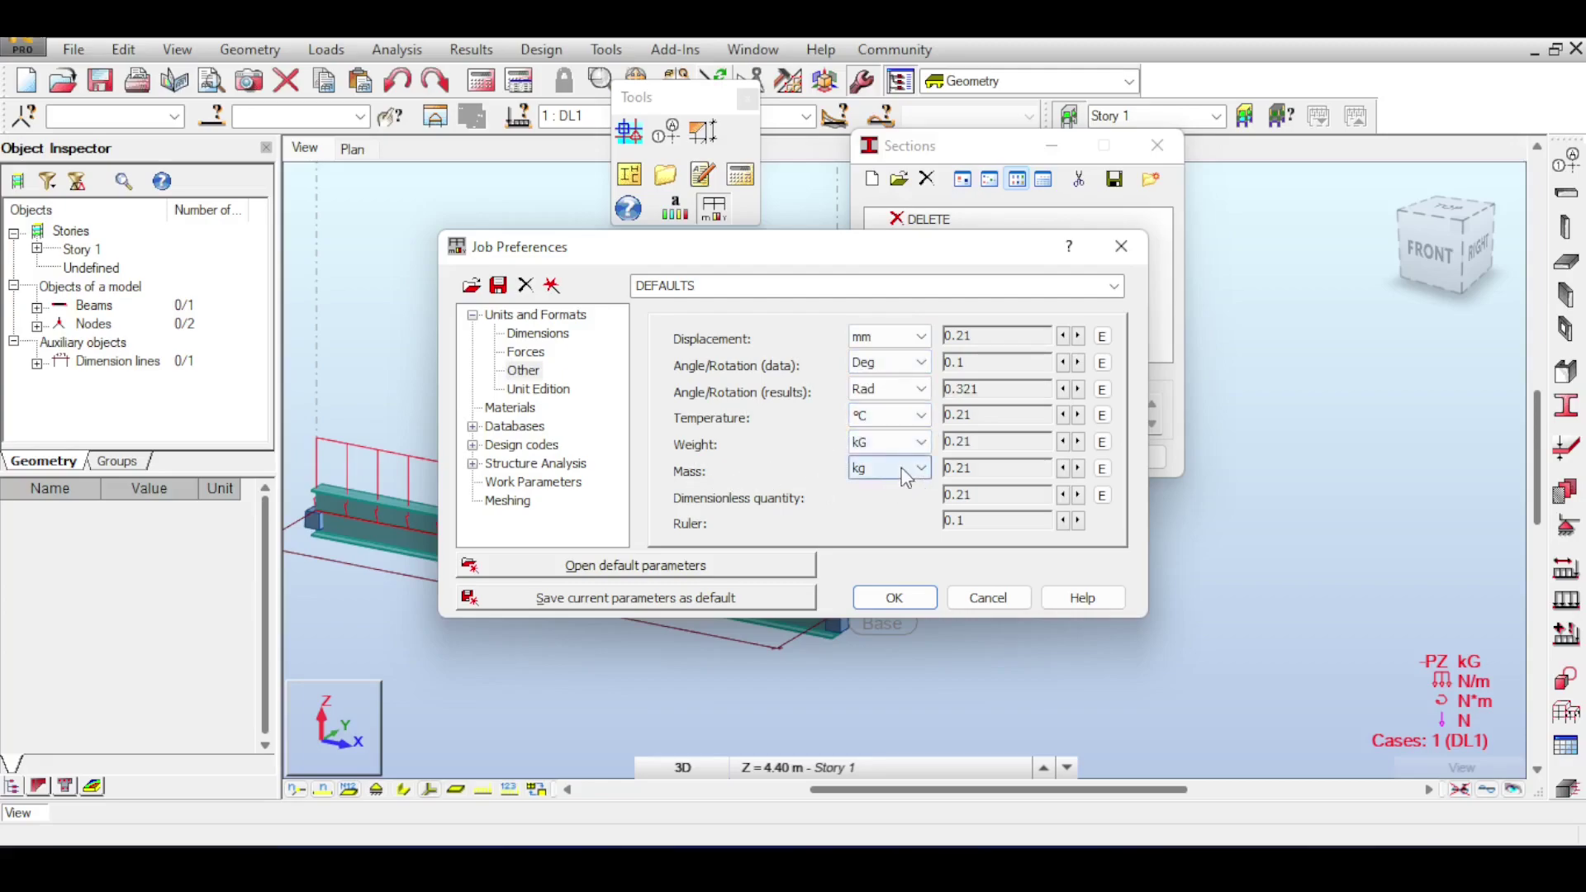
{"action": "left_click", "coordinate": [878, 444]}
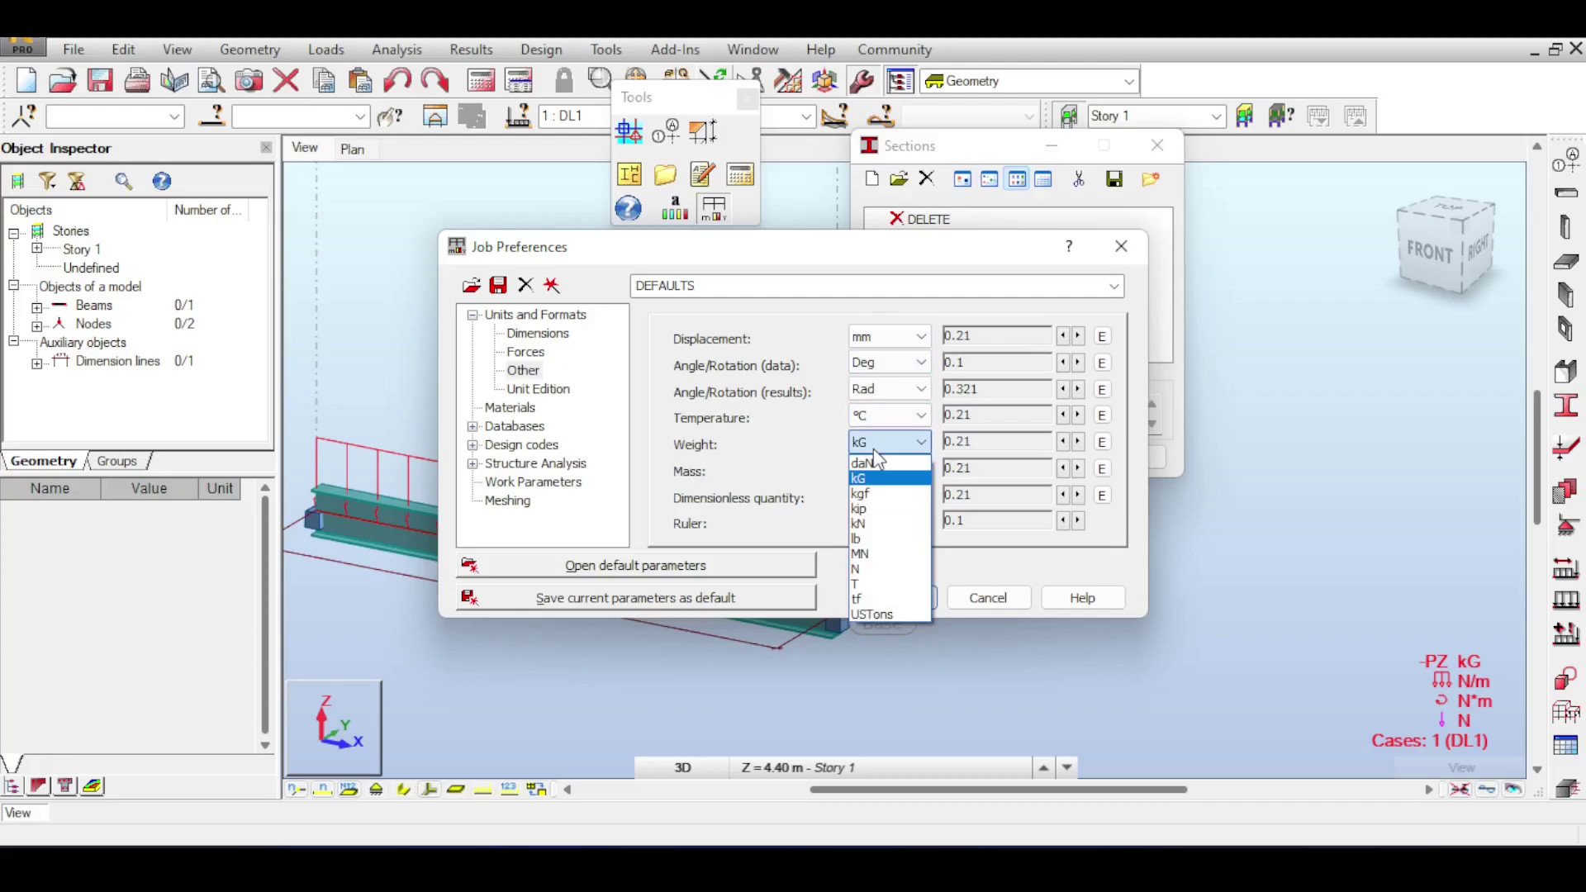
{"action": "left_click", "coordinate": [876, 448]}
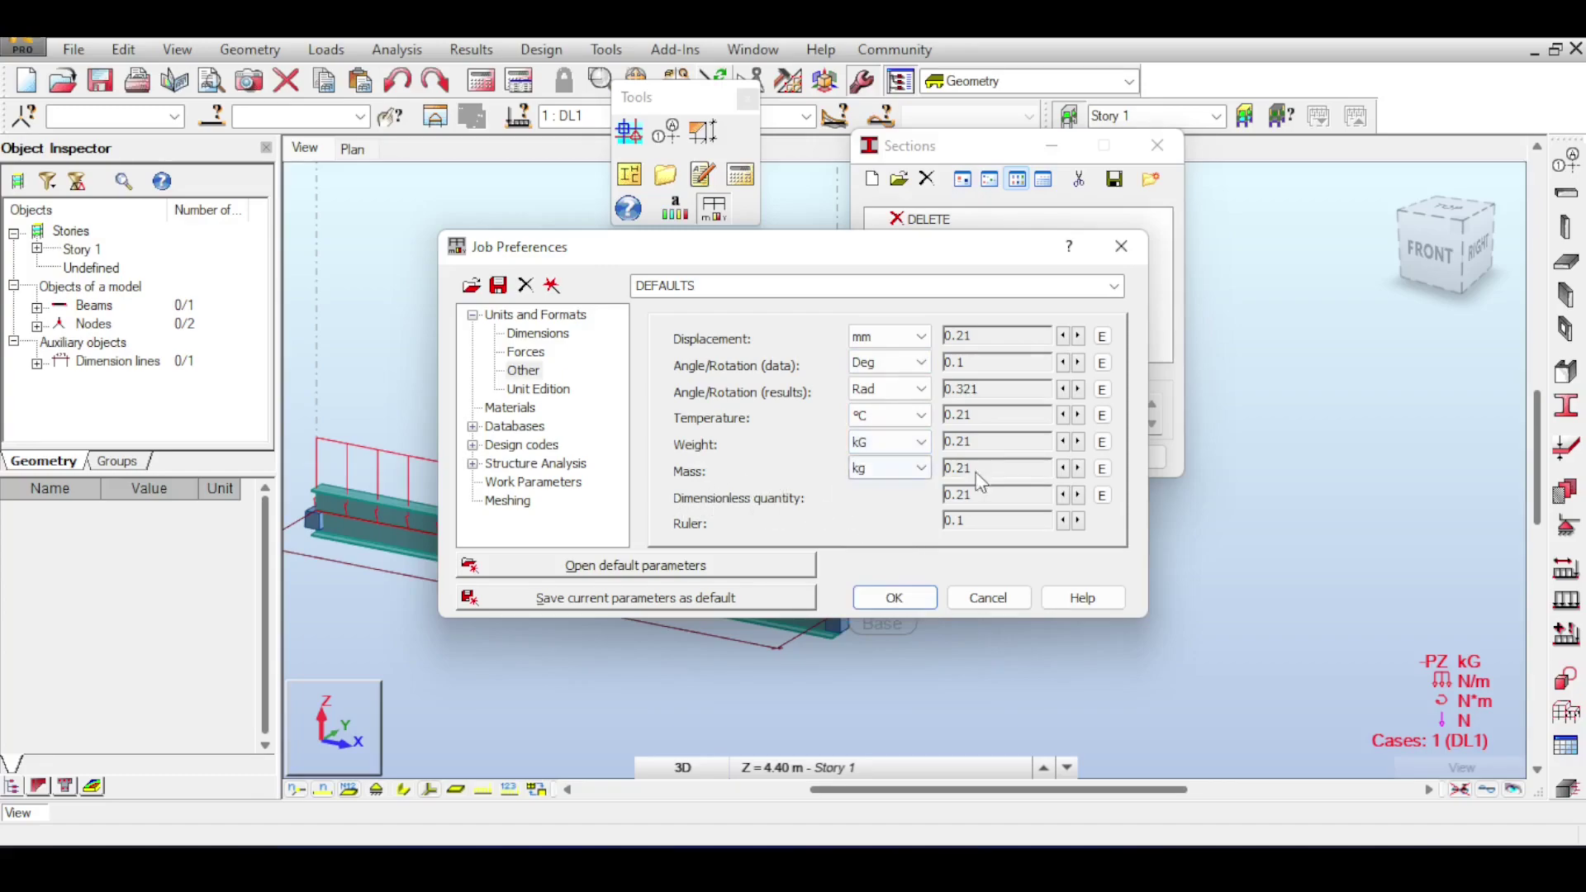
Look up the conversion coefficient of the kG force unit in the Unit Edition preferences
{"action": "left_click", "coordinate": [546, 390]}
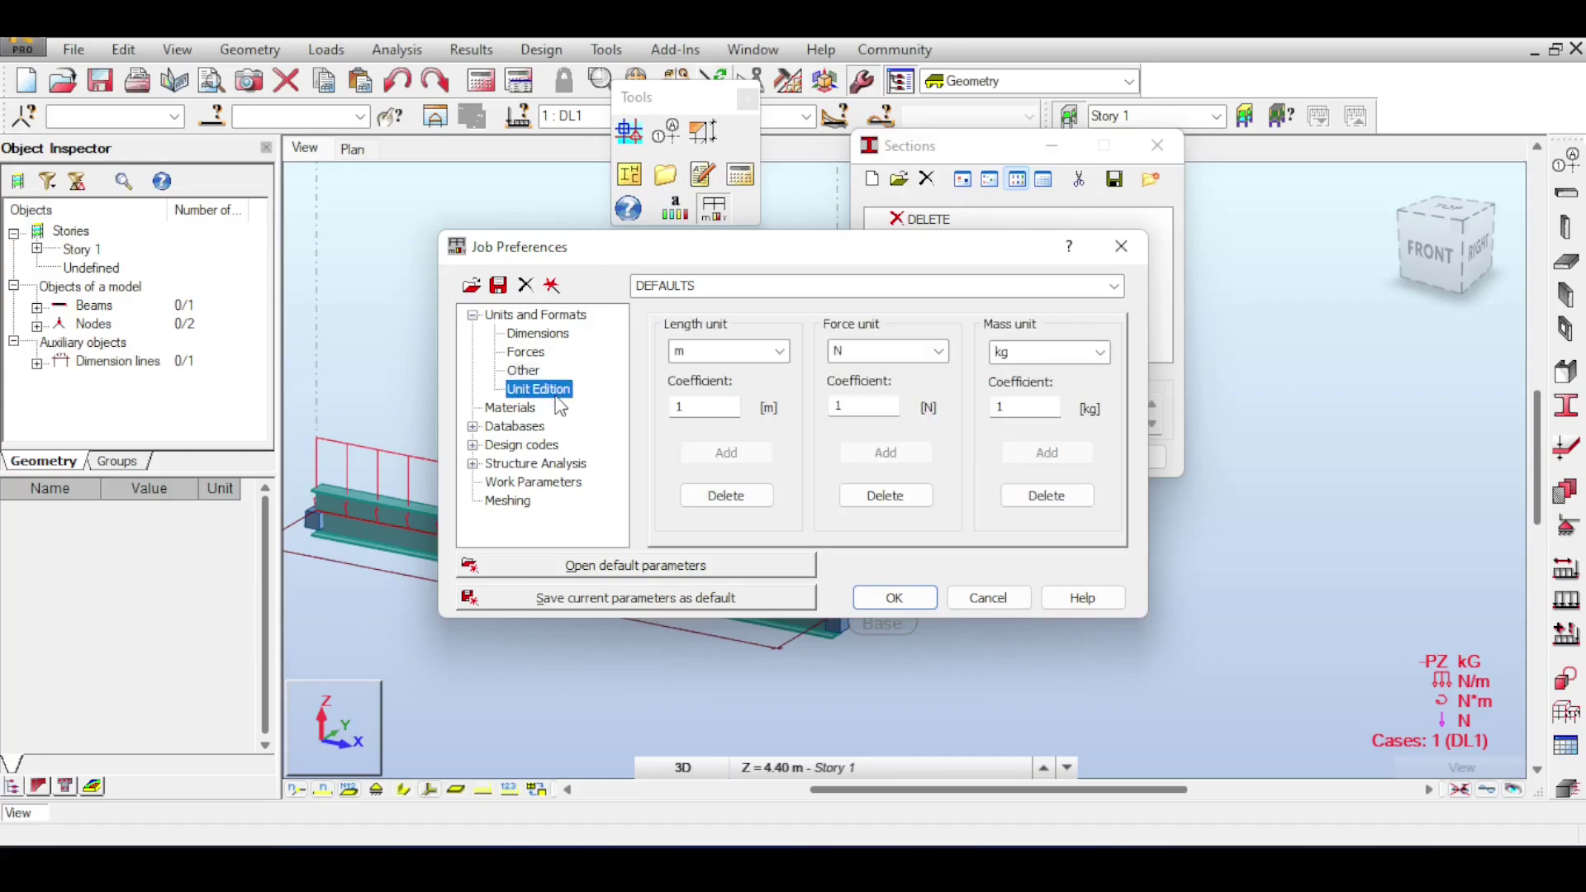
{"action": "left_click", "coordinate": [949, 356]}
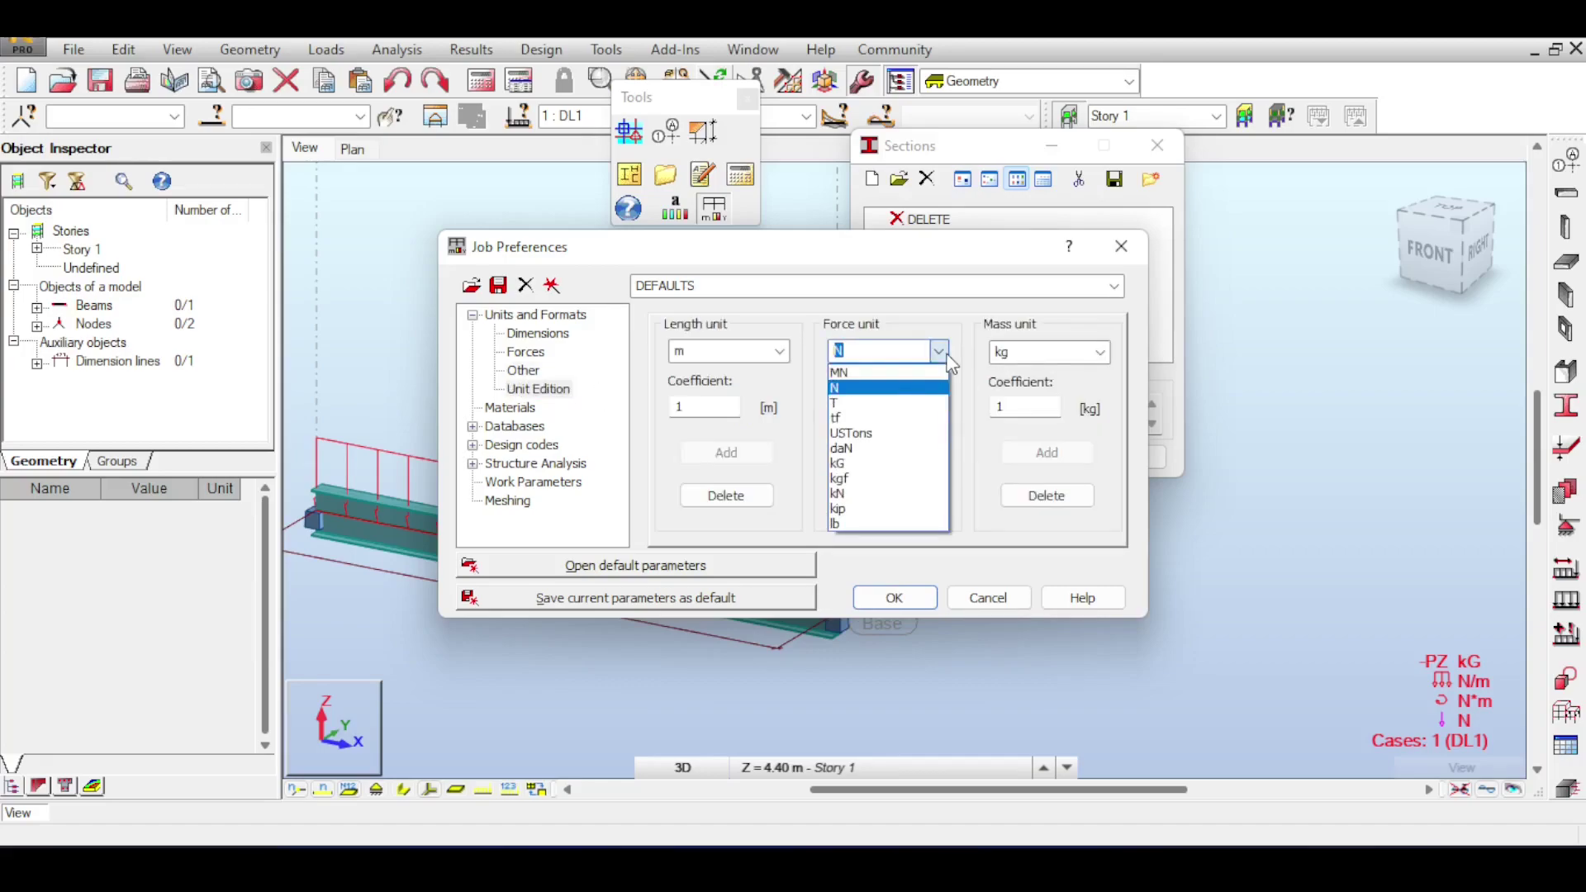
{"action": "left_click", "coordinate": [863, 465]}
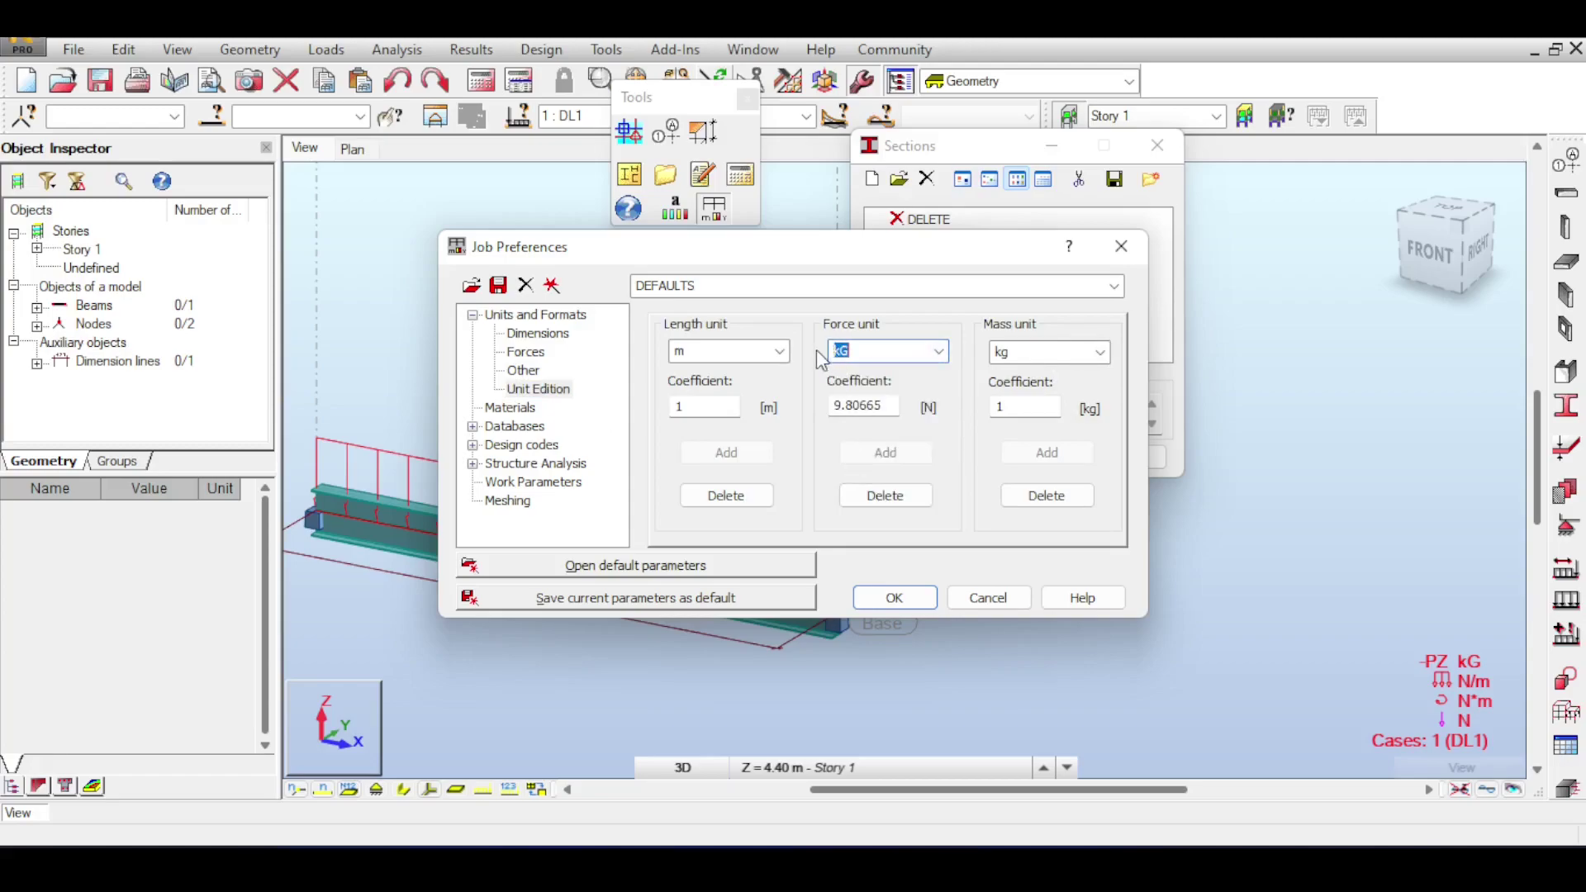
Review the Materials preferences, examining the available material standards and the steel and concrete grades of the American set
{"action": "left_click", "coordinate": [866, 408]}
{"action": "left_click", "coordinate": [543, 392]}
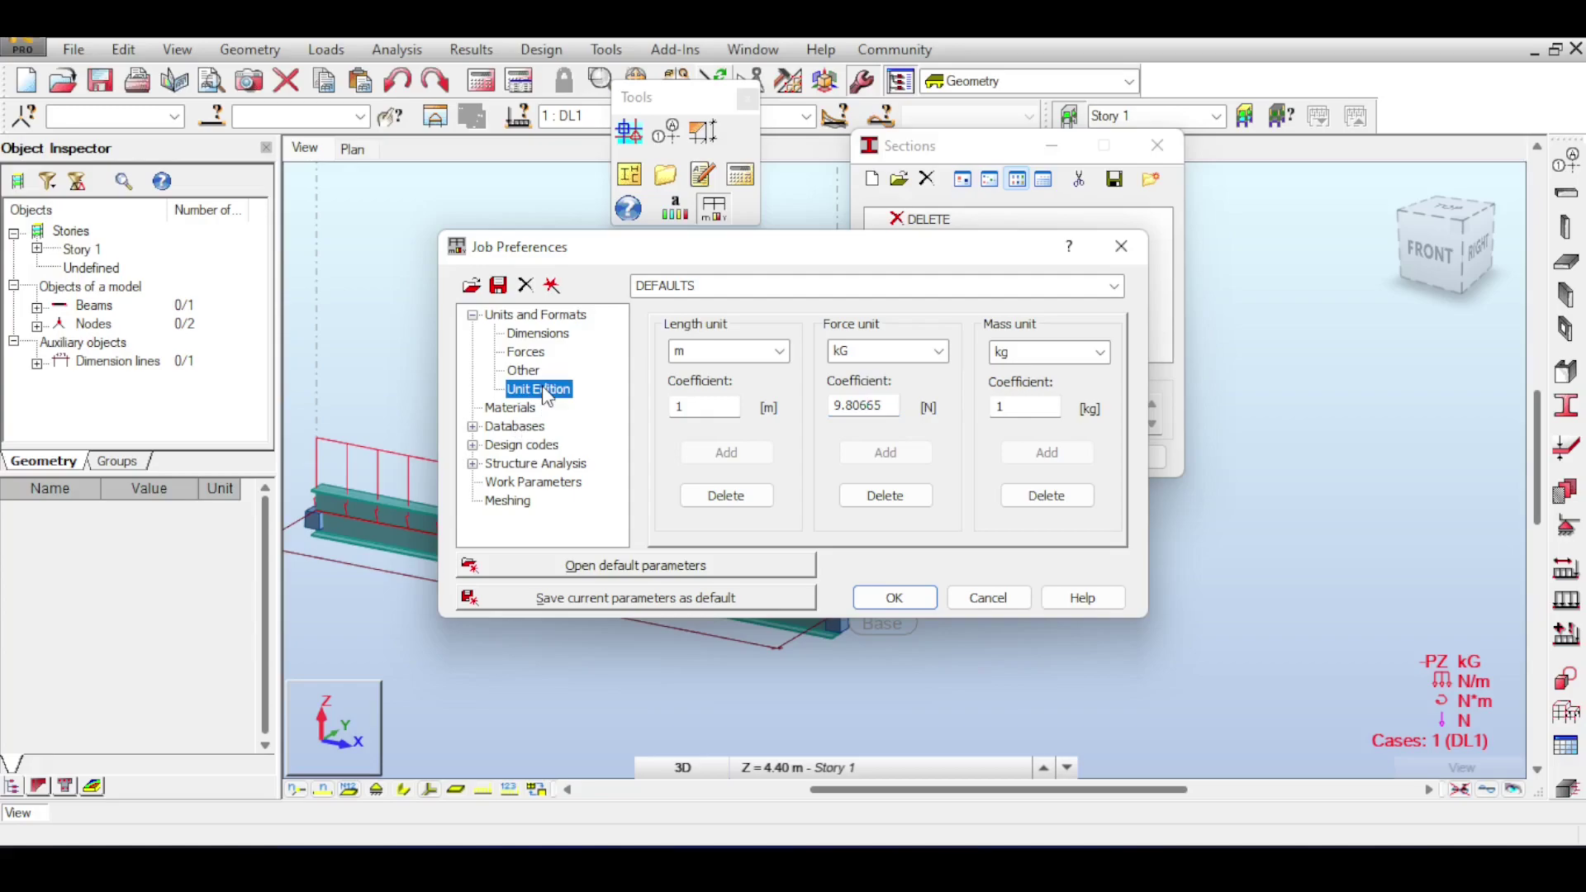
{"action": "left_click", "coordinate": [510, 408]}
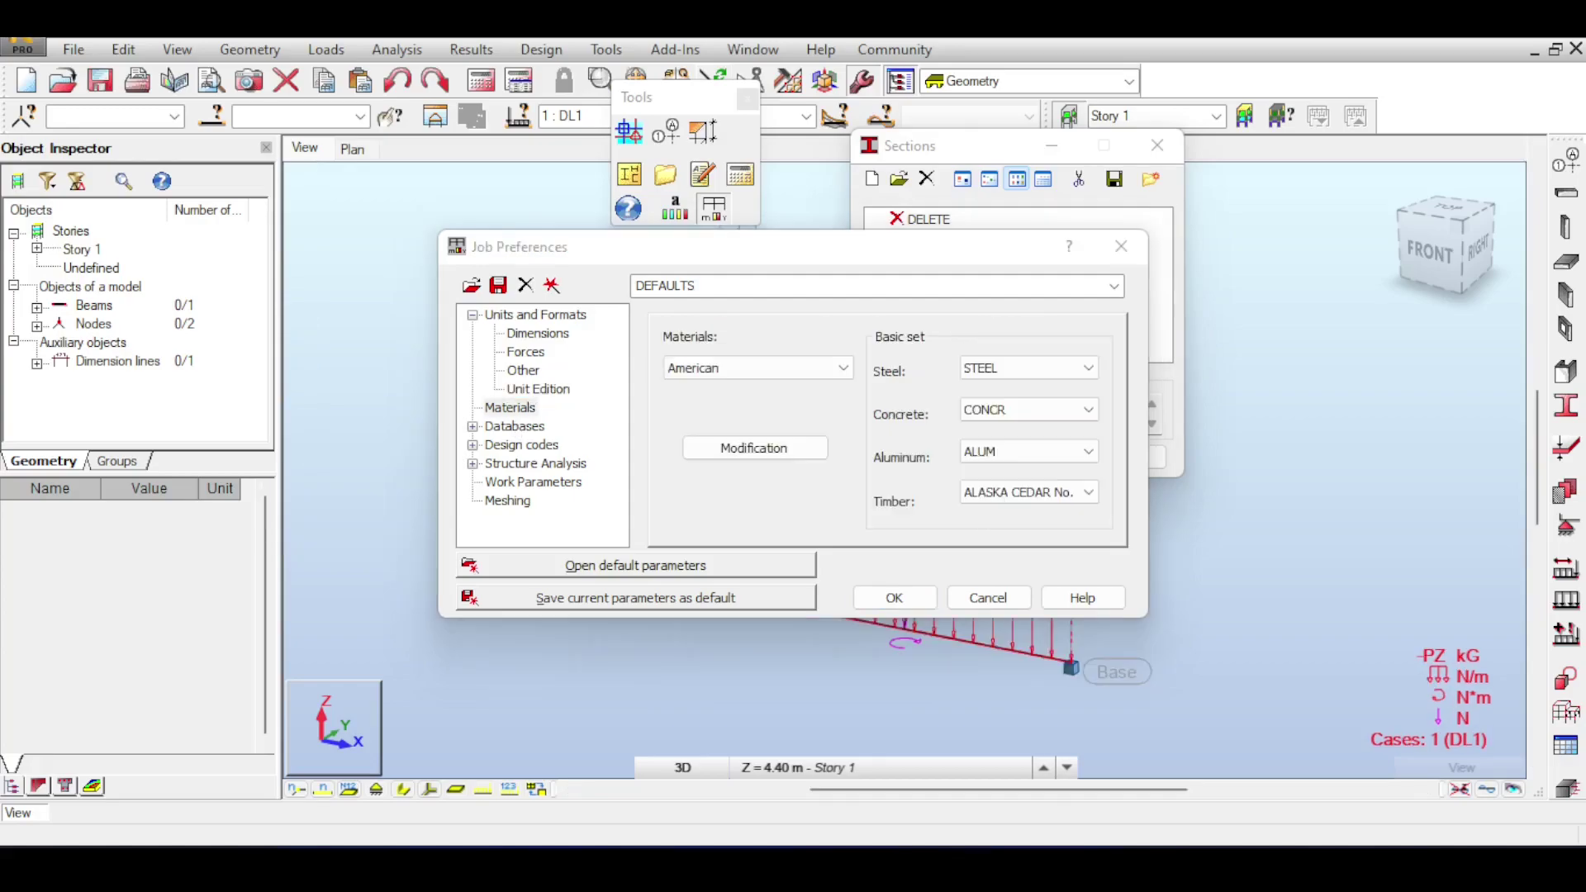
{"action": "left_click", "coordinate": [544, 413]}
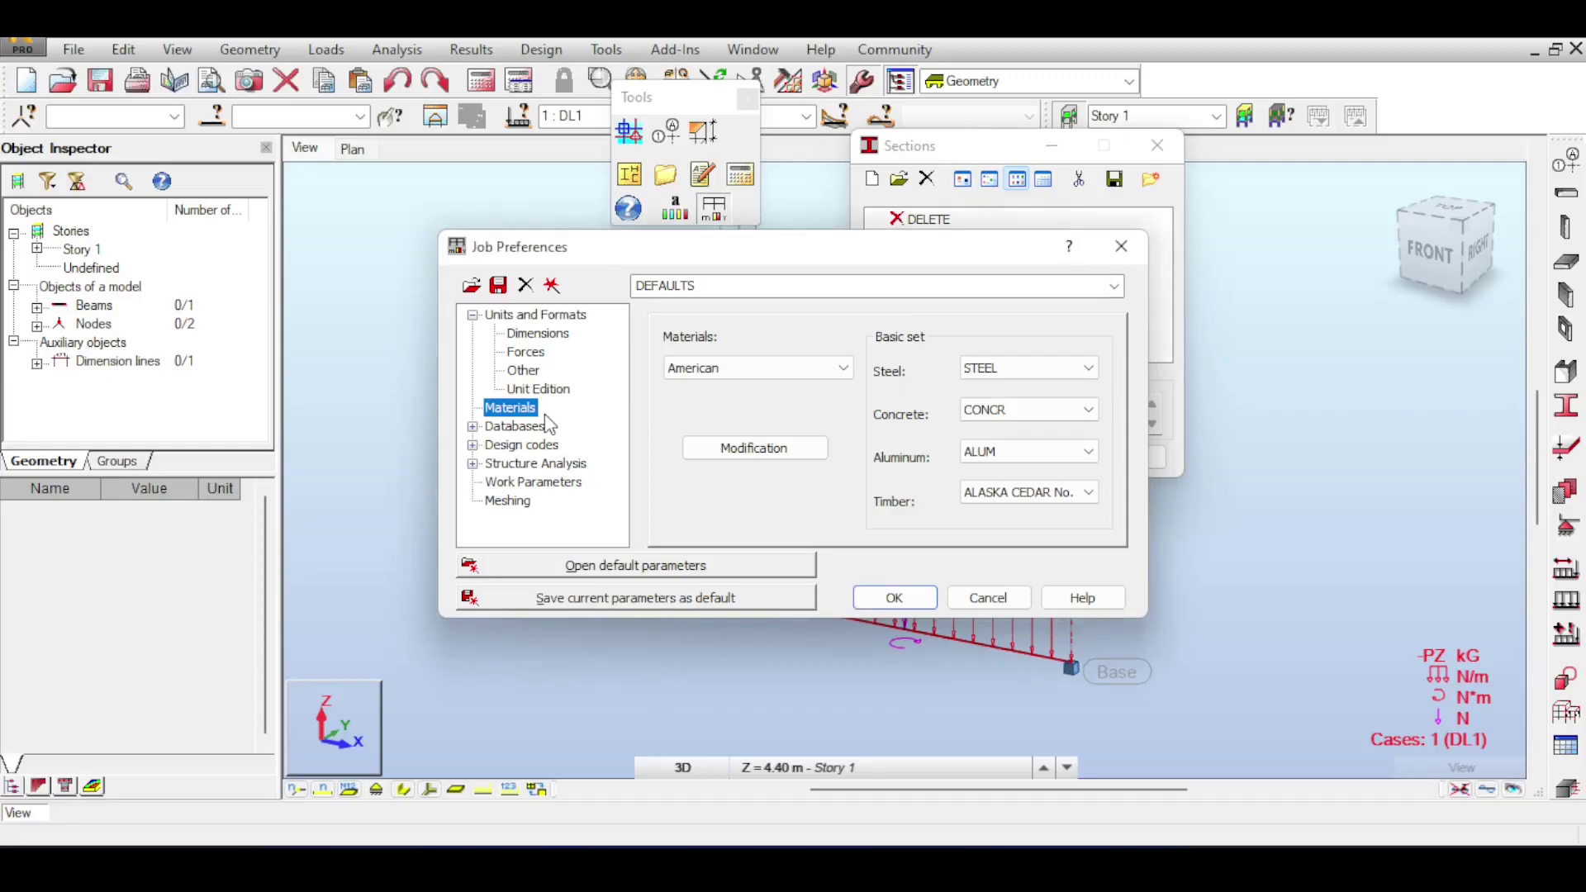
{"action": "left_click", "coordinate": [738, 365]}
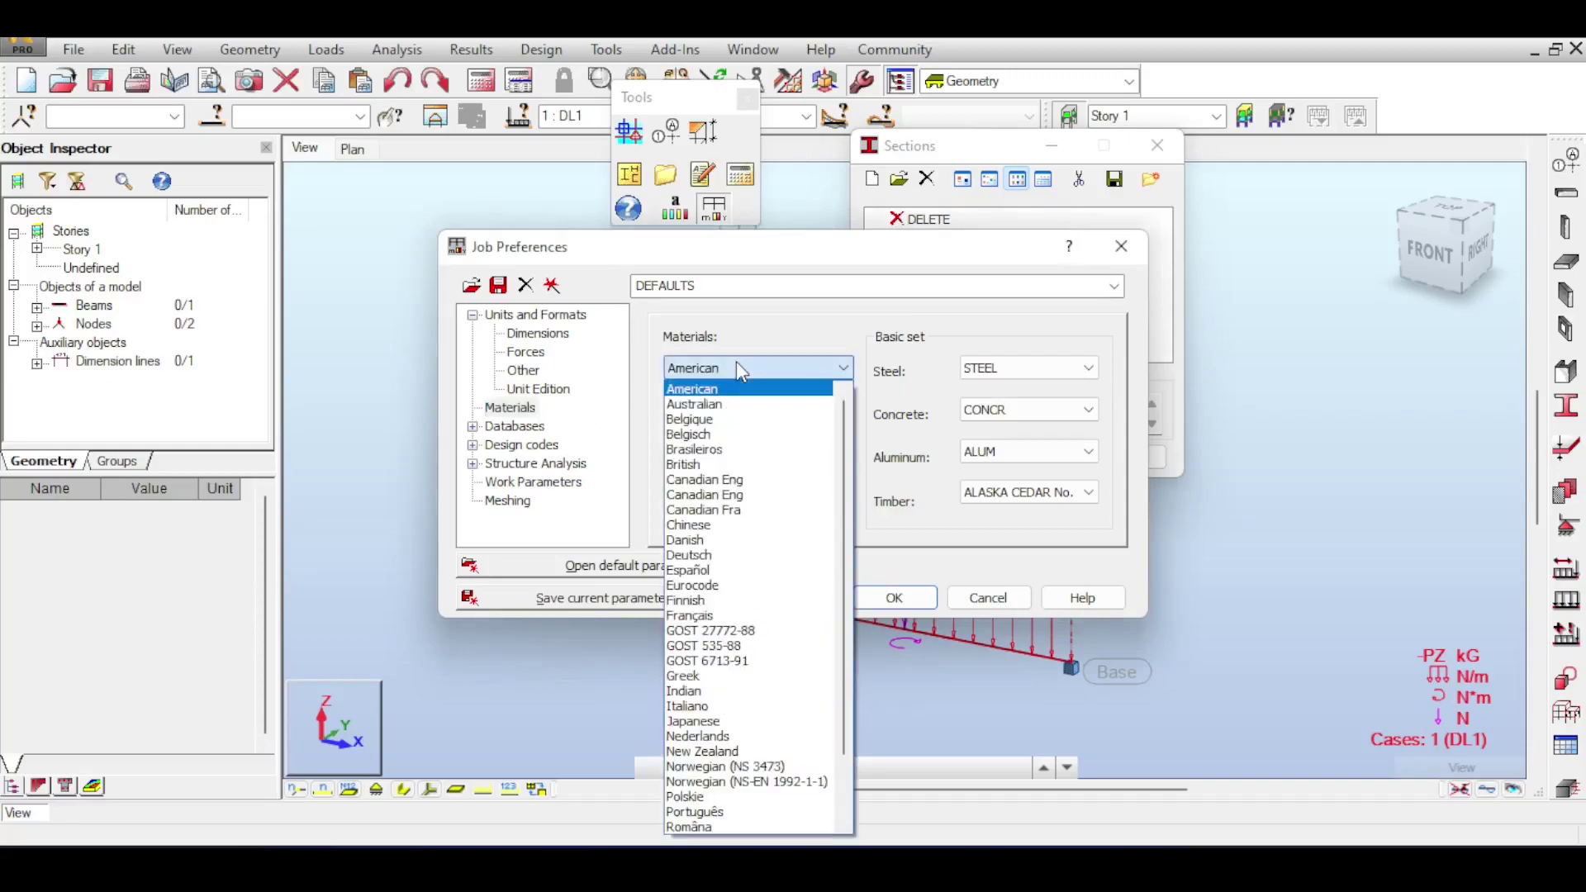
{"action": "left_click", "coordinate": [736, 364]}
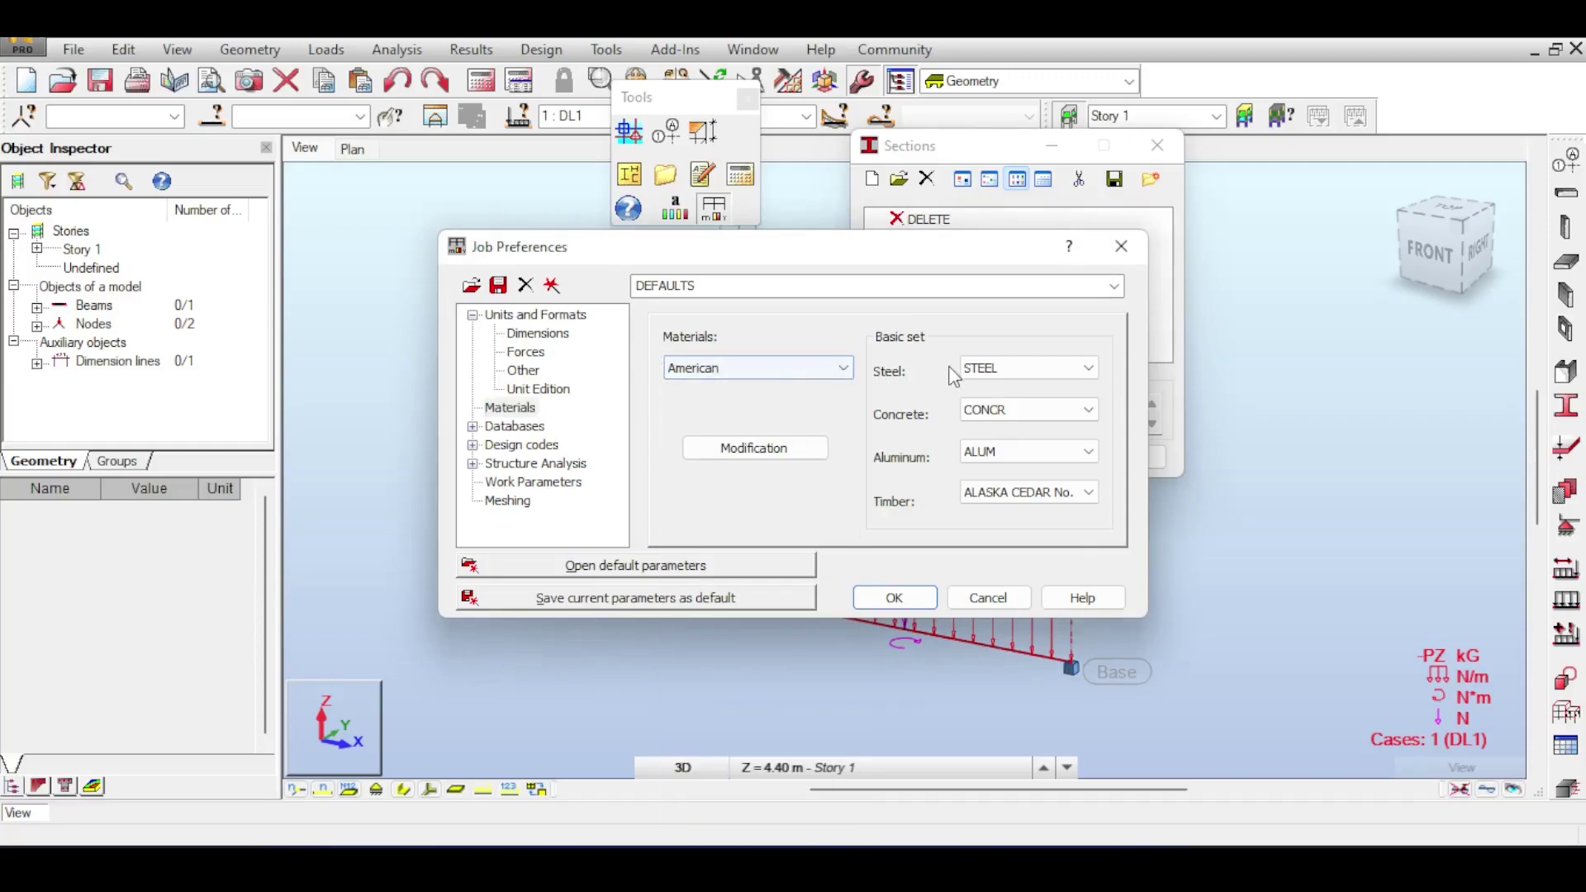
{"action": "left_click", "coordinate": [973, 369]}
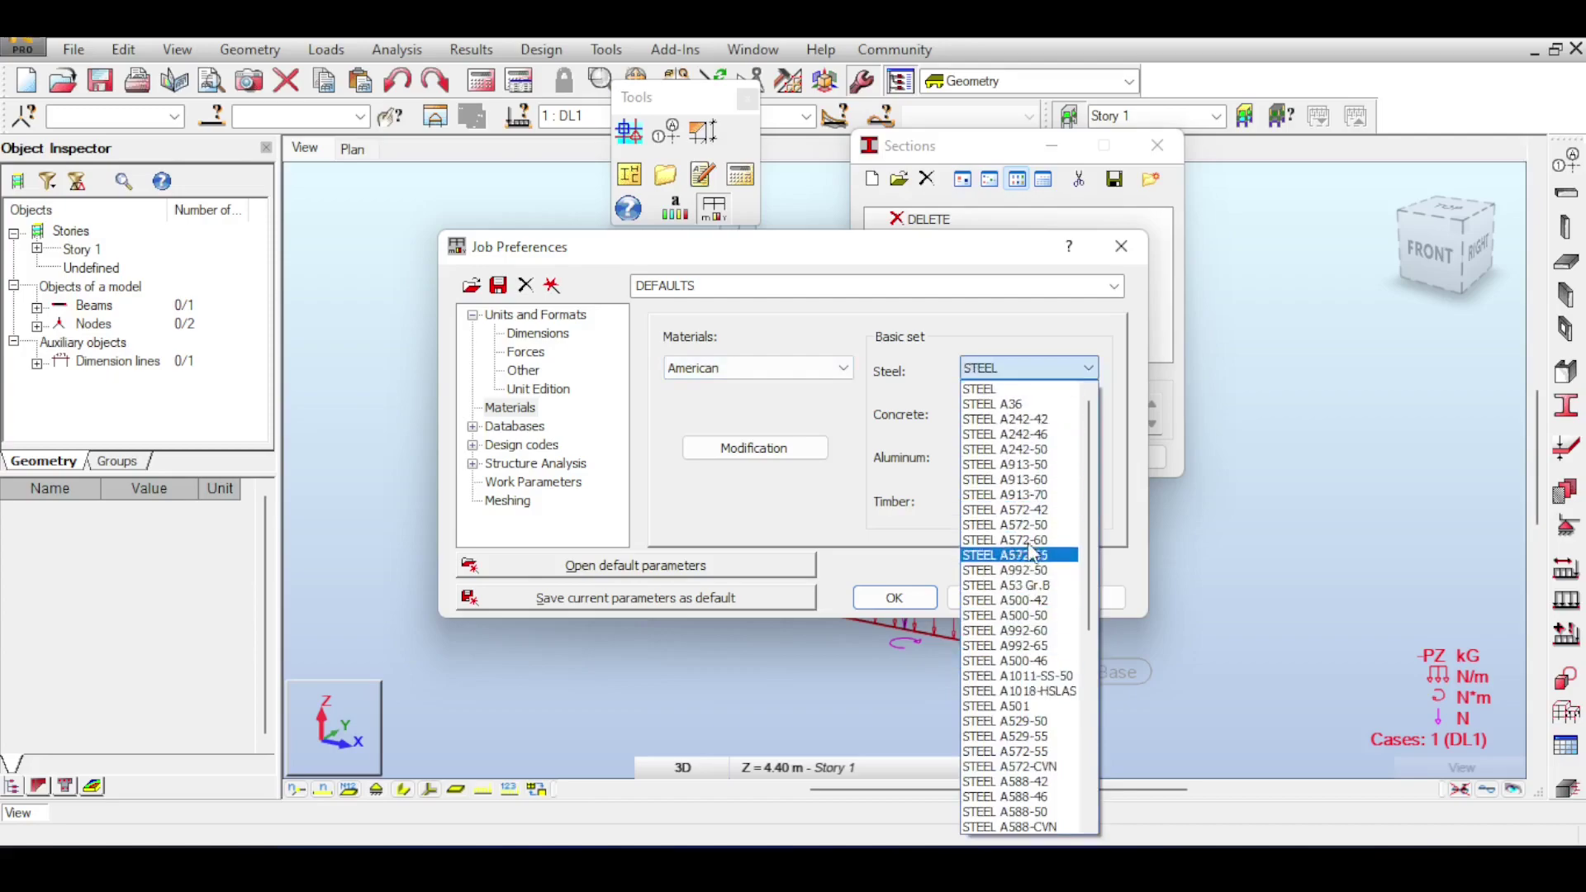
{"action": "left_click", "coordinate": [1051, 370]}
{"action": "left_click", "coordinate": [1066, 409]}
{"action": "left_click", "coordinate": [1017, 429]}
Try the Deutsch material set with C20/25 as the basic concrete, and return the material set to American
{"action": "left_click", "coordinate": [769, 374]}
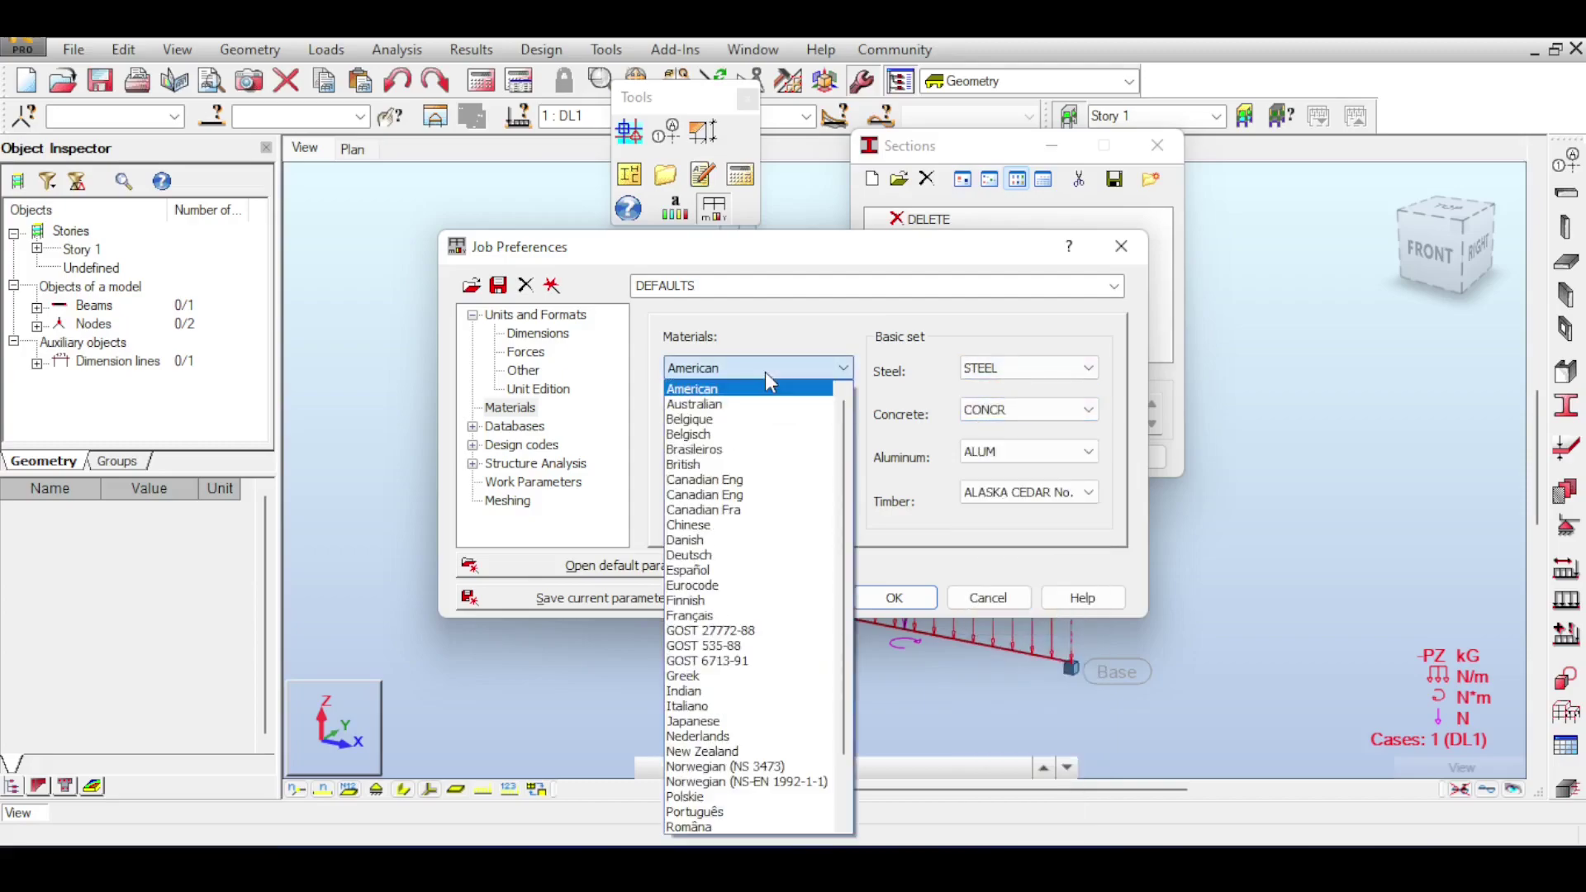
{"action": "left_click", "coordinate": [744, 555]}
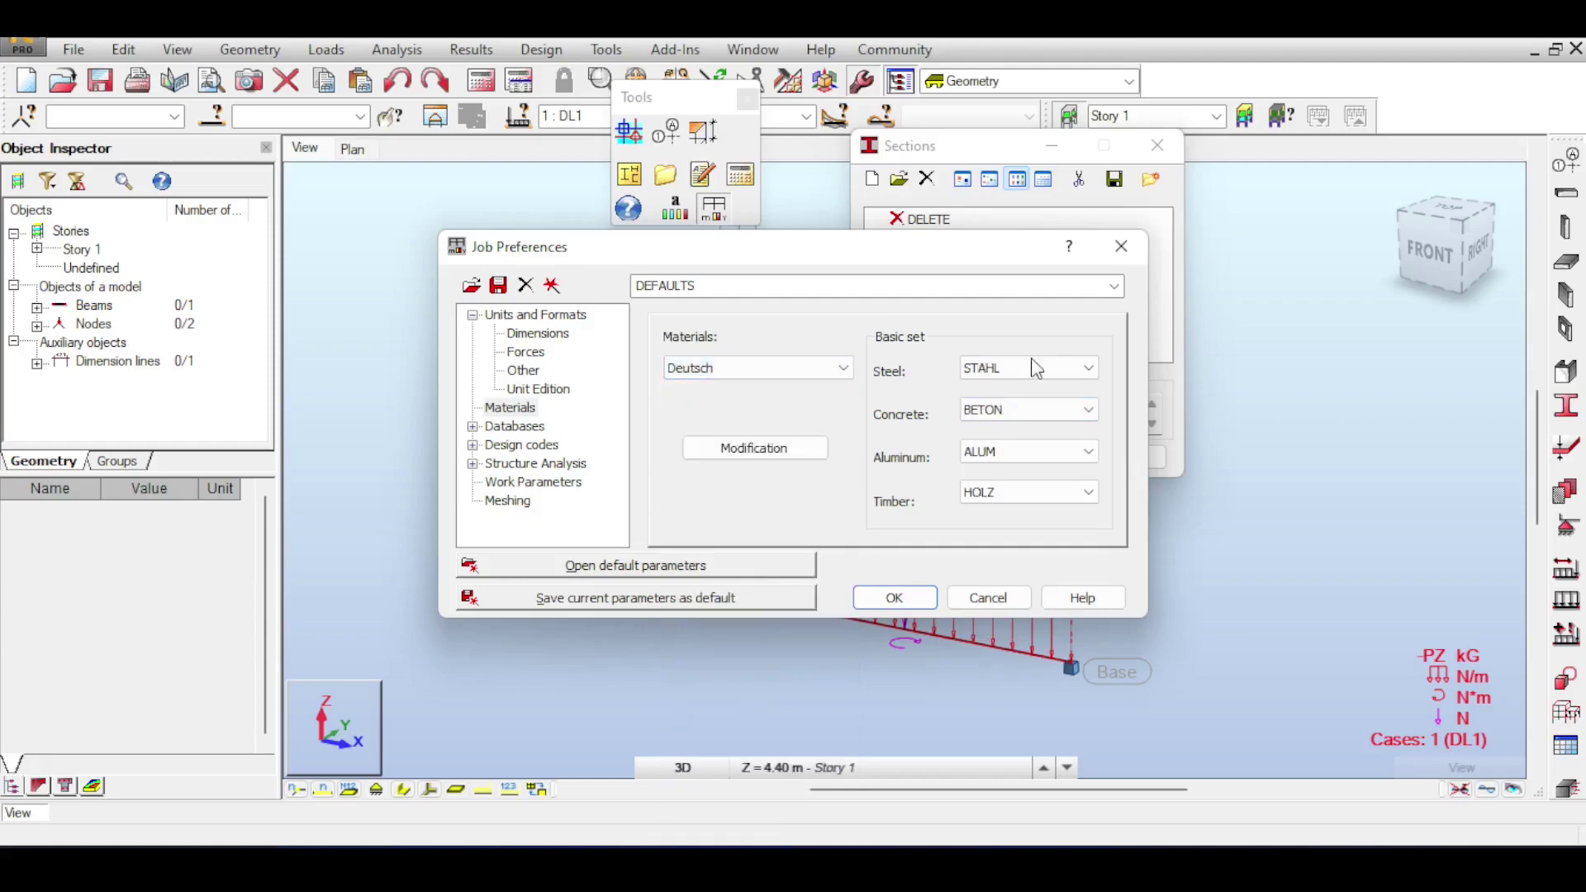
{"action": "left_click", "coordinate": [1065, 410]}
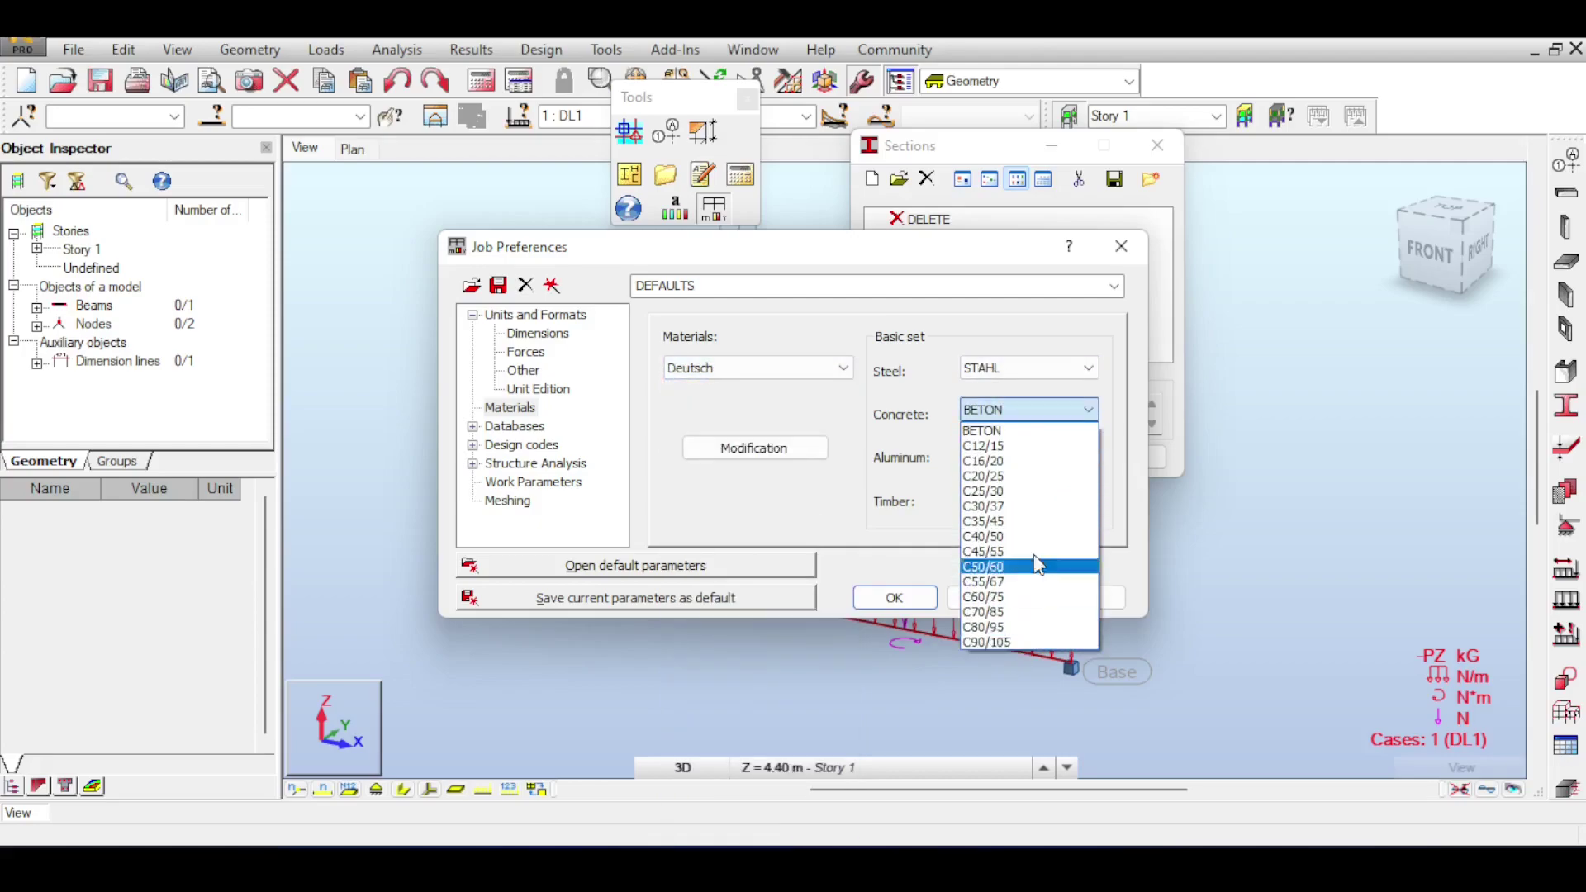
{"action": "left_click", "coordinate": [1035, 476]}
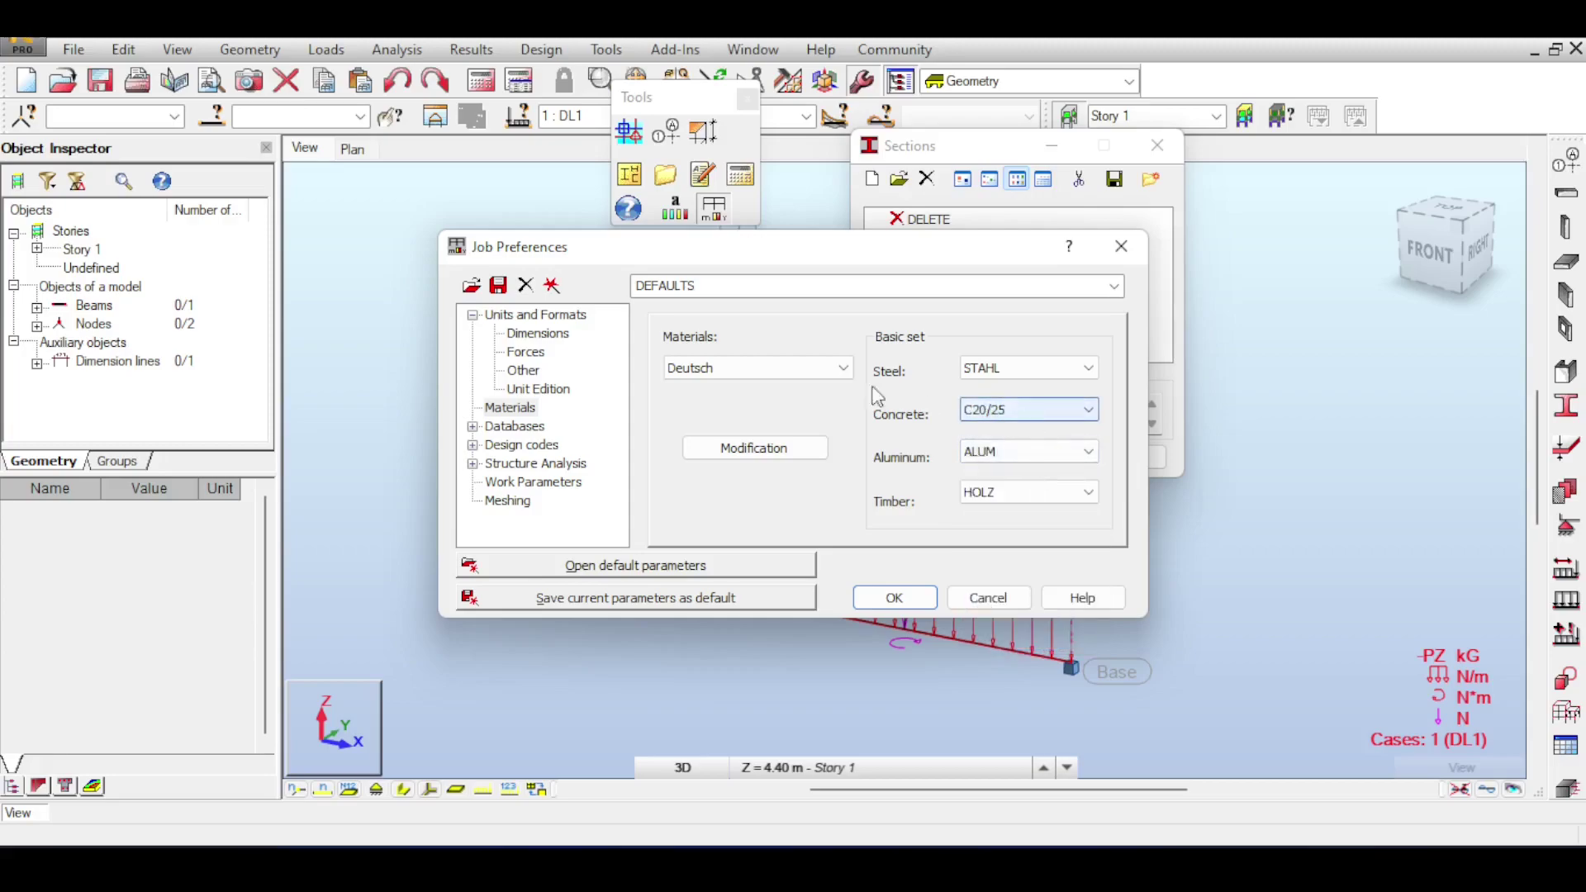
{"action": "left_click", "coordinate": [814, 368]}
{"action": "left_click", "coordinate": [789, 390]}
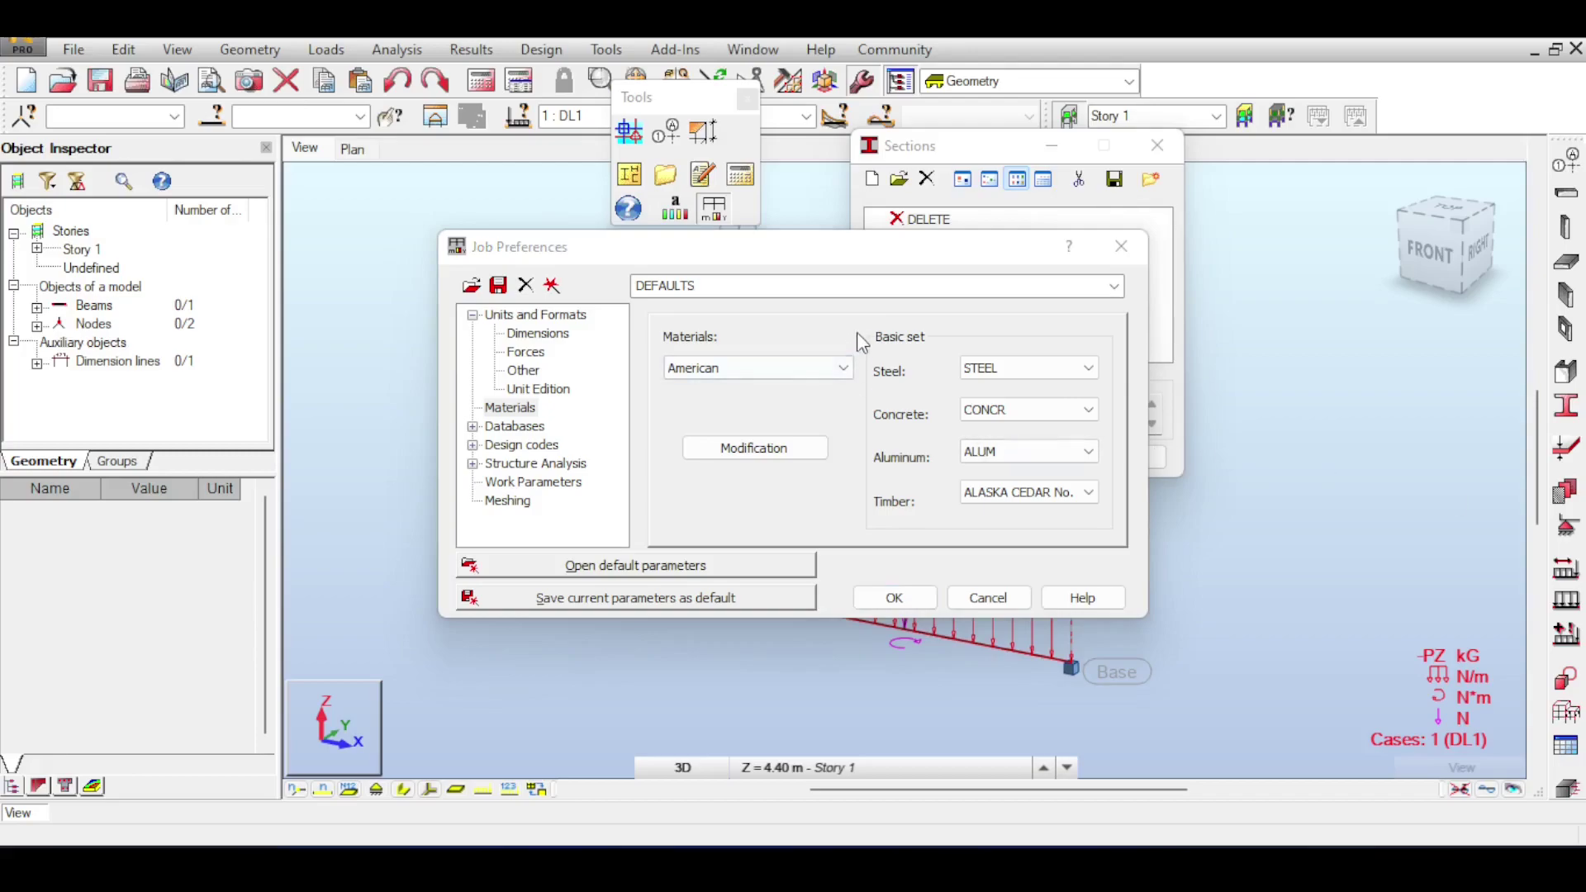
Try the Eurocode material set, check its concrete grades, and switch the set back to American
{"action": "left_click", "coordinate": [820, 367]}
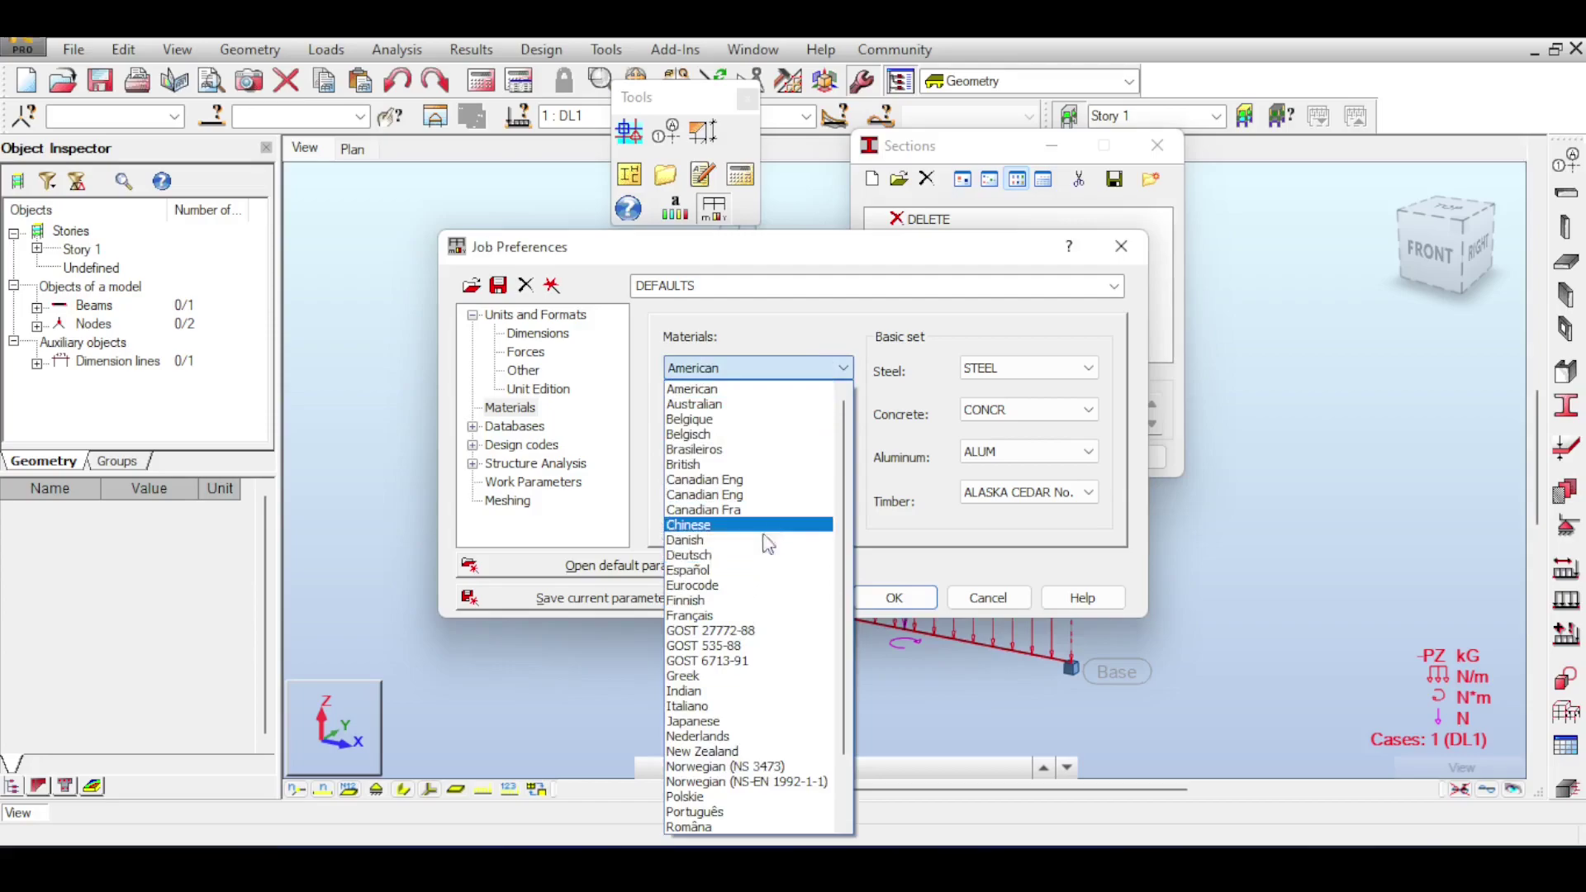
{"action": "left_click", "coordinate": [738, 586]}
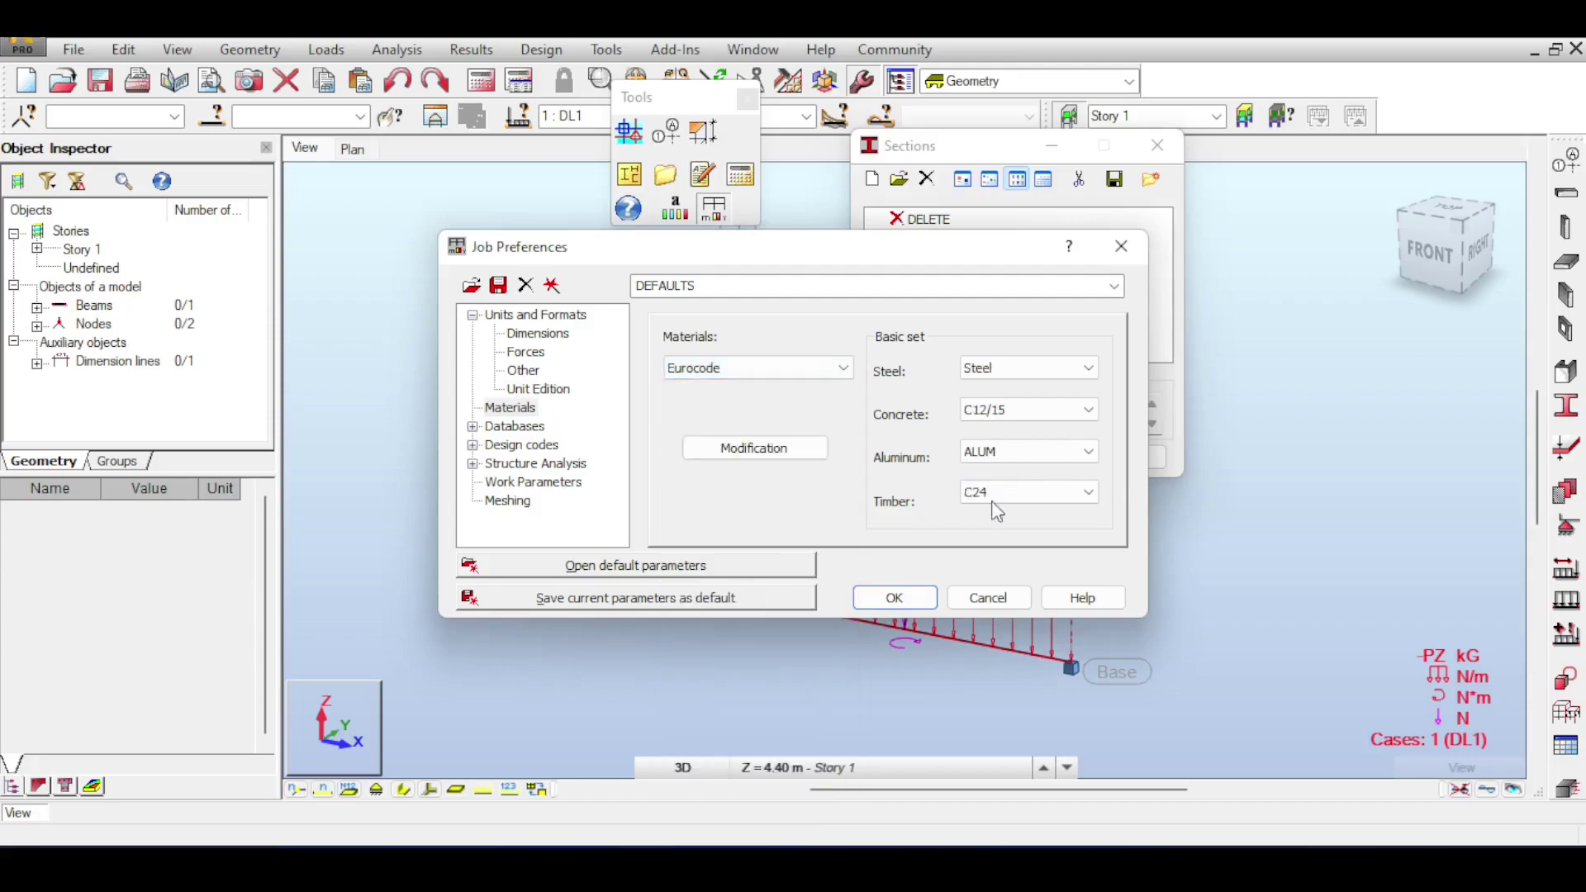
{"action": "left_click", "coordinate": [1029, 413]}
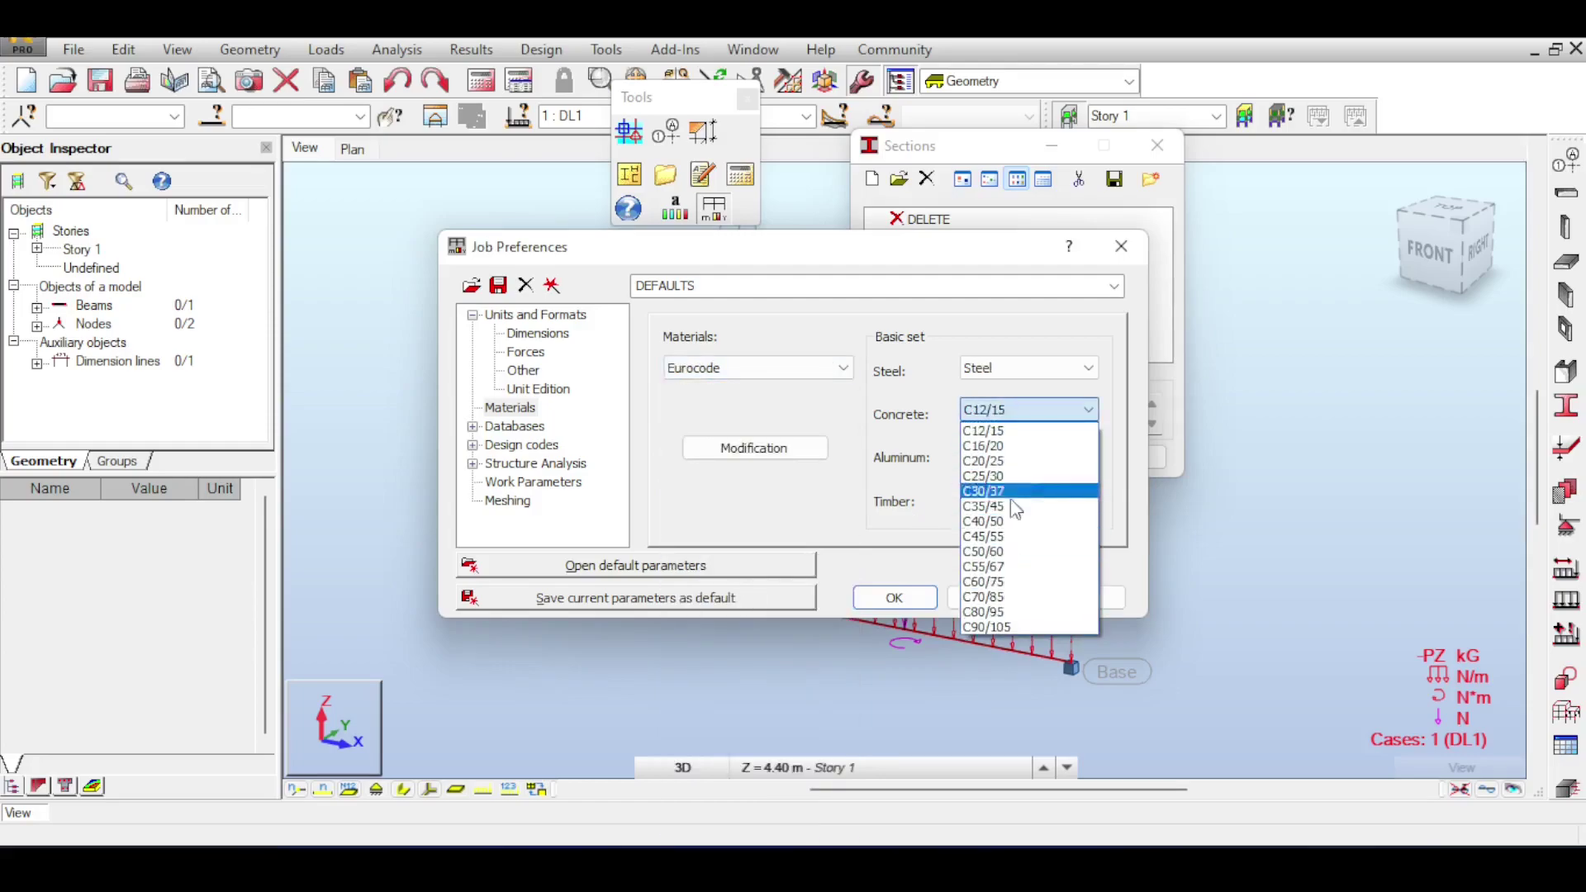
{"action": "left_click", "coordinate": [797, 372]}
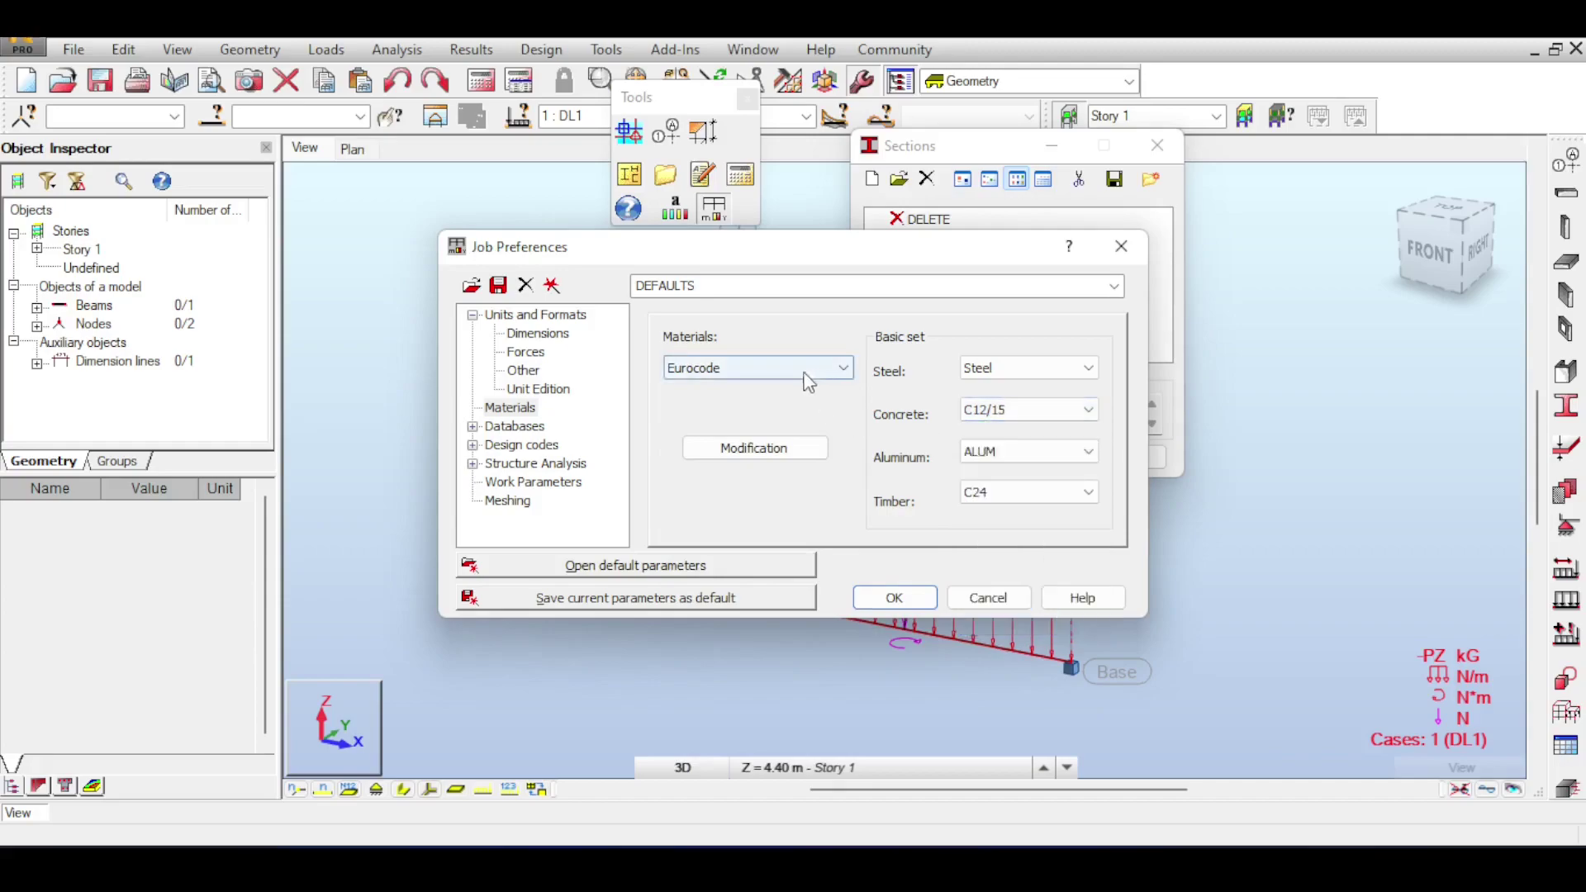
{"action": "left_click", "coordinate": [793, 369]}
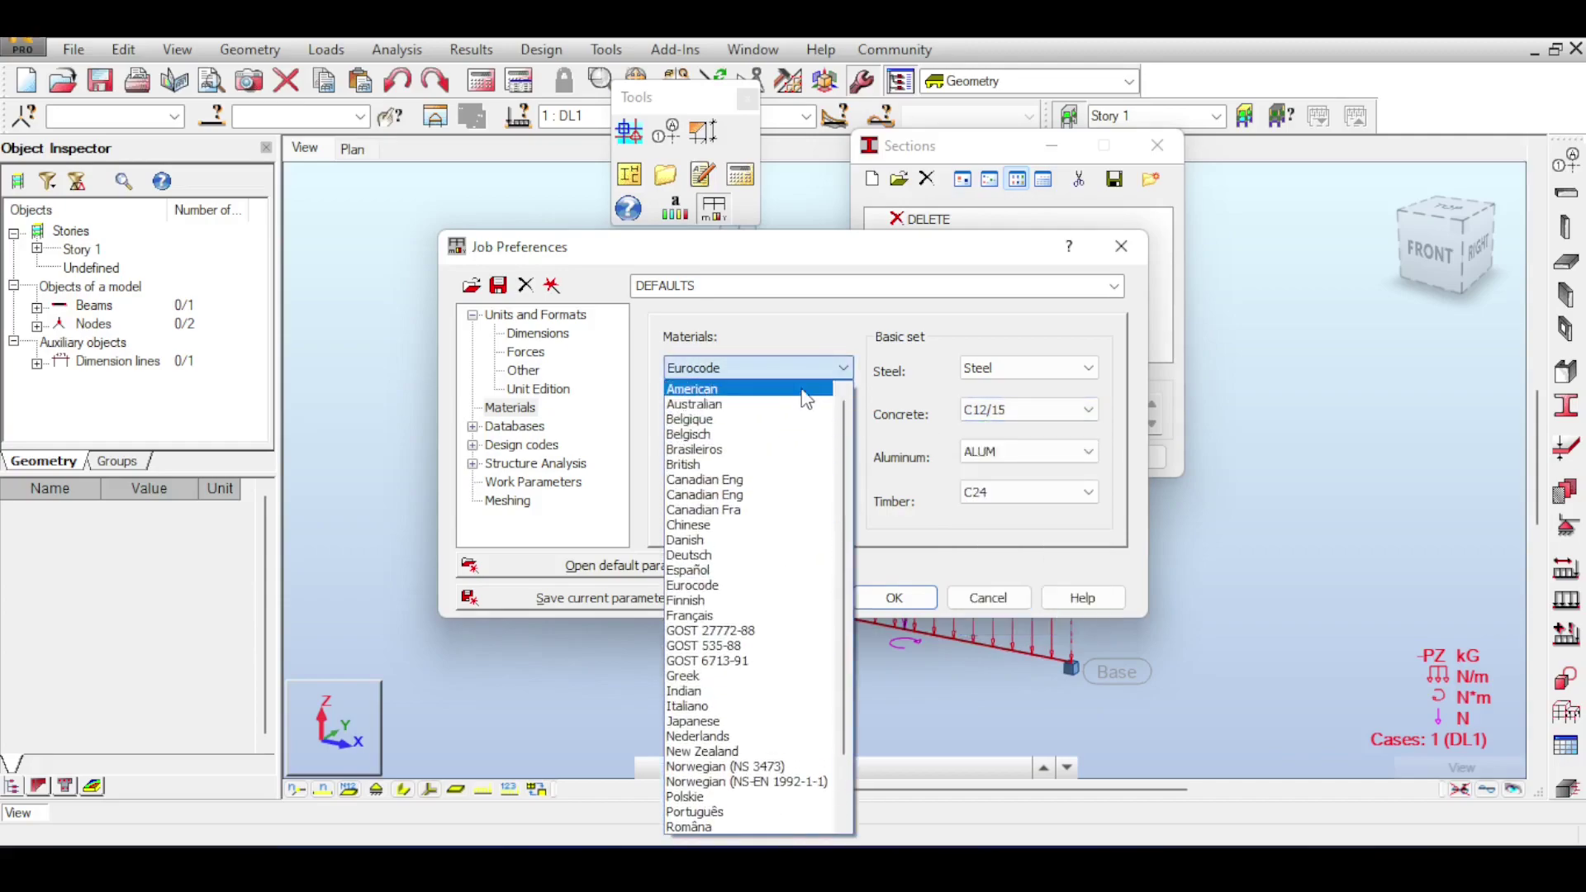
{"action": "left_click", "coordinate": [806, 389]}
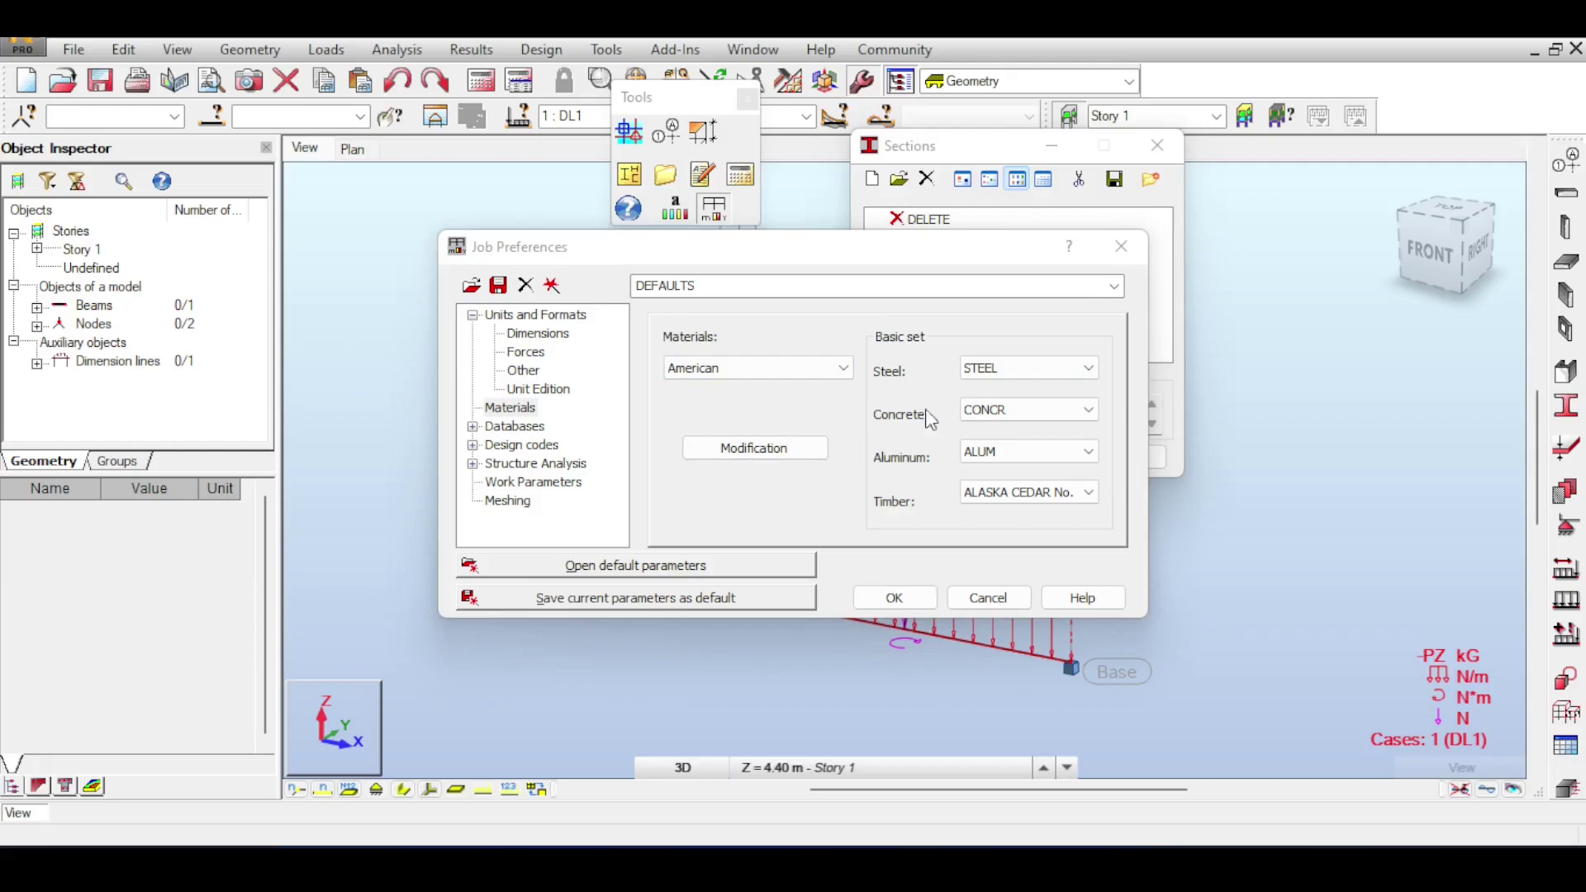
Open the Material Definition for modification and examine the steel, concrete, aluminum, timber and other material properties
{"action": "left_click", "coordinate": [784, 456]}
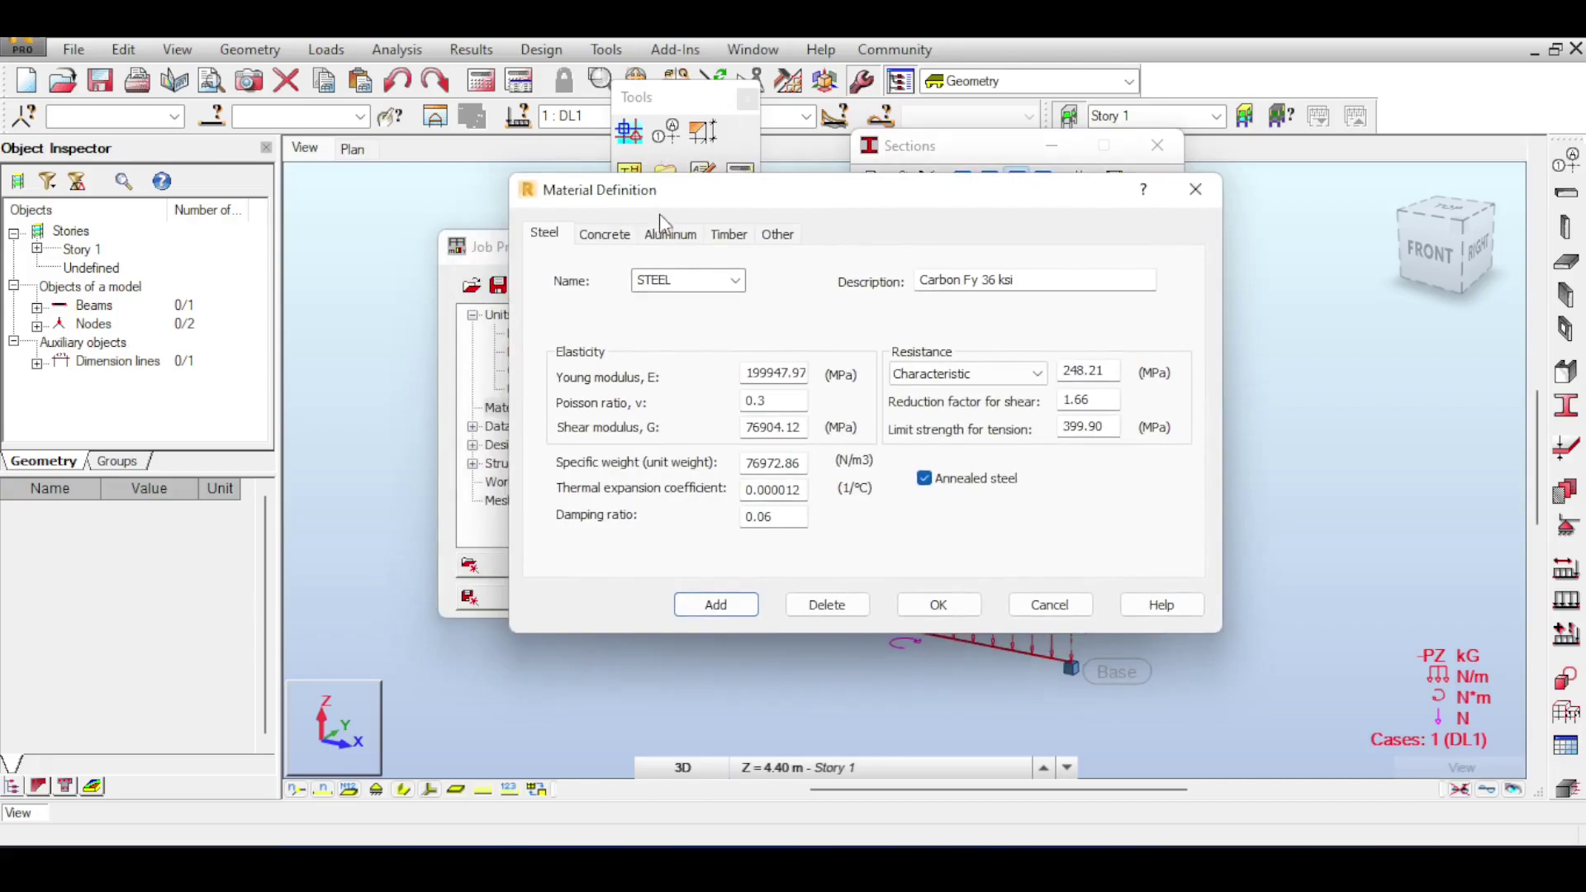
{"action": "left_click", "coordinate": [588, 236]}
{"action": "left_click", "coordinate": [552, 238]}
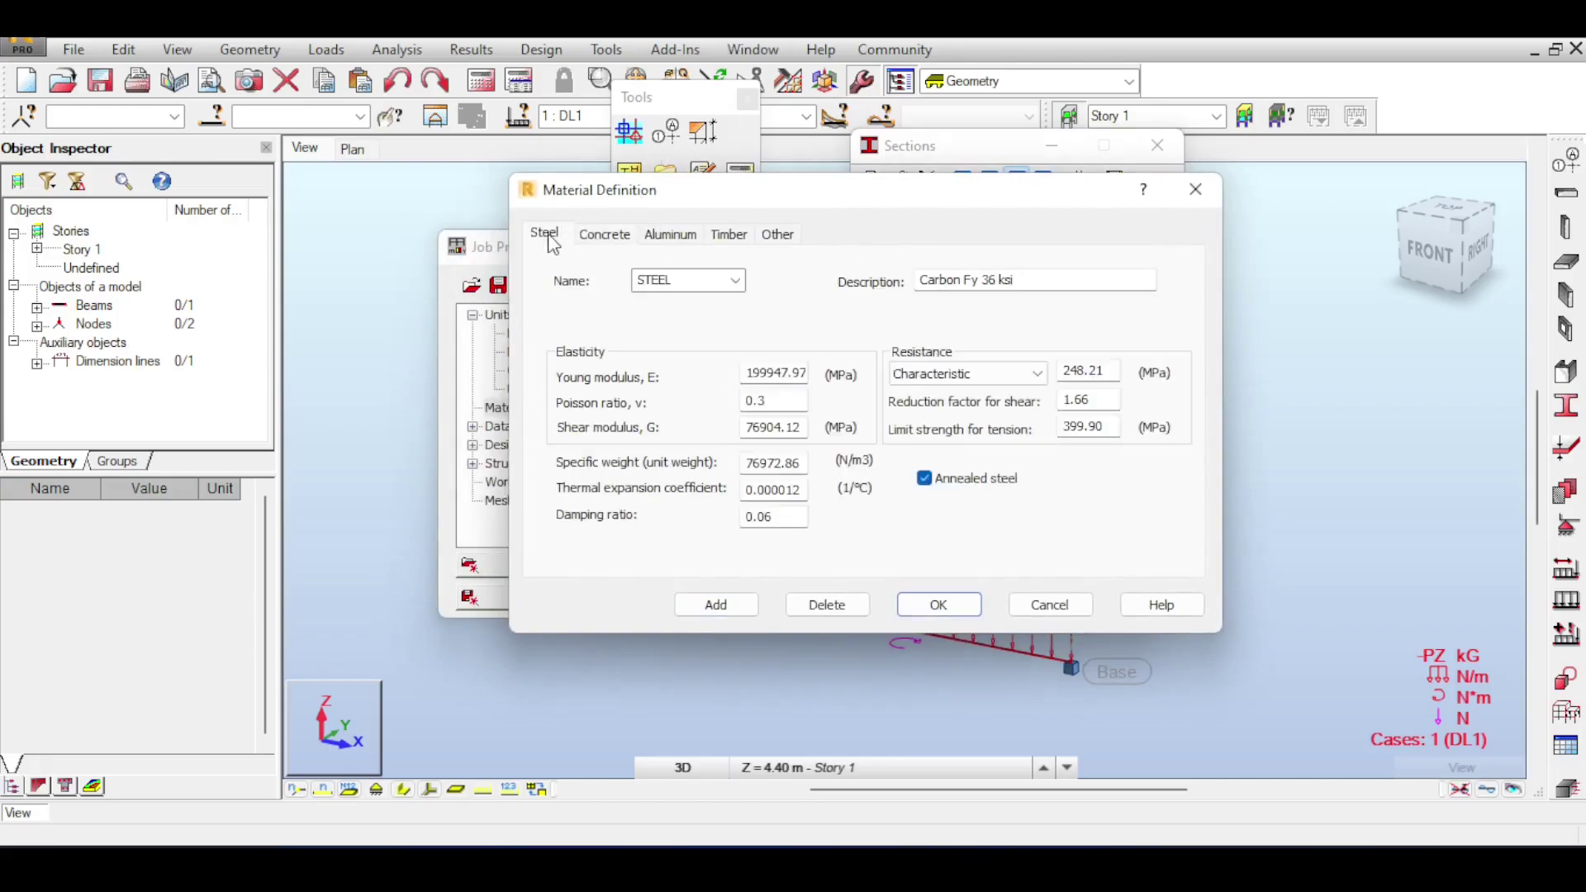
{"action": "left_click", "coordinate": [604, 238]}
{"action": "left_click", "coordinate": [671, 235]}
{"action": "left_click", "coordinate": [729, 235]}
{"action": "left_click", "coordinate": [778, 234]}
{"action": "left_click", "coordinate": [611, 238]}
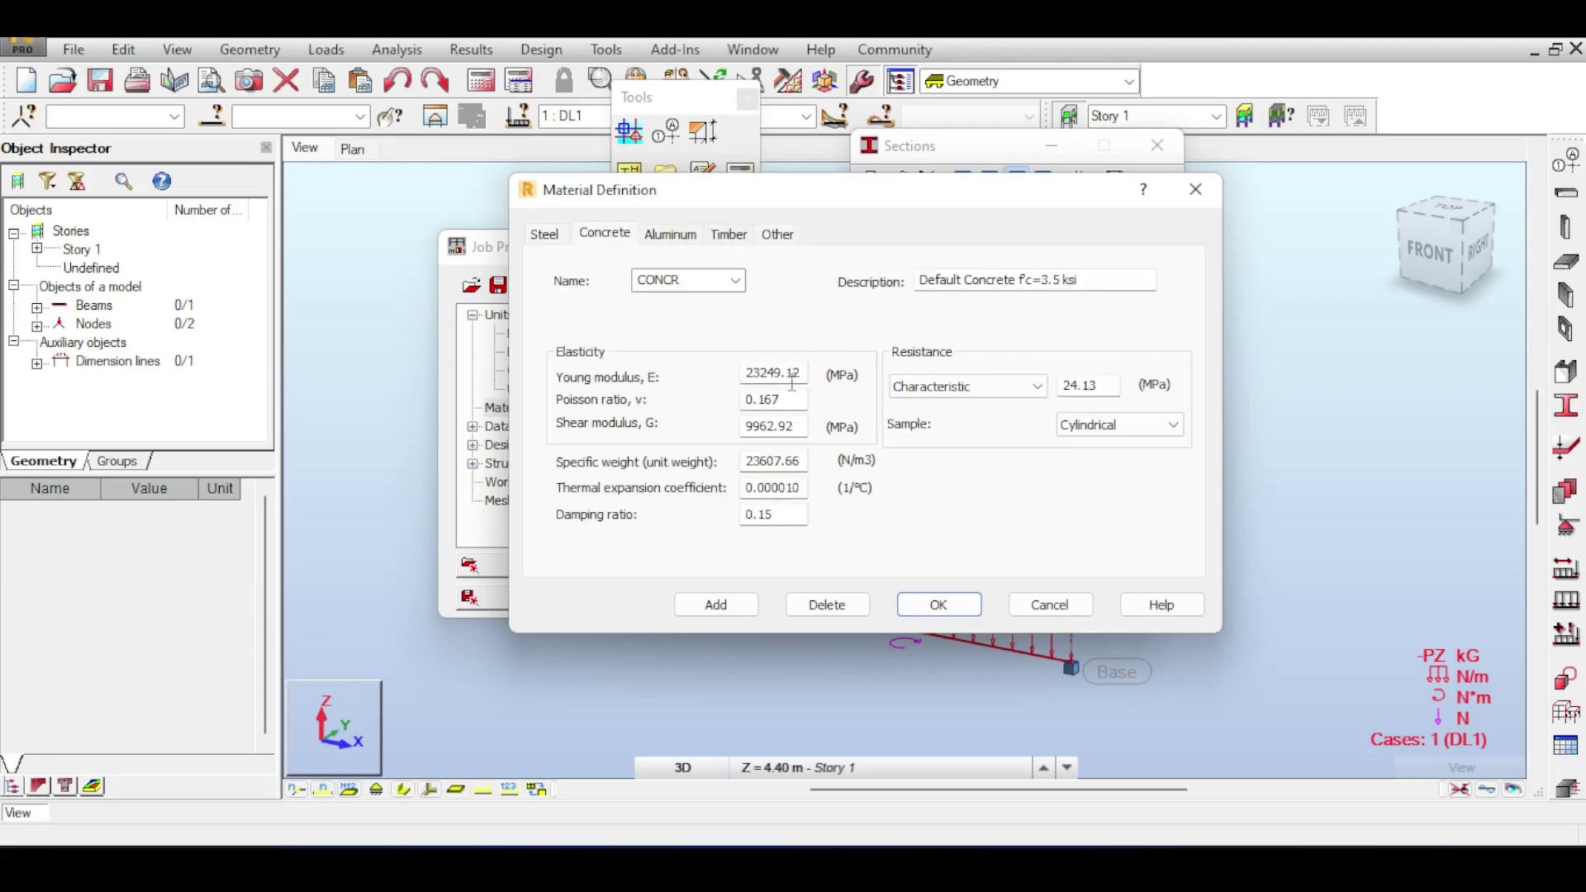
{"action": "left_click", "coordinate": [735, 280]}
{"action": "left_click", "coordinate": [736, 280]}
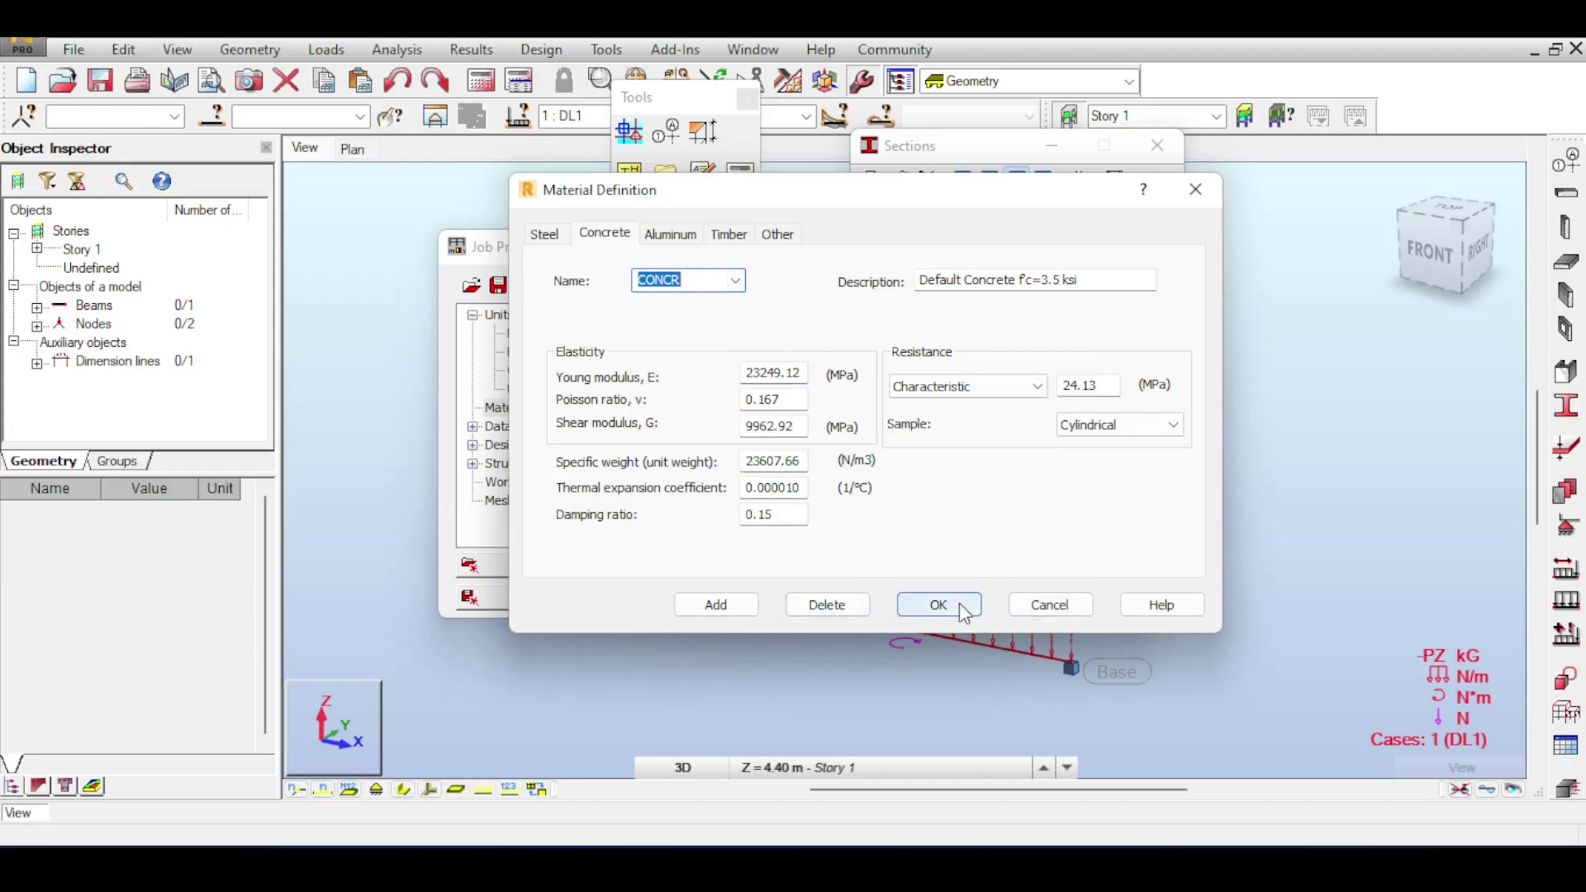
Add a new concrete material named myconc based on CONCR and select it from the concrete materials
{"action": "left_click", "coordinate": [736, 603]}
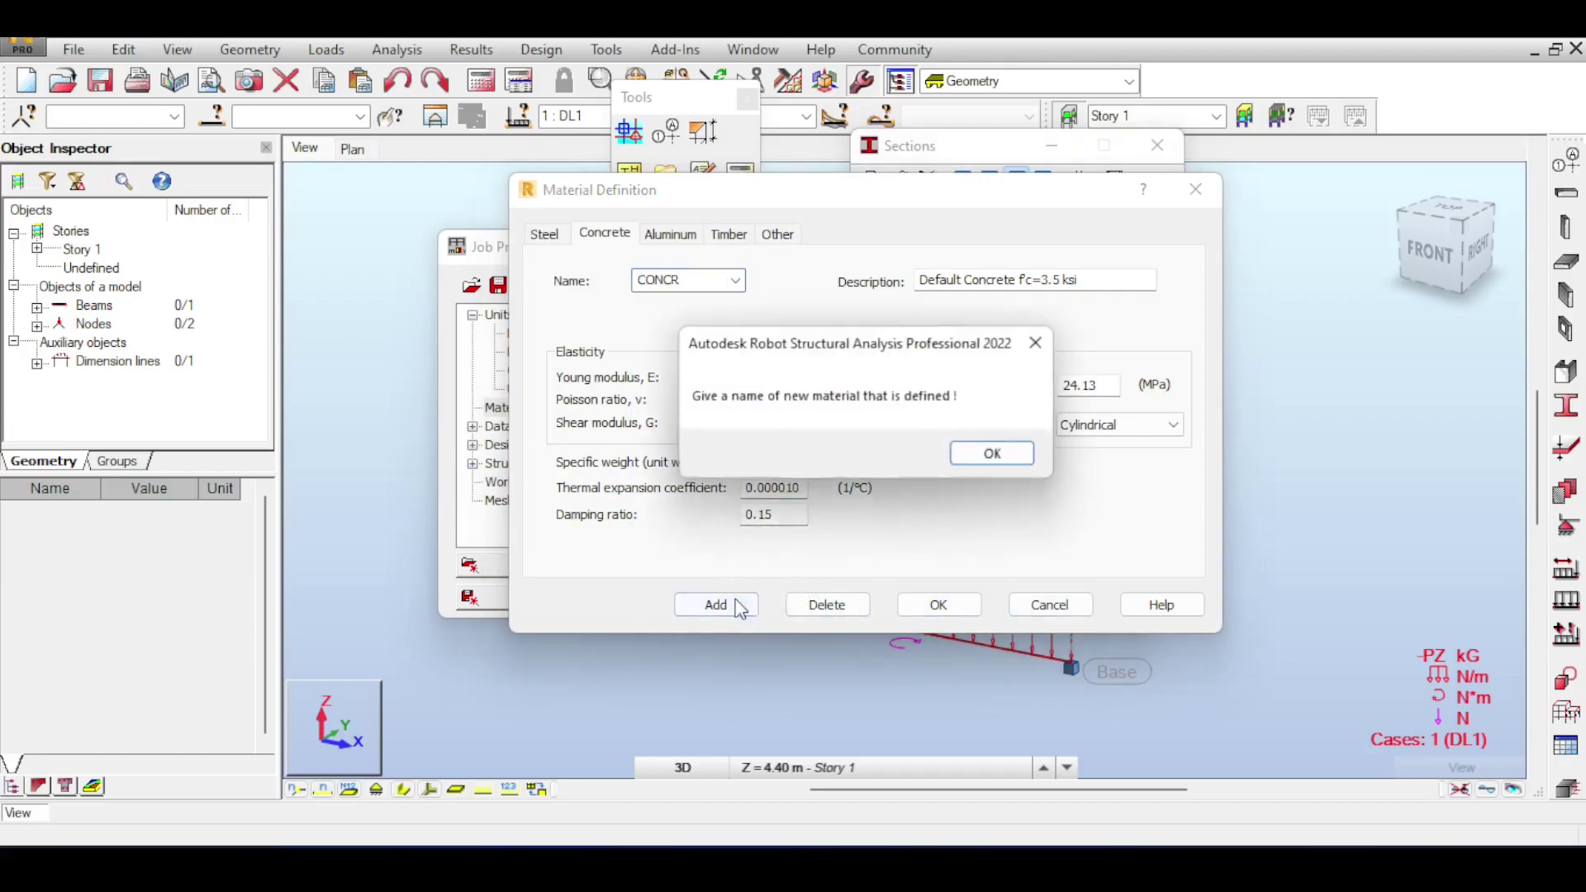
{"action": "left_click", "coordinate": [995, 454]}
{"action": "left_click", "coordinate": [709, 279]}
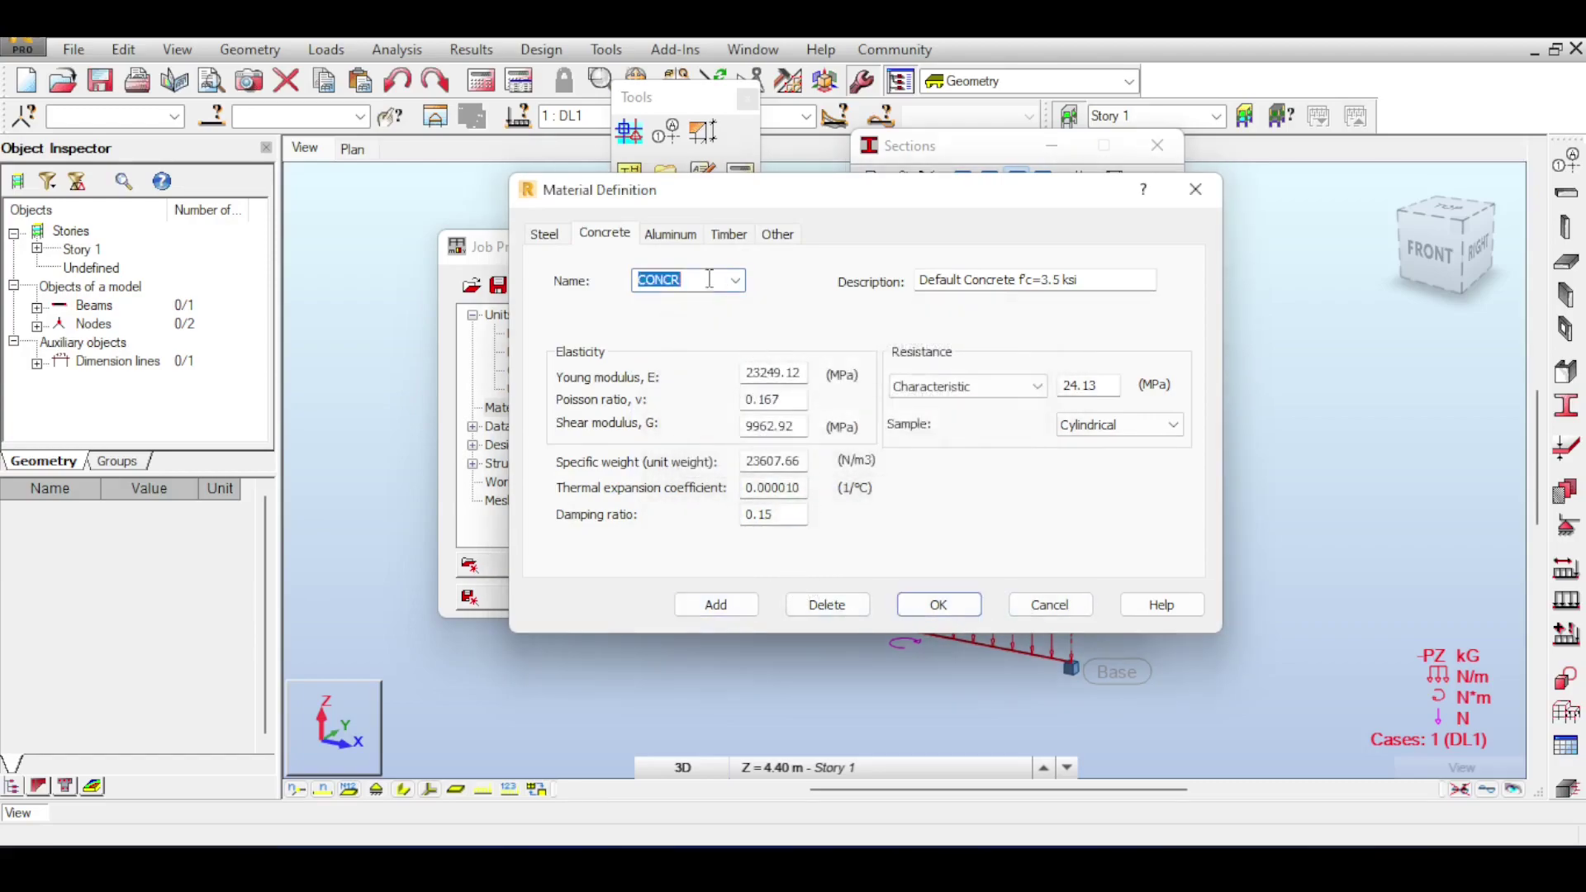
{"action": "key", "text": "BackSpace"}
{"action": "type", "text": "myconc"}
{"action": "left_click", "coordinate": [718, 609]}
{"action": "left_click", "coordinate": [686, 280]}
{"action": "left_click", "coordinate": [735, 280]}
{"action": "left_click", "coordinate": [704, 513]}
Go through myconc's elasticity, unit weight, thermal expansion and damping properties, and accept the material definition
{"action": "left_click", "coordinate": [768, 373]}
{"action": "left_click", "coordinate": [770, 400]}
{"action": "left_click", "coordinate": [772, 425]}
{"action": "left_click", "coordinate": [775, 460]}
{"action": "left_click", "coordinate": [773, 487]}
{"action": "left_click", "coordinate": [772, 514]}
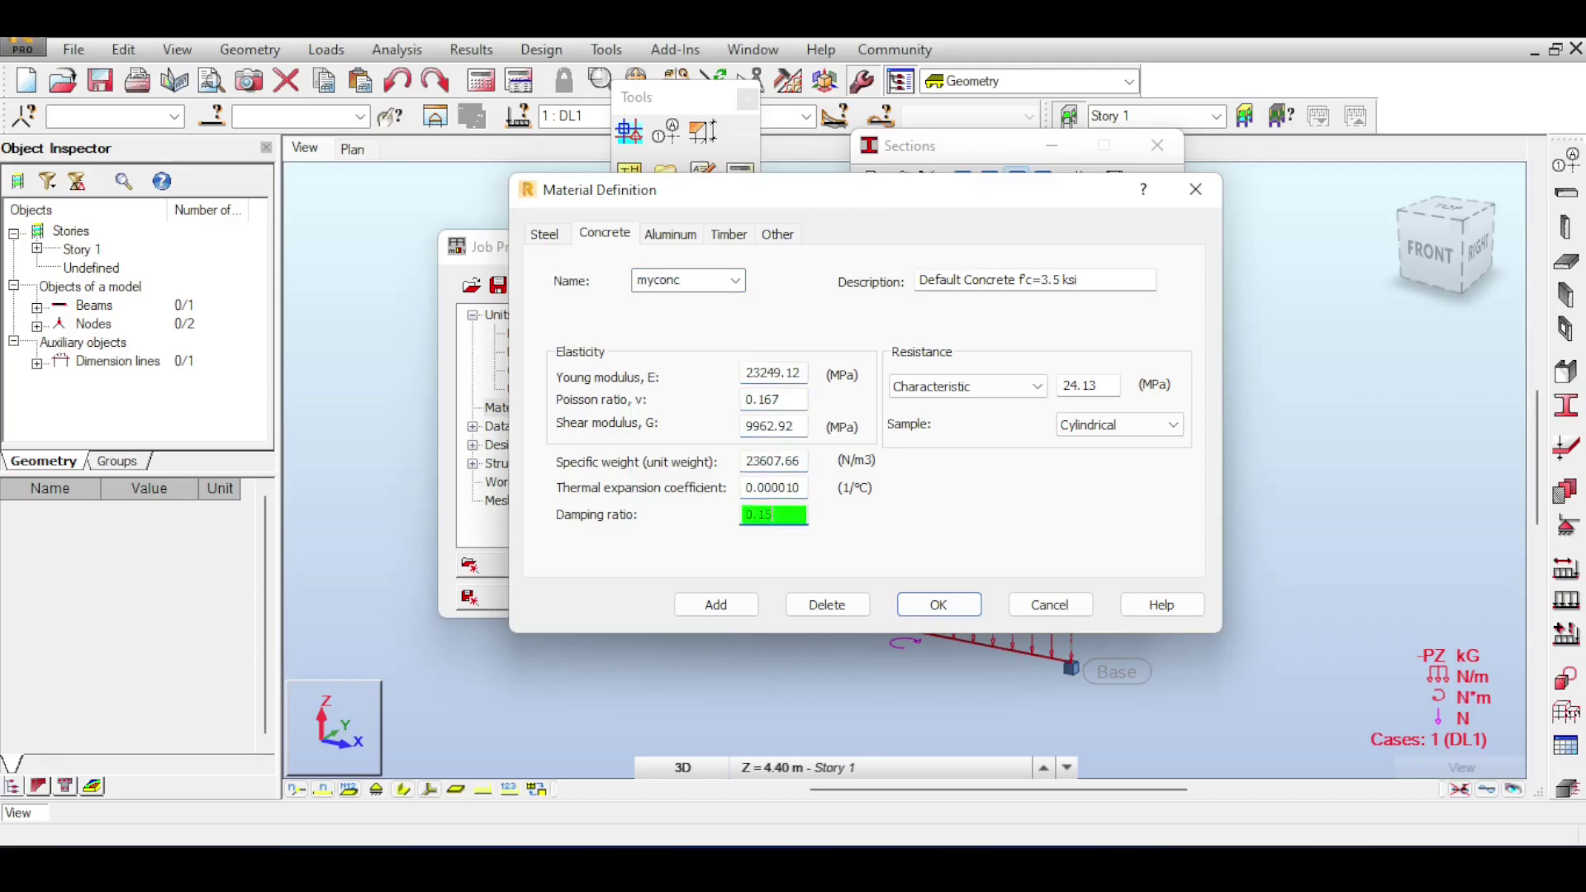
{"action": "key", "text": "Return"}
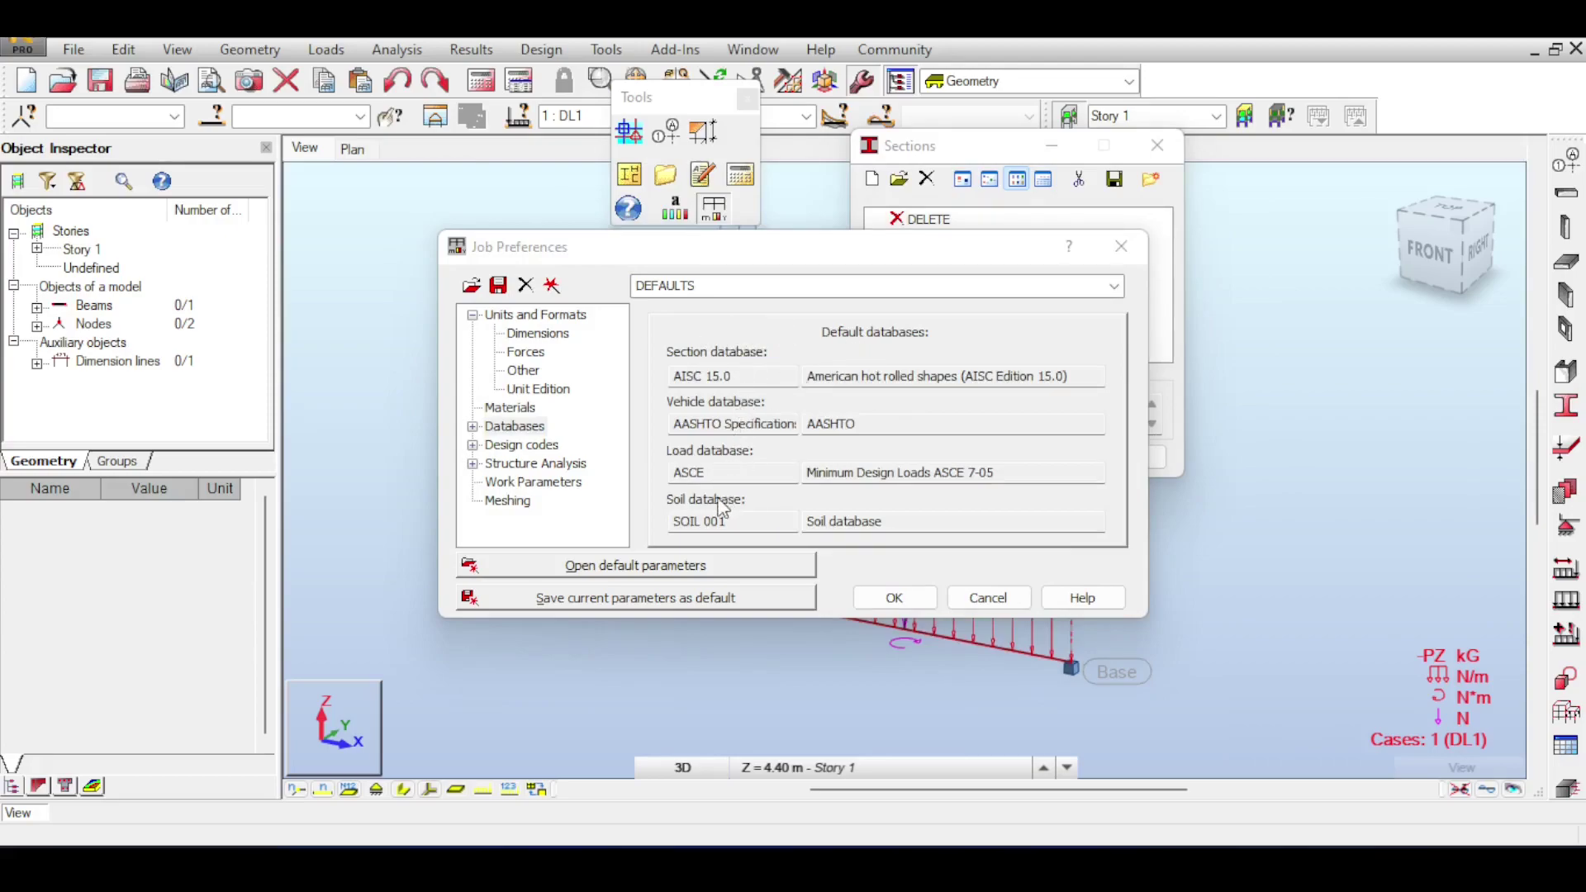
Review the default databases in Job Preferences and examine the browse order of the steel and timber section databases
{"action": "left_click", "coordinate": [541, 427]}
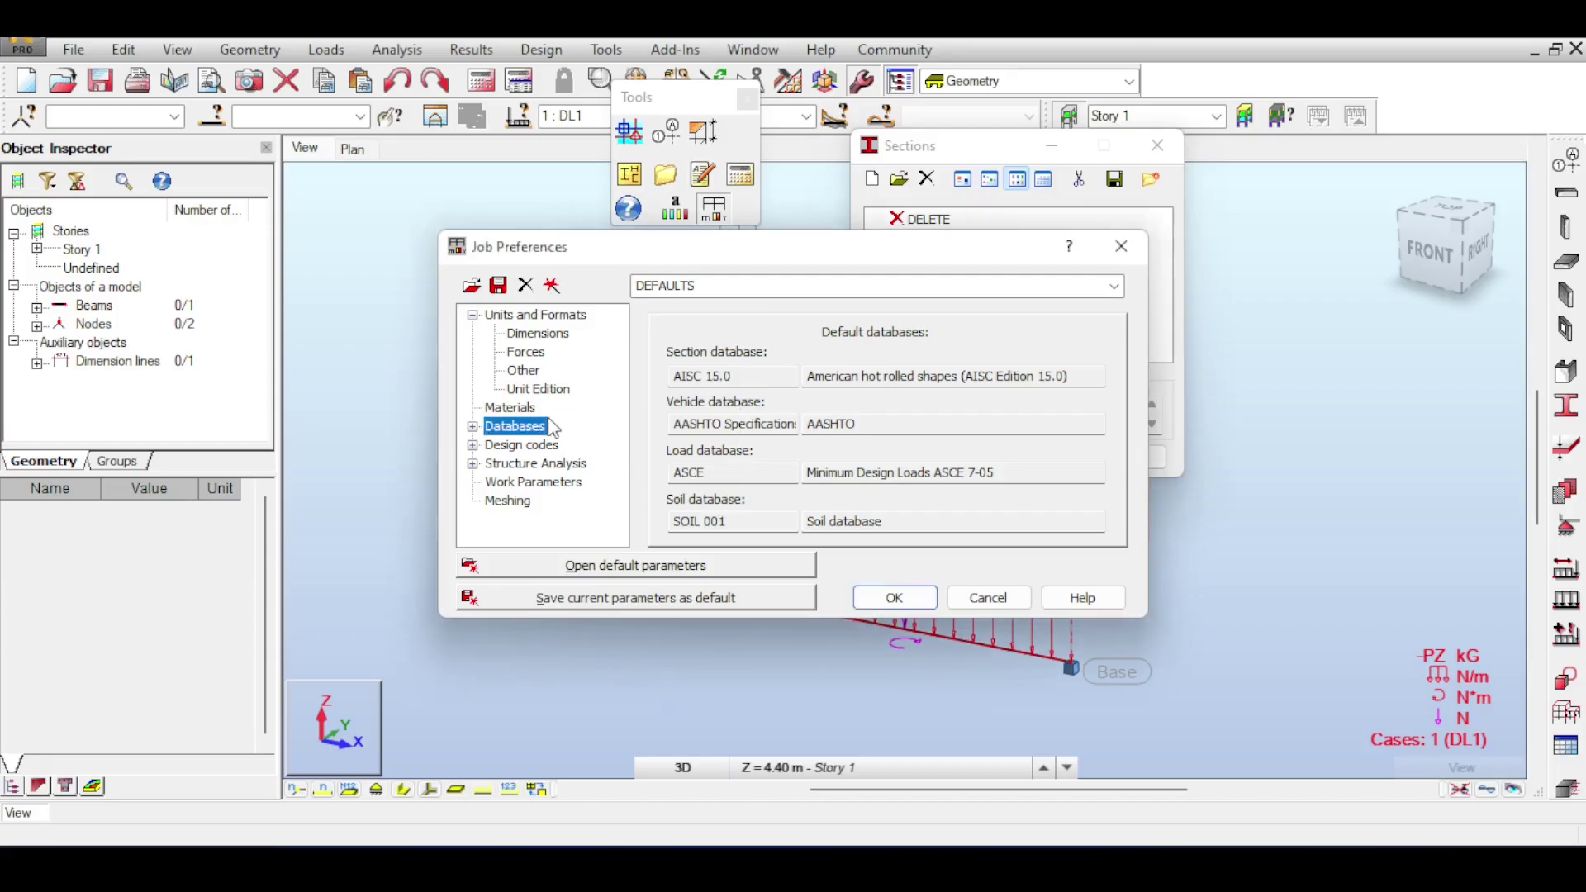
{"action": "left_click", "coordinate": [476, 427]}
{"action": "left_click", "coordinate": [546, 371]}
{"action": "left_click", "coordinate": [549, 392]}
{"action": "left_click", "coordinate": [549, 380]}
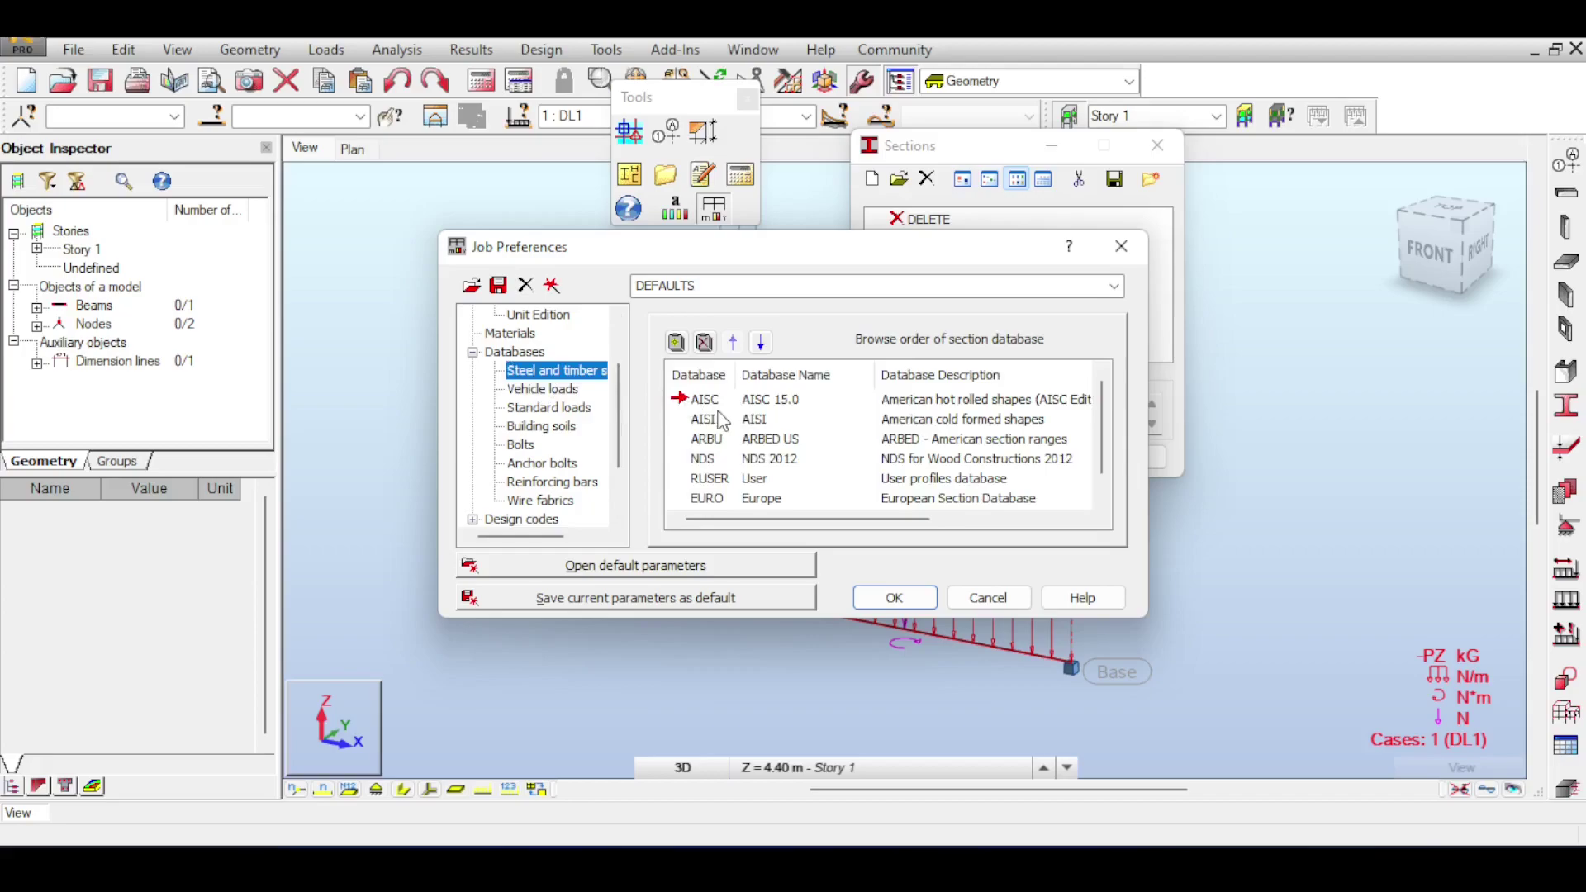
Examine the databases for vehicle loads, standard loads, building soils, bolts and anchor bolts
{"action": "left_click", "coordinate": [574, 391]}
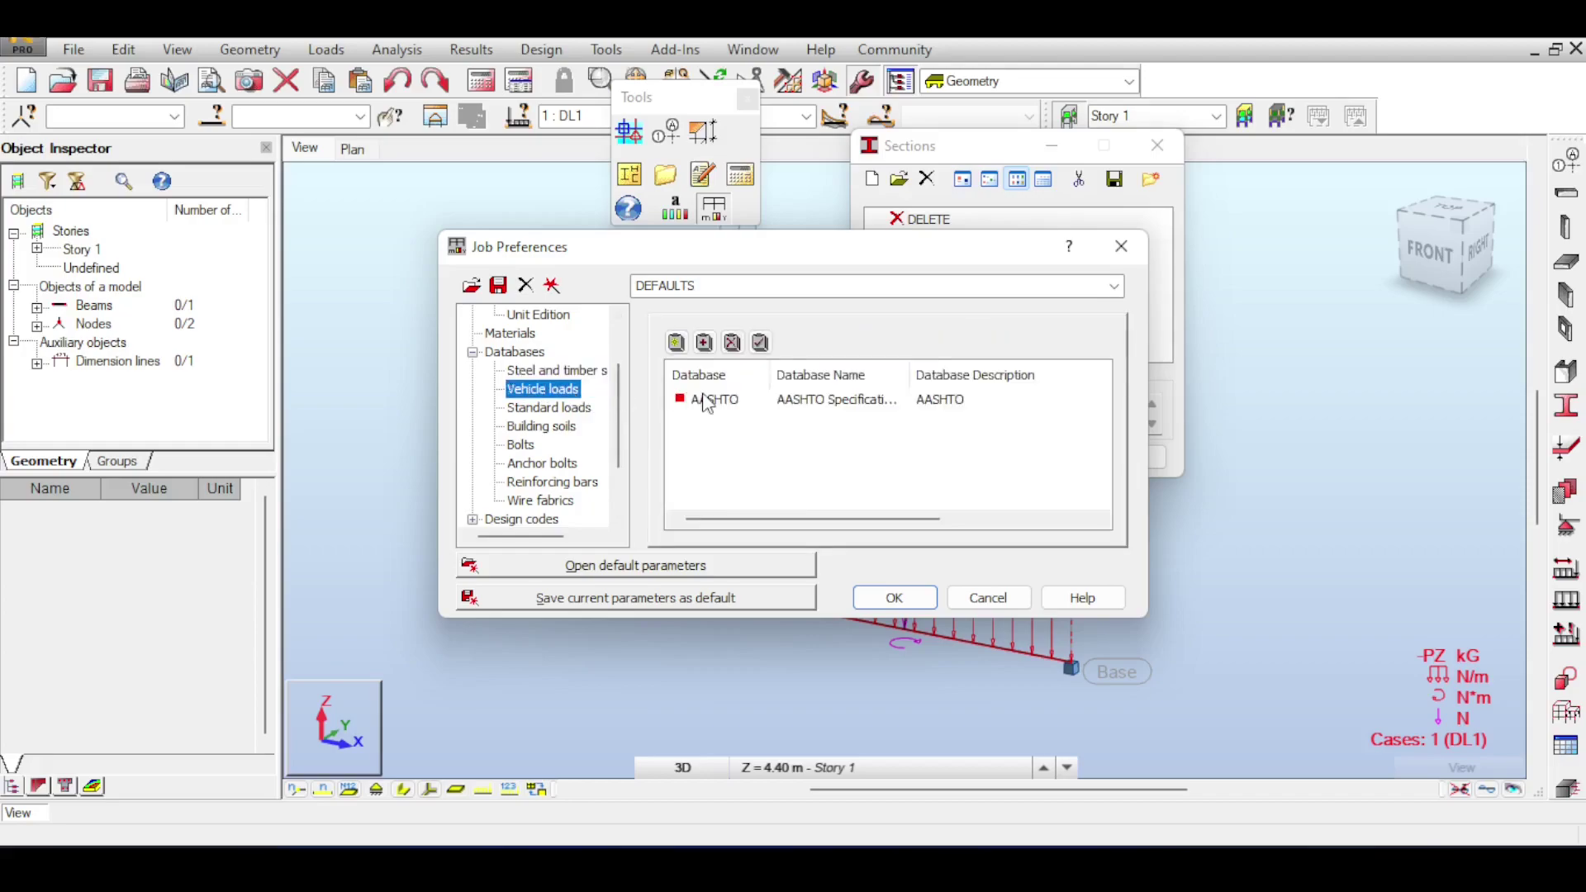
{"action": "left_click", "coordinate": [564, 409]}
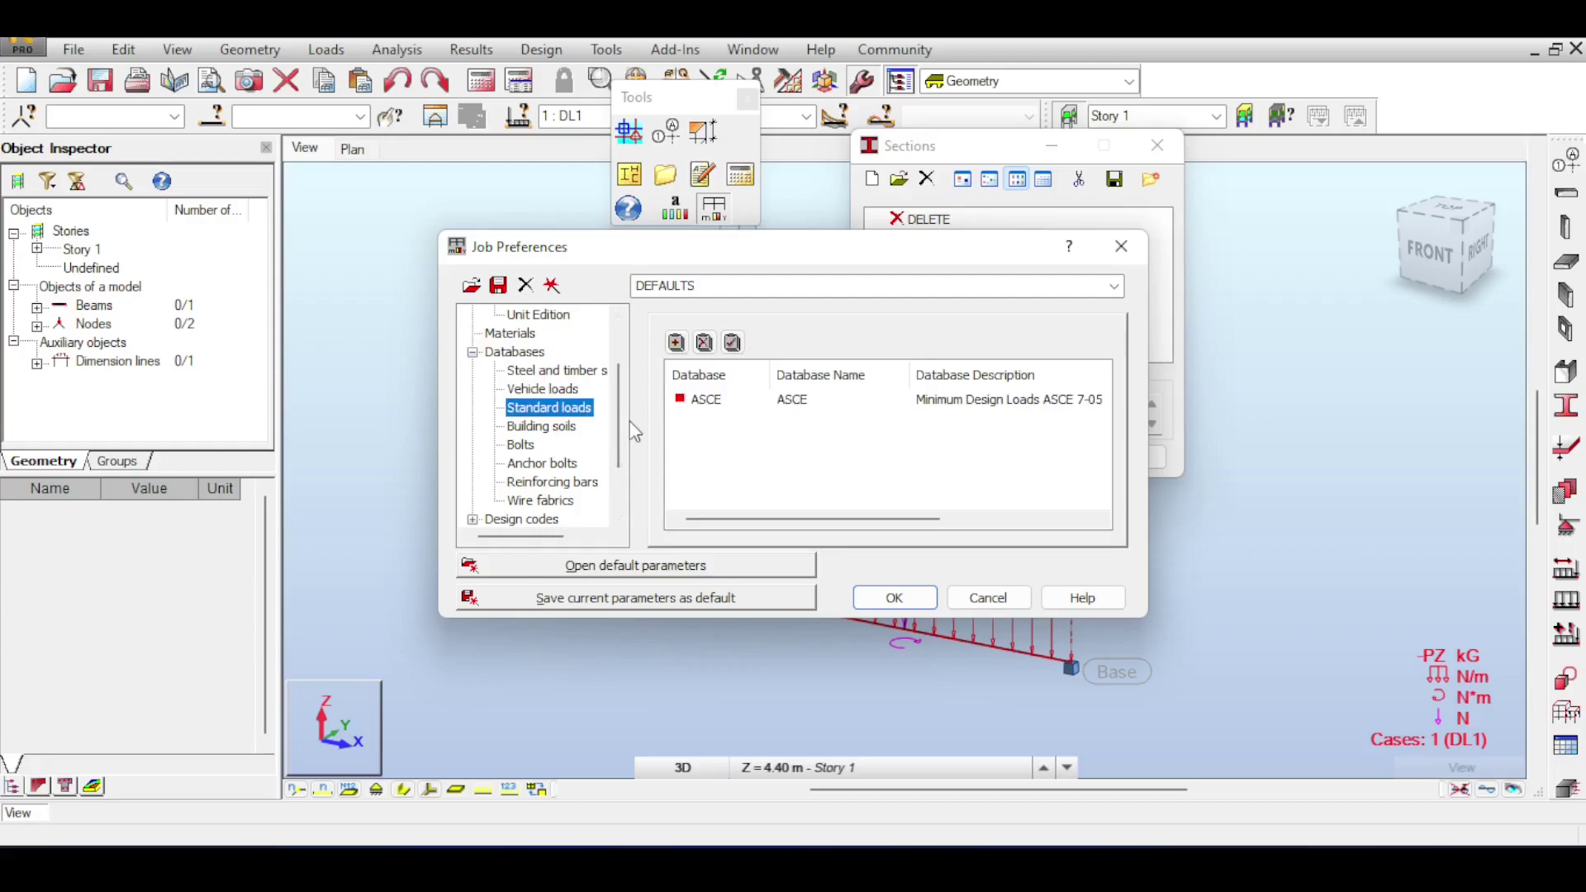
{"action": "left_click", "coordinate": [578, 431]}
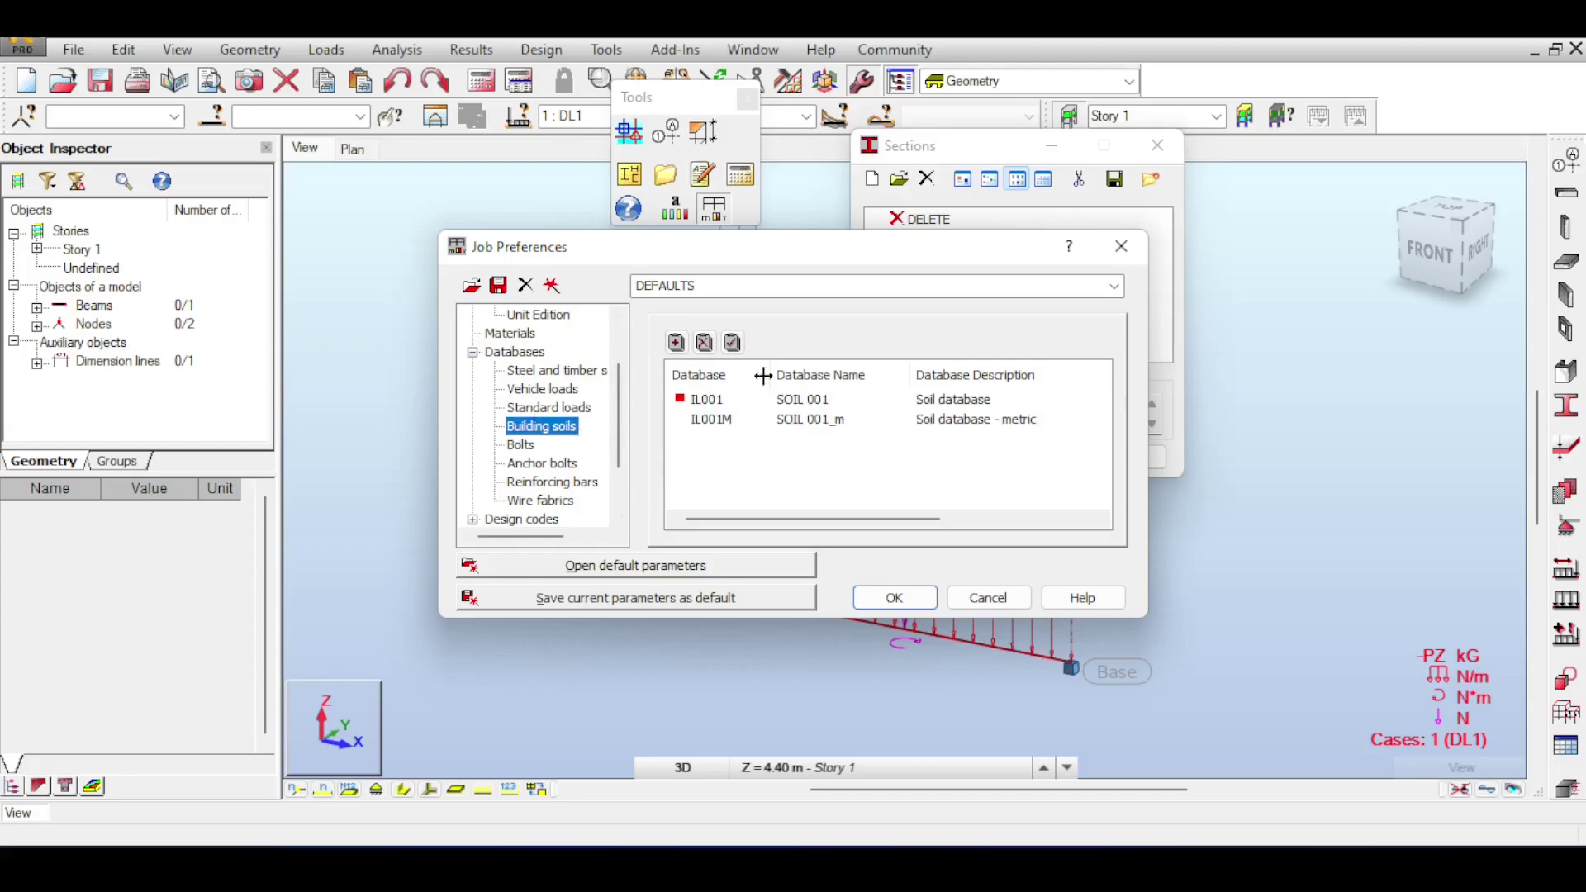
{"action": "left_click", "coordinate": [523, 451]}
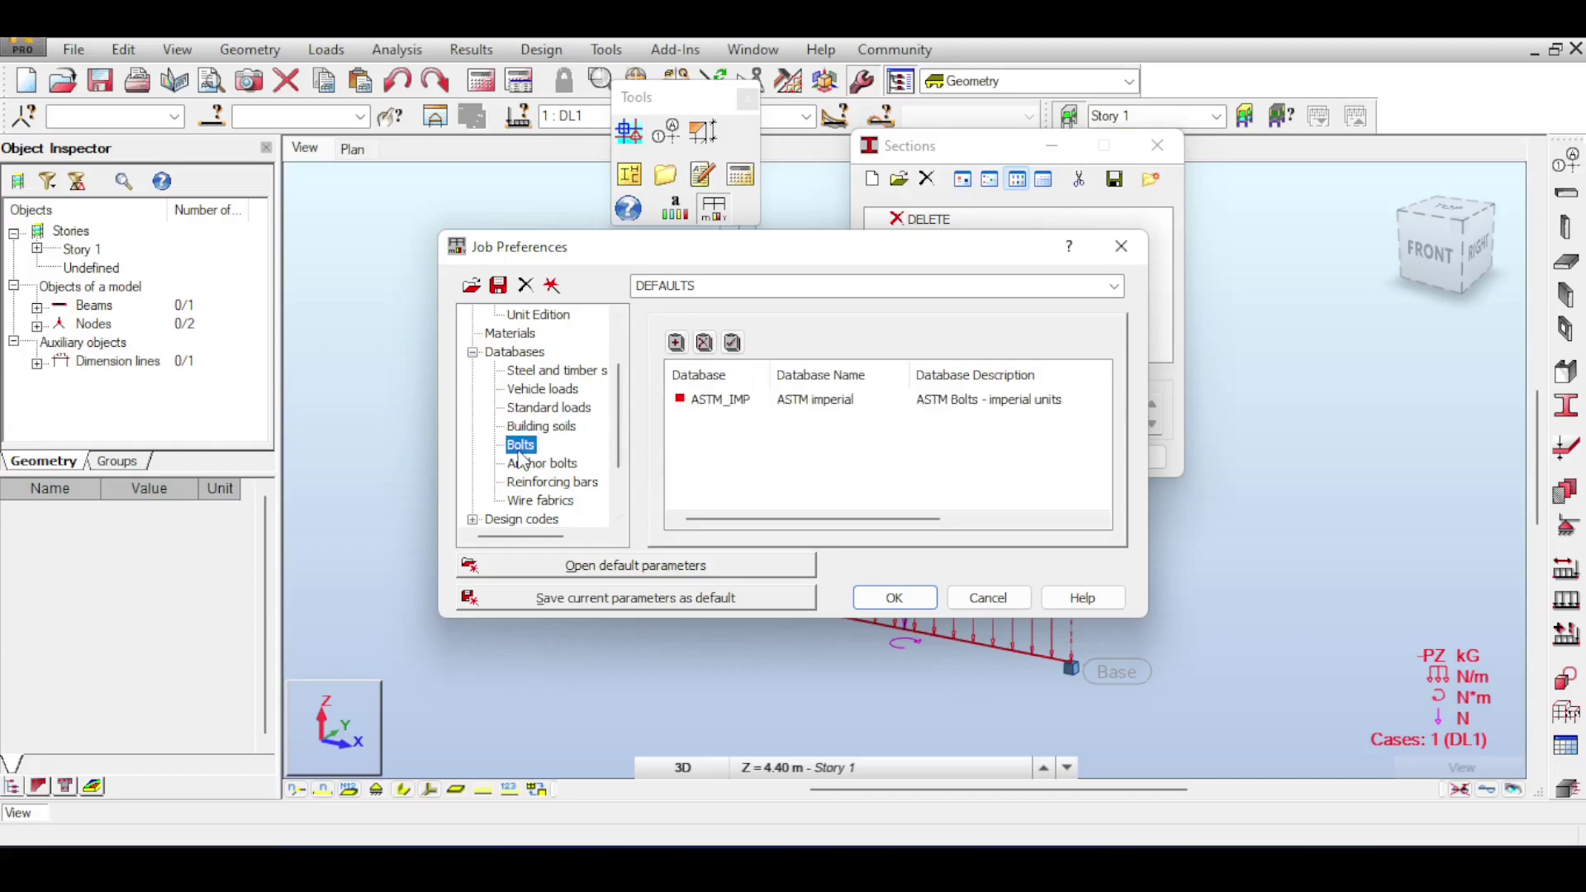
{"action": "left_click", "coordinate": [530, 466]}
Widen the Database column of the reinforcing bars list to read the full names, and highlight ACI 318-08_METRIC
{"action": "left_click", "coordinate": [537, 484]}
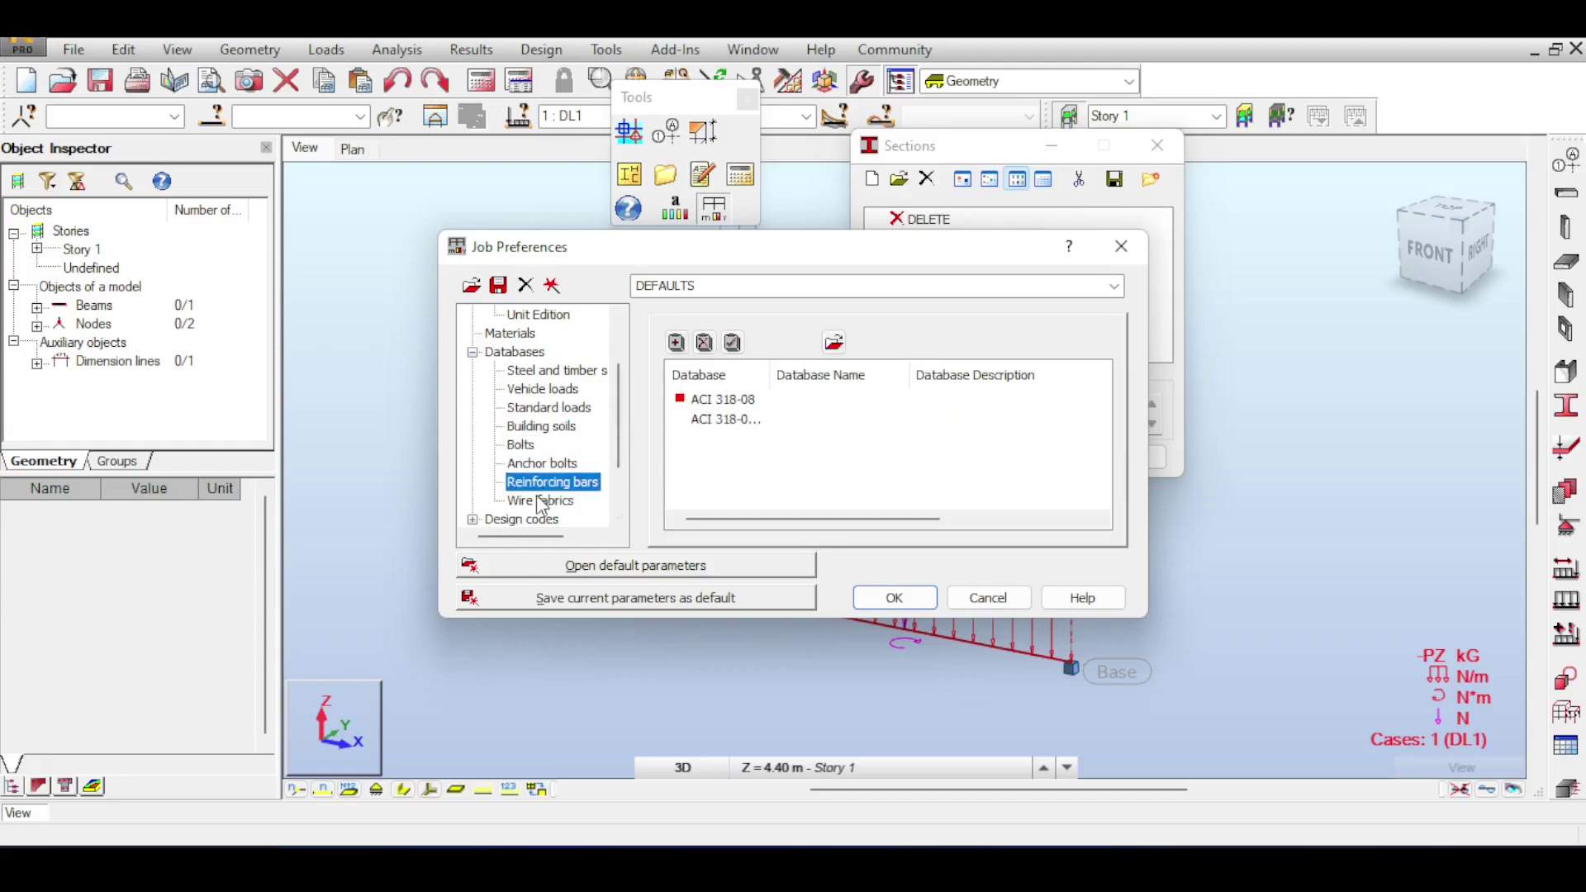
{"action": "left_click_drag", "start_coordinate": [770, 376], "coordinate": [832, 365]}
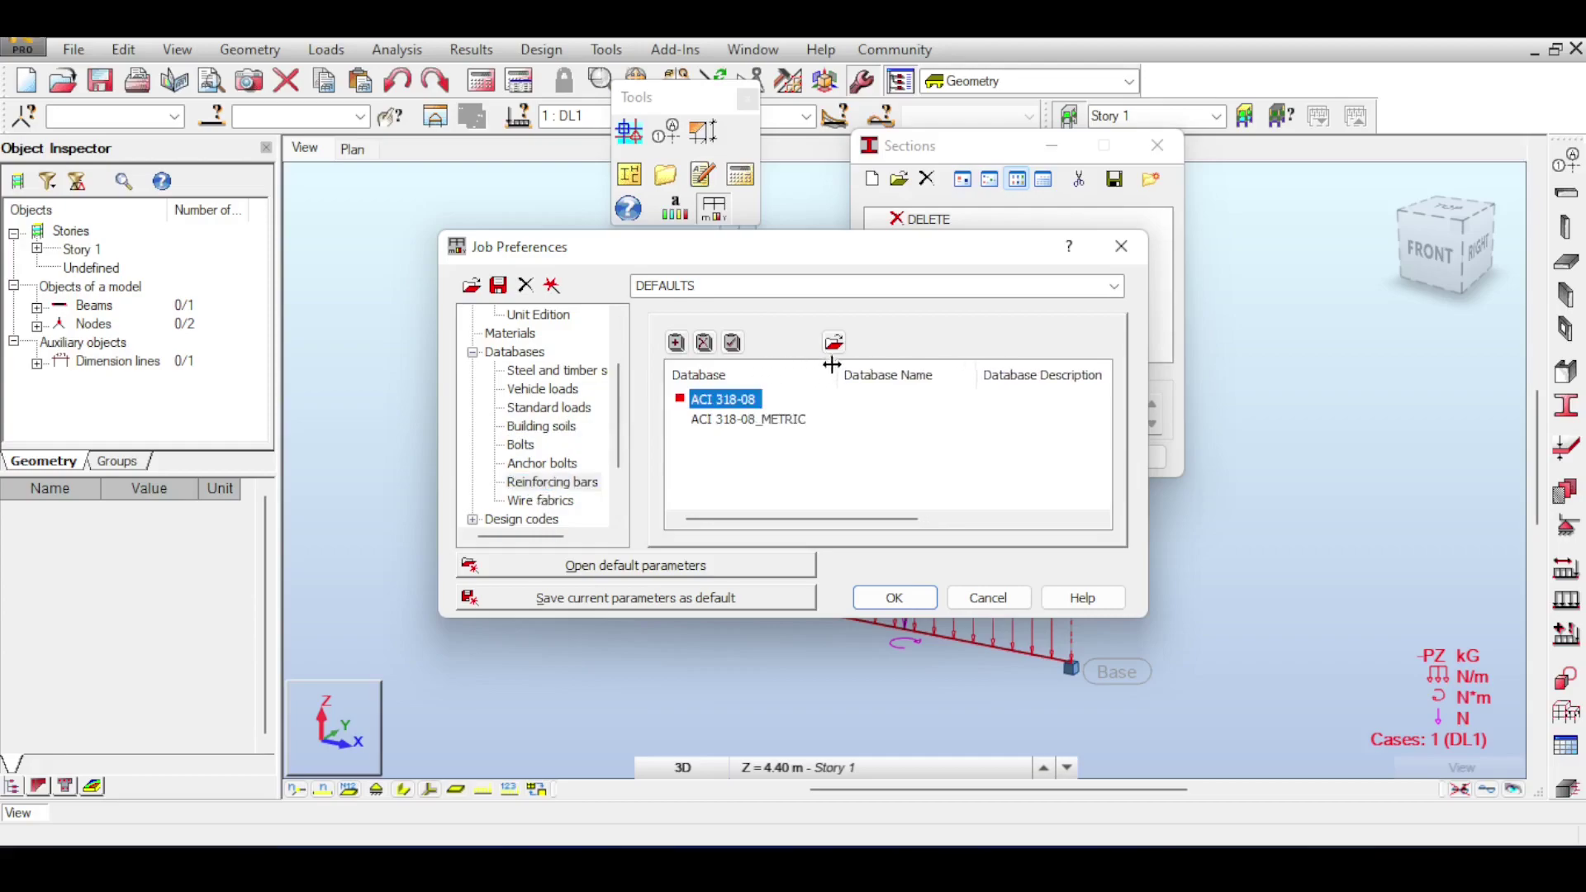
{"action": "left_click", "coordinate": [715, 422]}
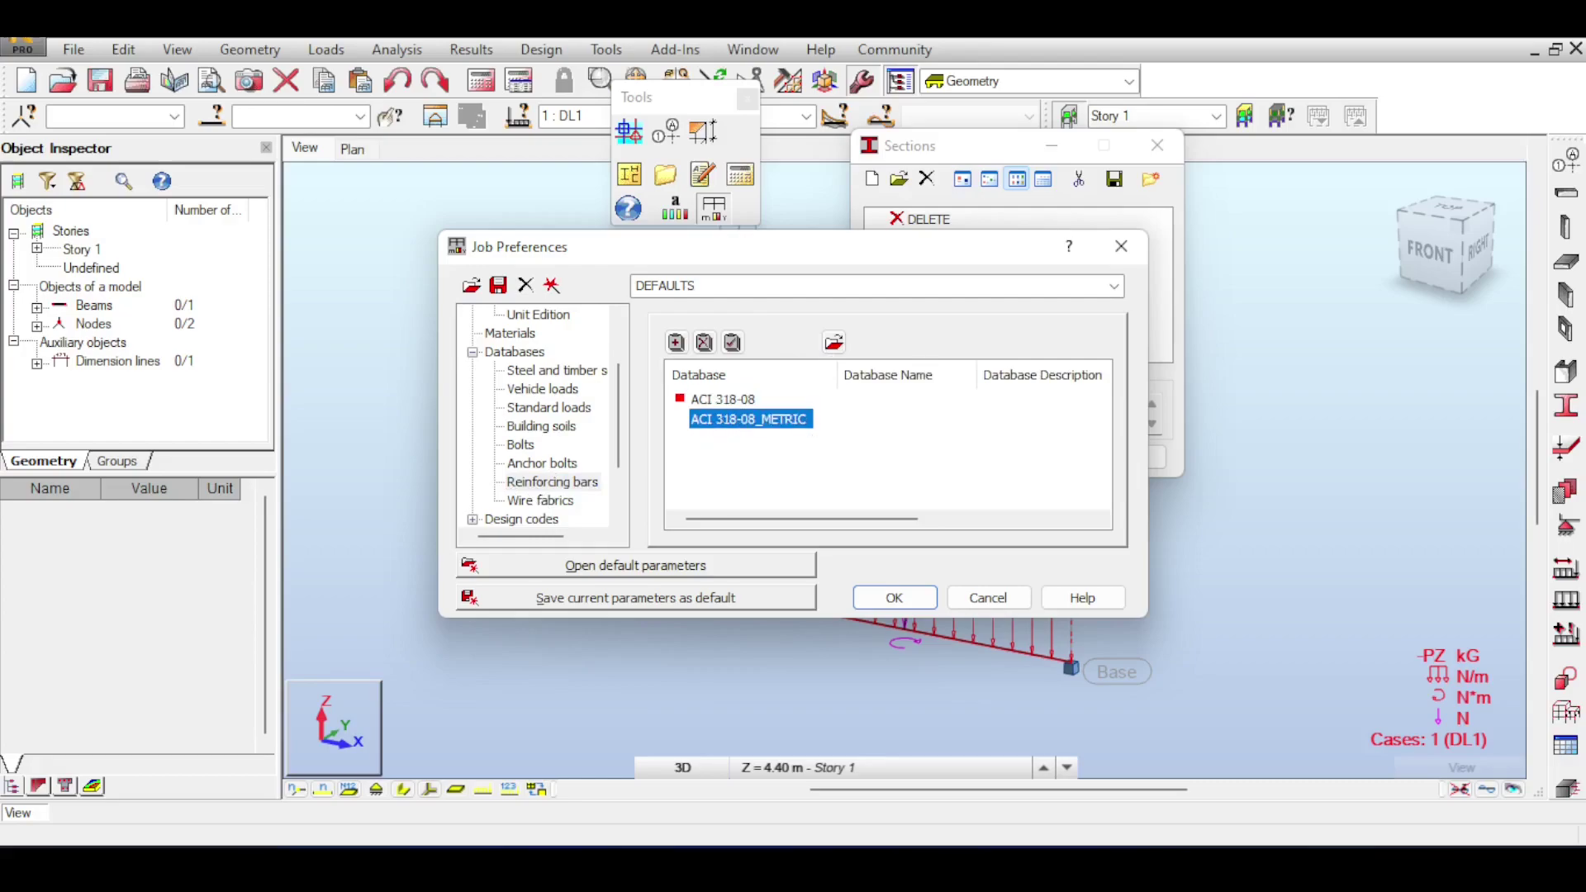
{"action": "left_click", "coordinate": [1346, 592]}
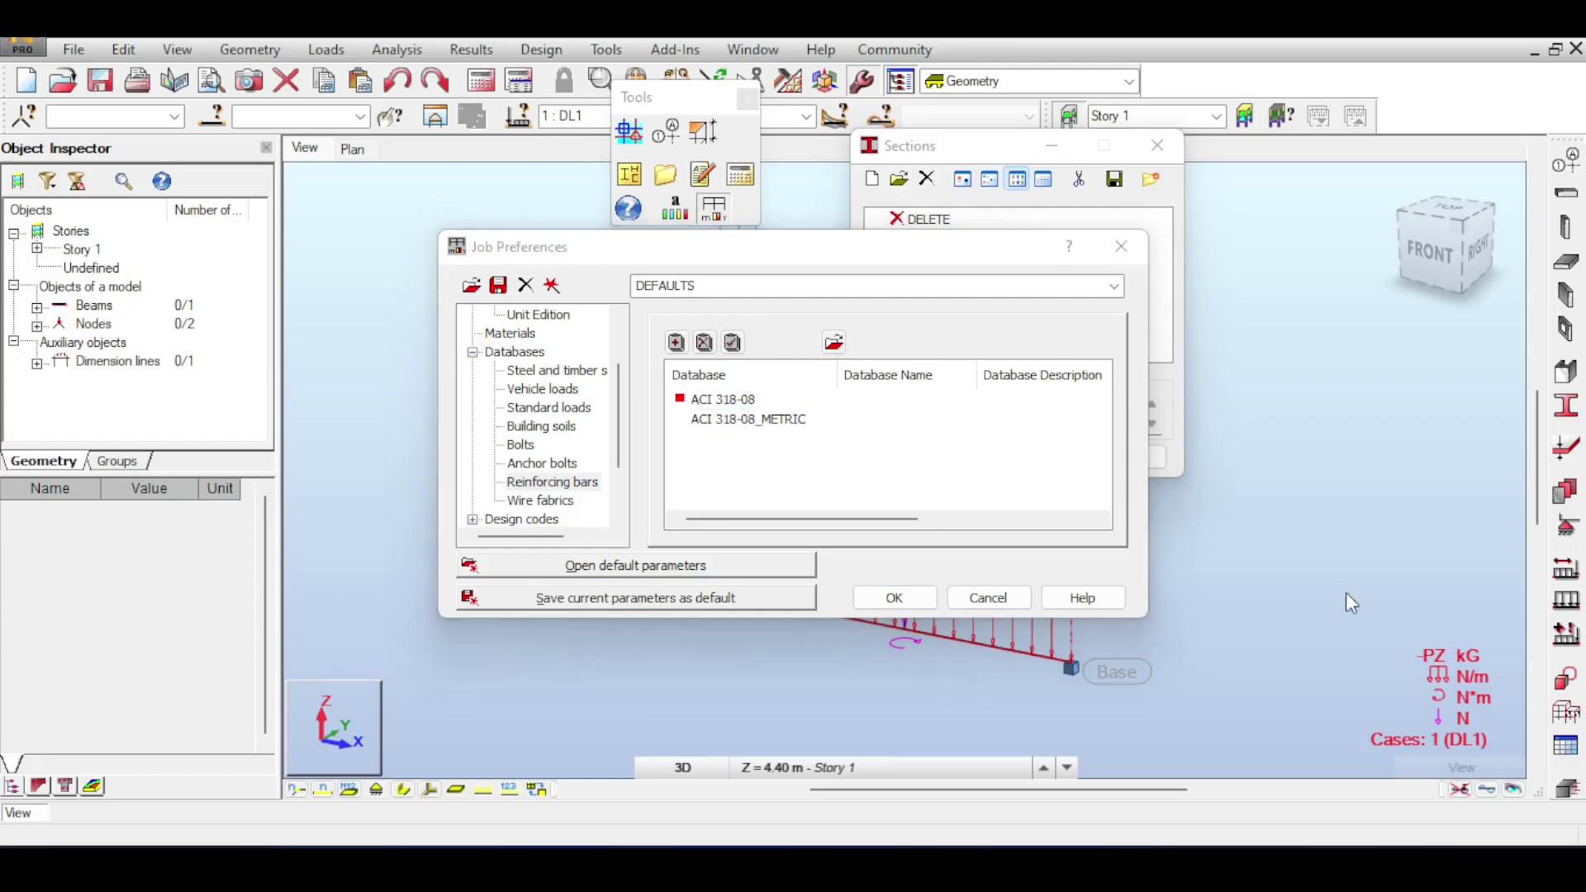
Make ACI 318-08_METRIC the default reinforcing bars database
{"action": "left_click", "coordinate": [745, 423]}
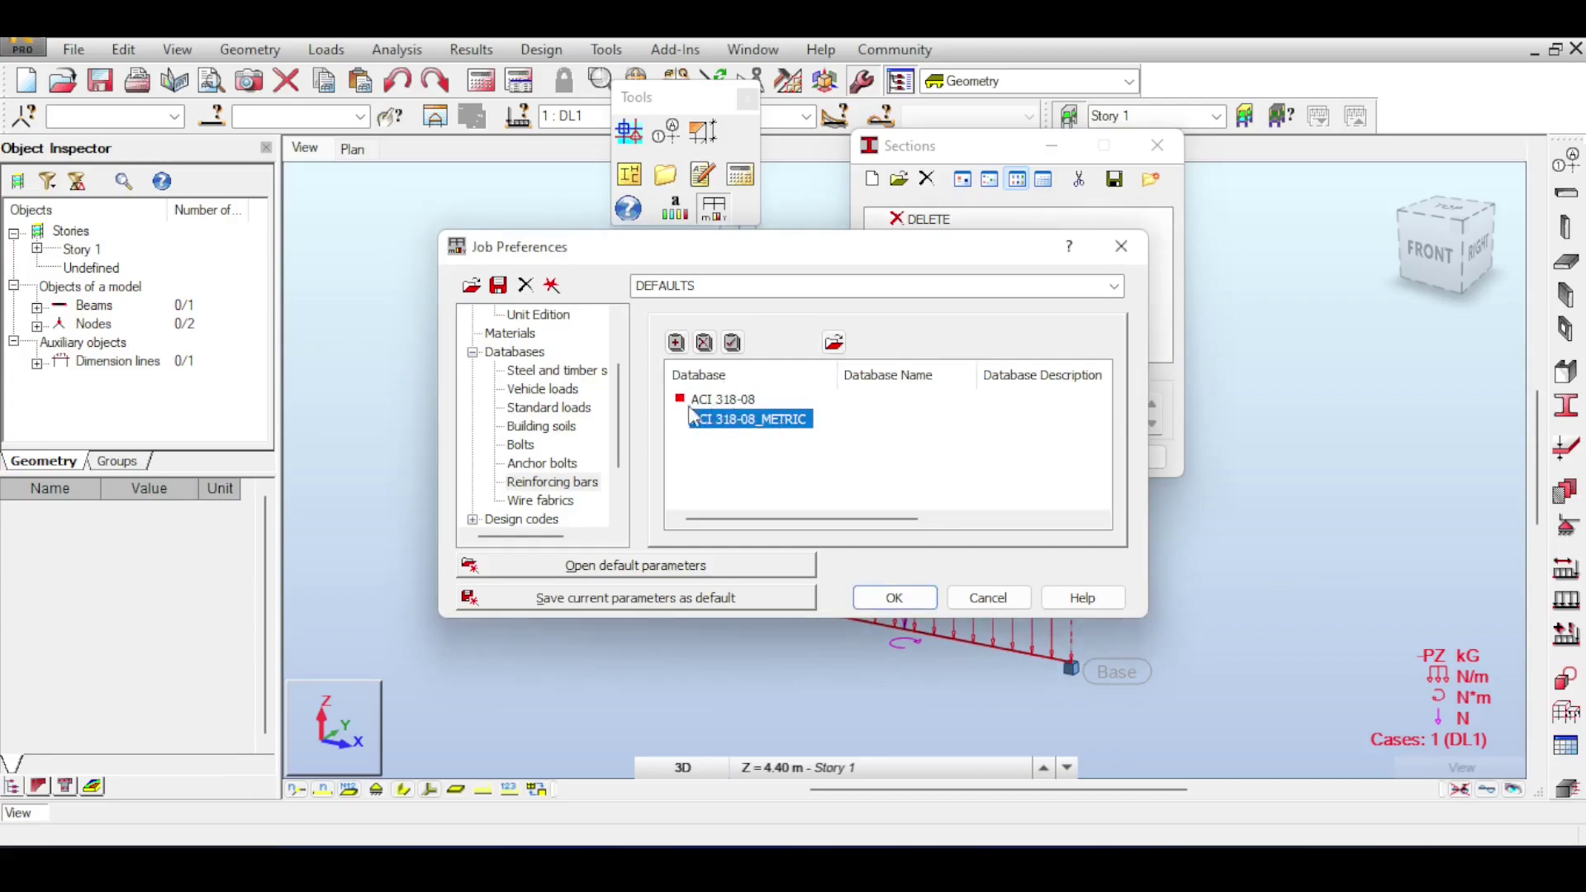
{"action": "left_click", "coordinate": [731, 345]}
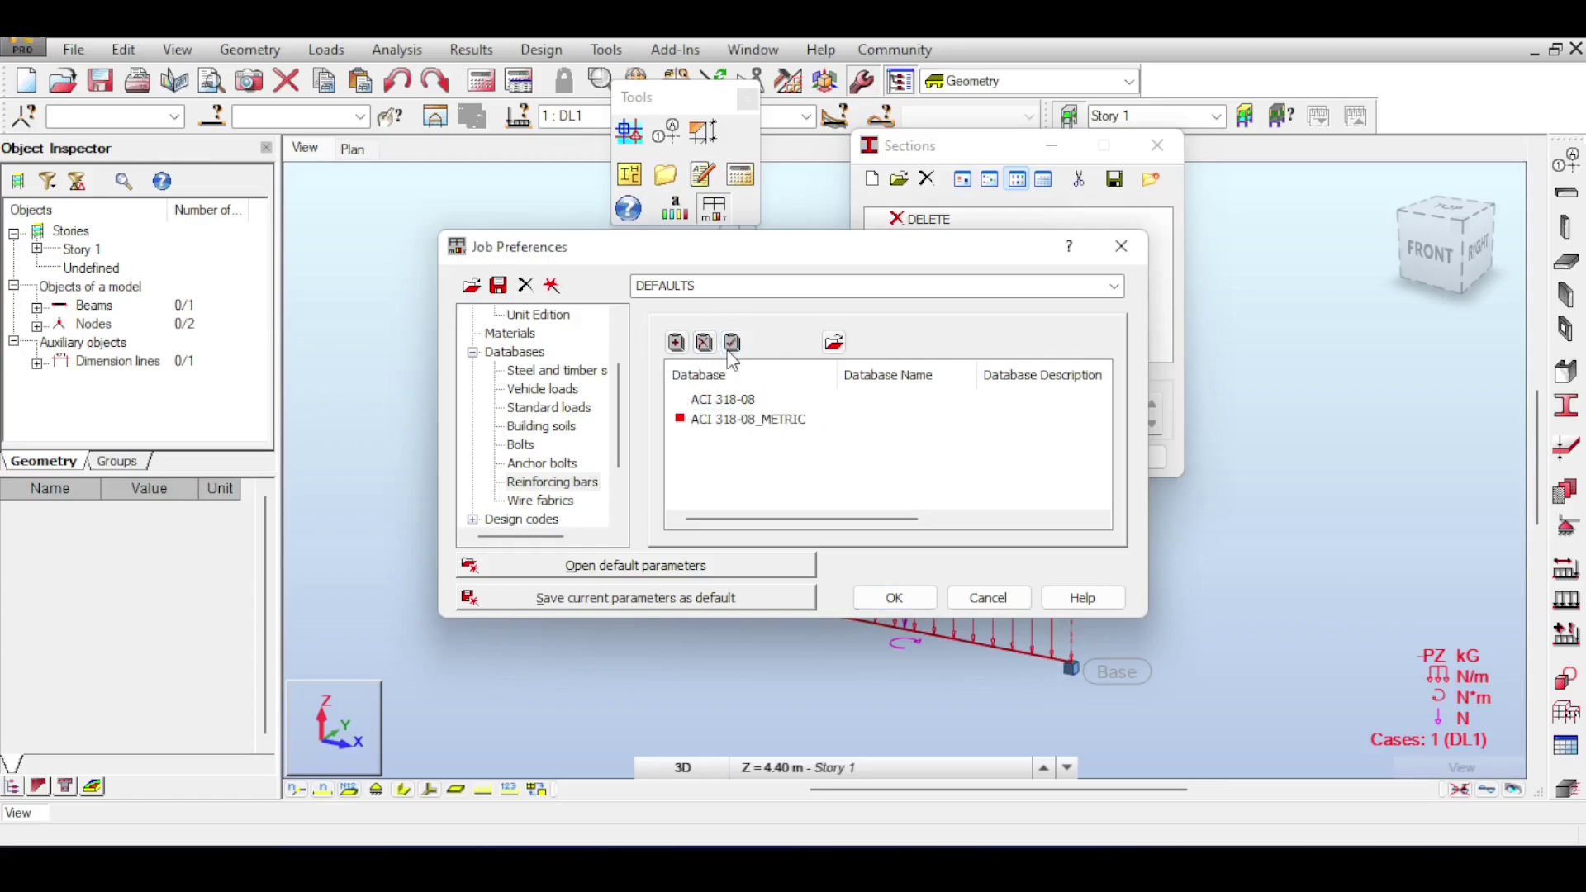
{"action": "left_click", "coordinate": [746, 423]}
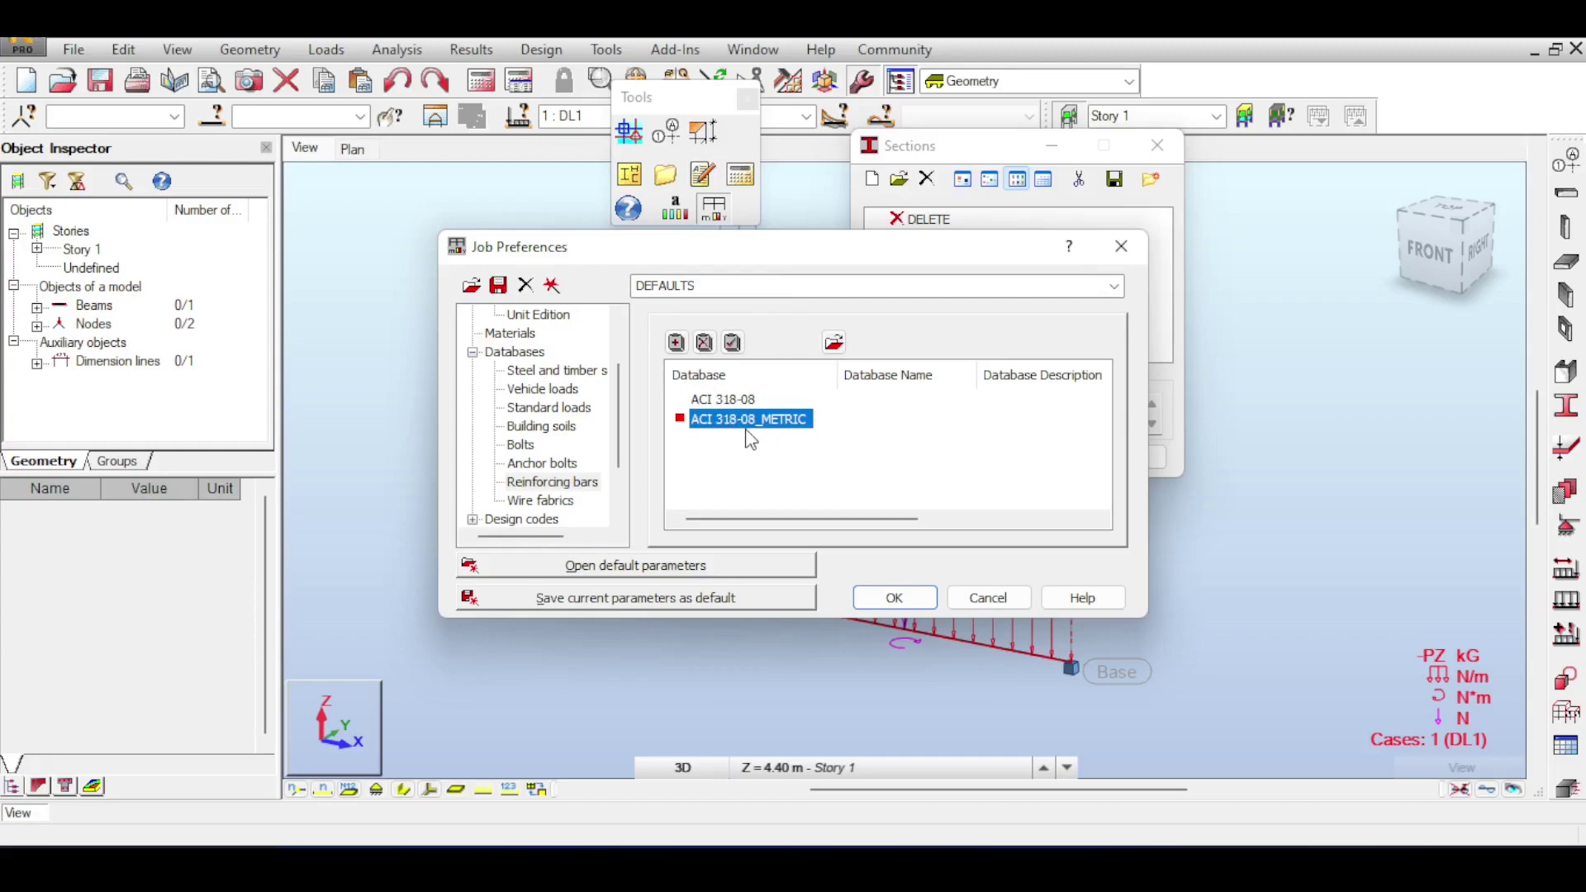
Browse the reinforcing bar databases available to add, highlight EN 1992-1-2, and close the list without adding any
{"action": "left_click", "coordinate": [676, 342]}
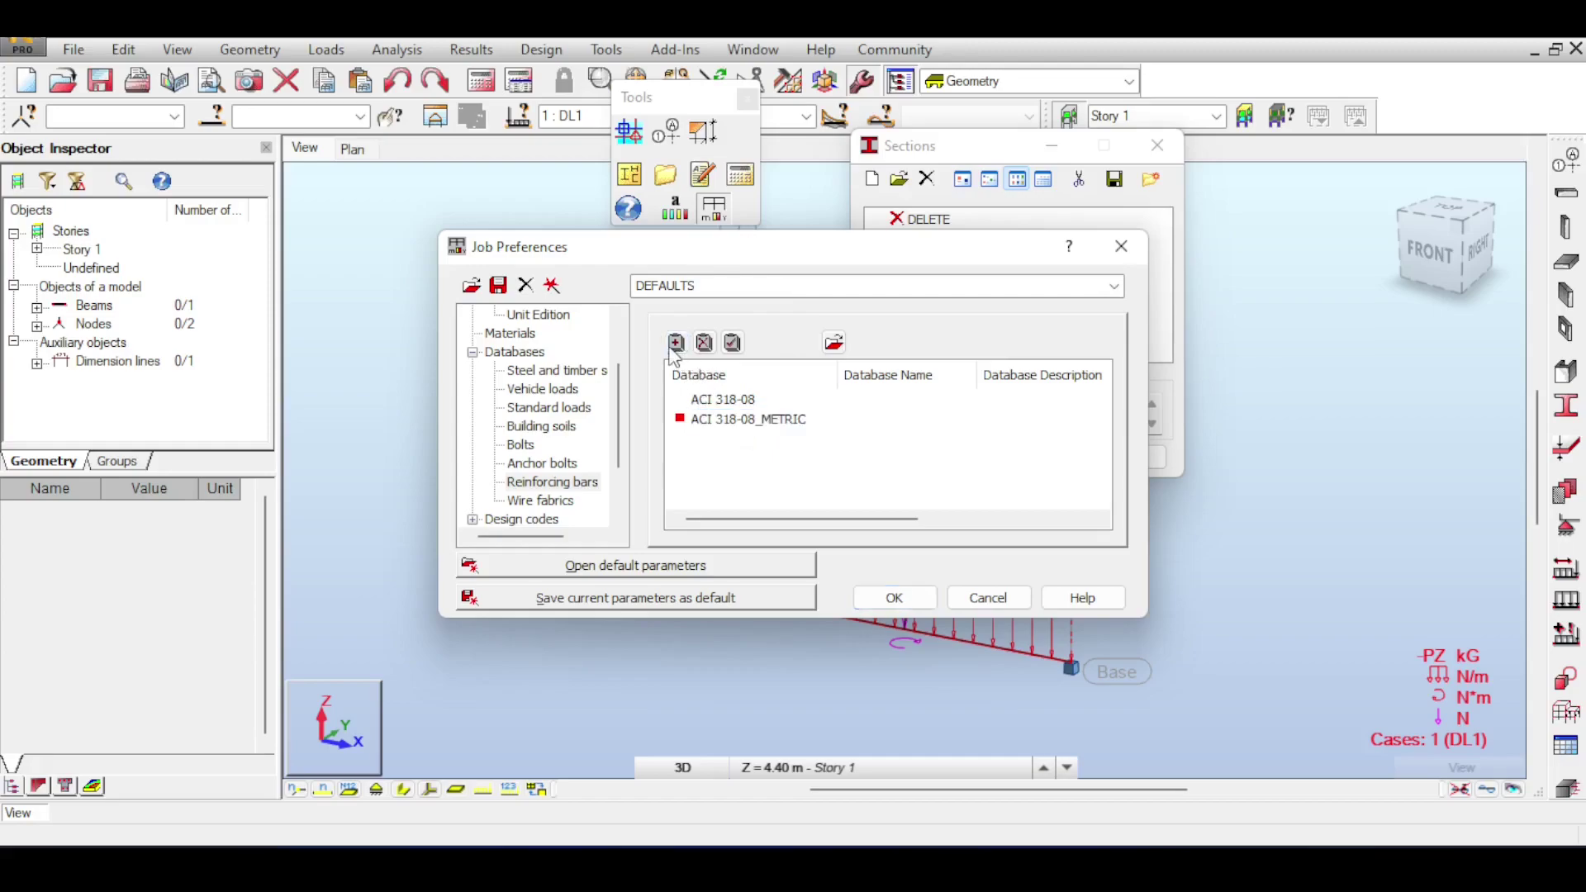
{"action": "left_click_drag", "start_coordinate": [782, 300], "coordinate": [770, 214]}
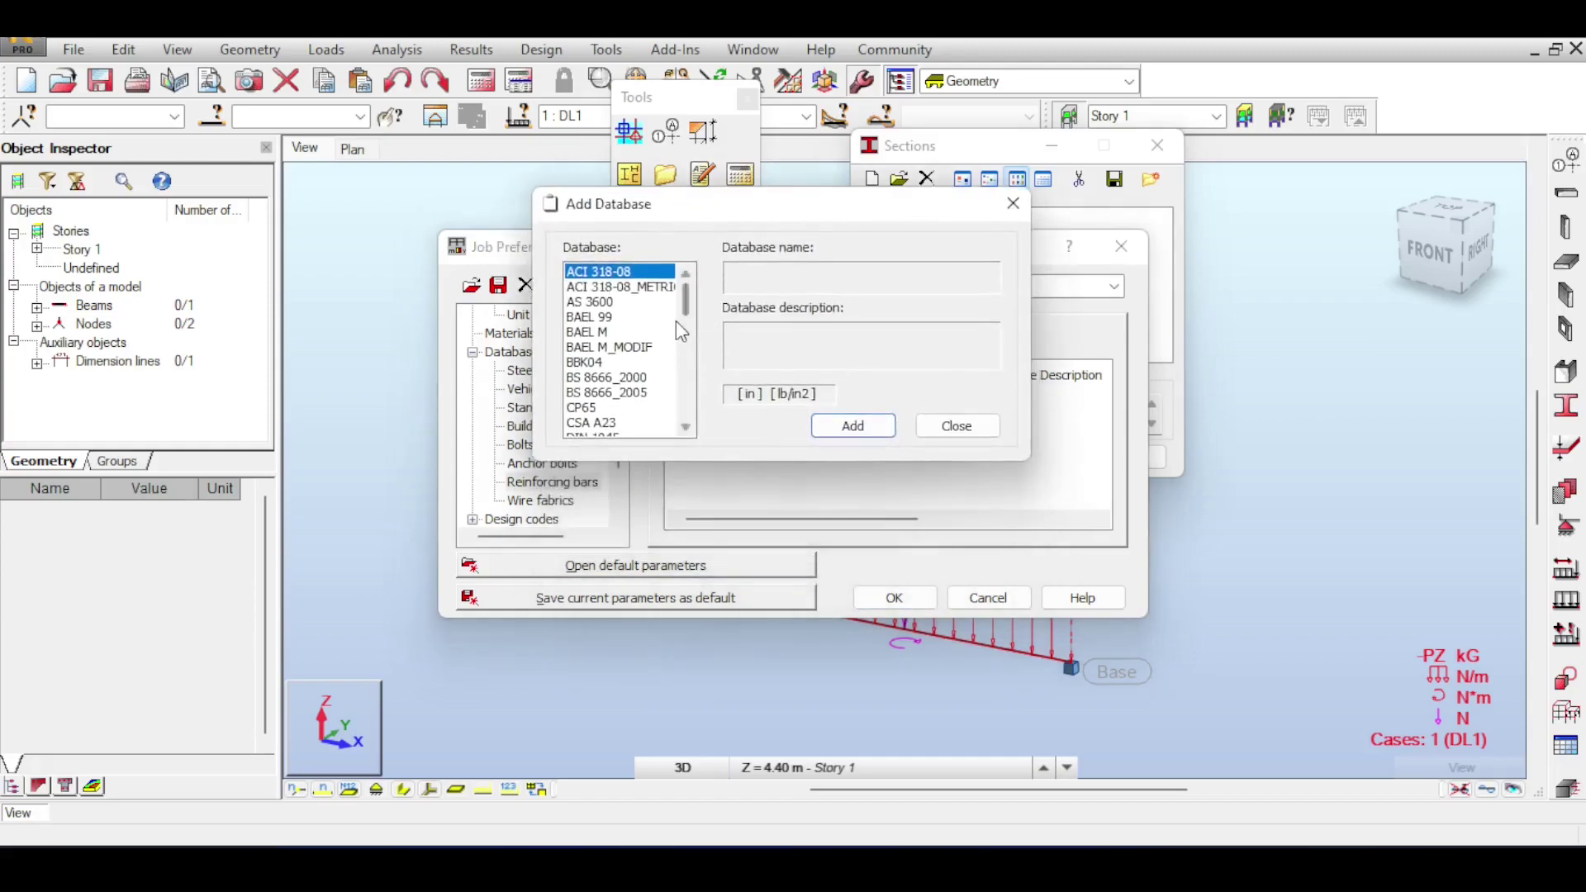
{"action": "scroll", "coordinate": [692, 332], "scroll_direction": "down", "scroll_amount": 3}
{"action": "scroll", "coordinate": [698, 342], "scroll_direction": "down", "scroll_amount": 3}
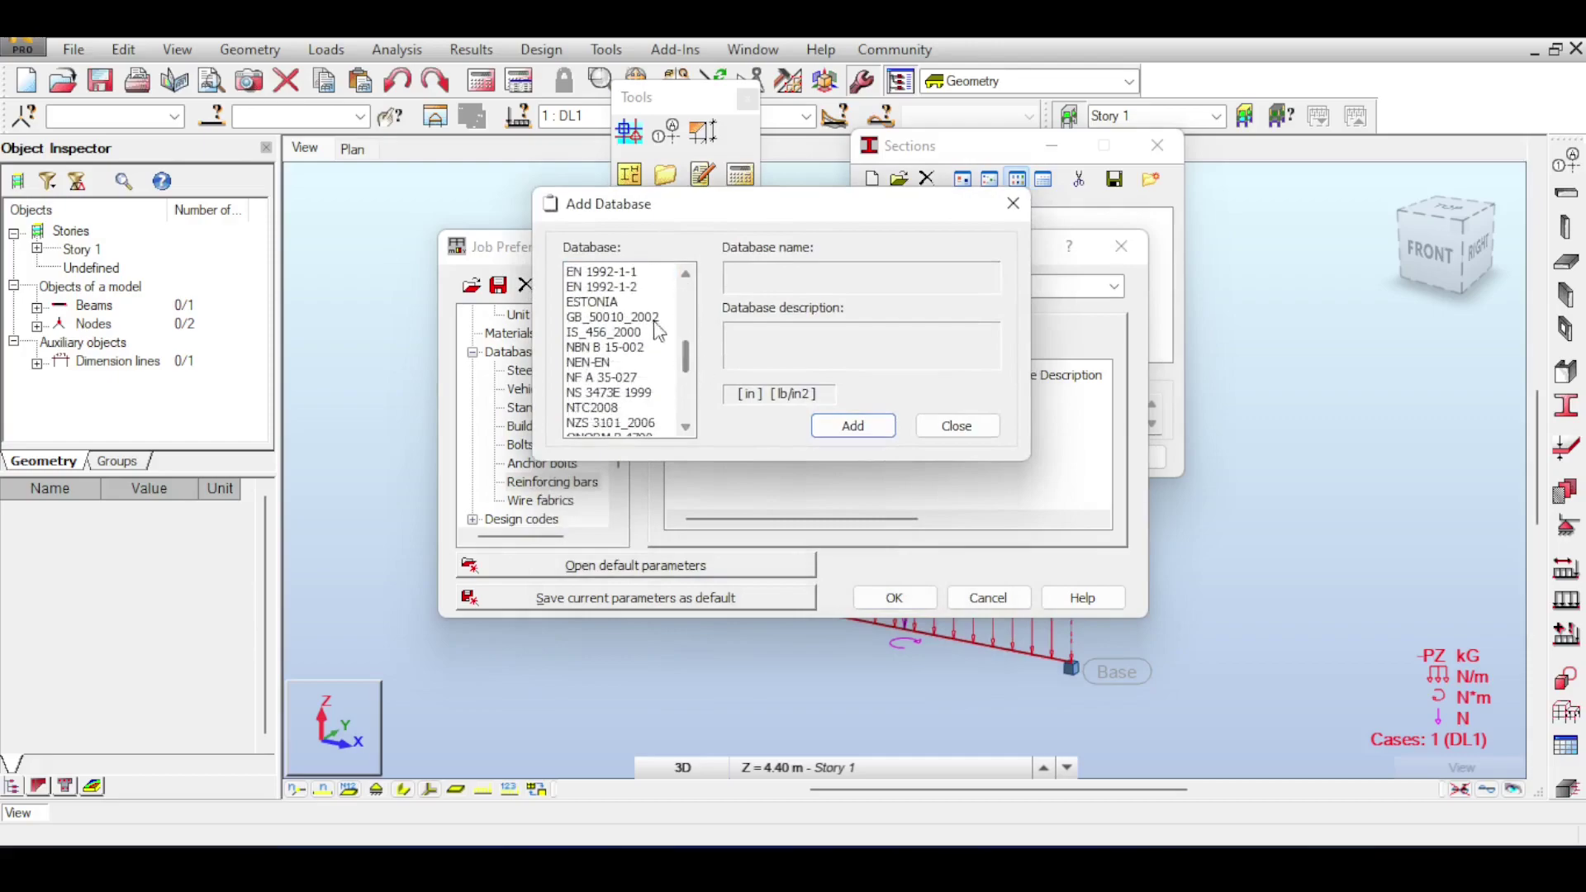
{"action": "left_click", "coordinate": [642, 288]}
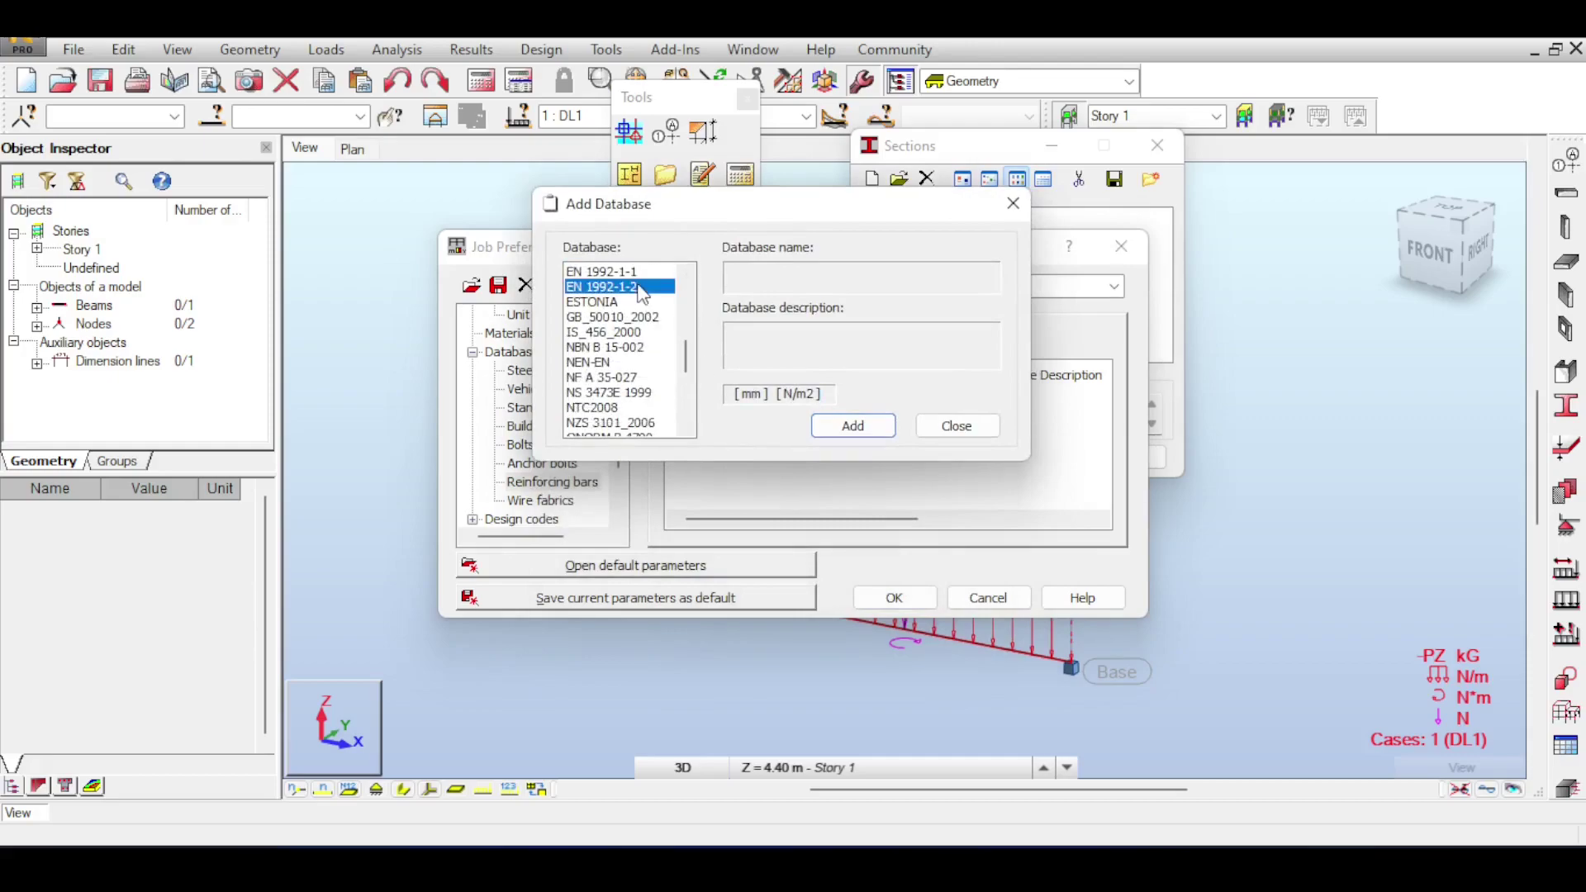
{"action": "left_click", "coordinate": [1014, 203]}
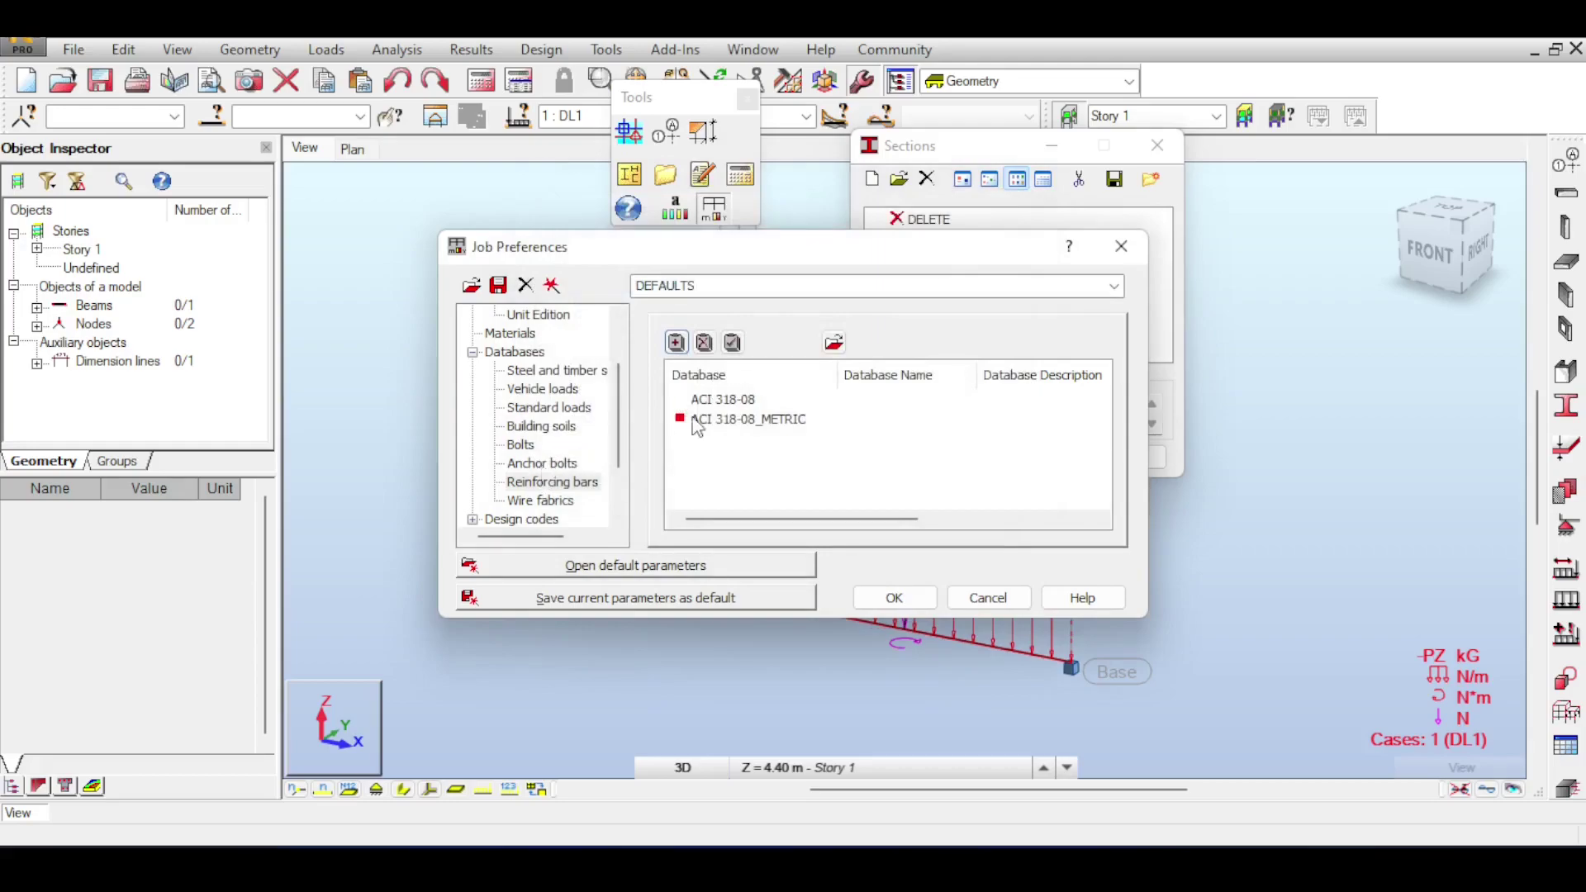
Look through the vehicle load databases available to add, check the description of EURO, and close the list without adding it
{"action": "left_click", "coordinate": [528, 446]}
{"action": "left_click", "coordinate": [542, 426]}
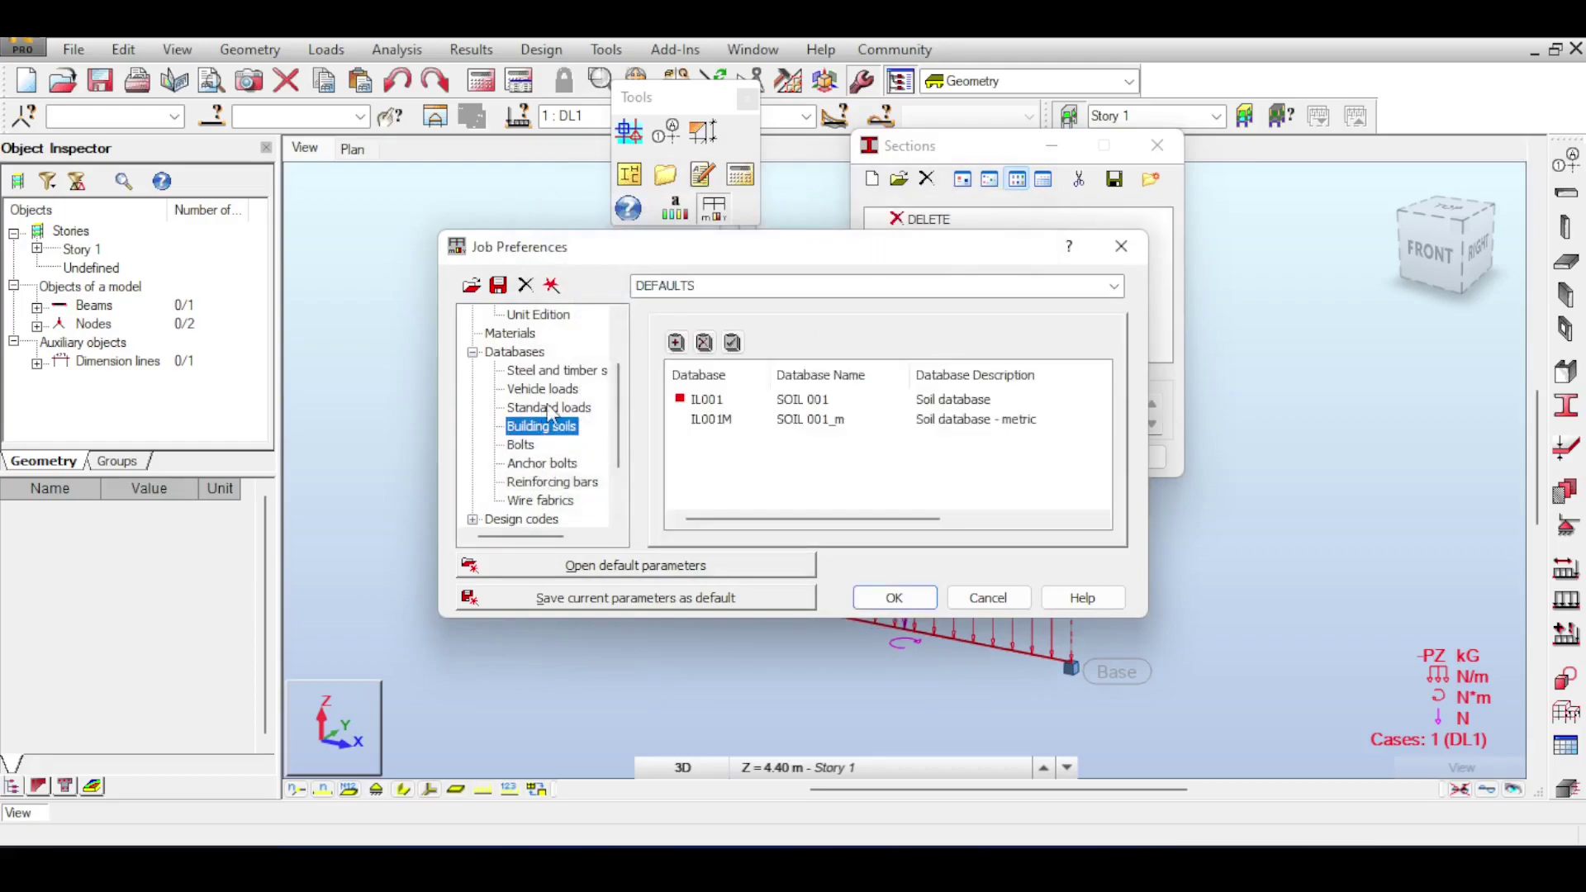
{"action": "left_click", "coordinate": [544, 390]}
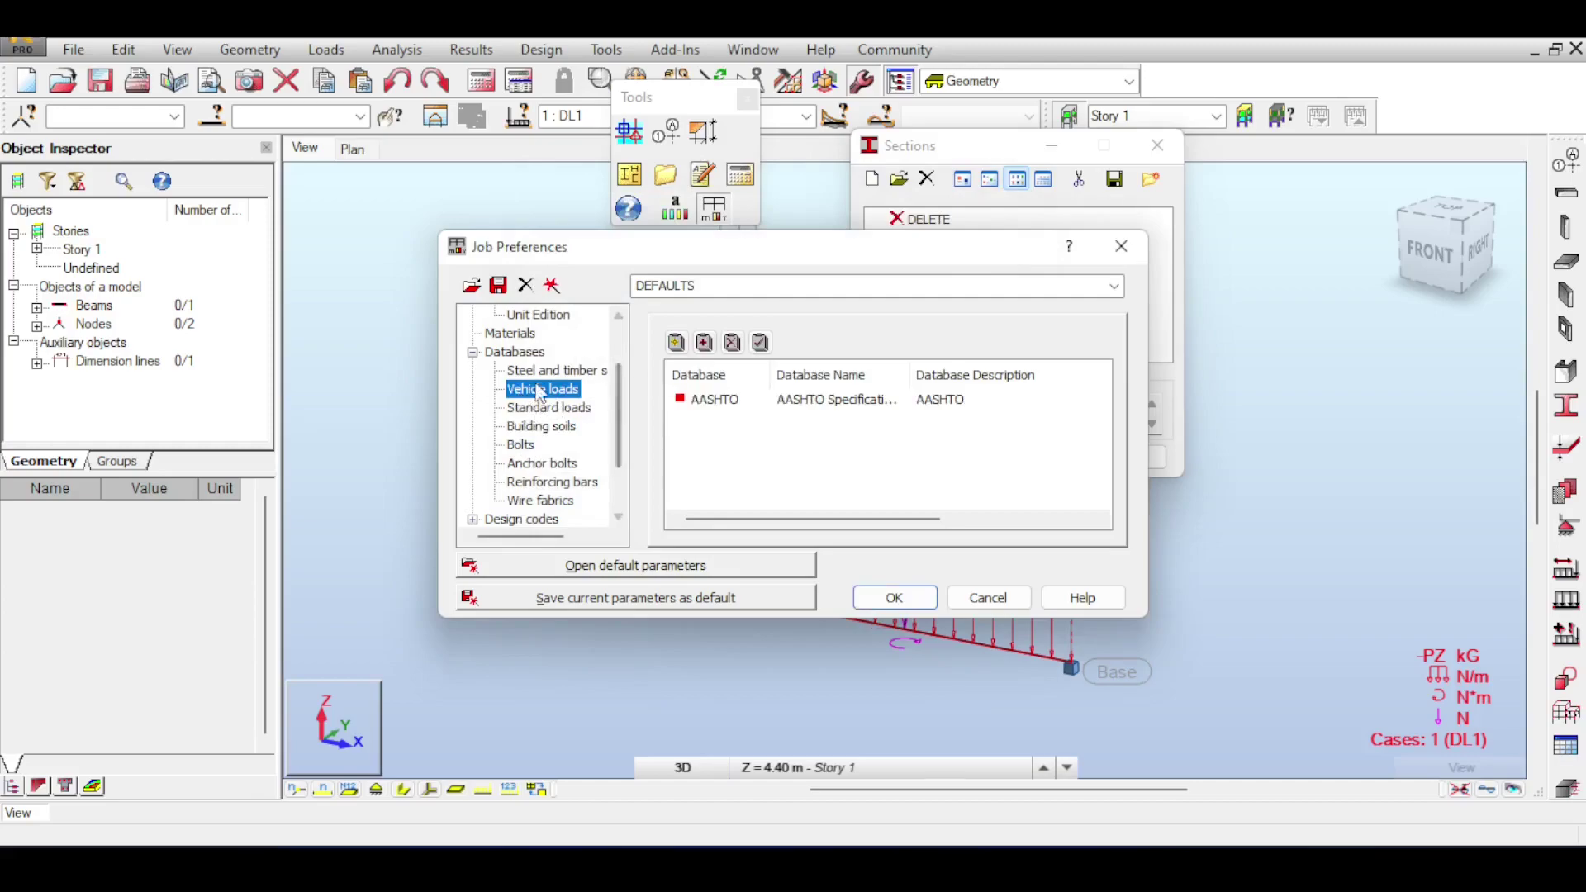
{"action": "left_click", "coordinate": [703, 342]}
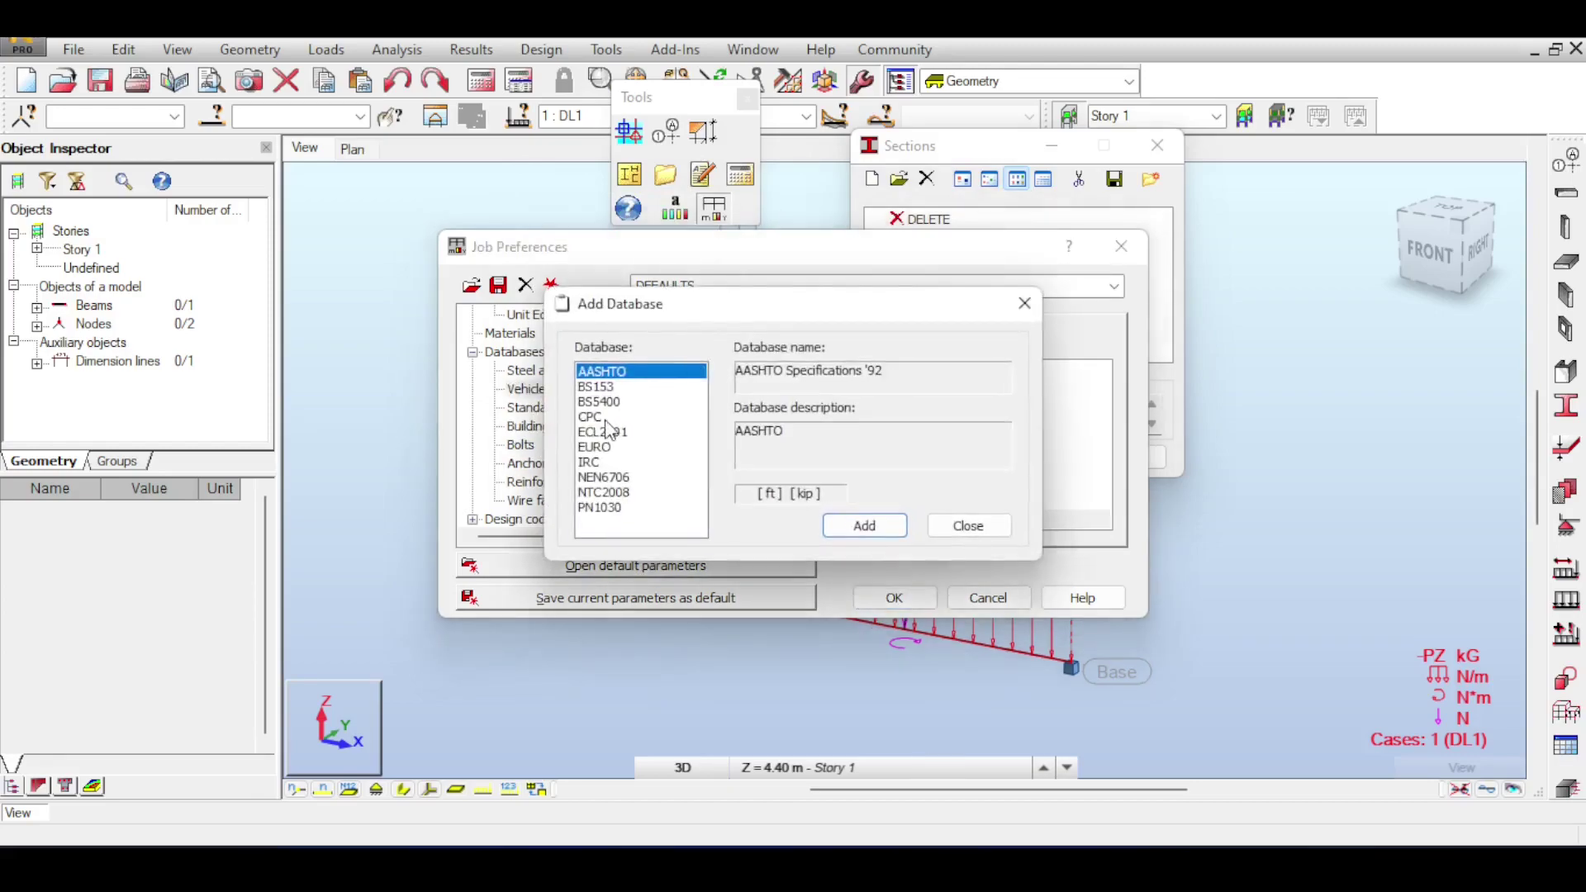
{"action": "left_click", "coordinate": [609, 448]}
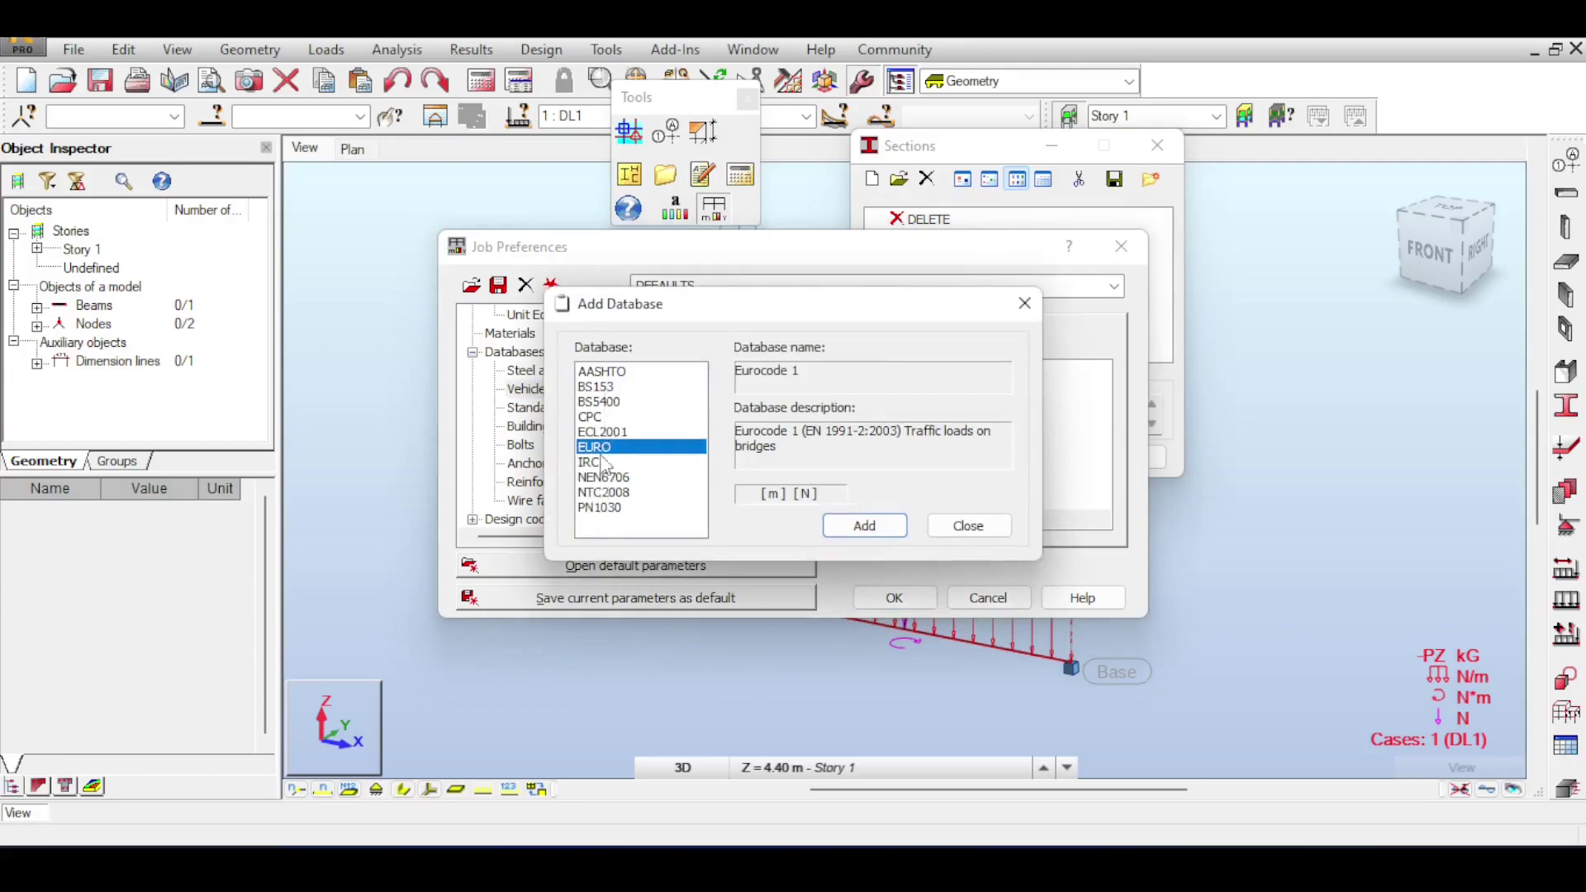
{"action": "left_click", "coordinate": [967, 526]}
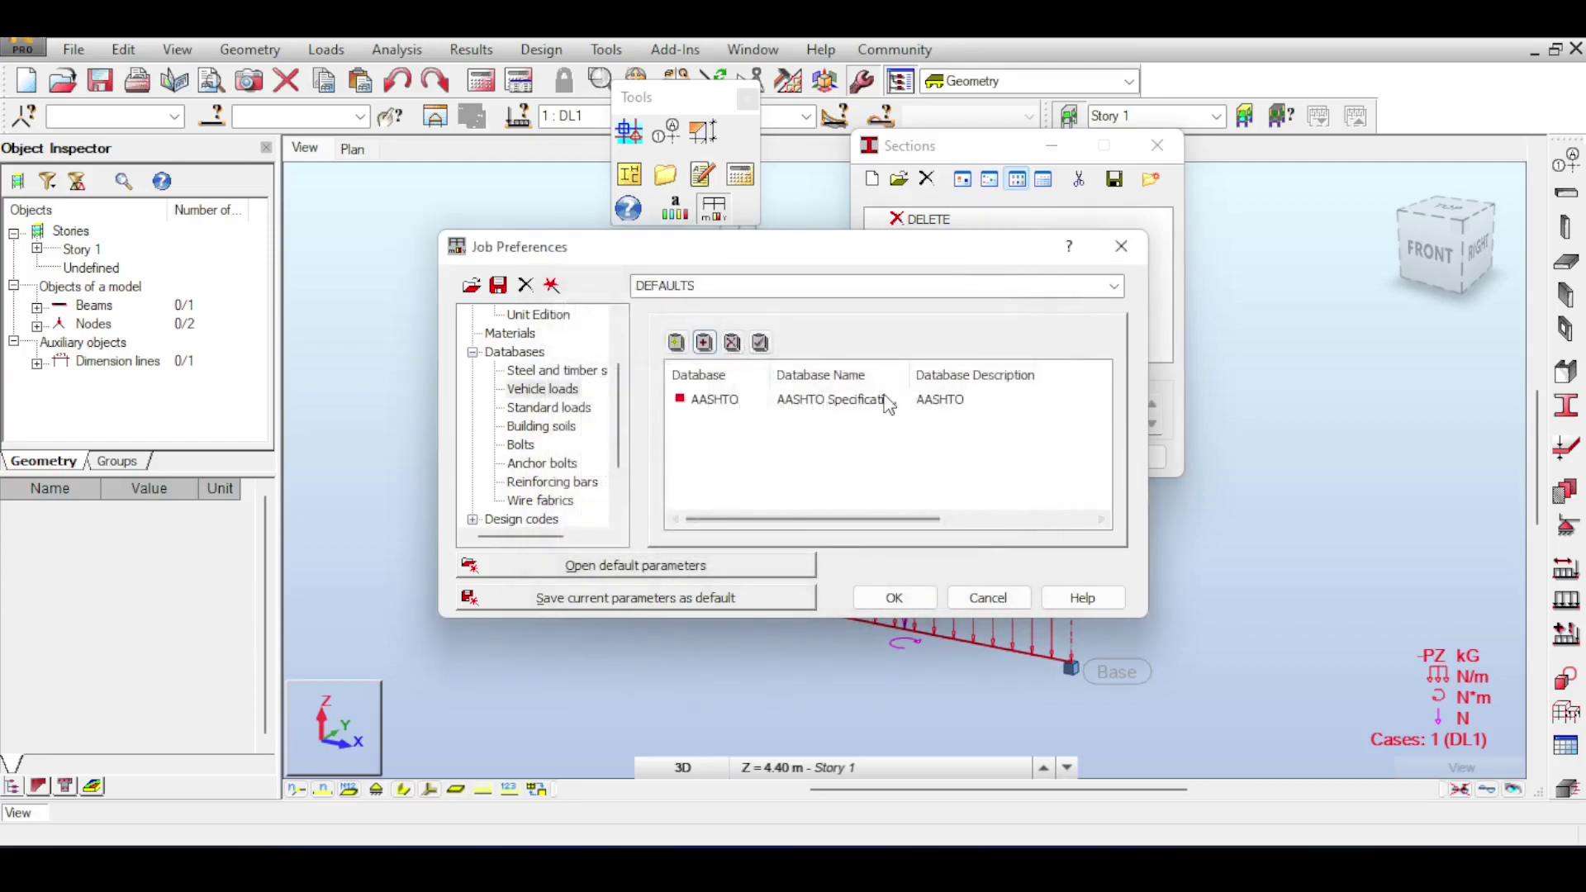
Collapse the database categories and review the design codes for structures and for load combinations, snow/wind and seismic loads
{"action": "left_click", "coordinate": [472, 352]}
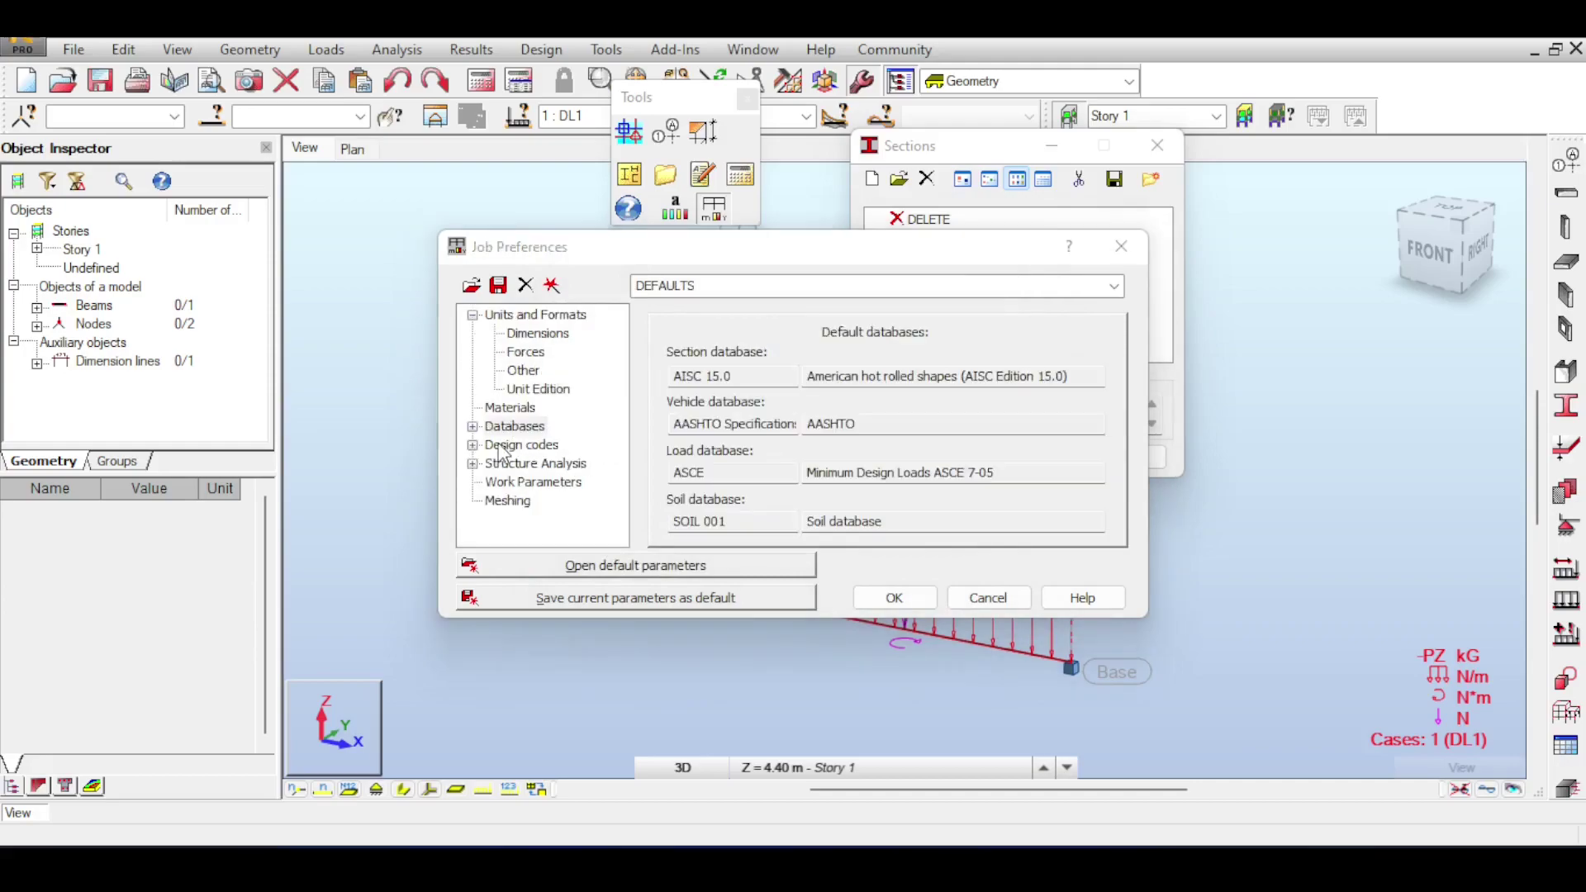
{"action": "left_click", "coordinate": [504, 446]}
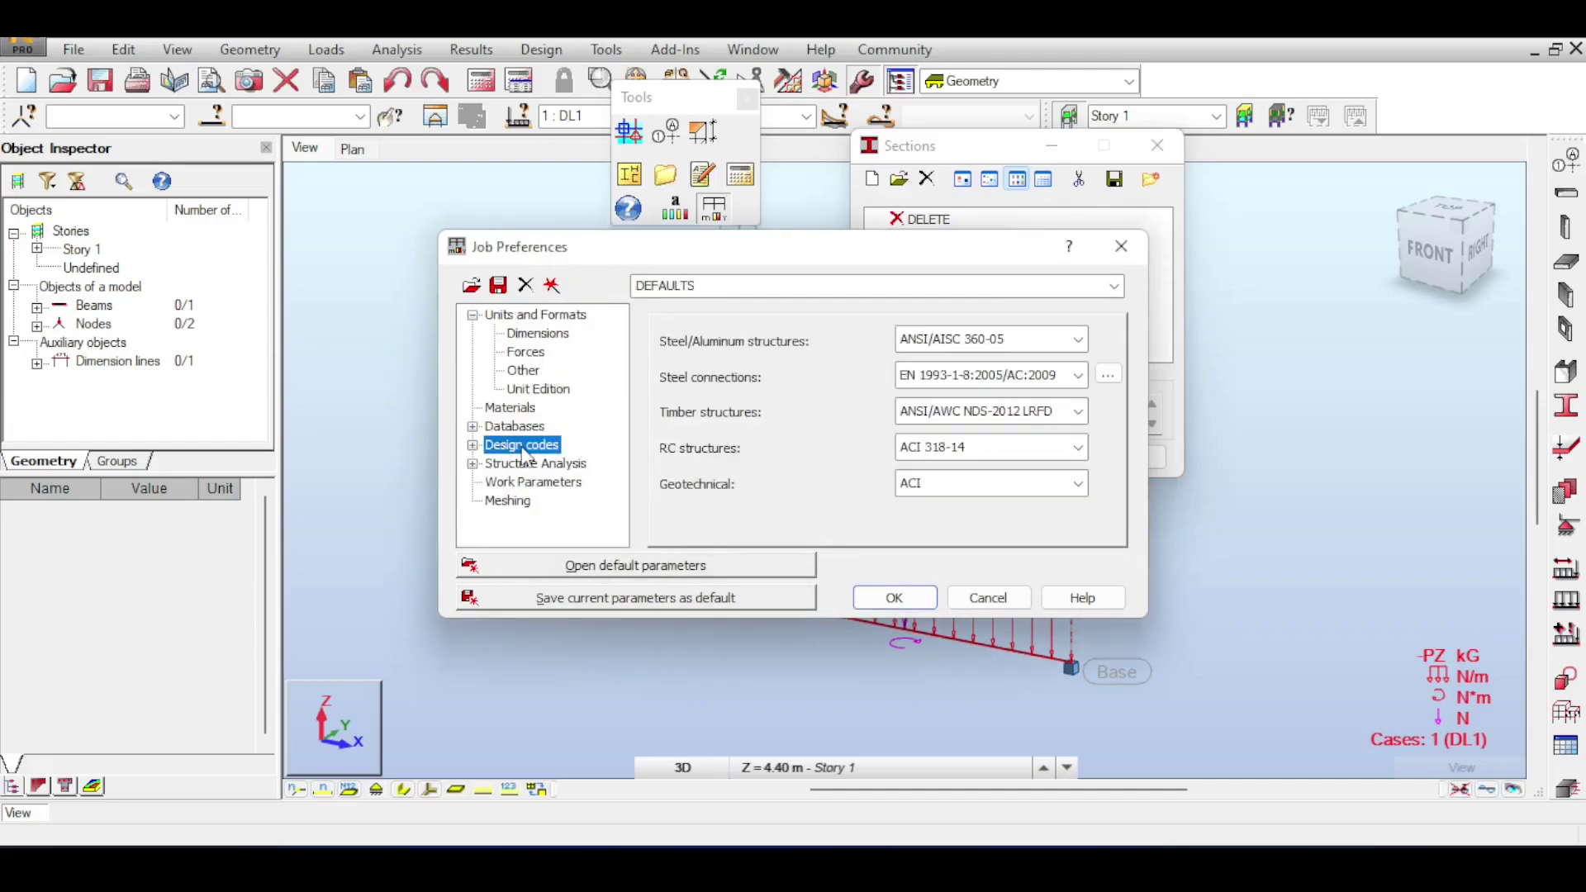
{"action": "left_click", "coordinate": [473, 446]}
{"action": "left_click", "coordinate": [535, 465]}
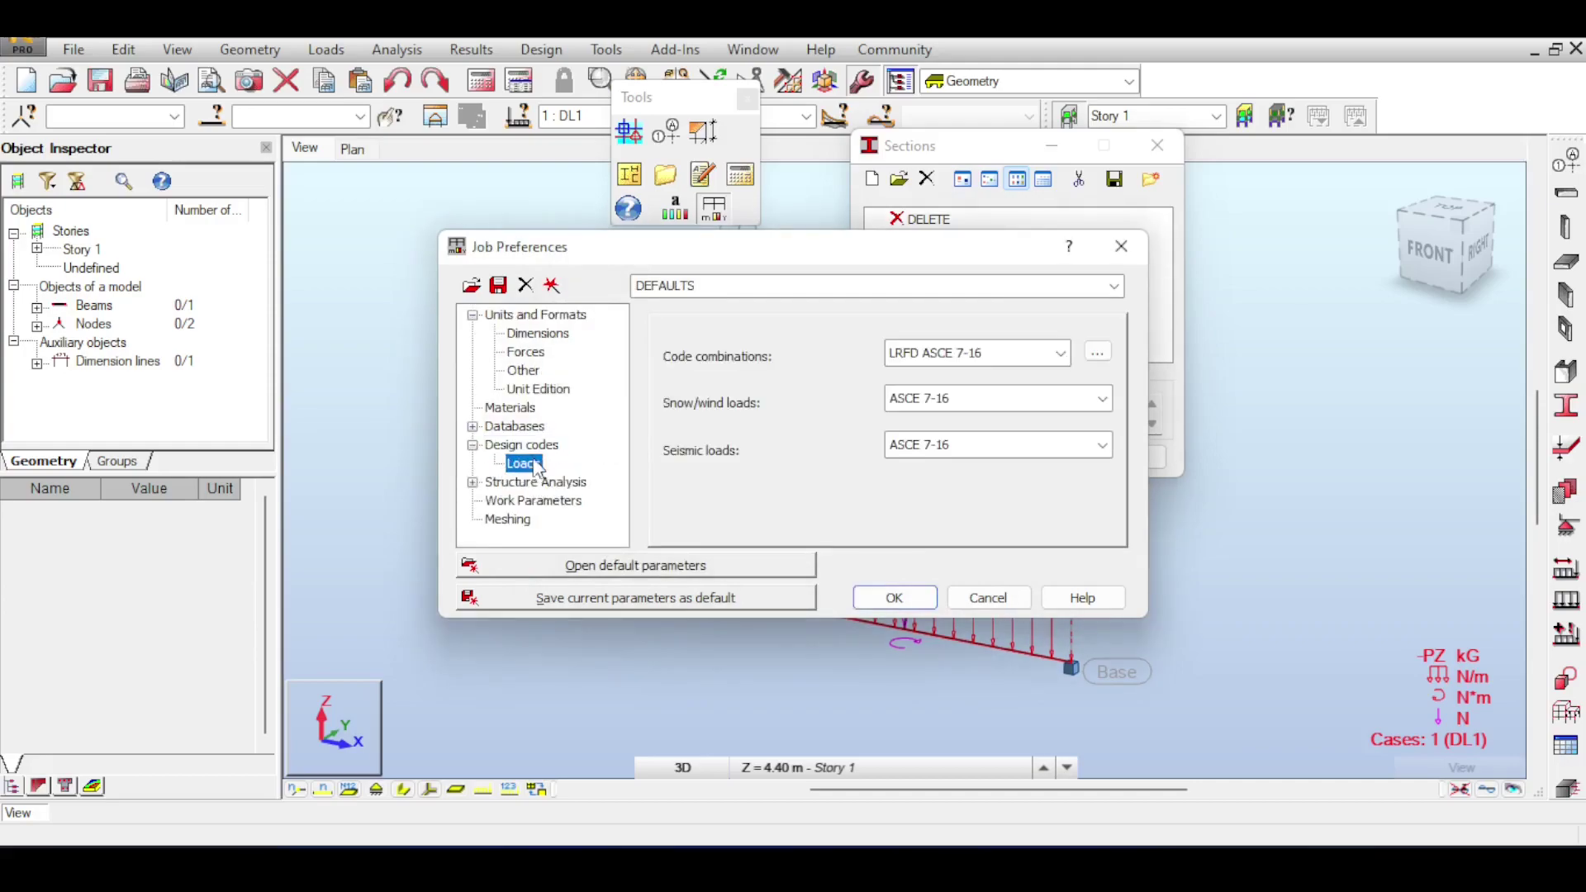
{"action": "left_click", "coordinate": [541, 449]}
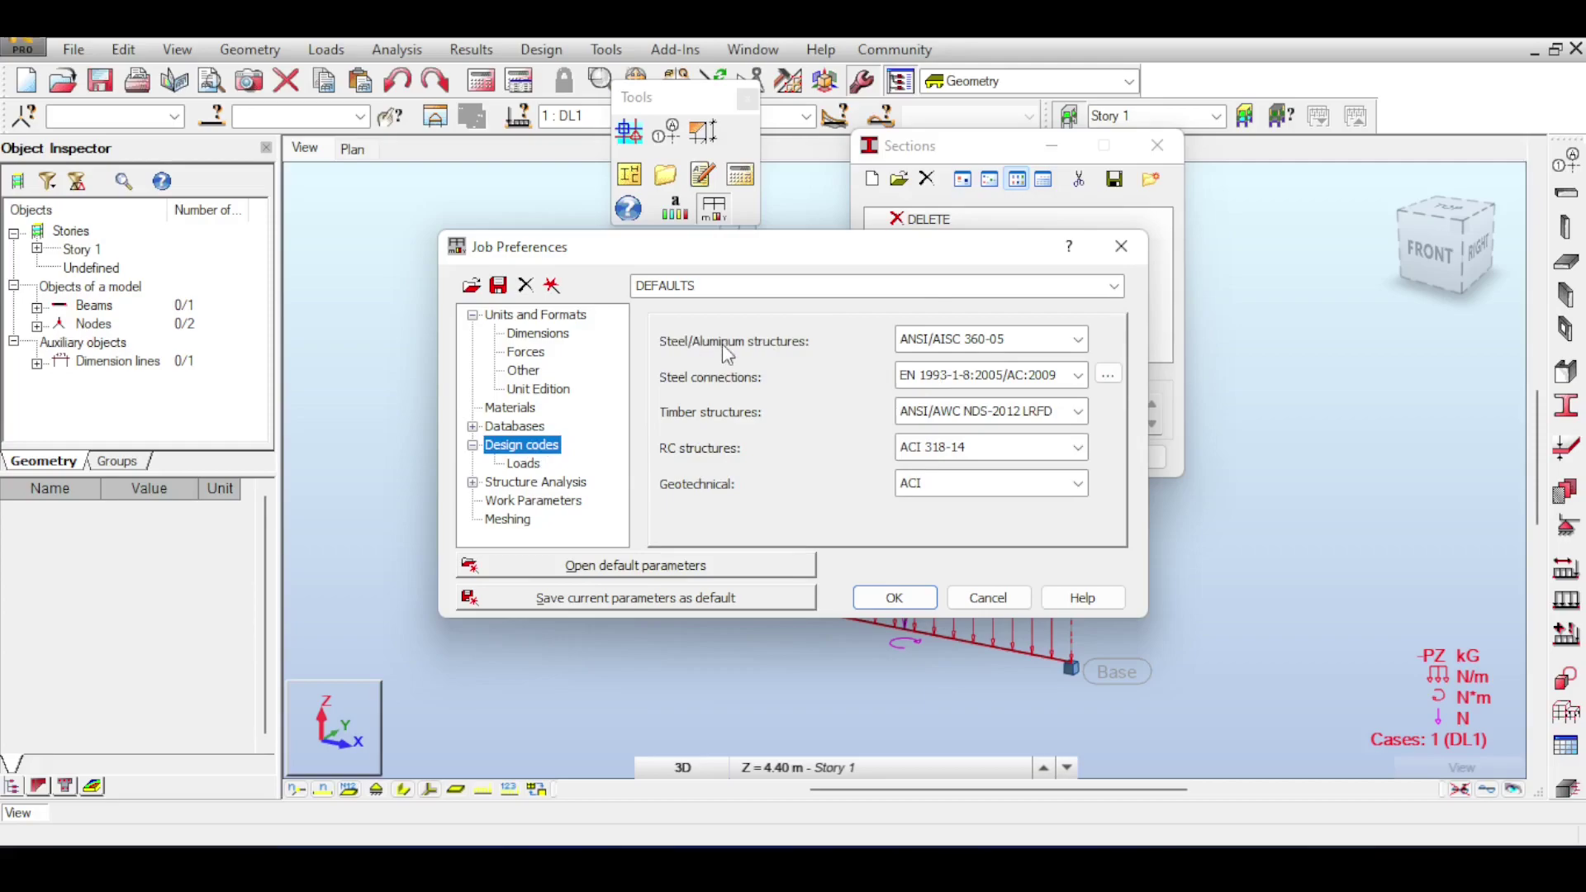
Check the design codes offered for steel/aluminum structures and for steel connections, keeping the current selections
{"action": "left_click", "coordinate": [1079, 340]}
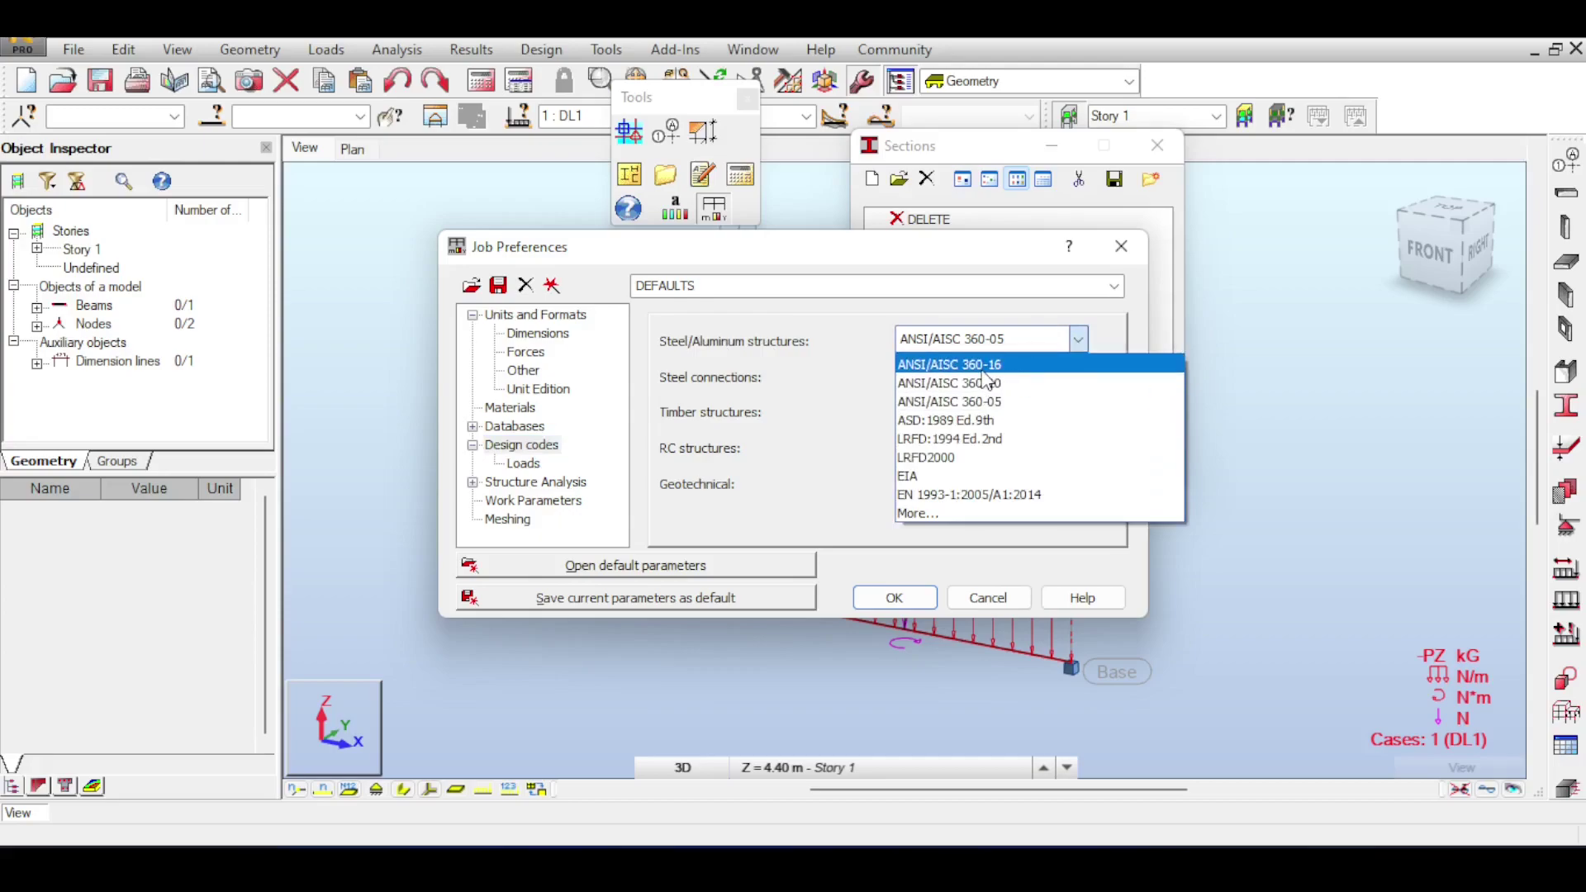
{"action": "left_click", "coordinate": [722, 375]}
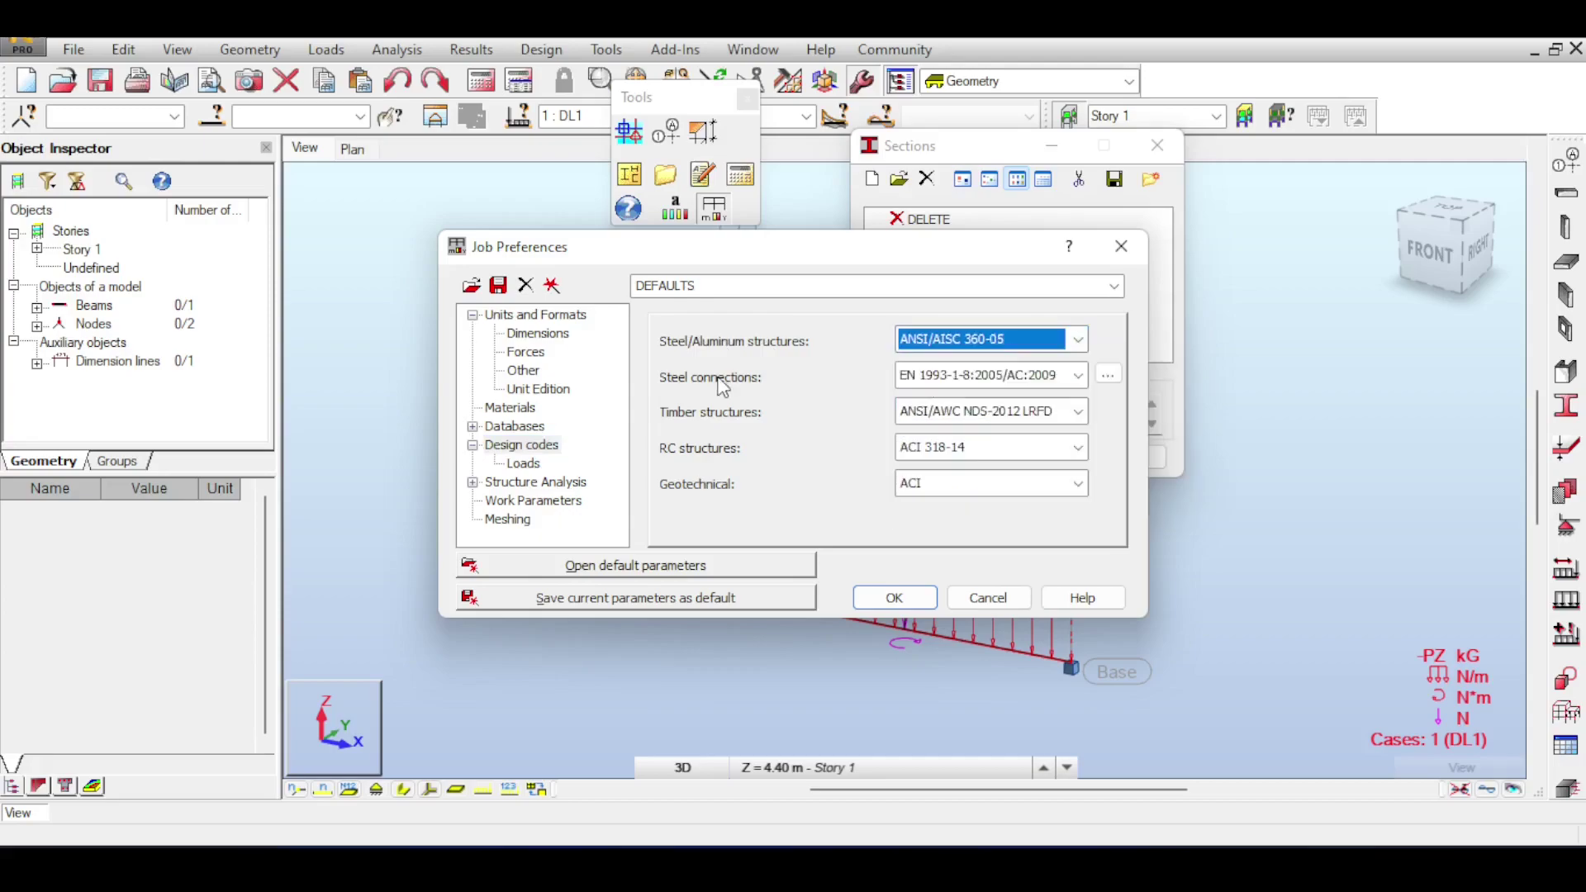
{"action": "left_click", "coordinate": [1013, 382]}
{"action": "left_click", "coordinate": [992, 400]}
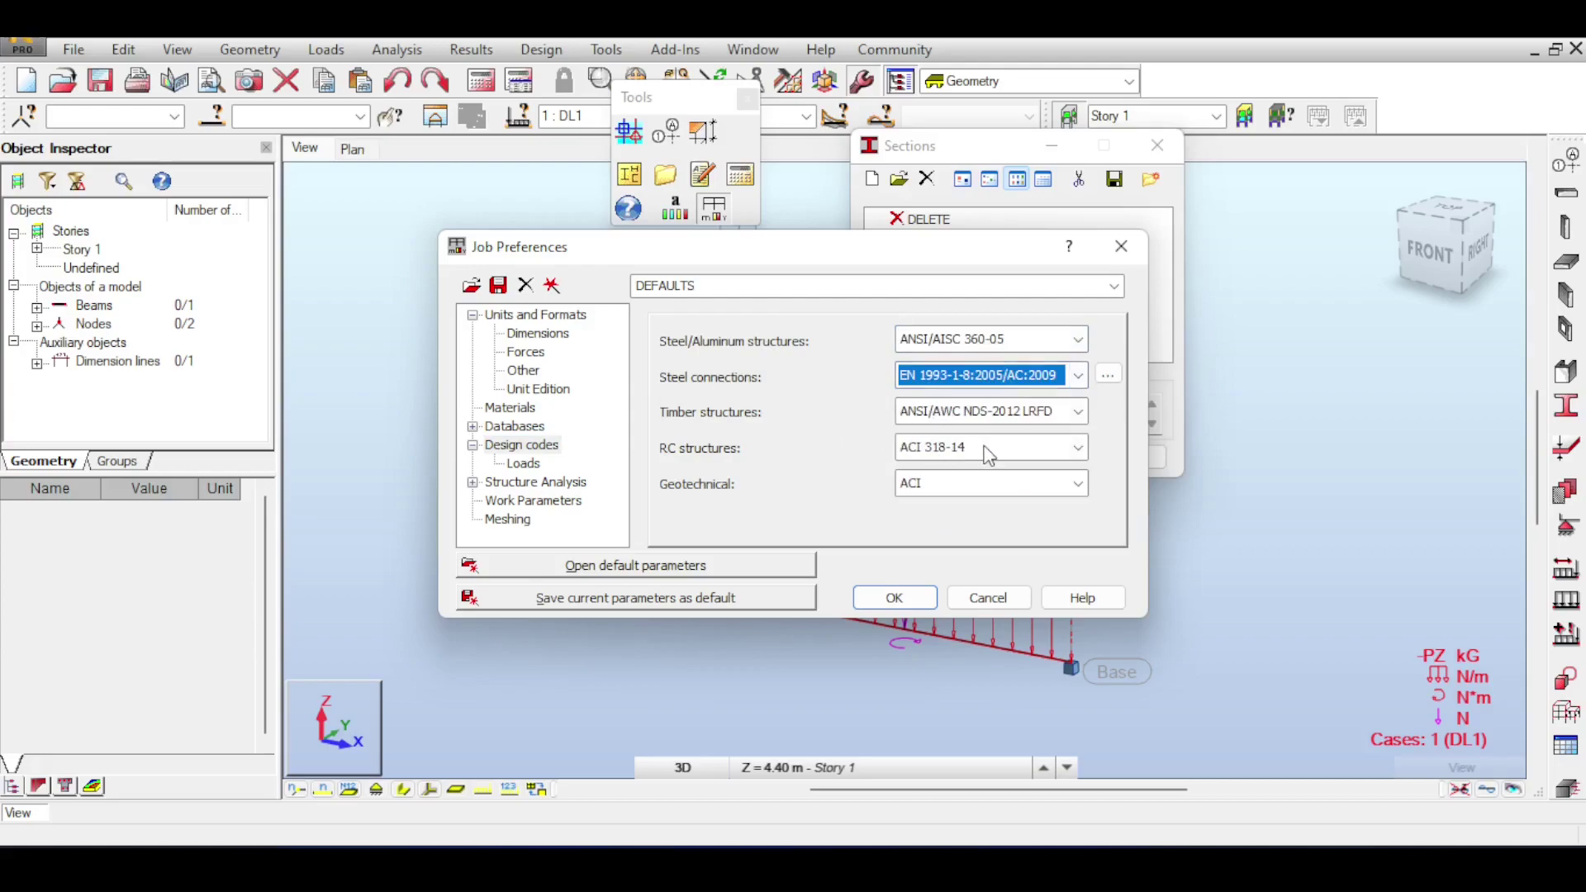
Browse the full list of RC design codes, including BS EN1992-1-1:2004 NA:2005 and BS 8110, and cancel without adding any
{"action": "left_click", "coordinate": [931, 462]}
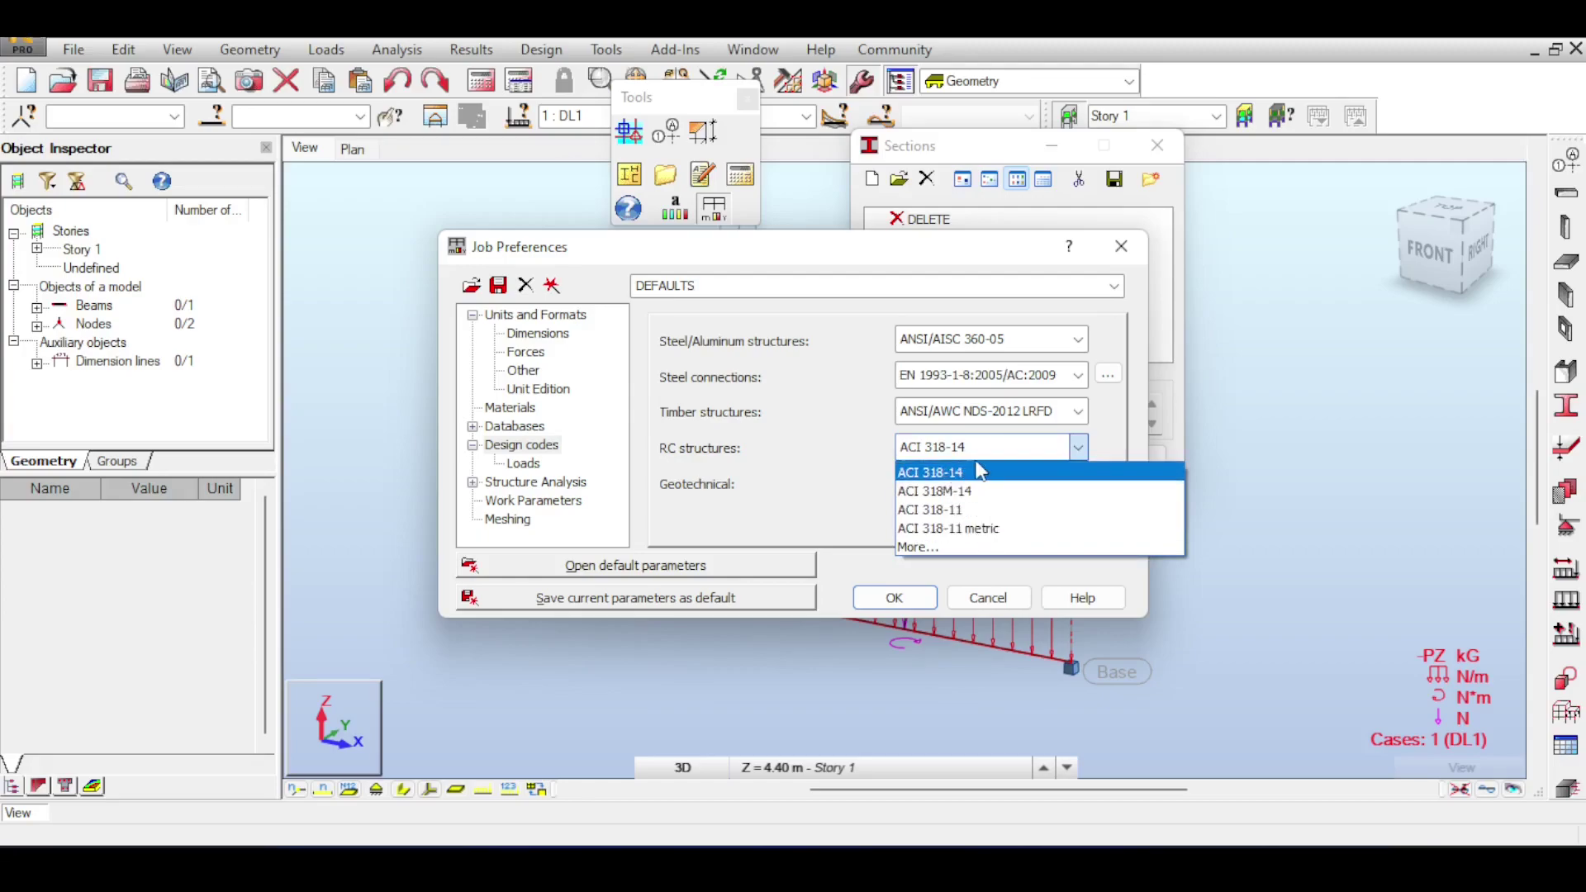
{"action": "left_click", "coordinate": [949, 548]}
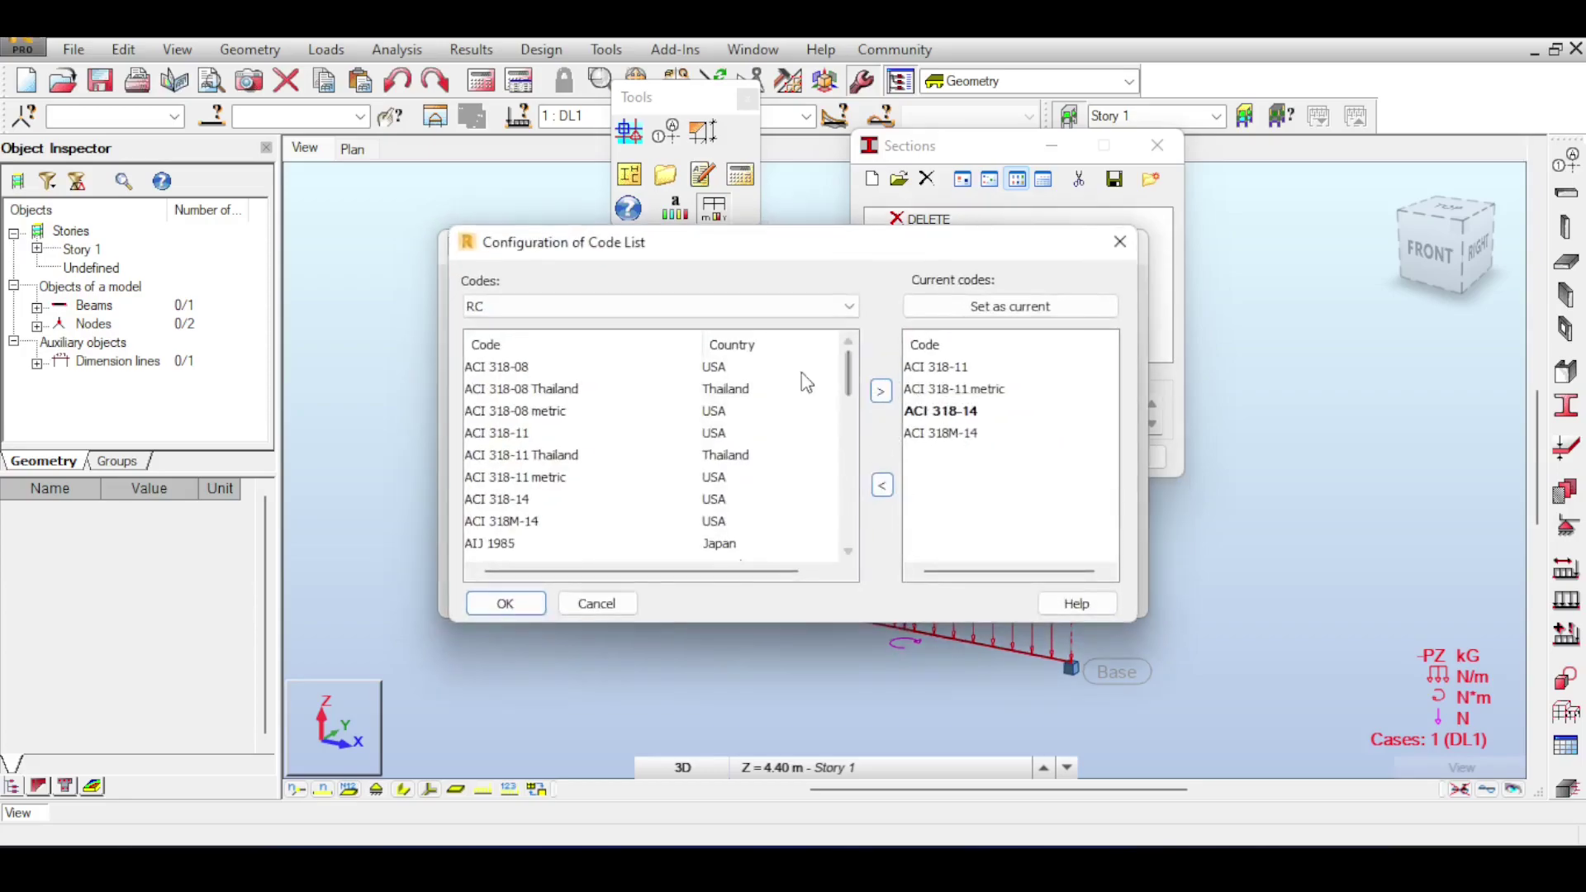
{"action": "left_click_drag", "start_coordinate": [848, 393], "coordinate": [855, 430]}
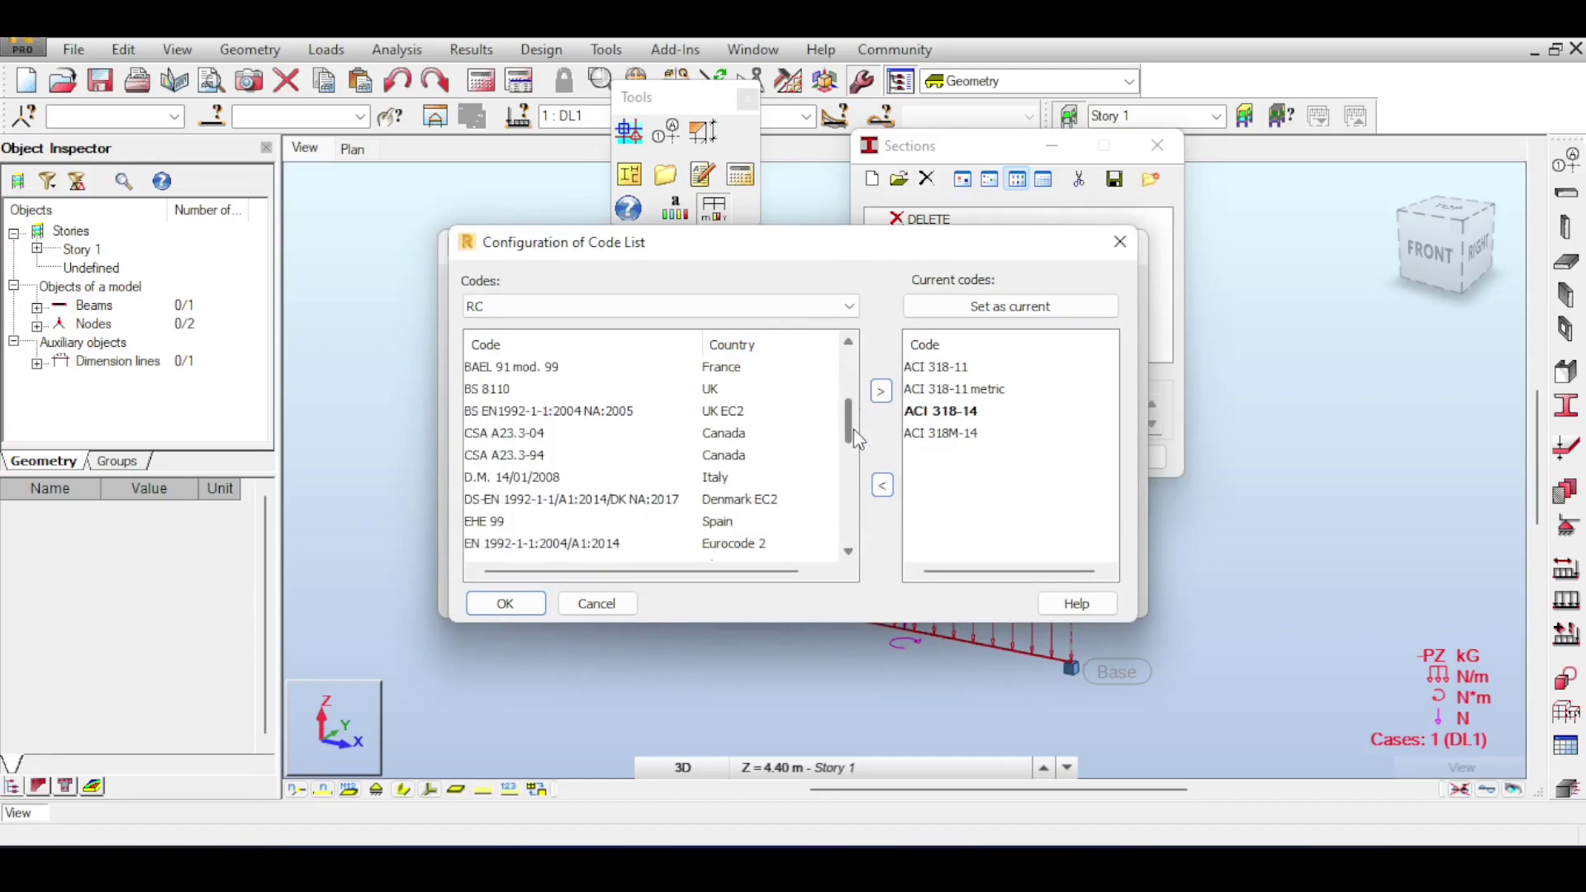
{"action": "left_click", "coordinate": [587, 421]}
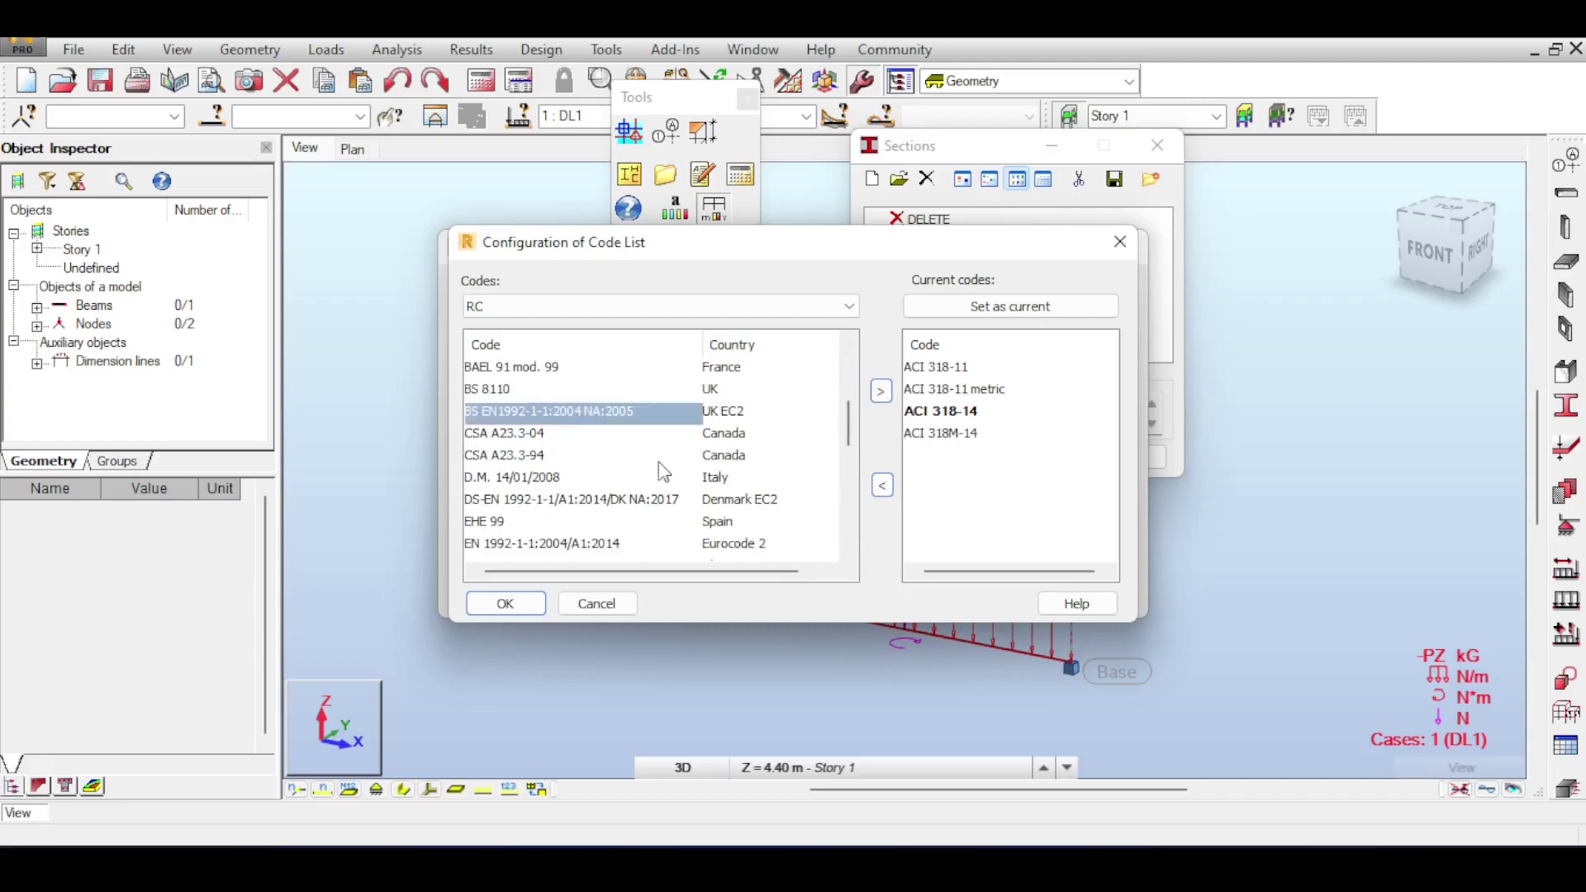
{"action": "scroll", "coordinate": [653, 520], "scroll_direction": "up", "scroll_amount": 4}
{"action": "left_click_drag", "start_coordinate": [850, 371], "coordinate": [938, 399]}
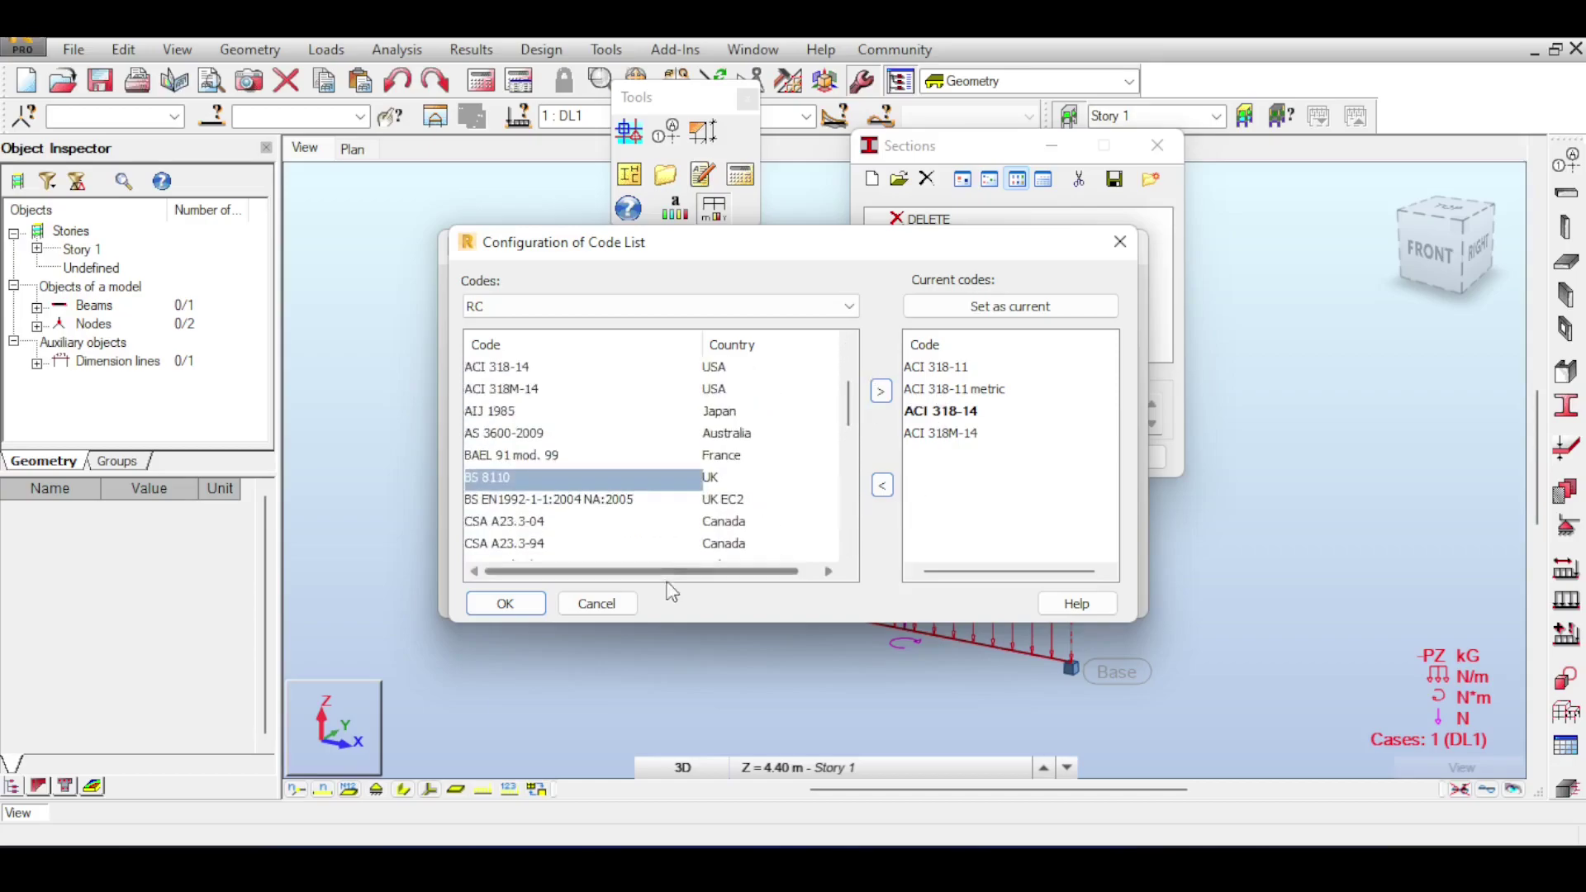
{"action": "left_click", "coordinate": [615, 603]}
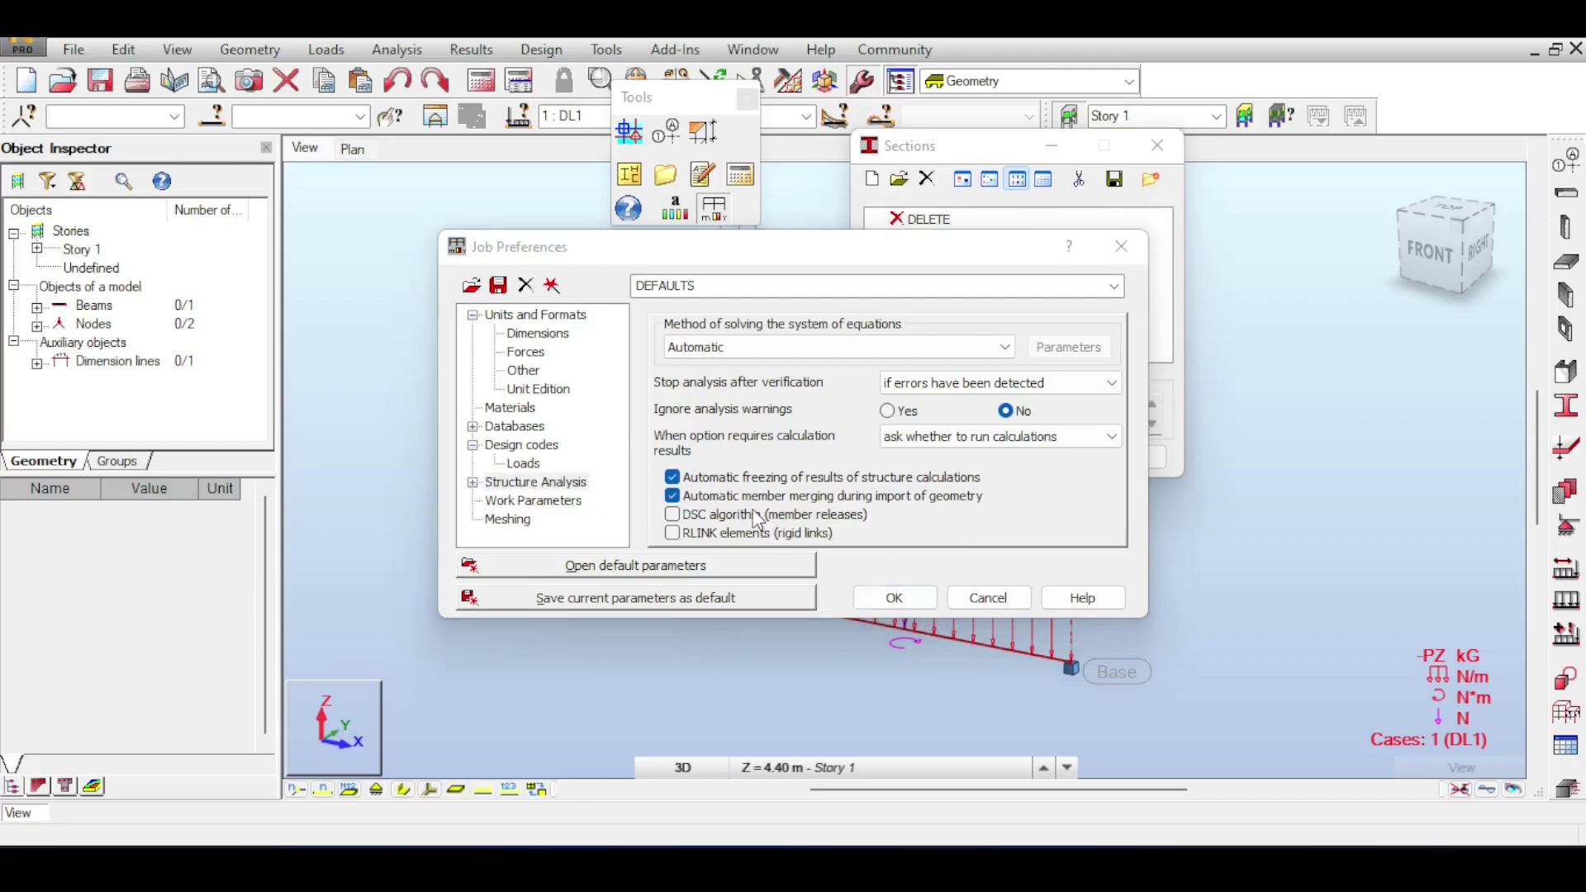
Examine the available methods of solving the system of equations for structure analysis, keeping Automatic
{"action": "left_click", "coordinate": [795, 352]}
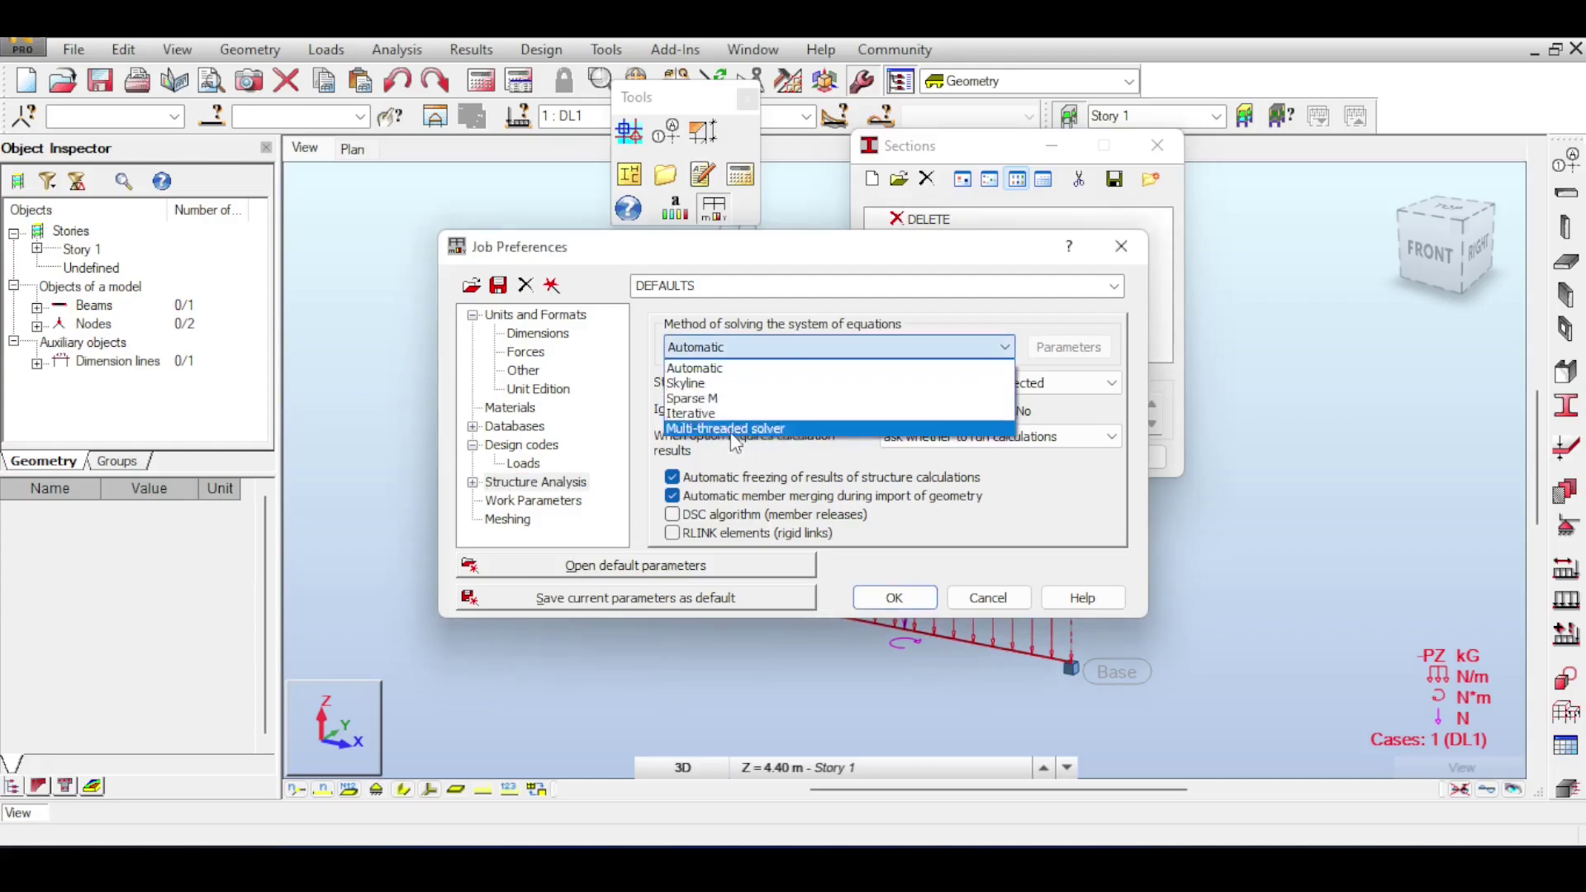
{"action": "left_click", "coordinate": [765, 338]}
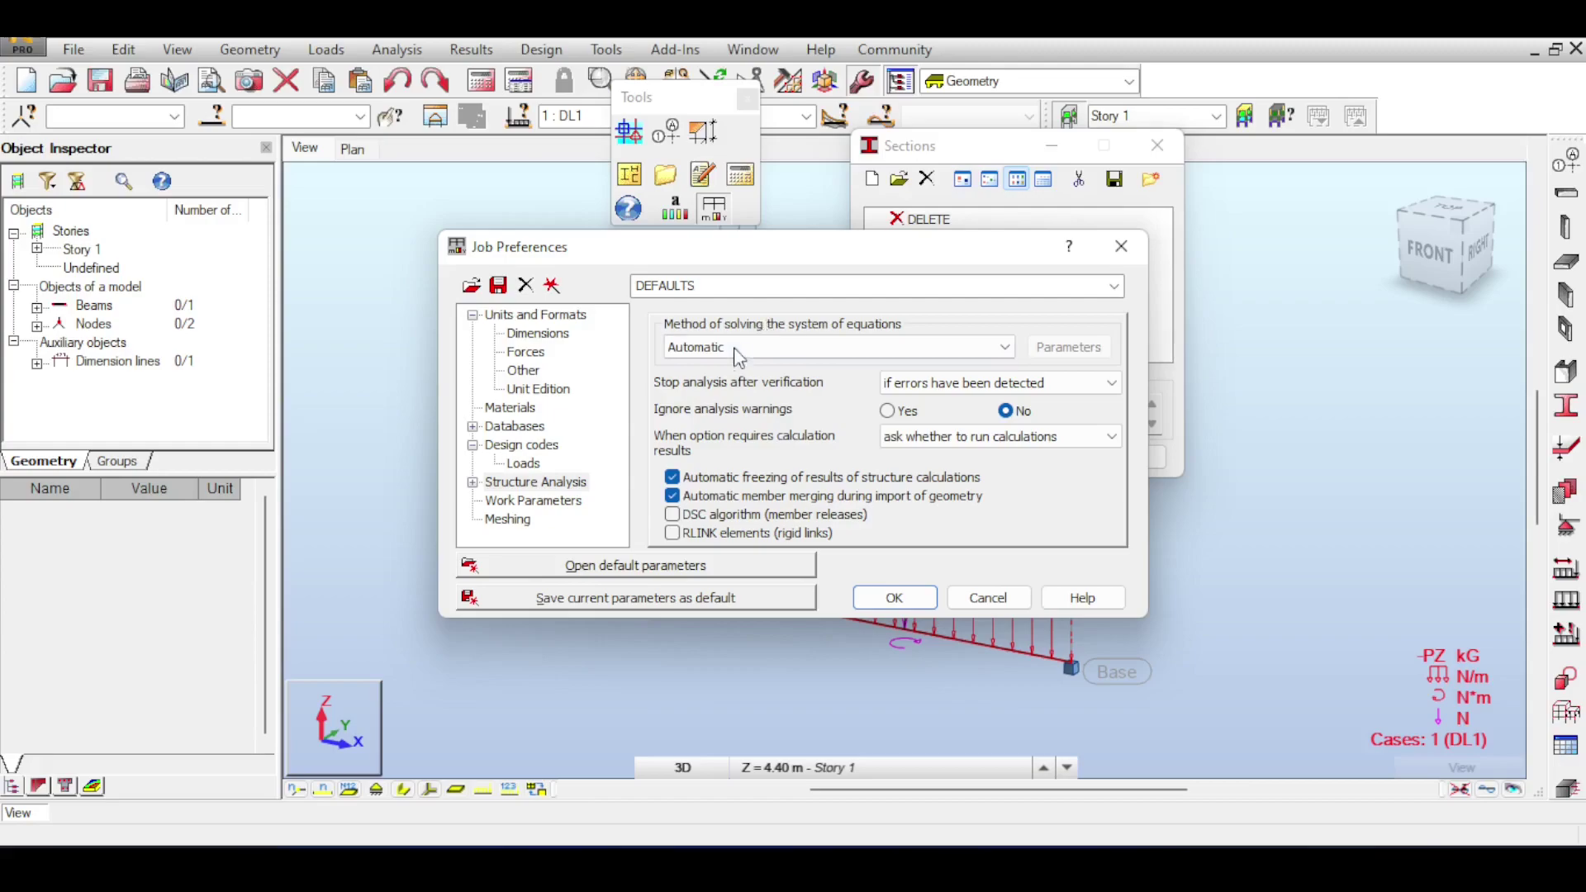
{"action": "left_click", "coordinate": [748, 347]}
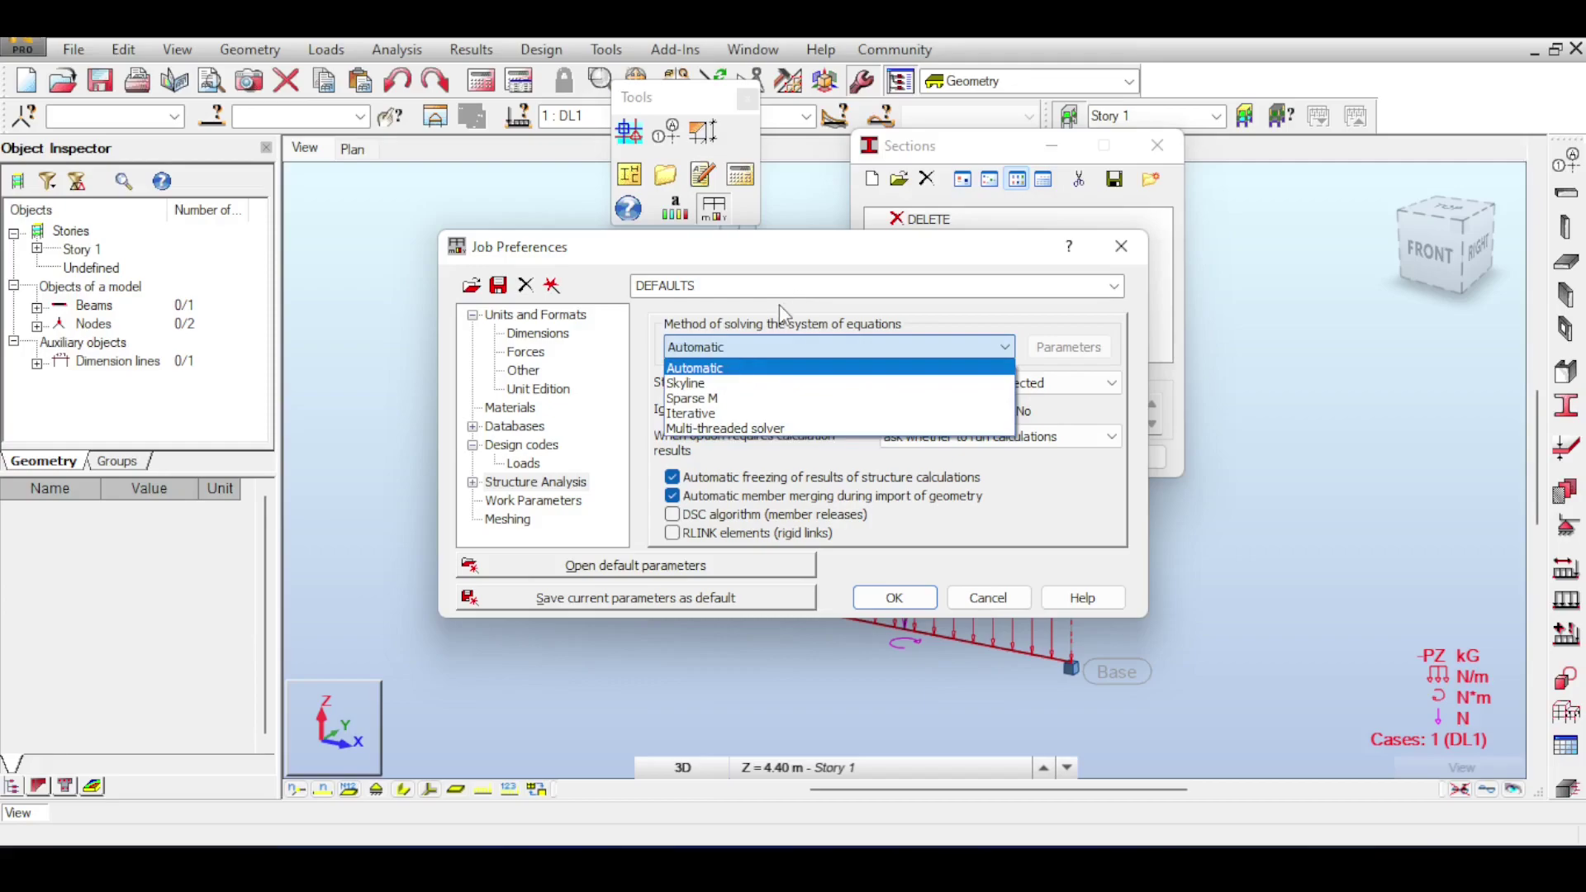
{"action": "left_click", "coordinate": [800, 331]}
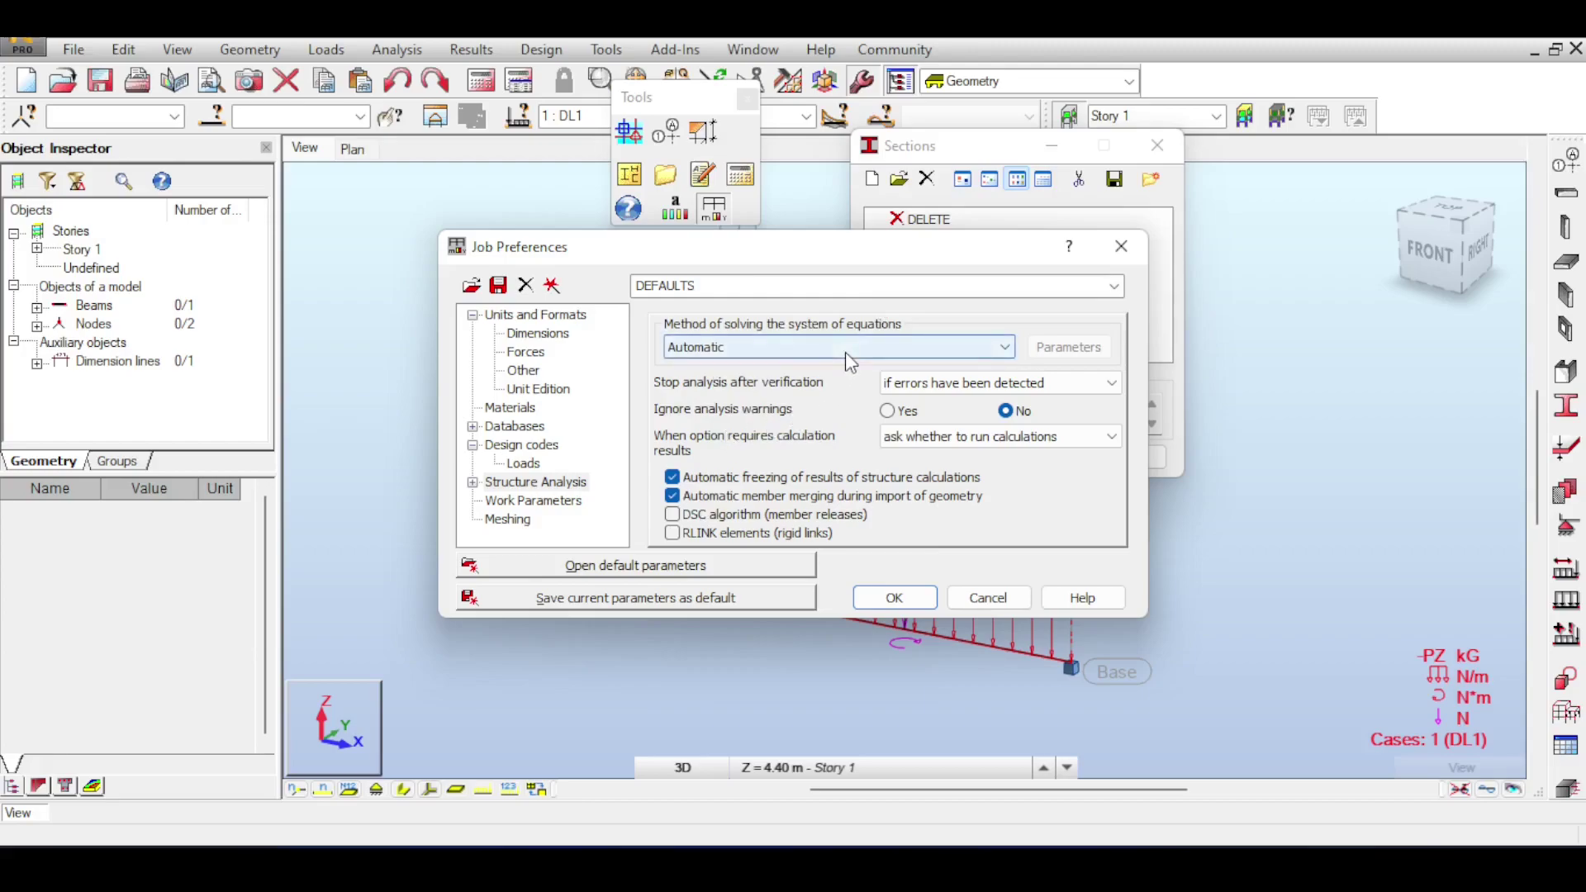
Expand the structure analysis preferences and go through the modal, non-linear and seismic analysis settings
{"action": "double_click", "coordinate": [489, 483]}
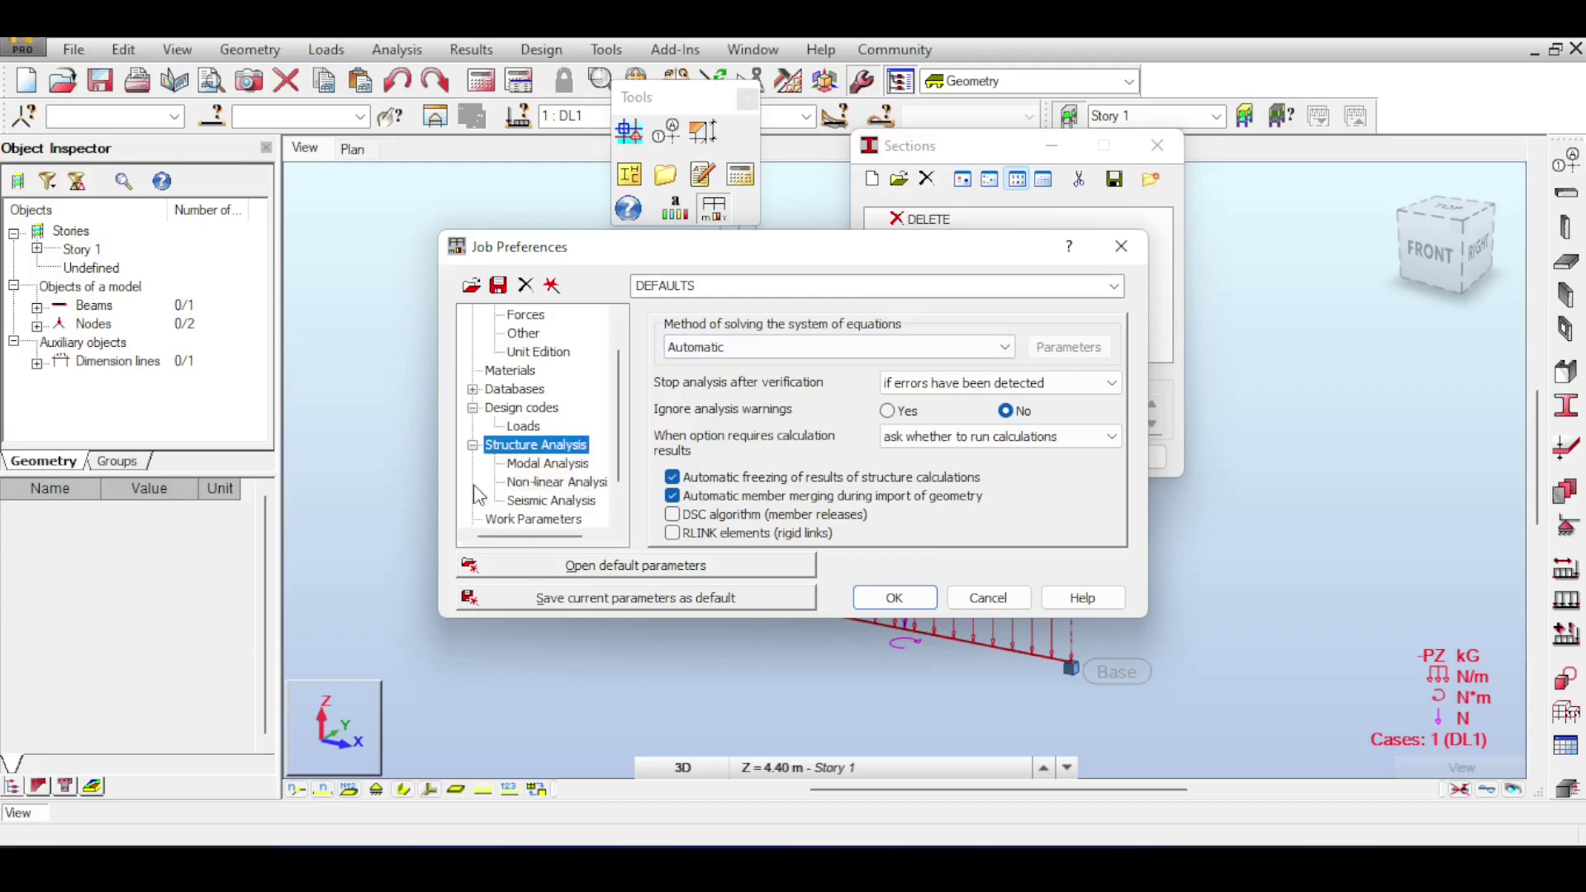
{"action": "left_click", "coordinate": [529, 464]}
{"action": "left_click", "coordinate": [537, 483]}
{"action": "left_click", "coordinate": [542, 502]}
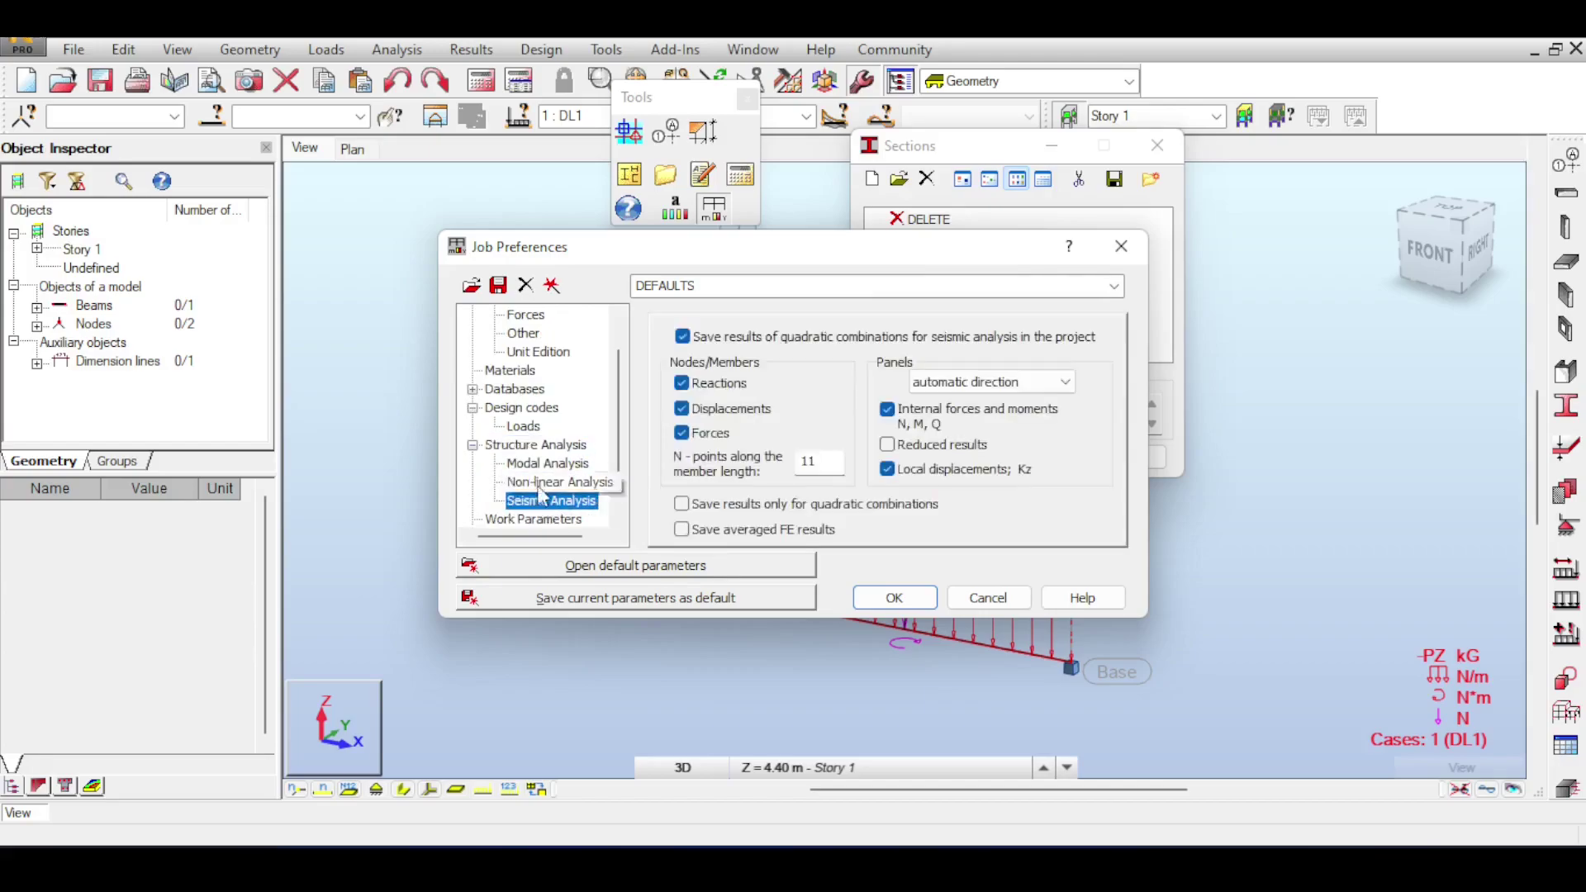
{"action": "left_click", "coordinate": [533, 447]}
{"action": "left_click", "coordinate": [545, 482]}
{"action": "left_click", "coordinate": [547, 447]}
{"action": "left_click", "coordinate": [535, 465]}
{"action": "left_click", "coordinate": [534, 483]}
{"action": "left_click", "coordinate": [532, 498]}
{"action": "left_click", "coordinate": [545, 447]}
Review the non-linear analysis tolerances and the work parameters of the job
{"action": "scroll", "coordinate": [549, 470], "scroll_direction": "down", "scroll_amount": 1}
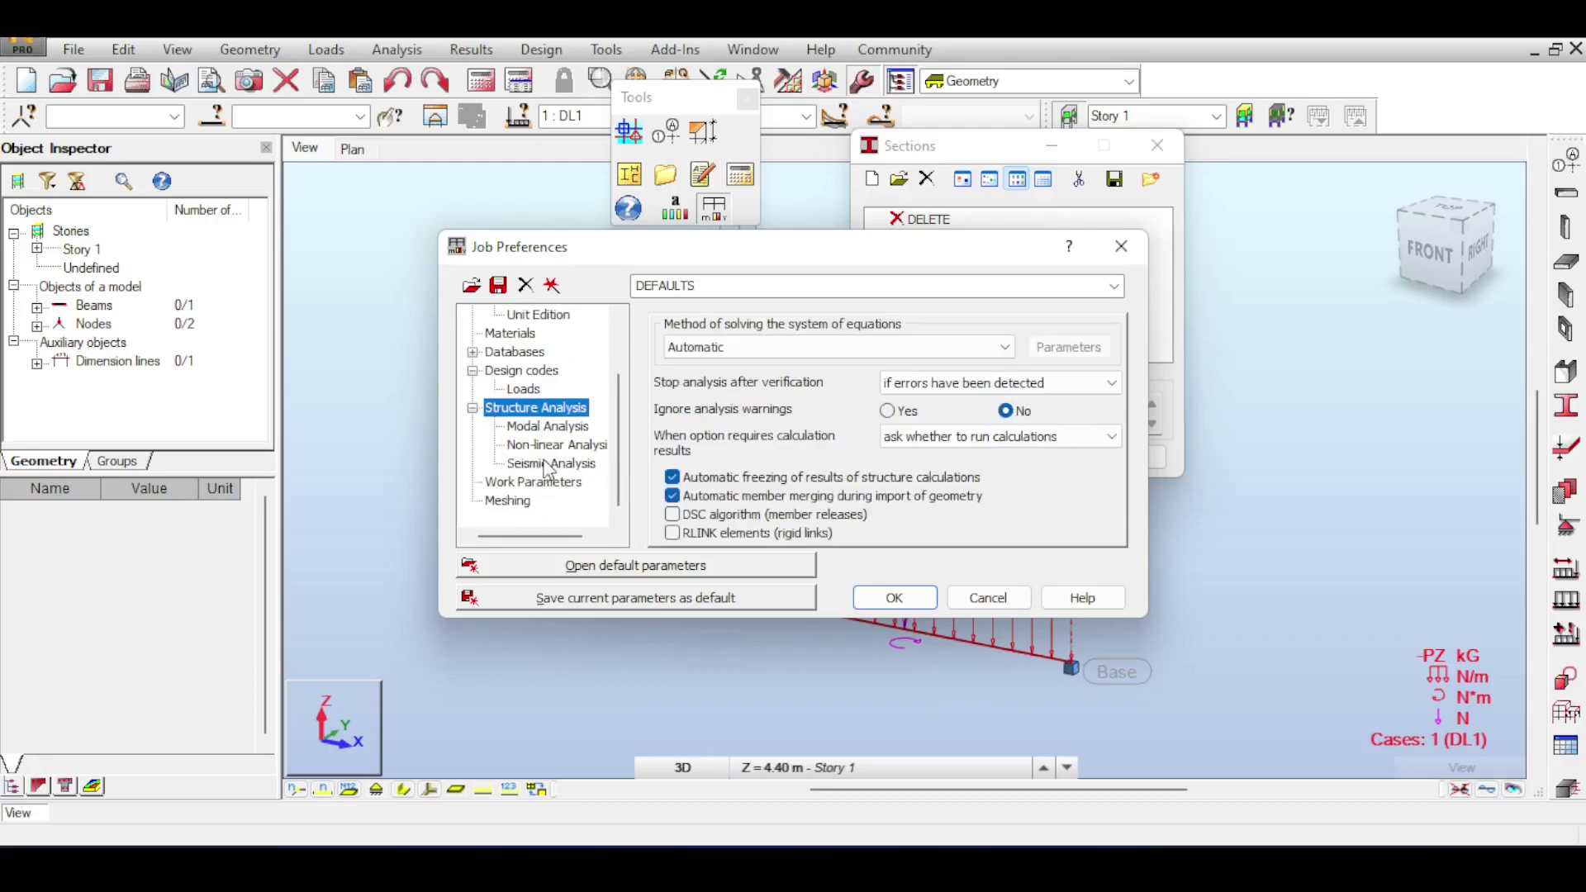
{"action": "left_click", "coordinate": [549, 453]}
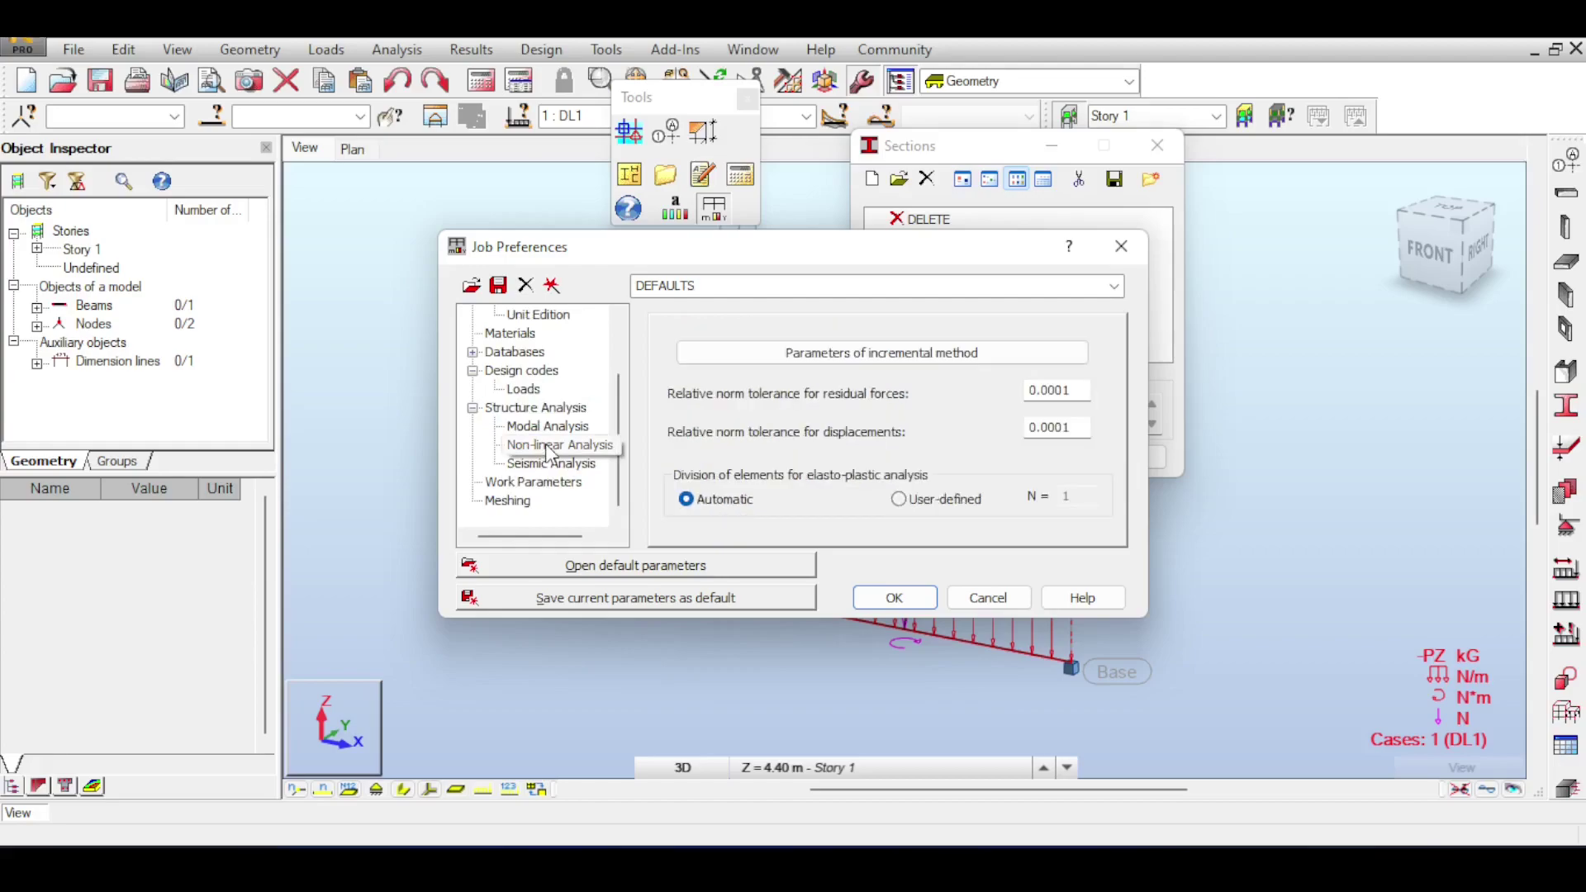
{"action": "left_click", "coordinate": [552, 483]}
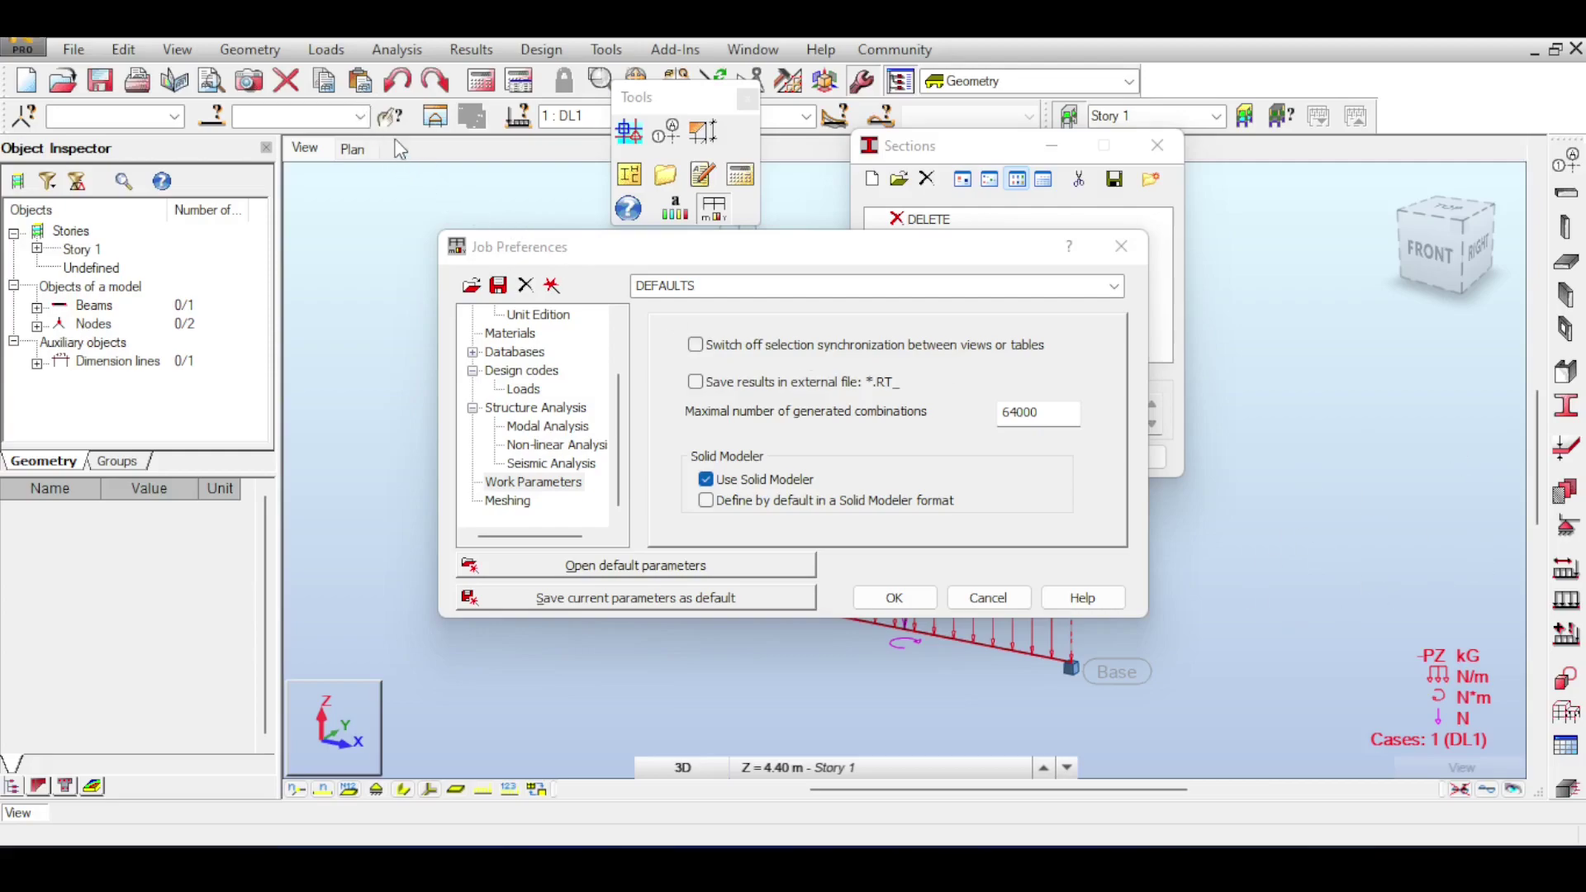
Examine the meshing preferences and the basic and advanced meshing options for panels, leaving the job preferences without changes
{"action": "left_click", "coordinate": [506, 502]}
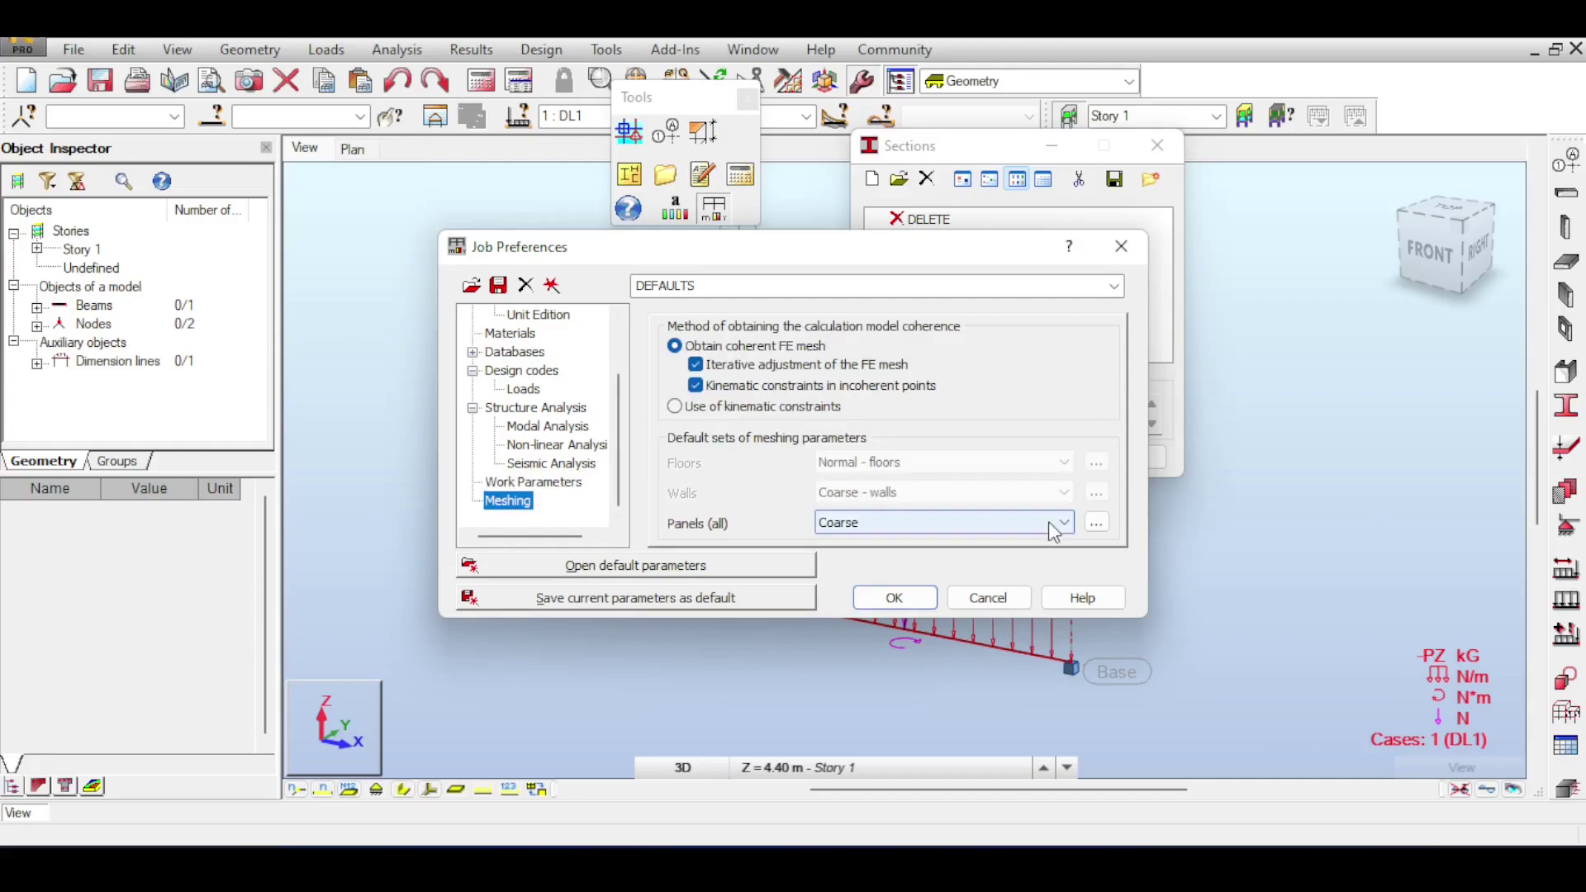
{"action": "left_click", "coordinate": [1097, 523]}
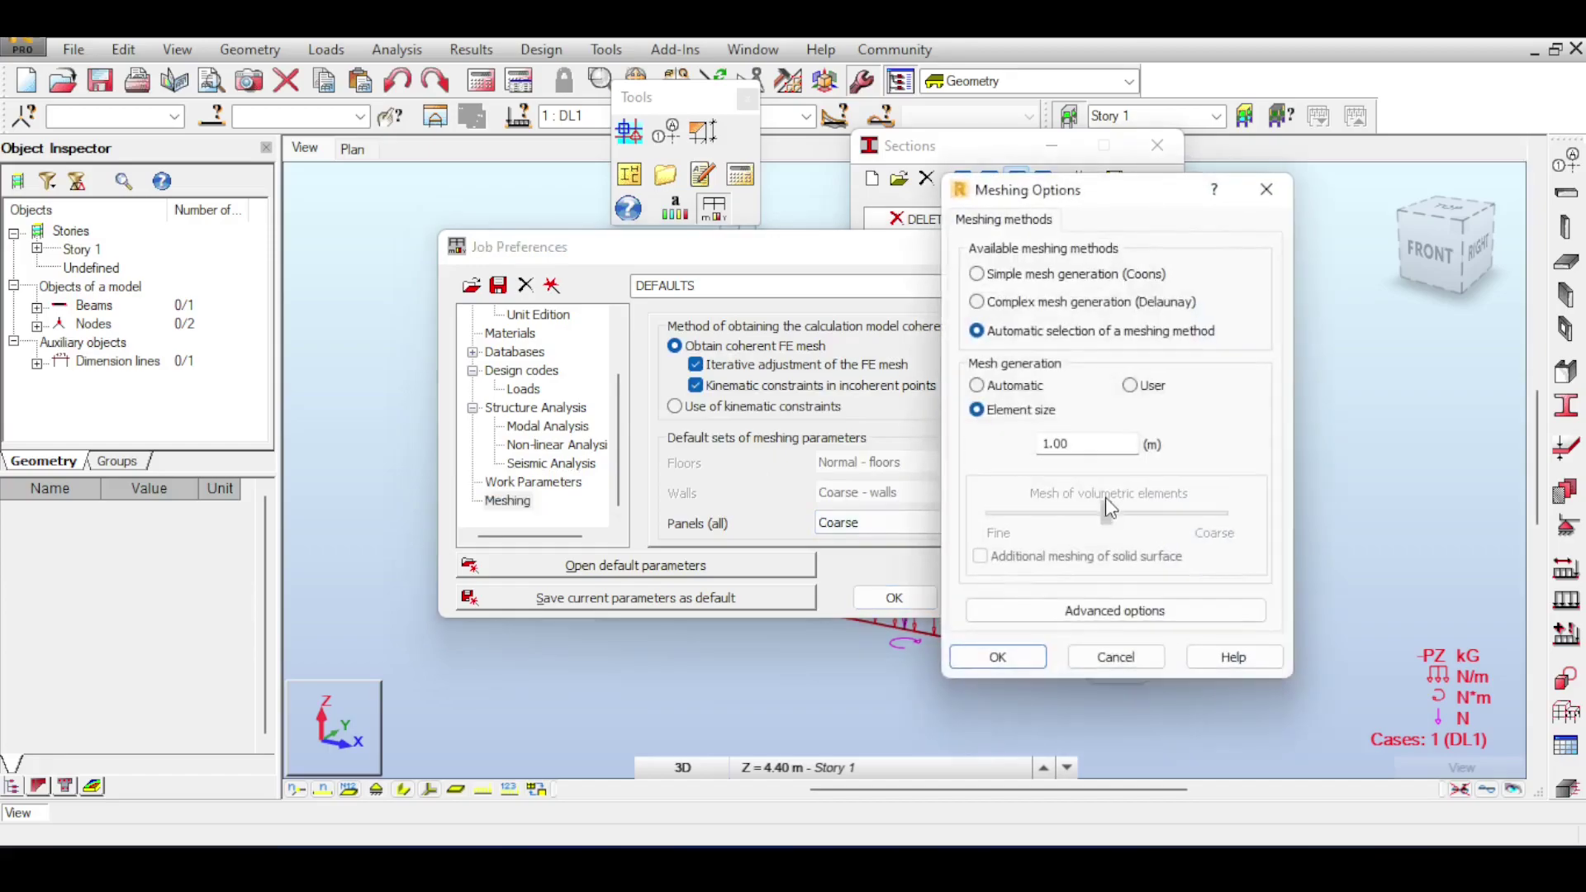
{"action": "left_click", "coordinate": [1107, 610]}
{"action": "left_click_drag", "start_coordinate": [948, 163], "coordinate": [1130, 182]}
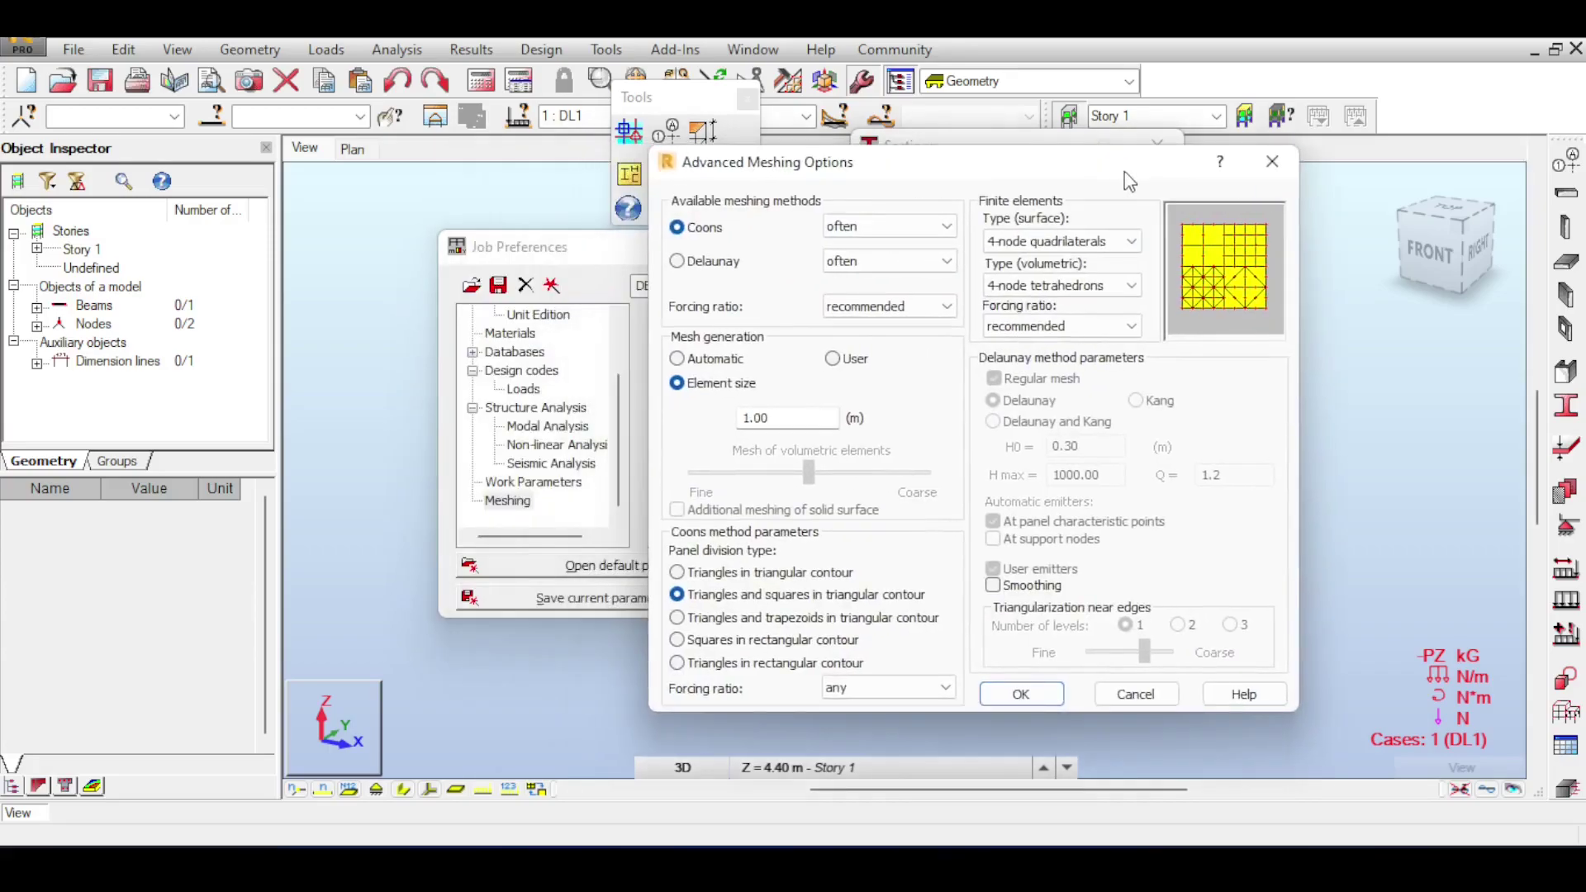
{"action": "left_click", "coordinate": [1286, 171]}
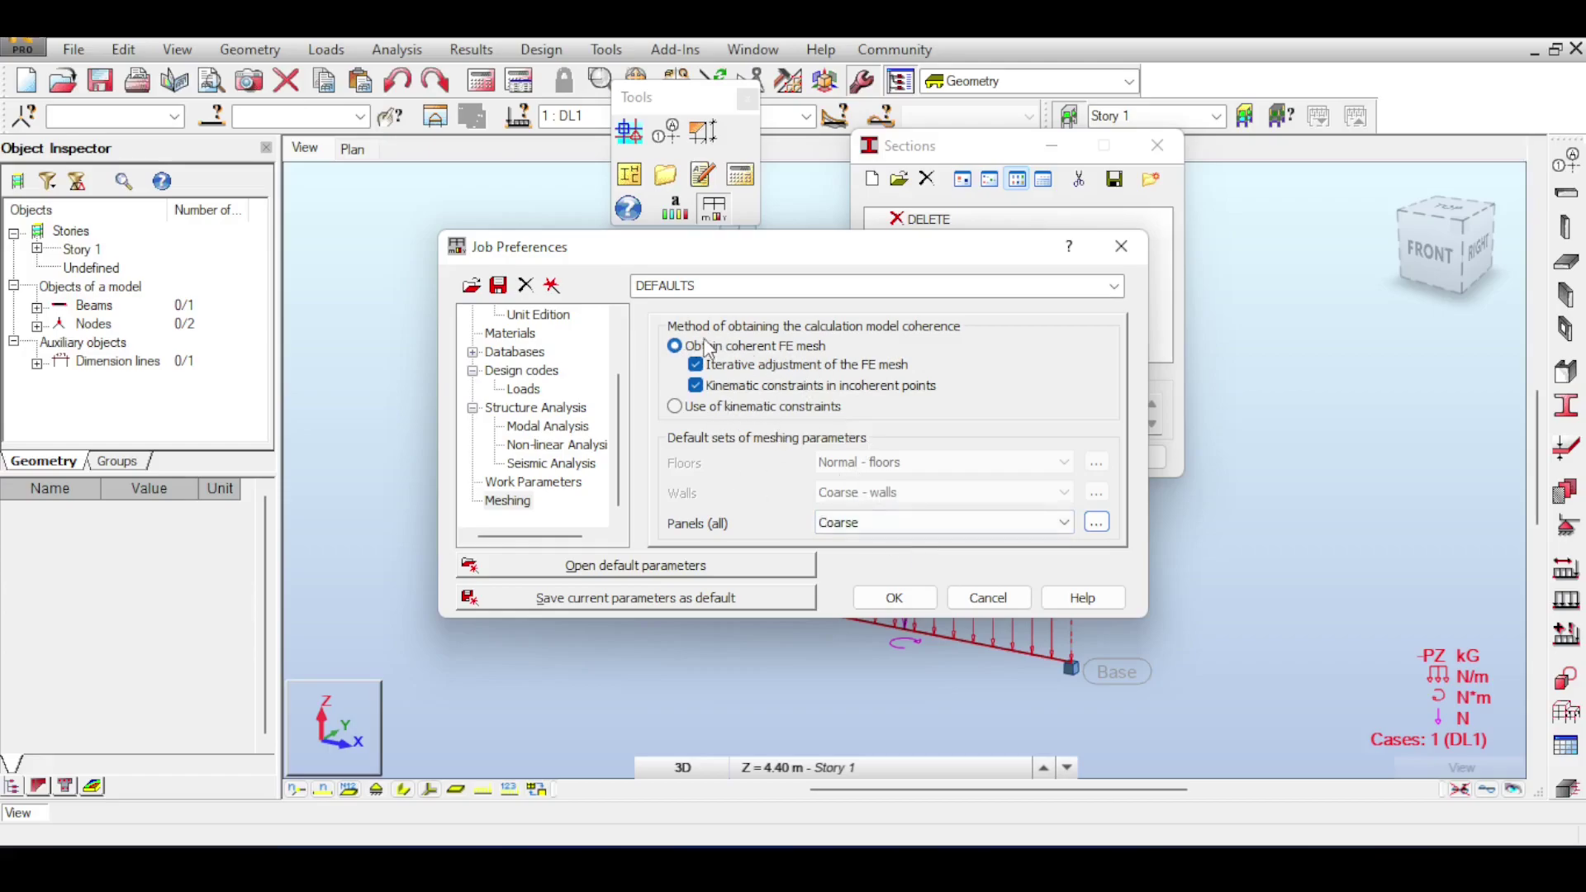
{"action": "left_click", "coordinate": [1121, 246]}
Close the Sections dialog and reopen the Tools toolbox
{"action": "left_click", "coordinate": [746, 103]}
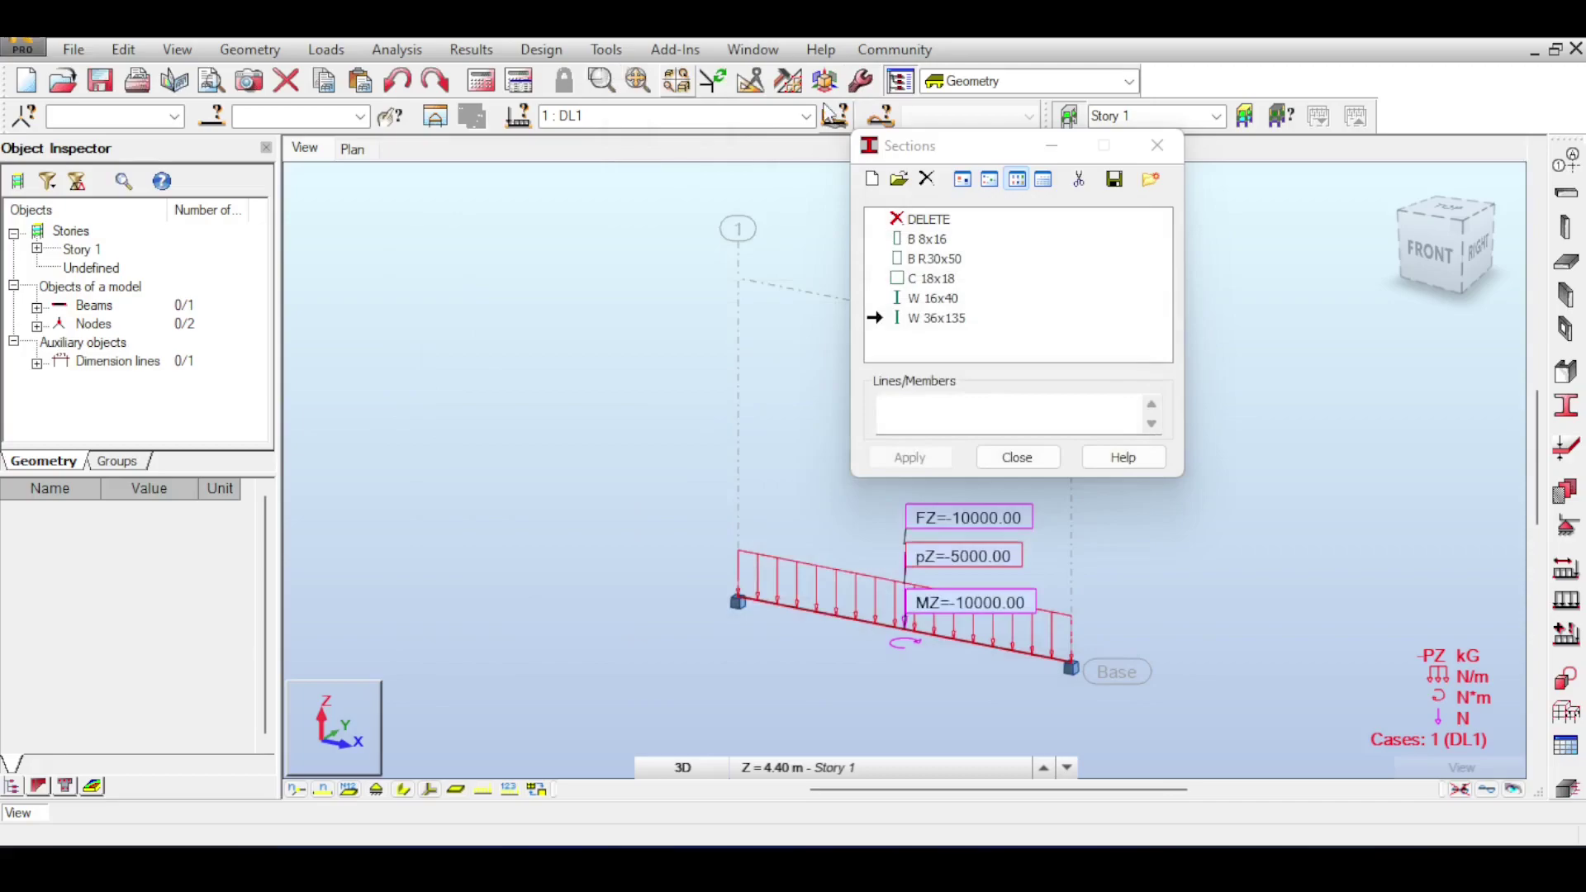
{"action": "left_click", "coordinate": [862, 80]}
{"action": "left_click", "coordinate": [1159, 146]}
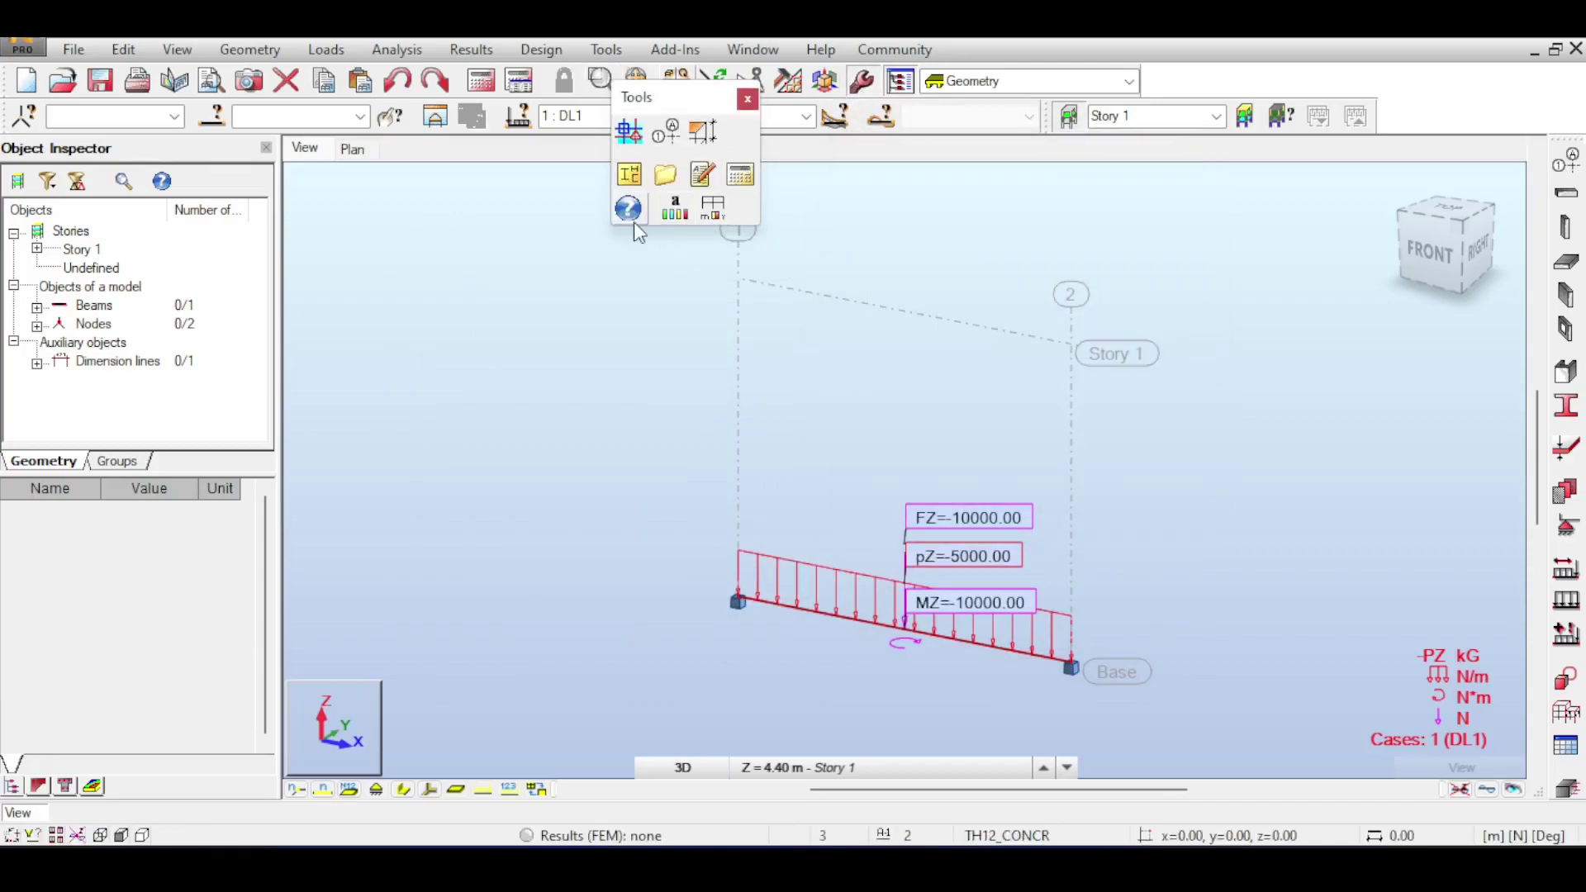
Review the general parameters in the program preferences, including undo, backup and autosave, and cancel without changes
{"action": "left_click", "coordinate": [678, 213]}
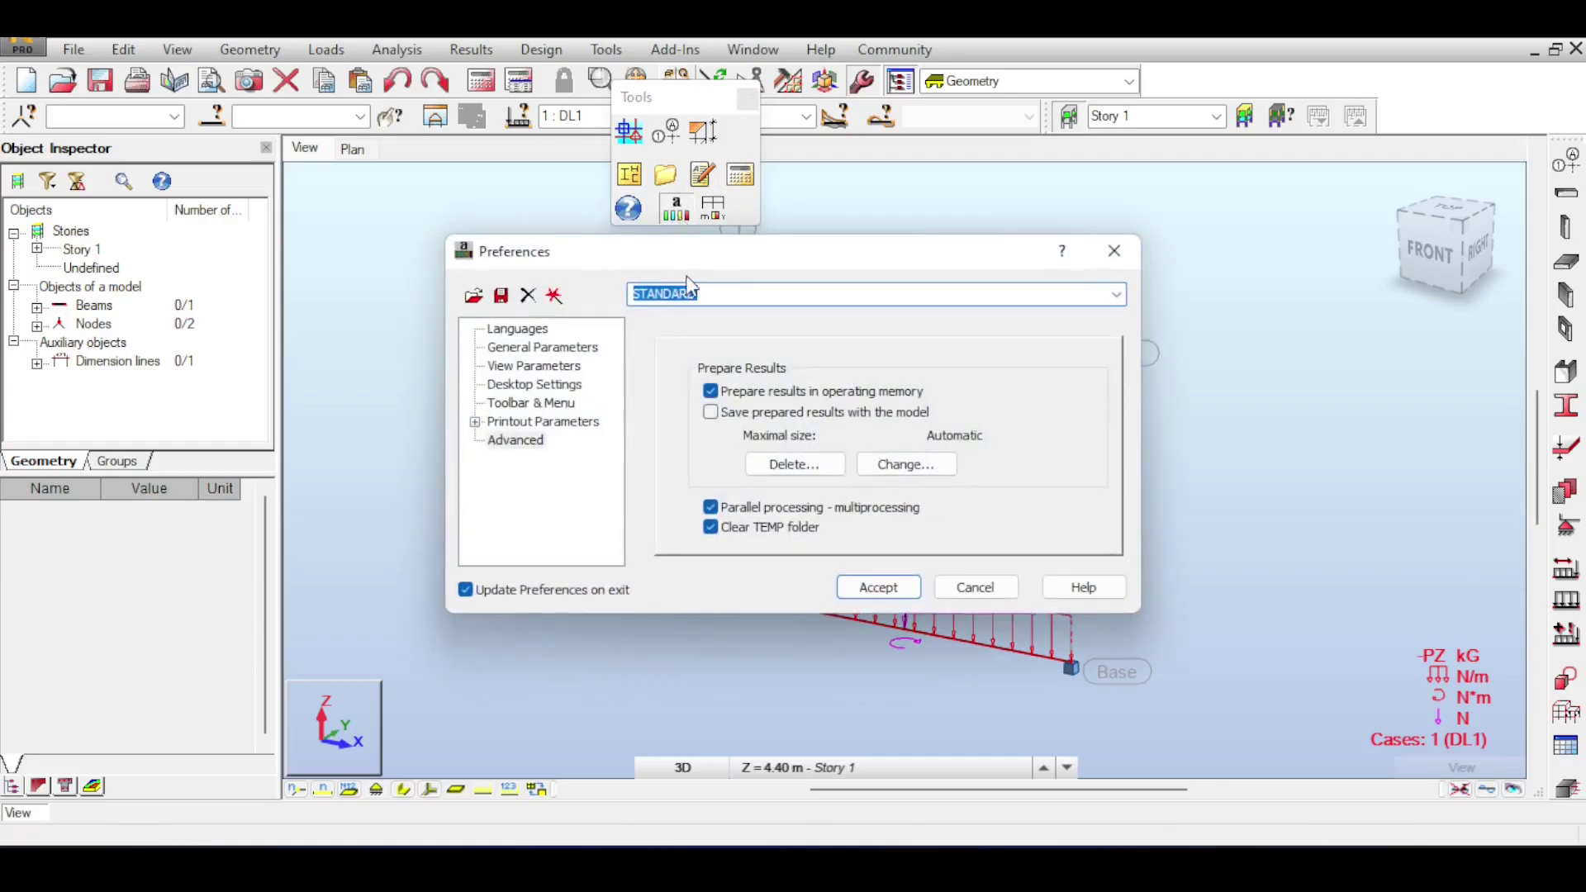
{"action": "left_click", "coordinate": [542, 348]}
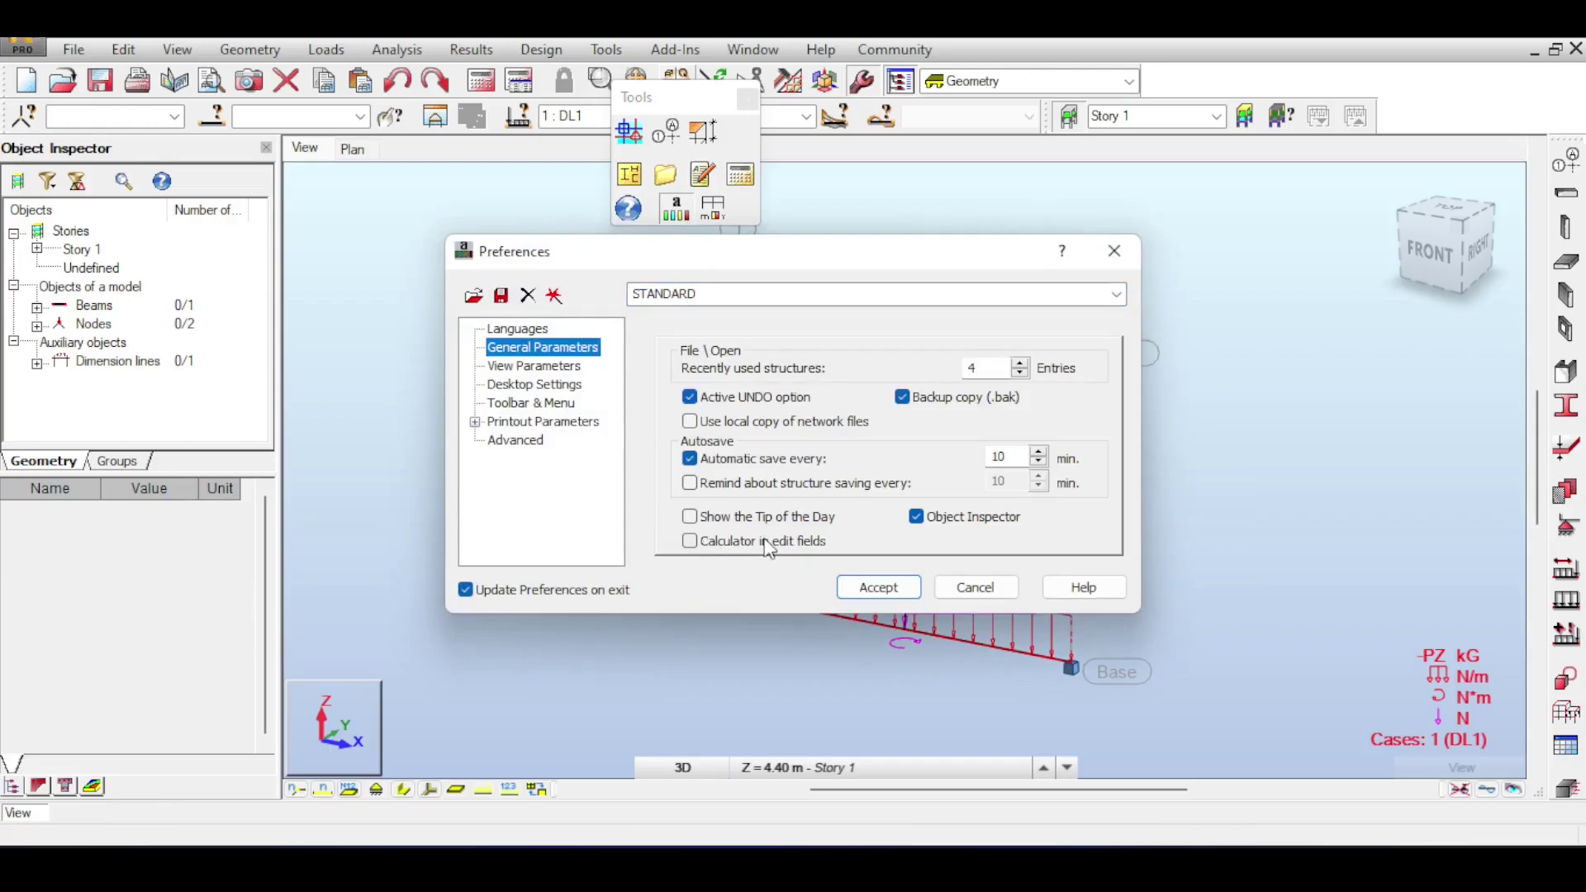
{"action": "left_click", "coordinate": [972, 595]}
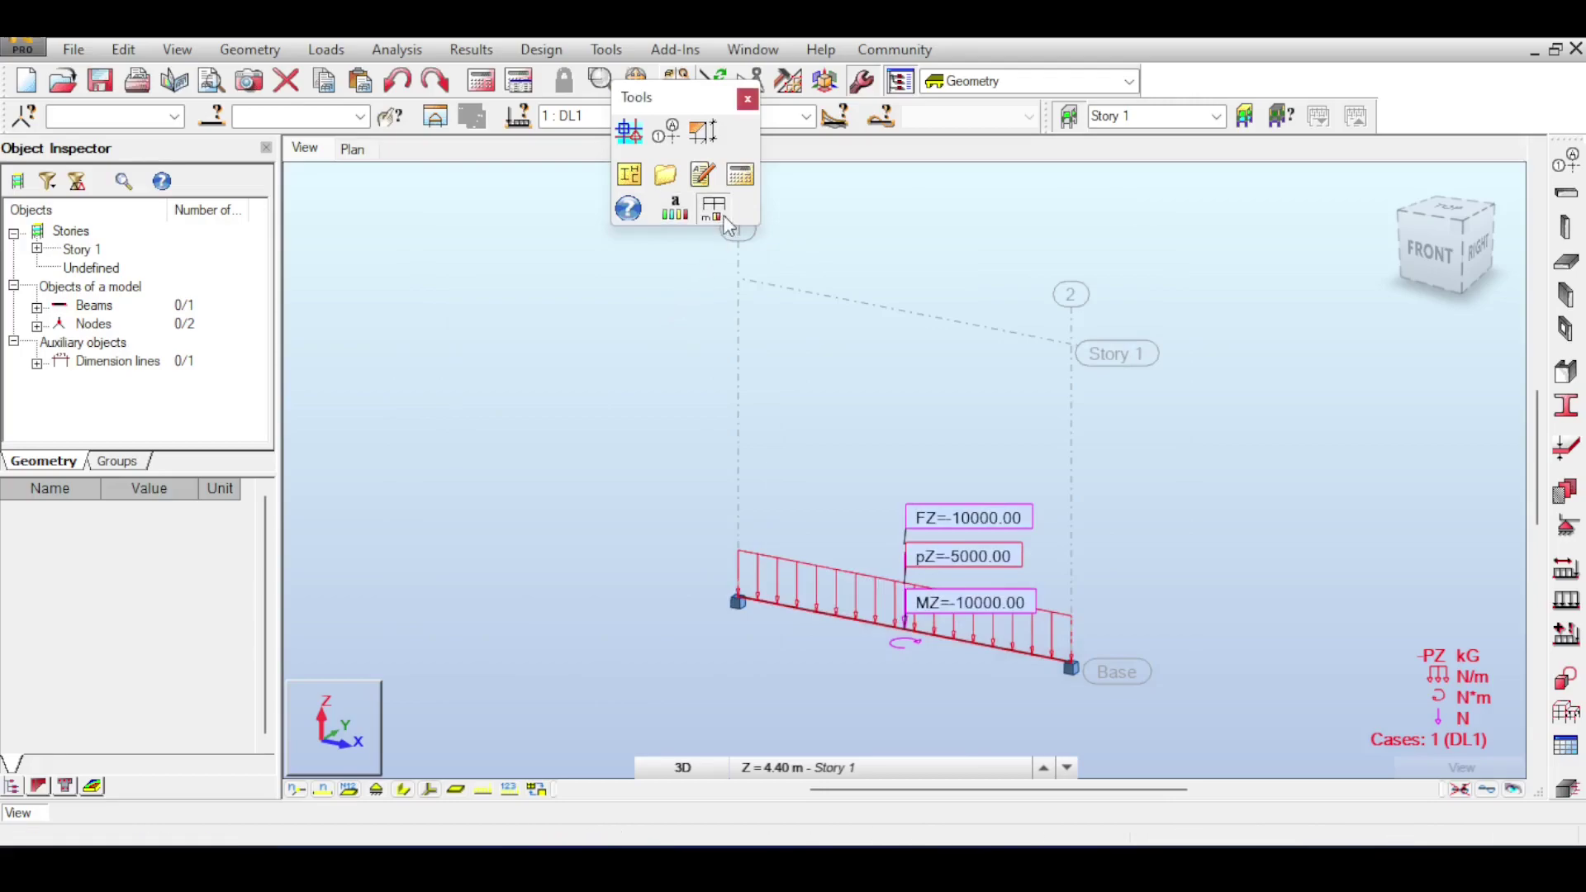
Reopen the job preferences and go back over the units, default databases and design codes
{"action": "left_click", "coordinate": [714, 208]}
{"action": "left_click_drag", "start_coordinate": [759, 248], "coordinate": [861, 174]}
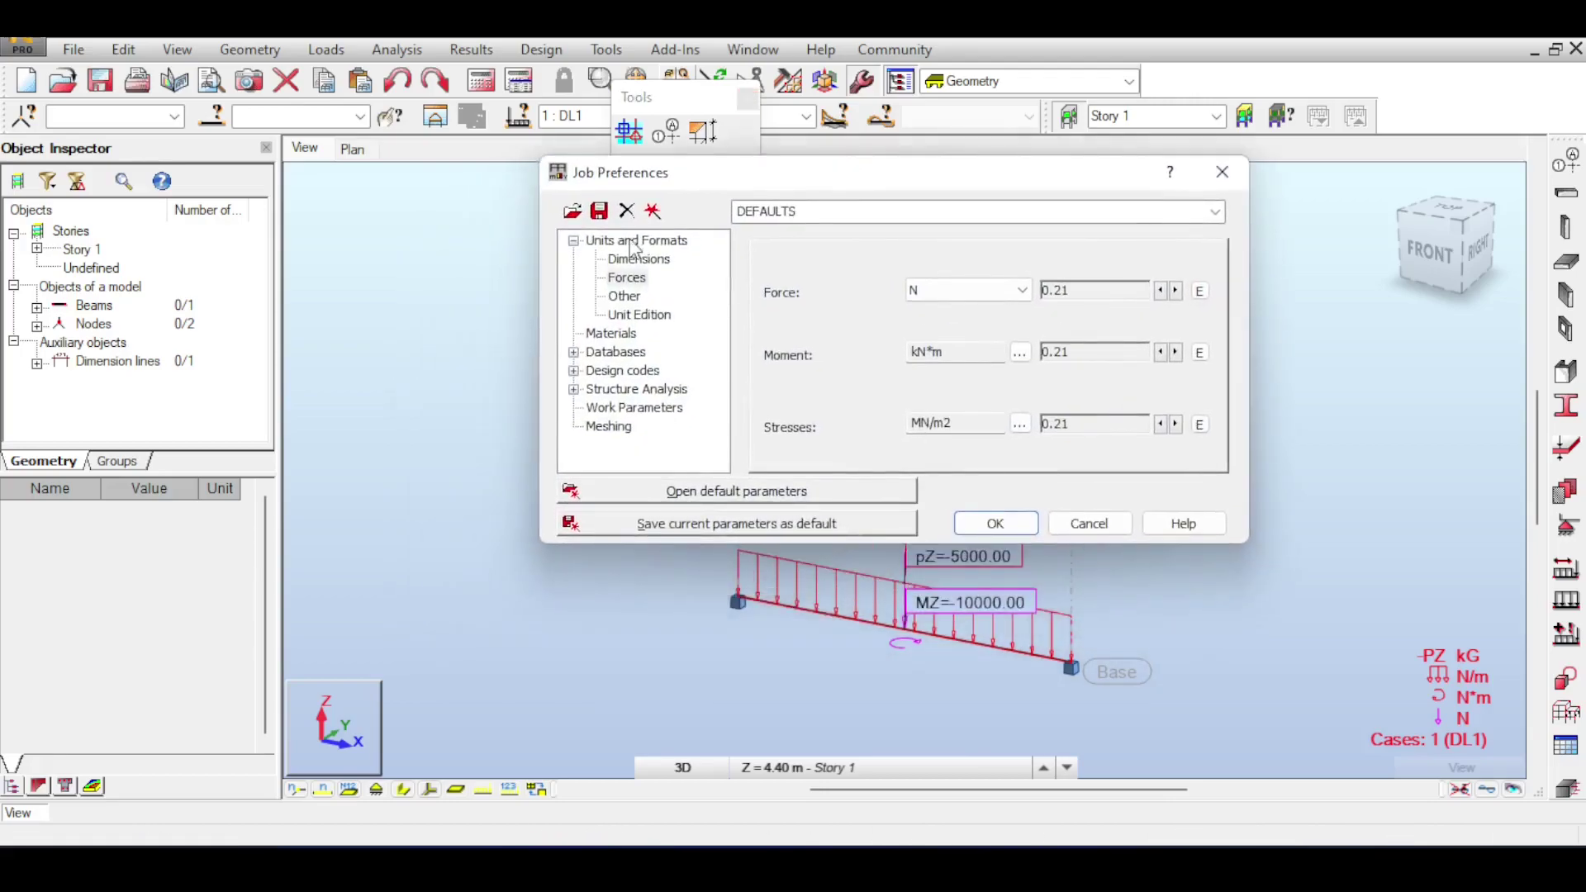
{"action": "left_click", "coordinate": [634, 261]}
{"action": "left_click", "coordinate": [632, 279]}
{"action": "left_click", "coordinate": [618, 433]}
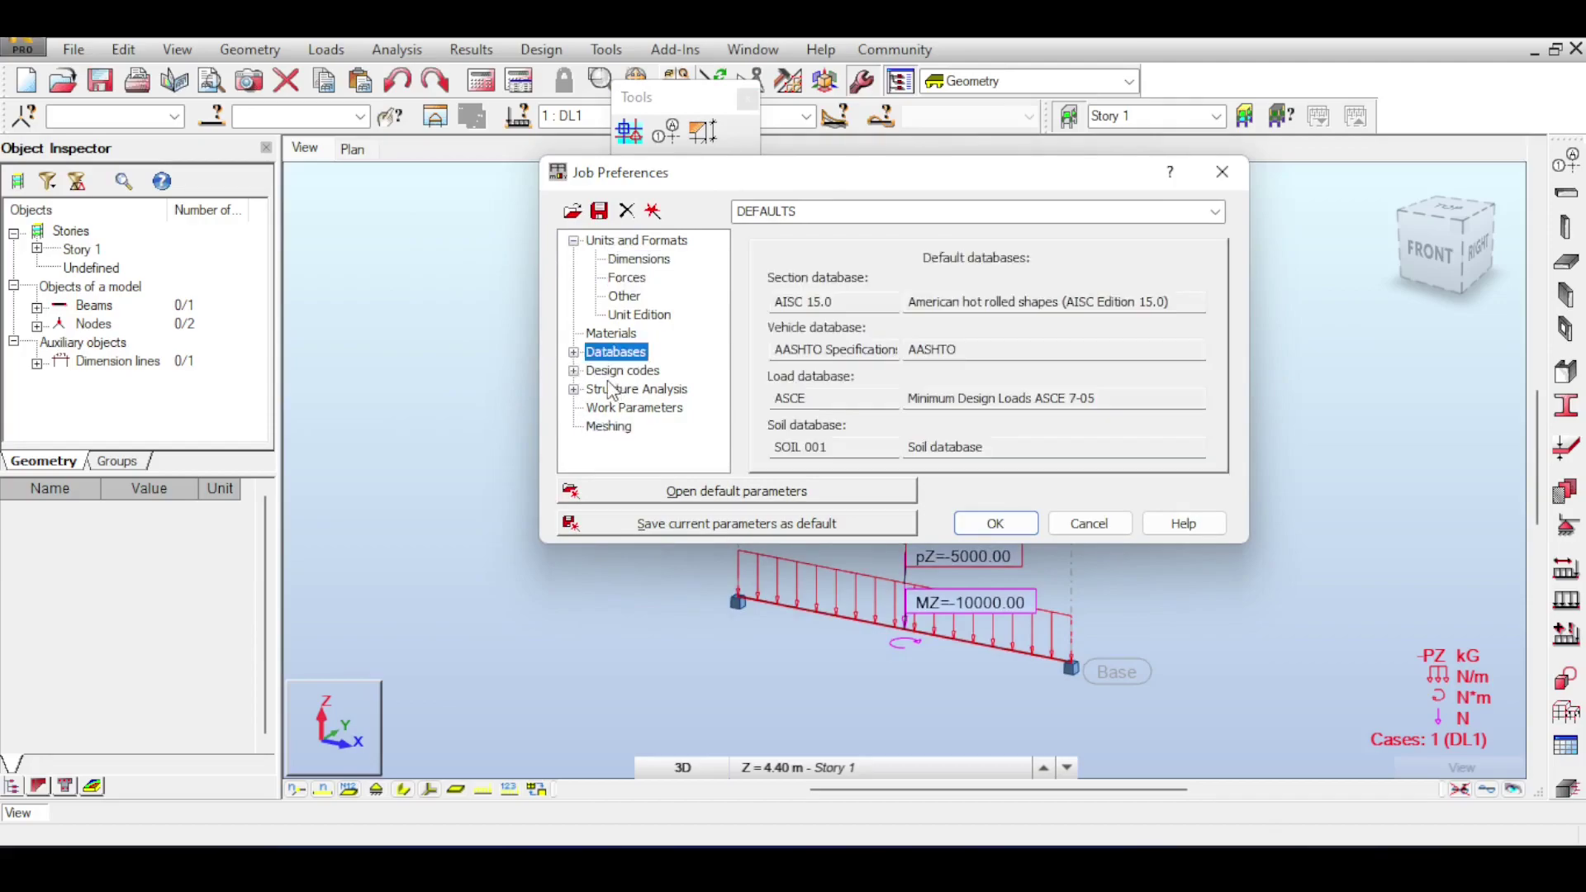
{"action": "left_click", "coordinate": [618, 372]}
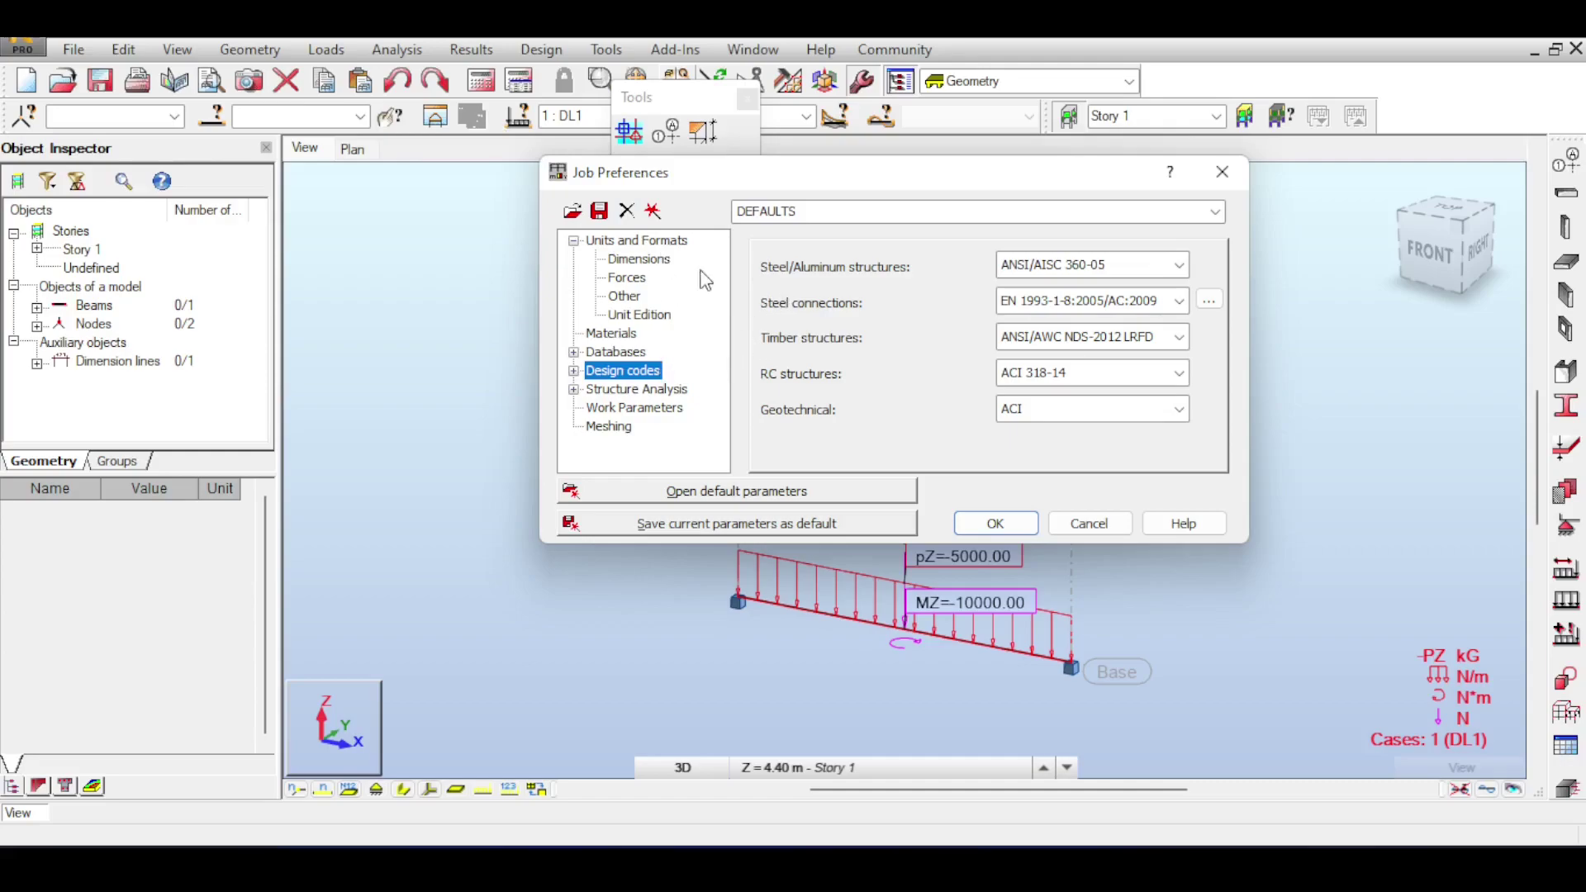
Save the current job parameters as the default preferences and close the job preferences
{"action": "left_click", "coordinate": [747, 520]}
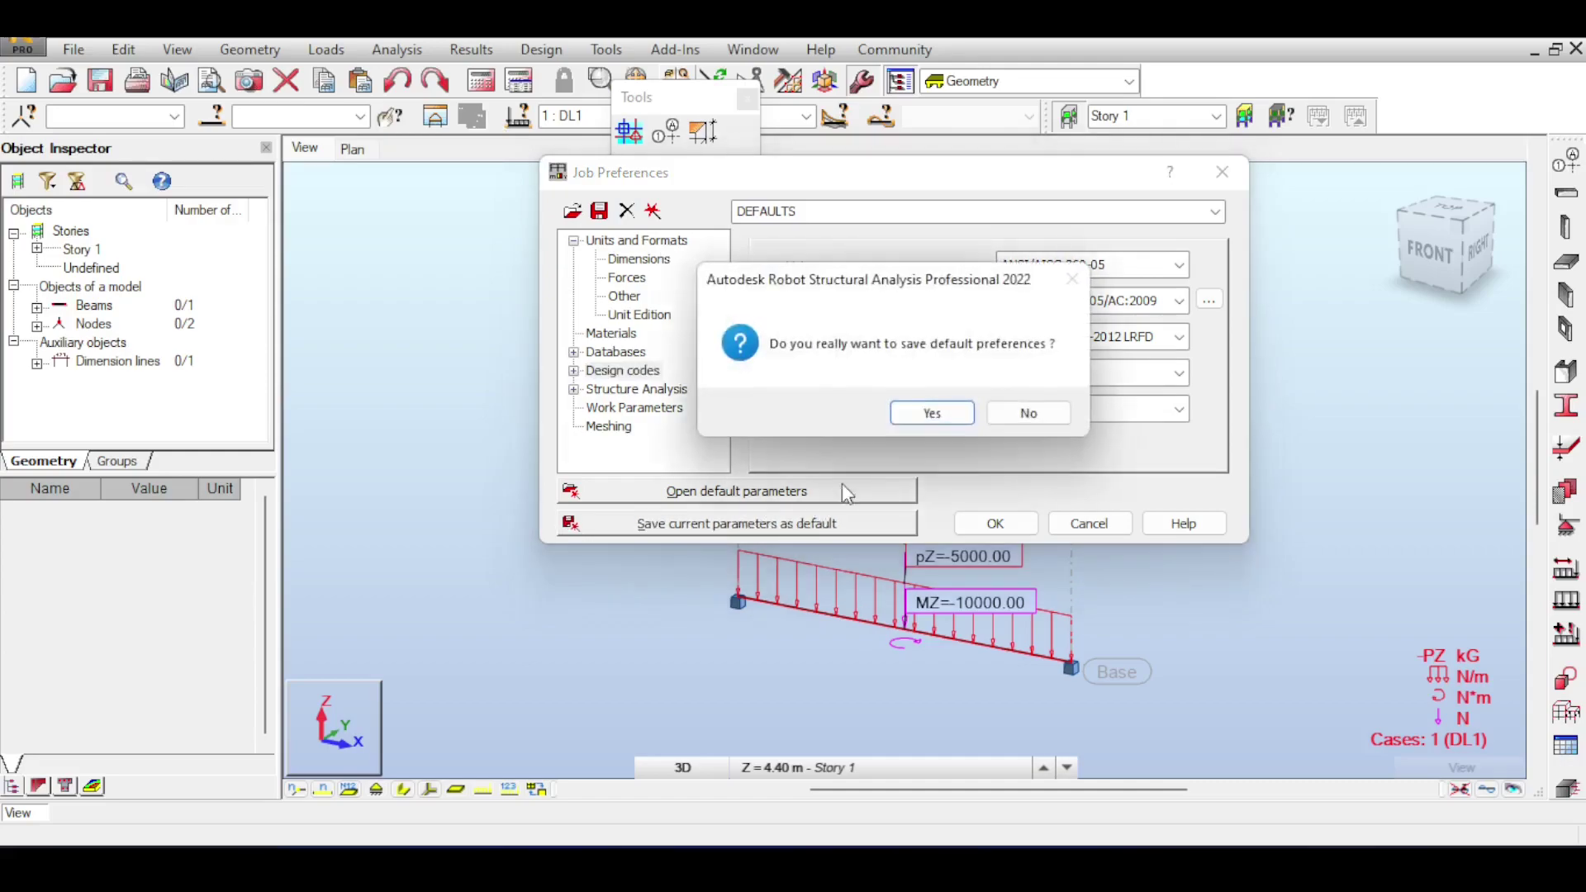
{"action": "left_click", "coordinate": [945, 417]}
{"action": "left_click_drag", "start_coordinate": [969, 196], "coordinate": [847, 213]}
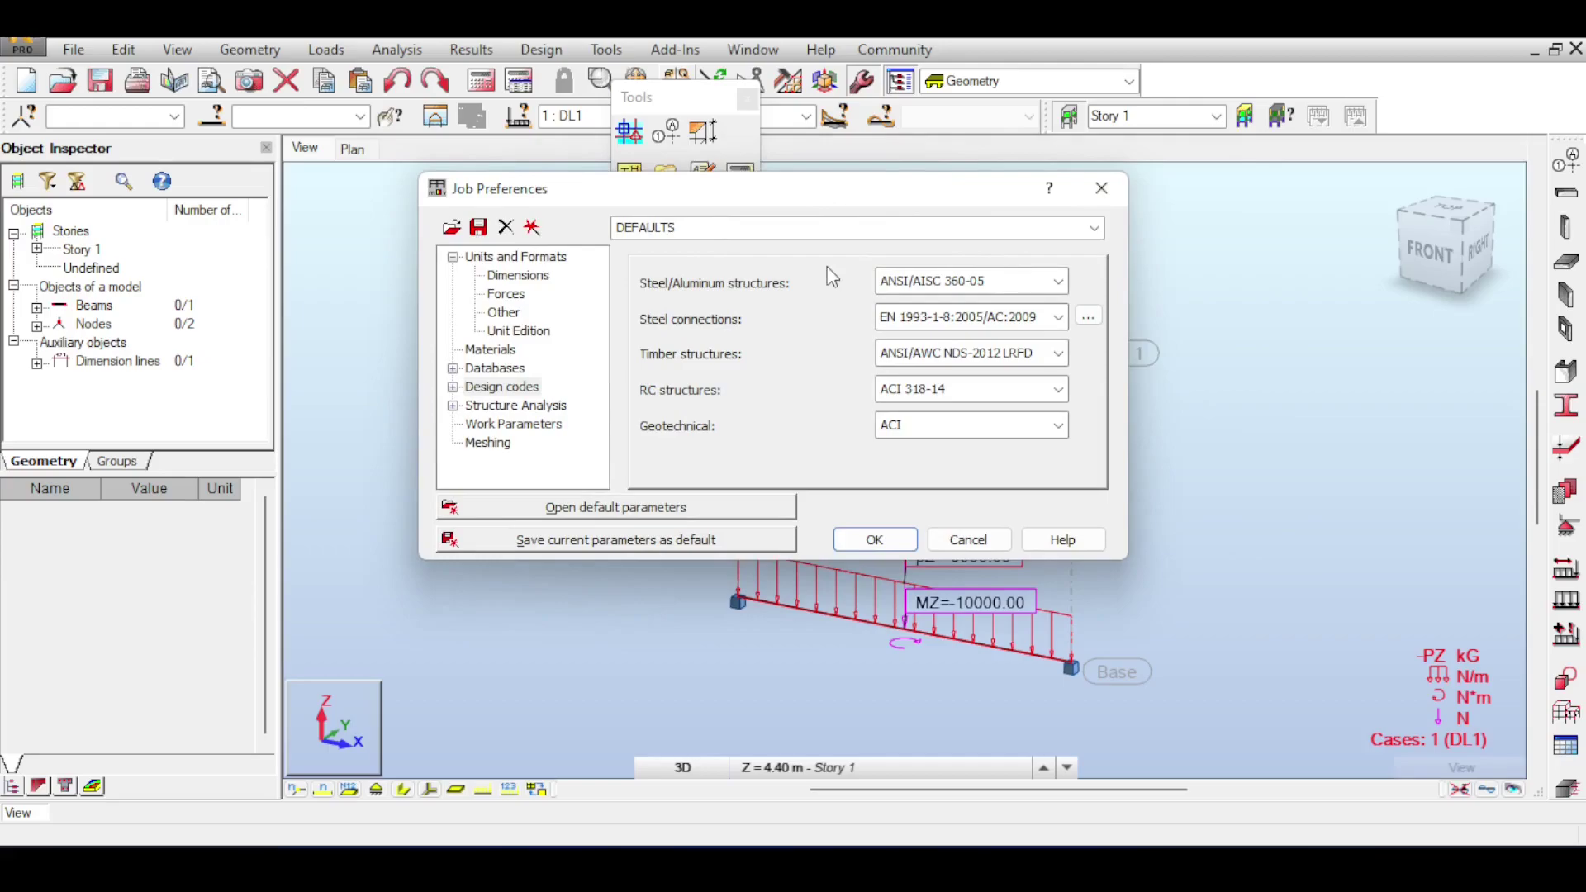
{"action": "left_click", "coordinate": [1098, 204]}
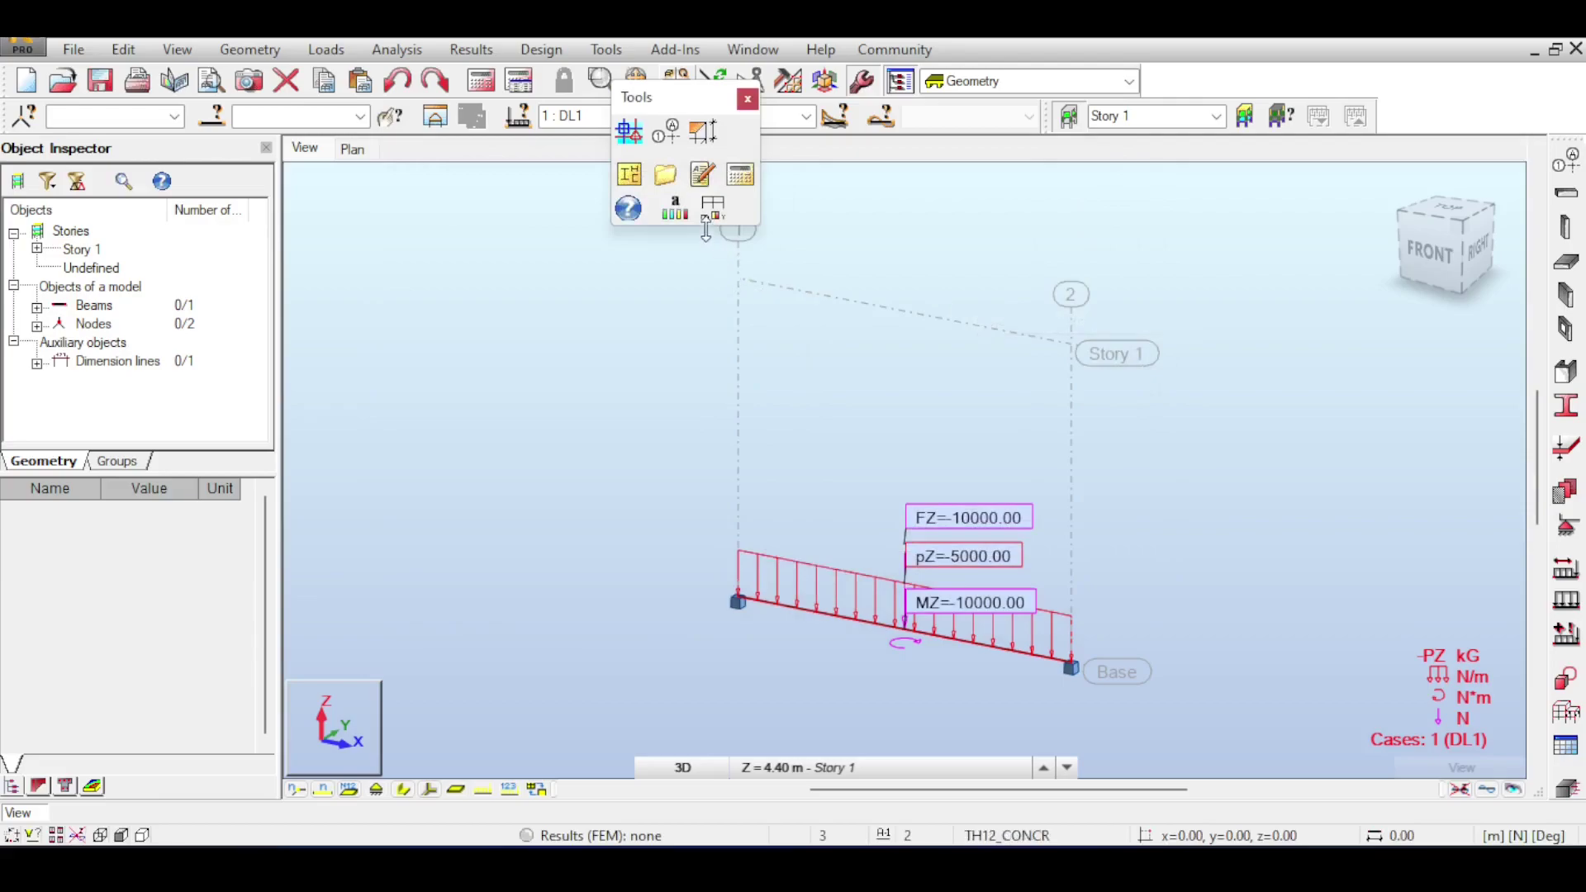
Open the list of stories available for the 3D view's work level
{"action": "left_click", "coordinate": [827, 767]}
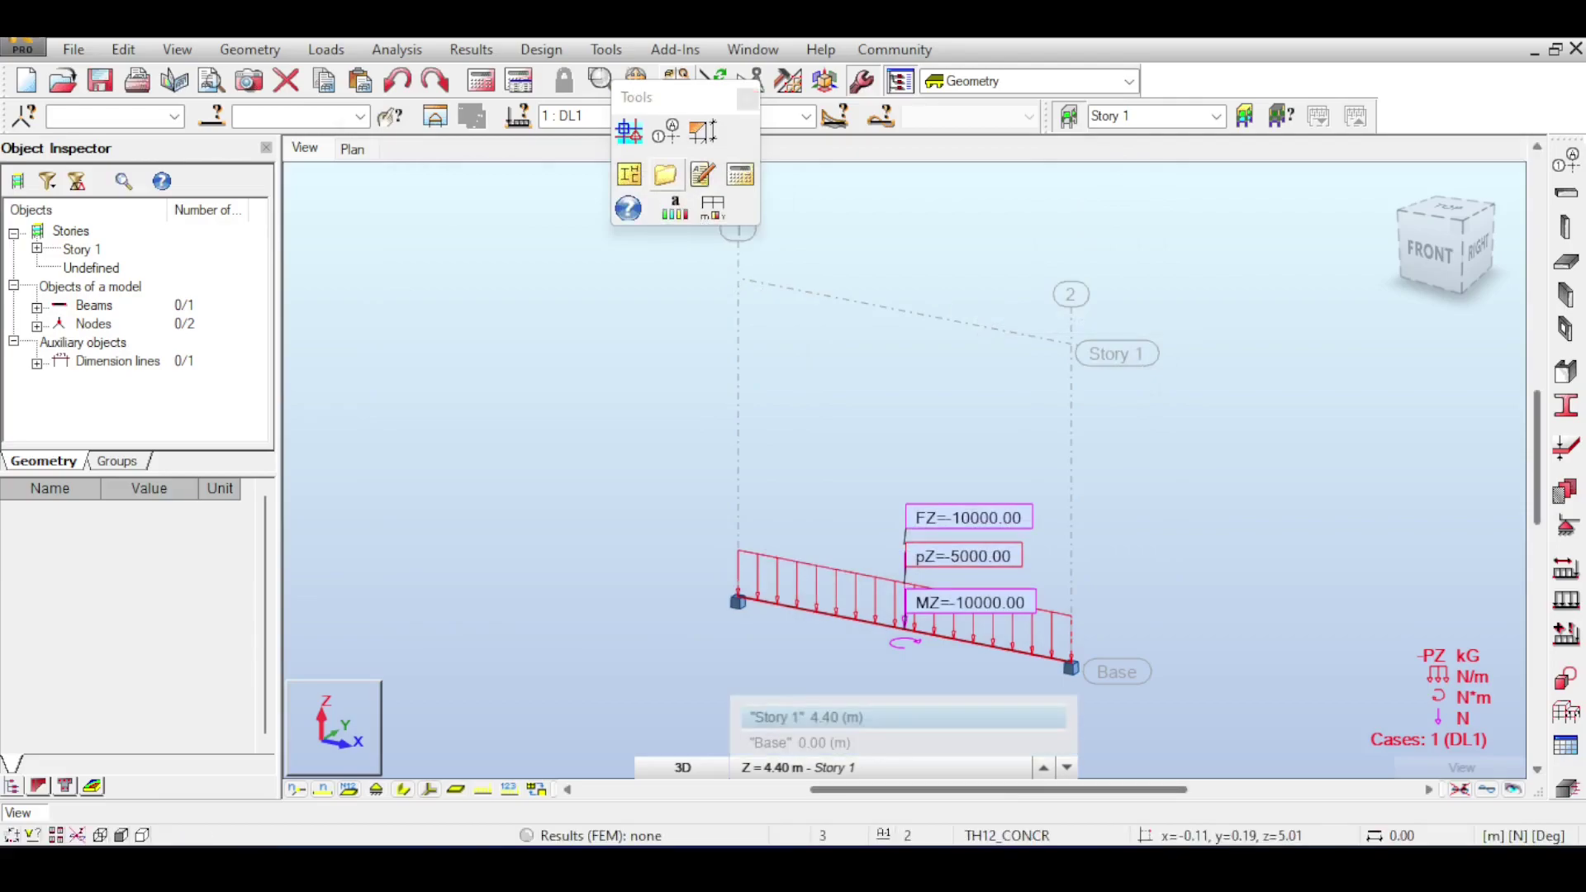